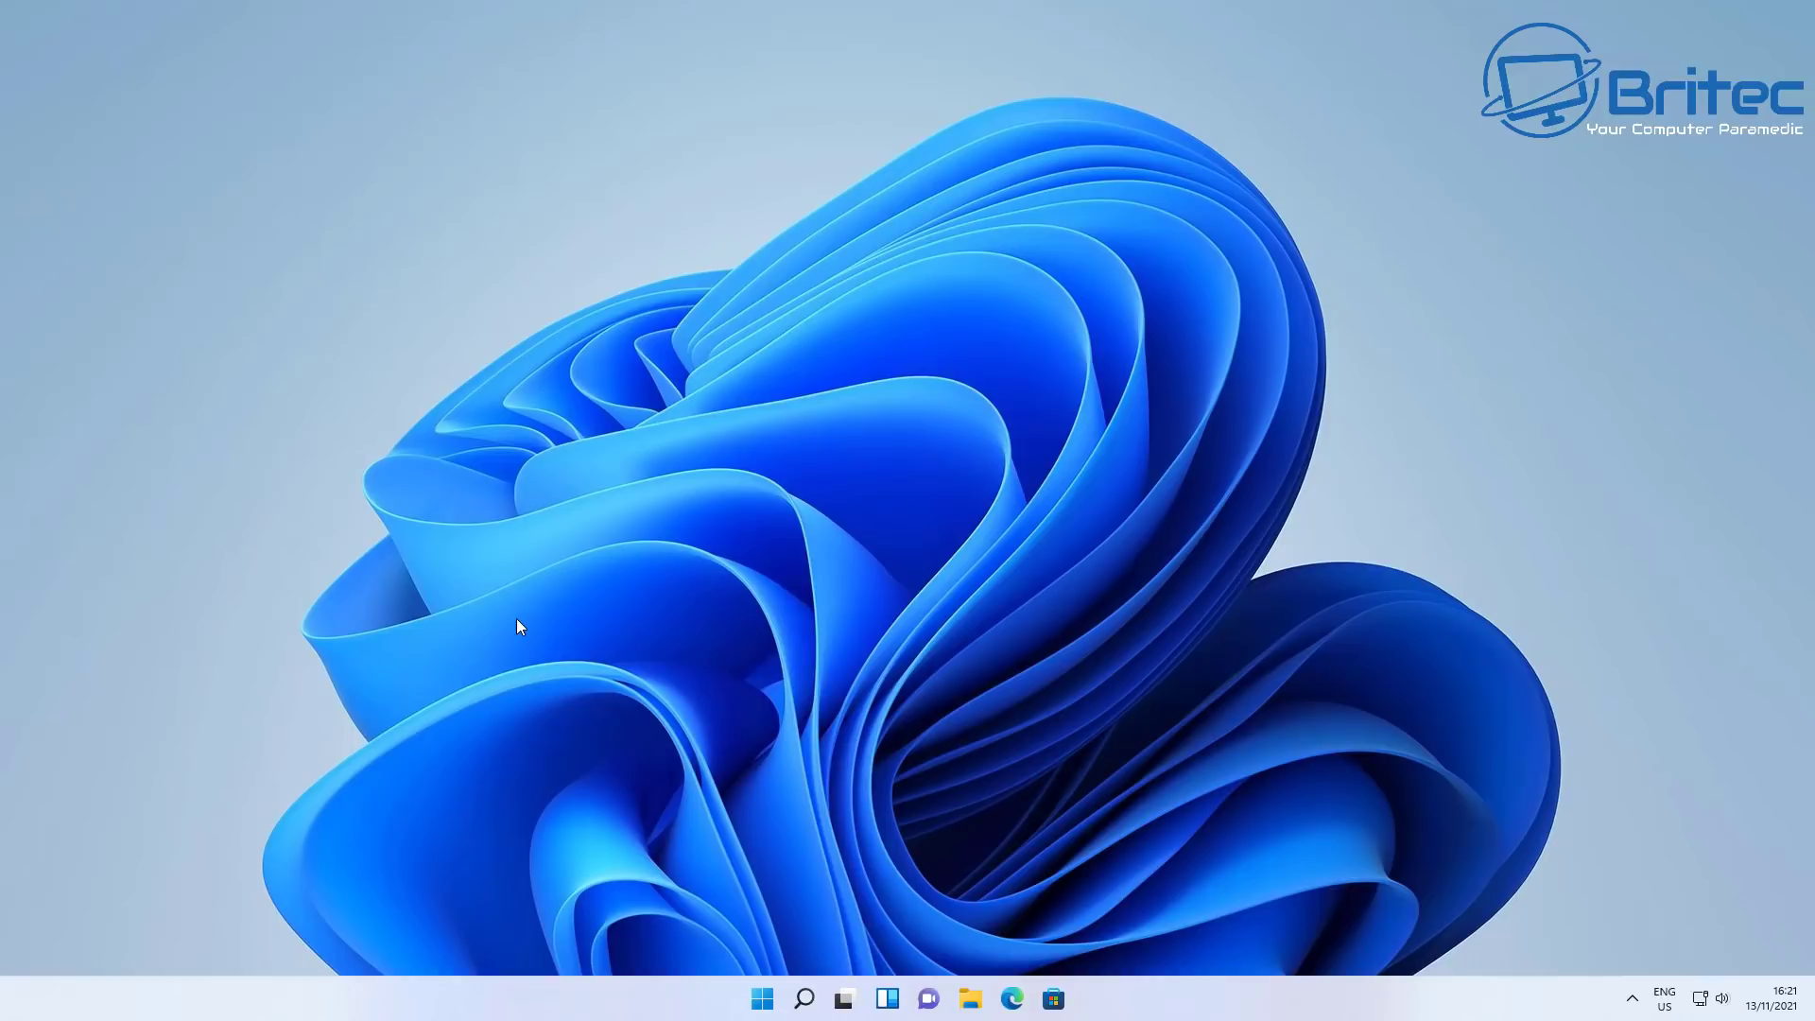
View the installed Windows updates through Control Panel, select update KB5007040, and close the window without uninstalling it.
{"action": "left_click", "coordinate": [805, 998]}
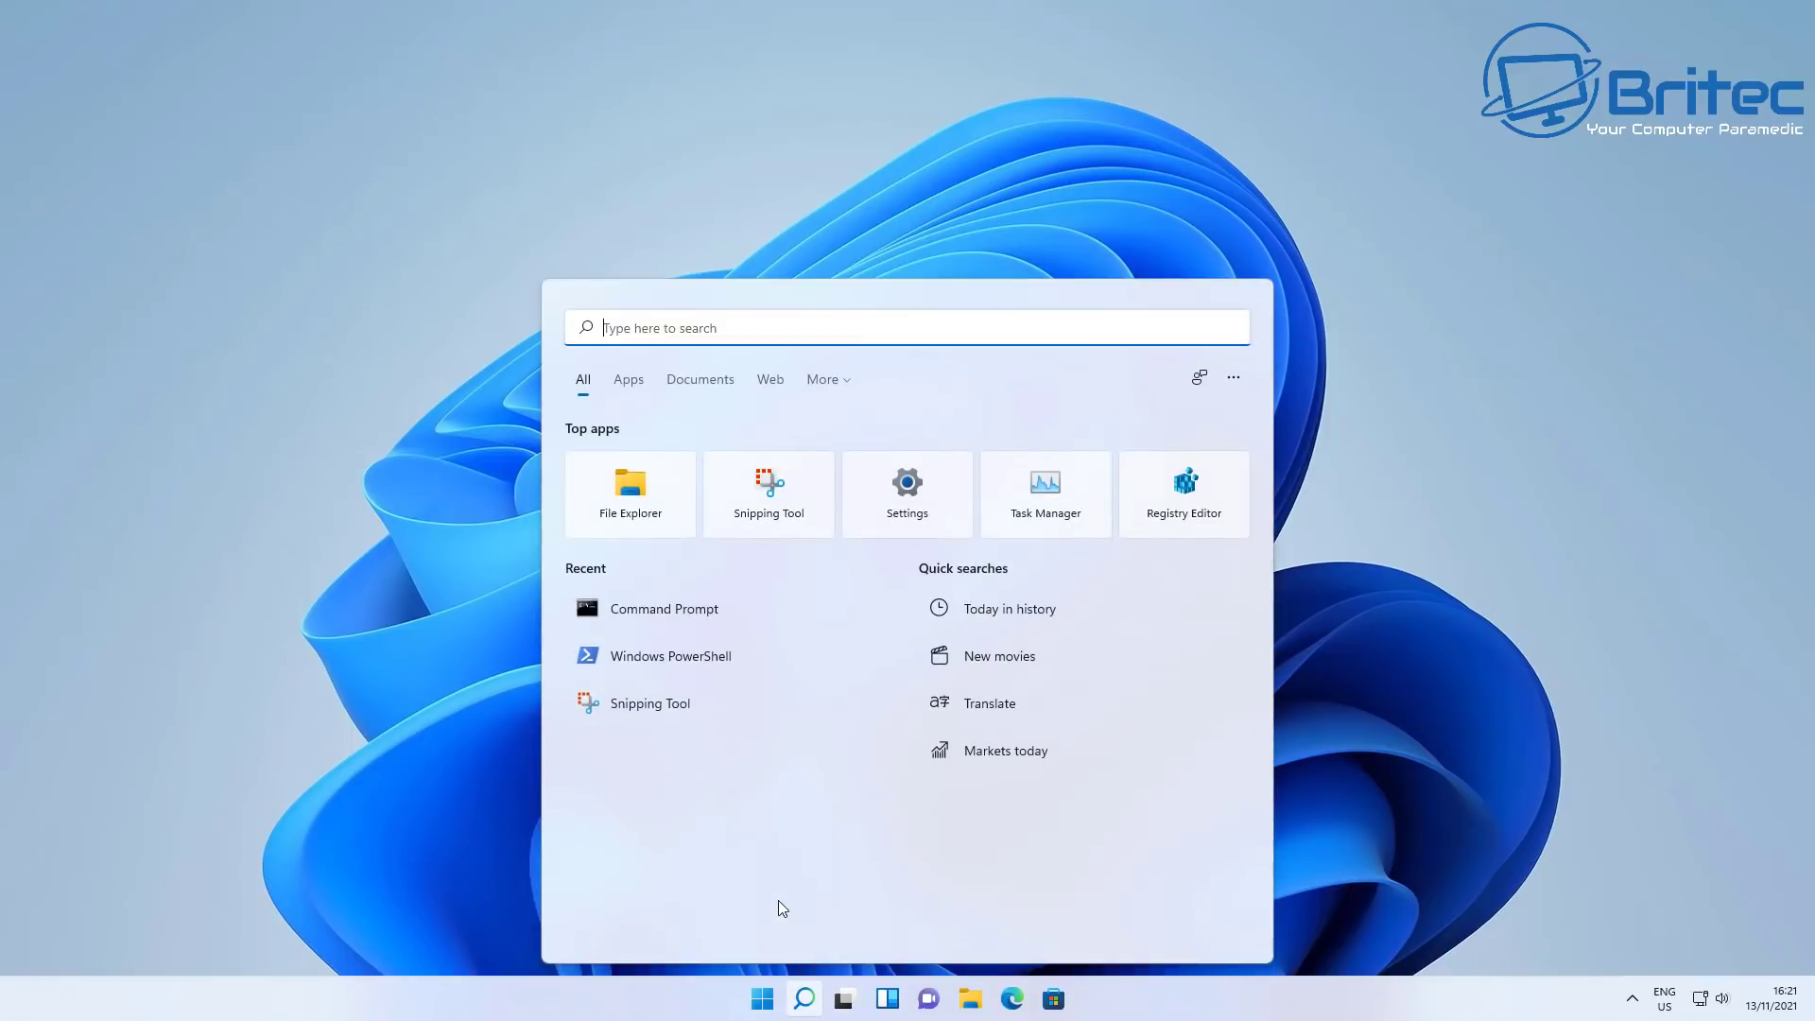
{"action": "type", "text": "control"}
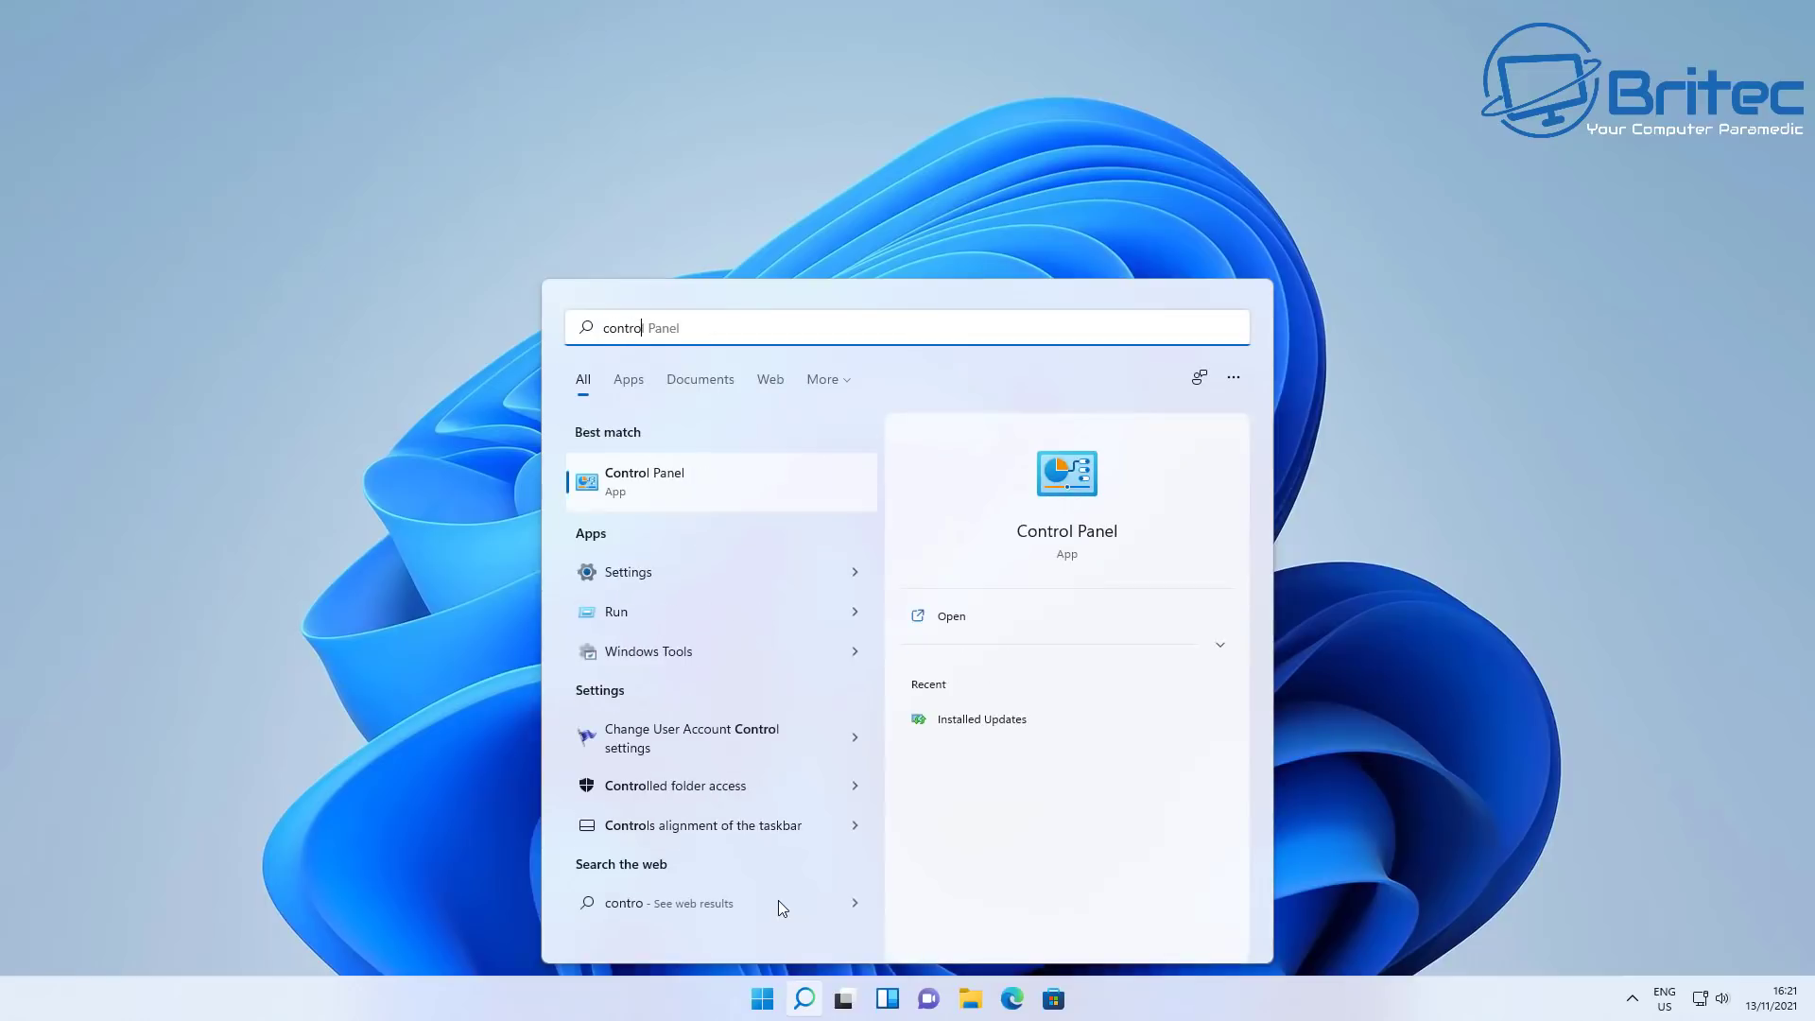
{"action": "left_click", "coordinate": [662, 489]}
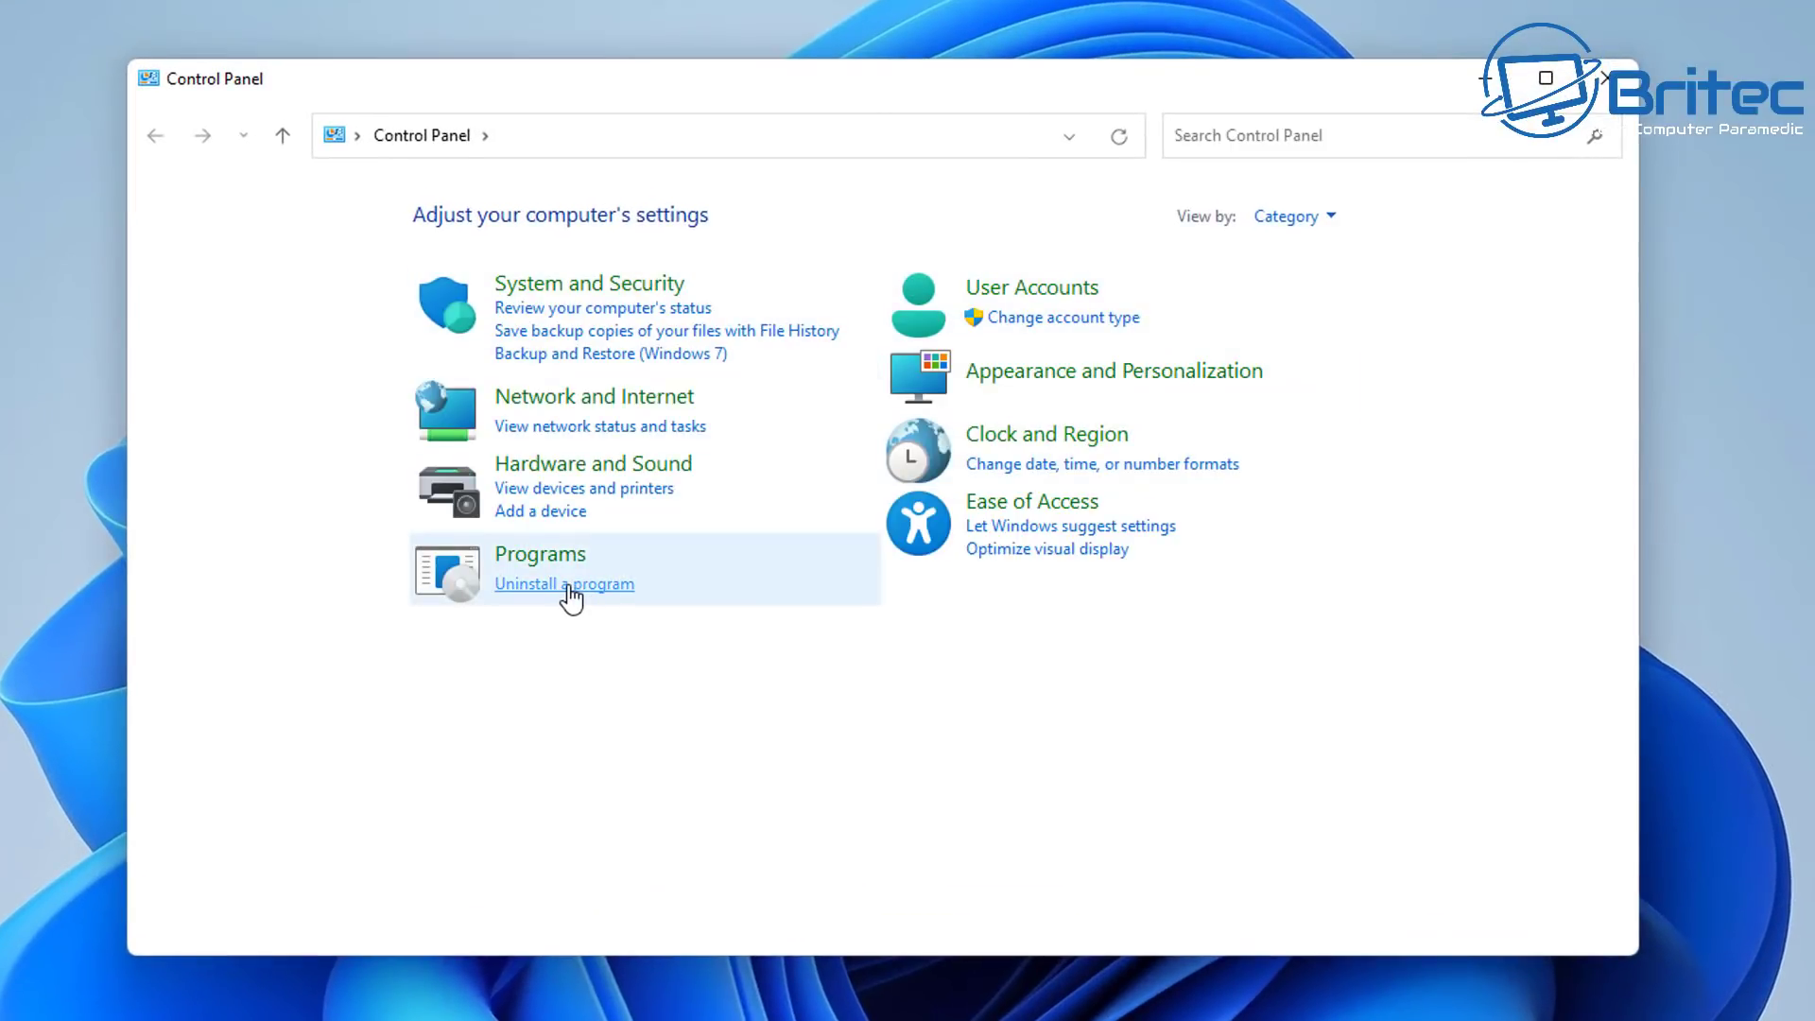
{"action": "left_click", "coordinate": [572, 596]}
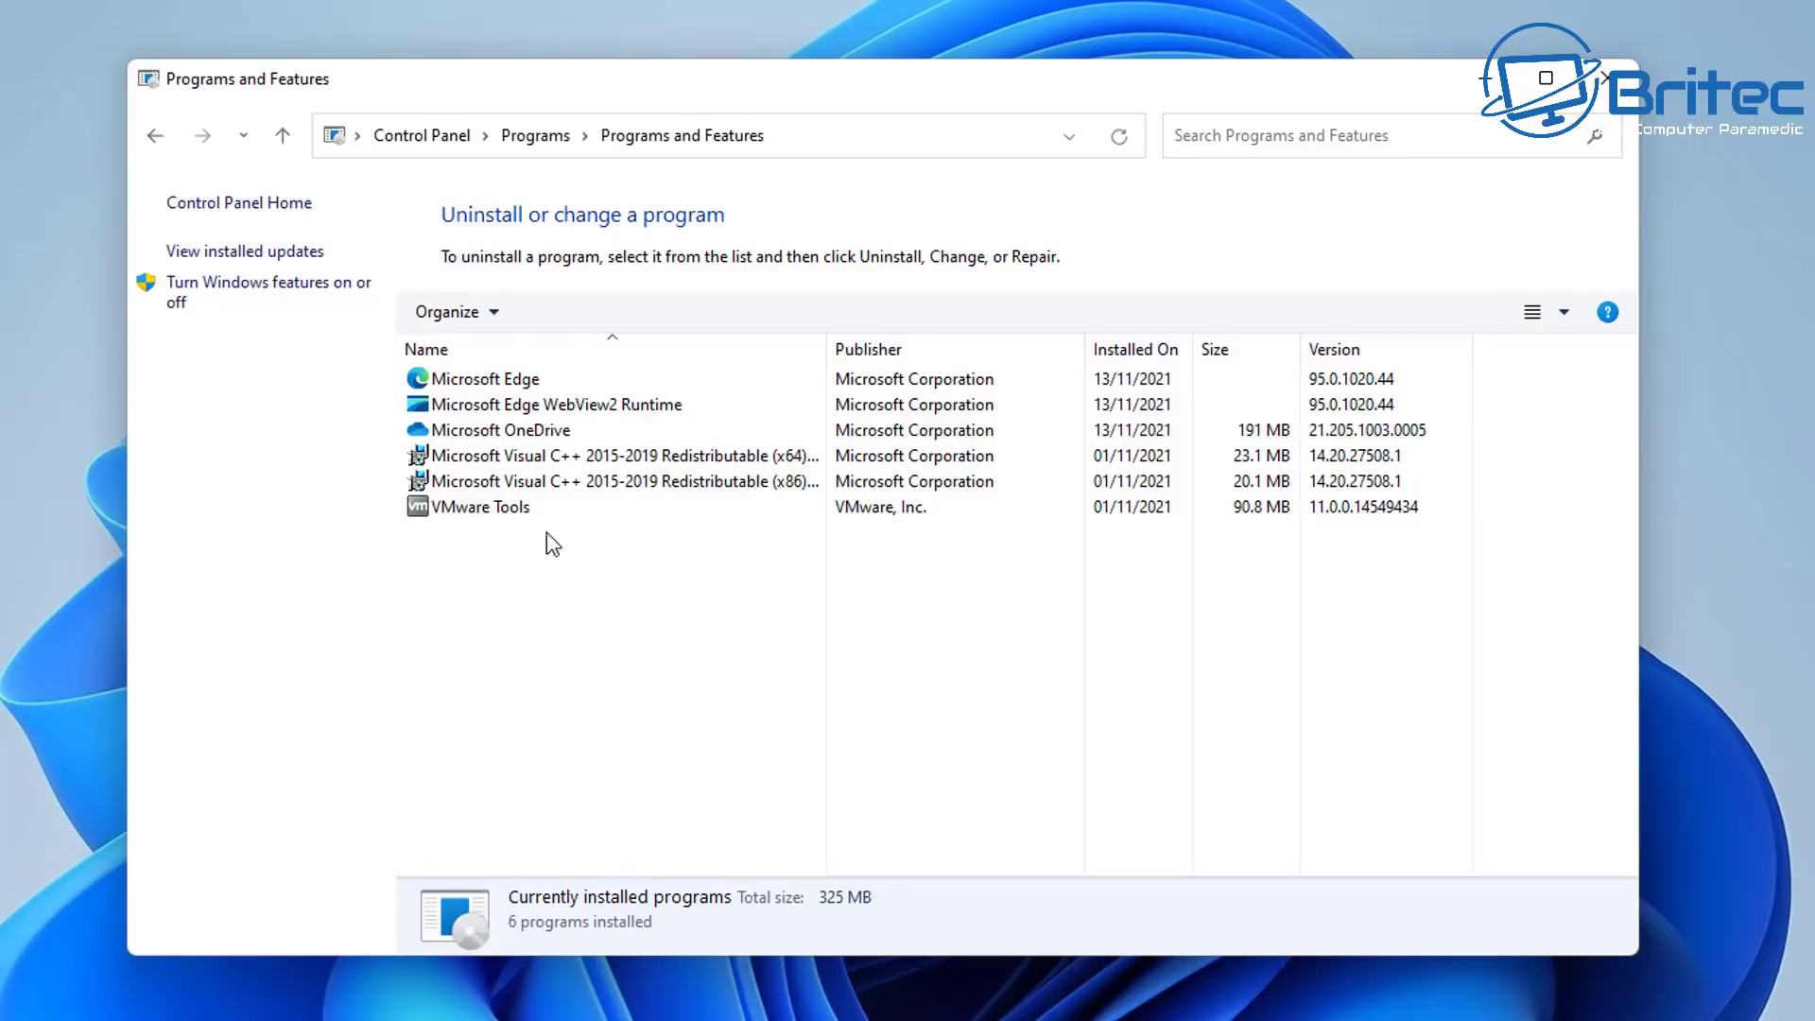
{"action": "left_click", "coordinate": [249, 254]}
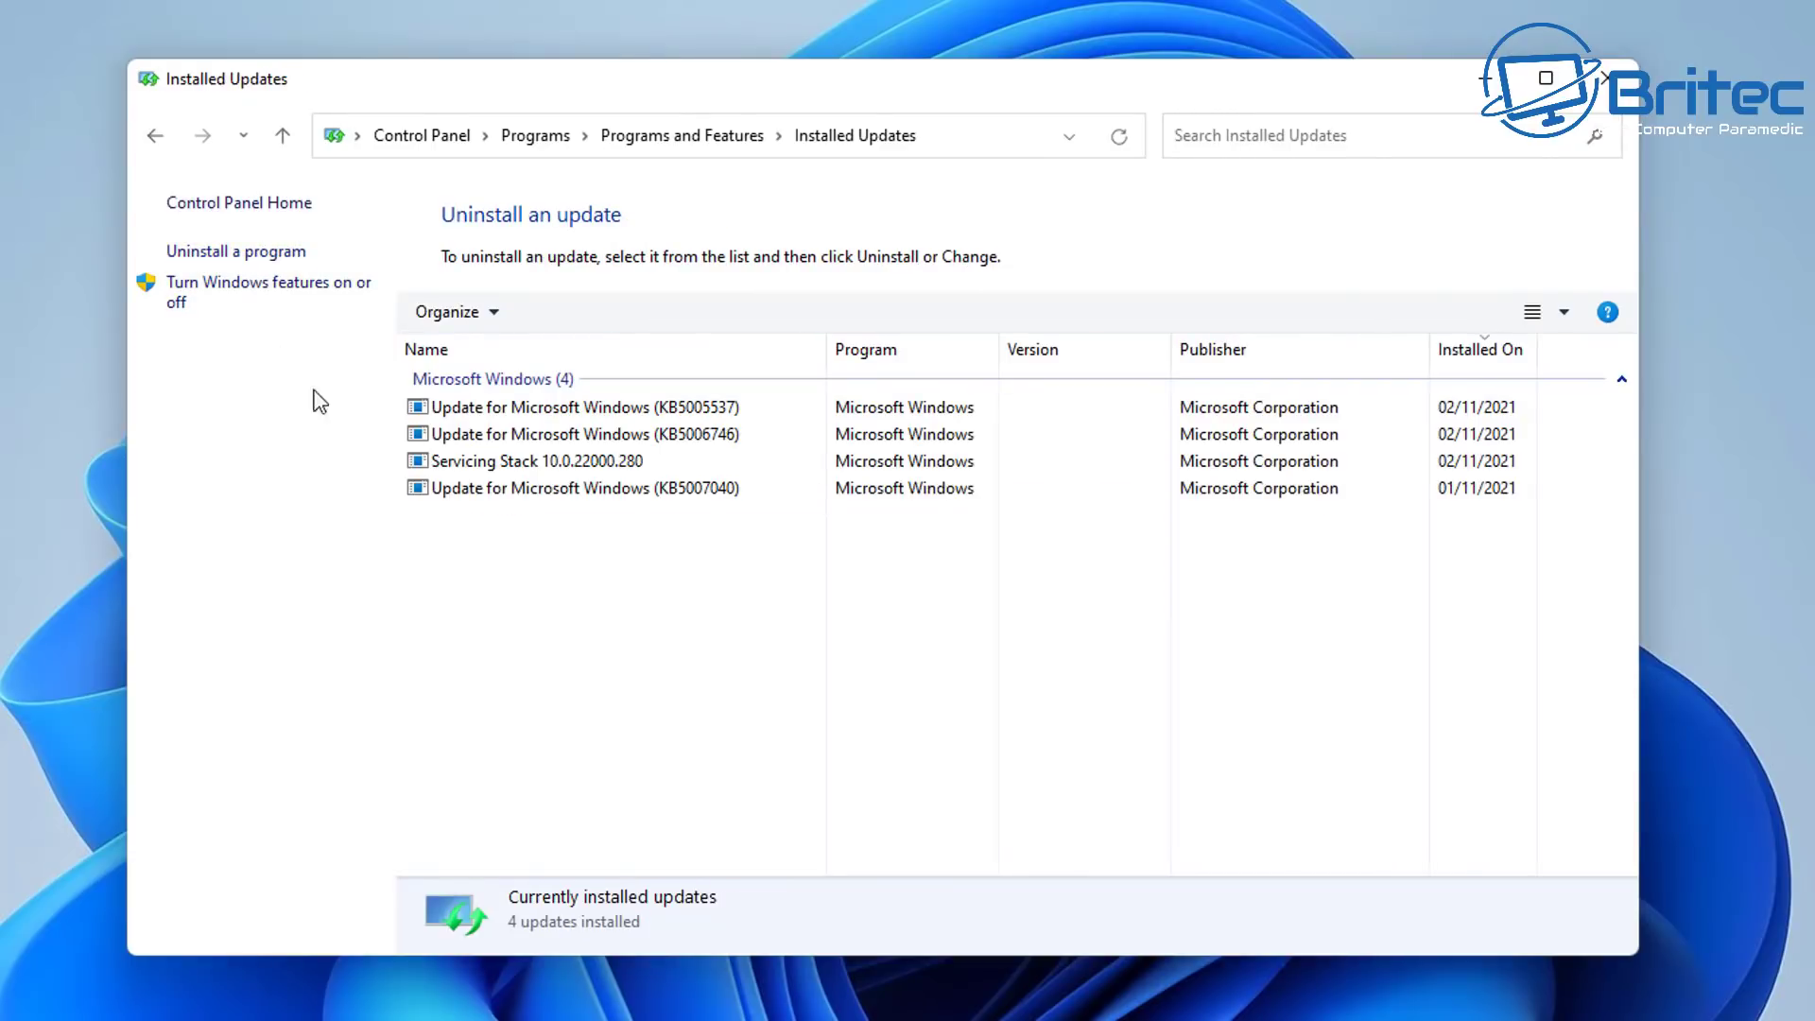
{"action": "left_click", "coordinate": [677, 490]}
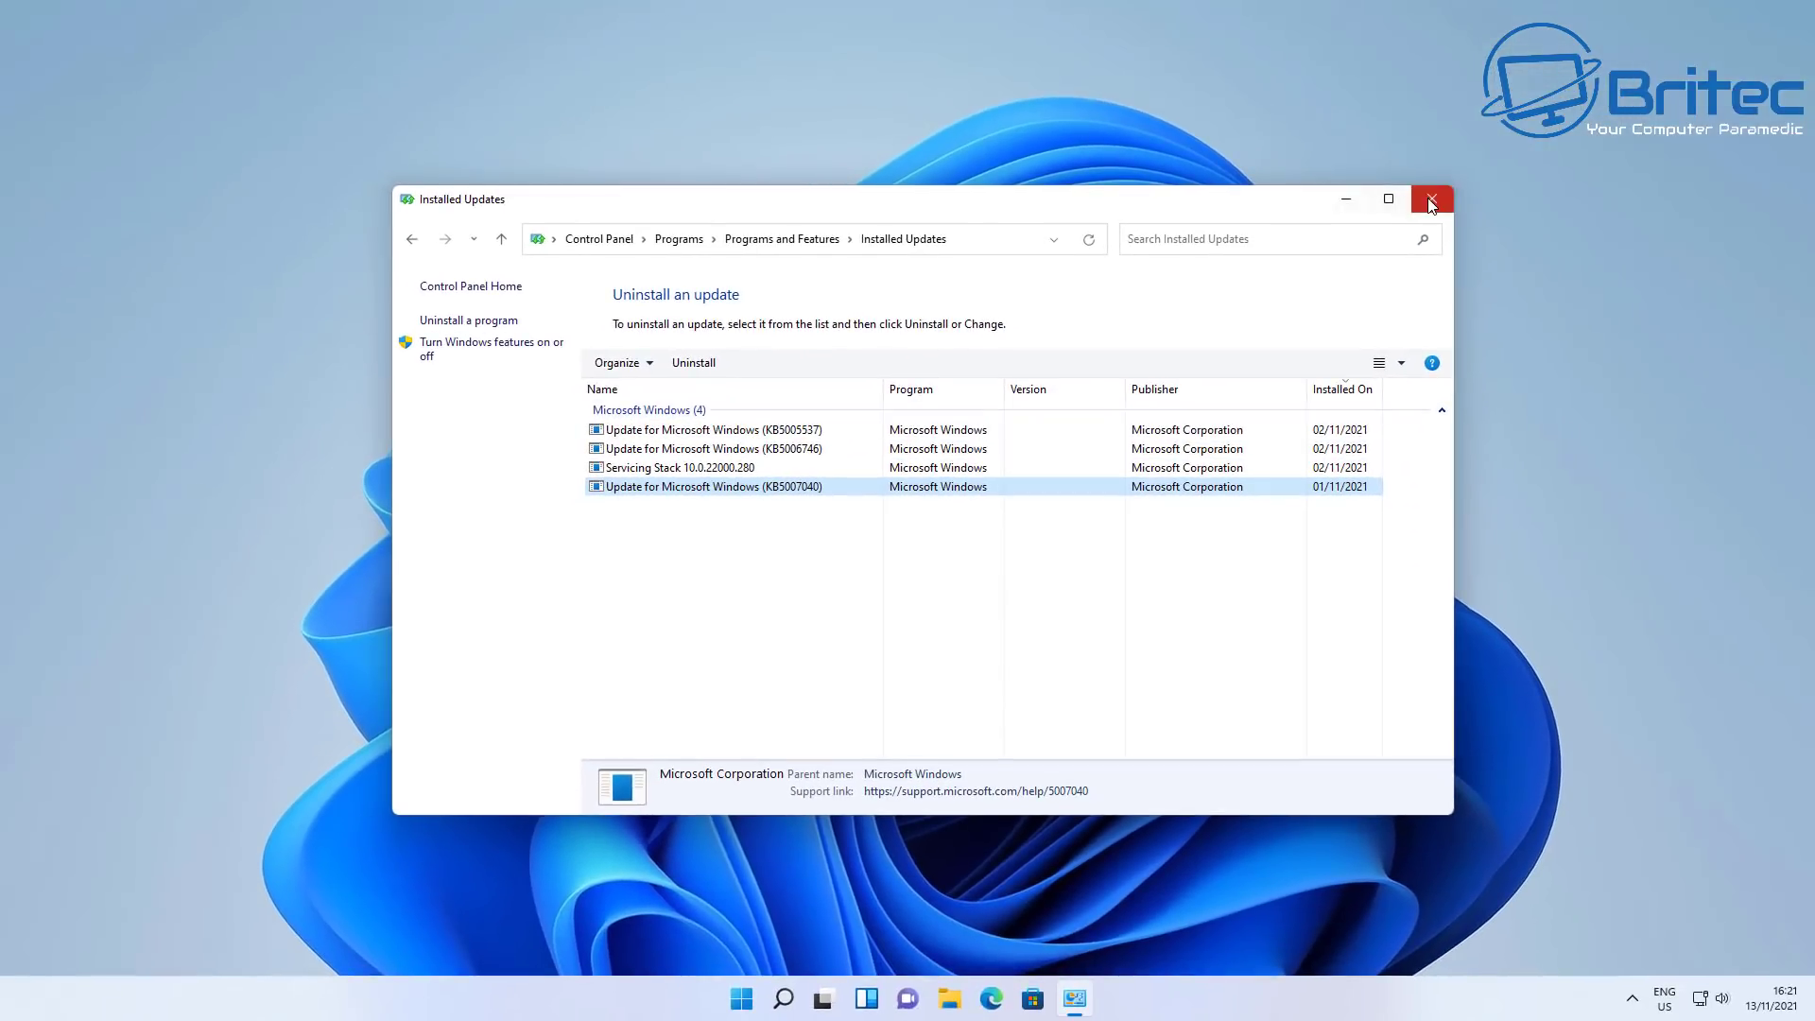
{"action": "left_click", "coordinate": [1431, 204]}
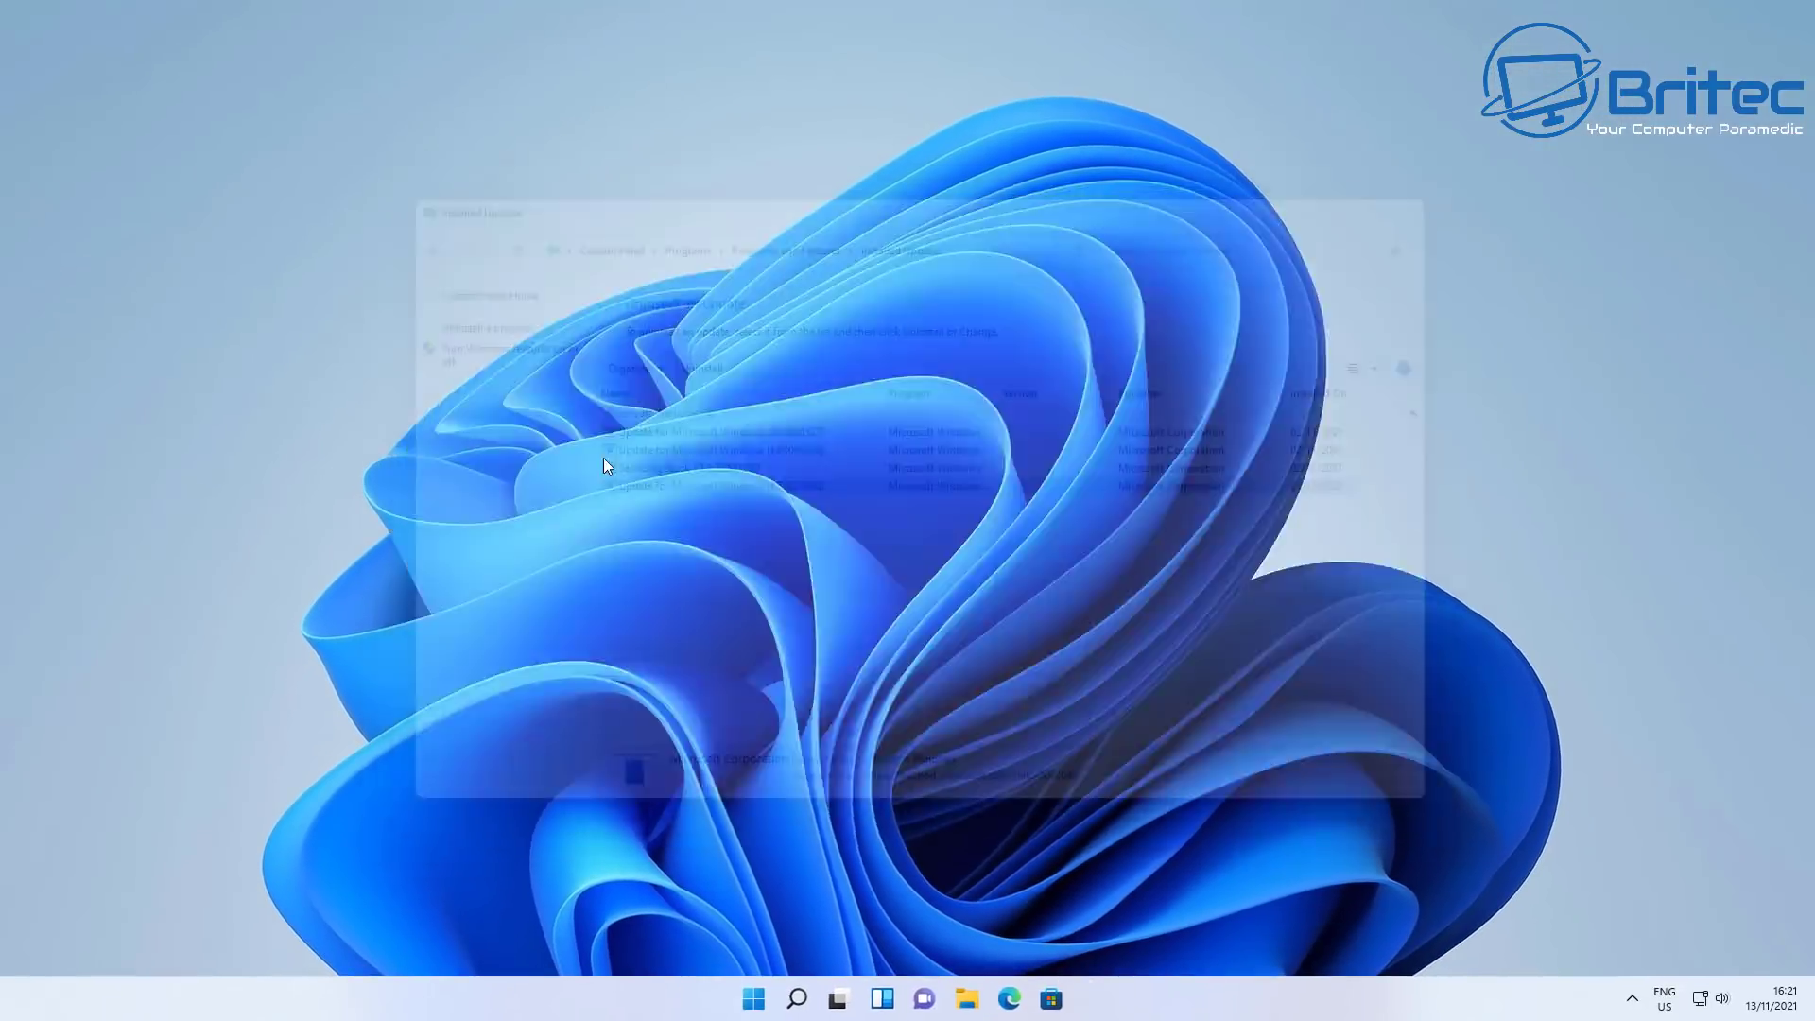
Open the Windows Update page in Settings, review the pending updates, and show the update history.
{"action": "left_click", "coordinate": [761, 997]}
{"action": "left_click", "coordinate": [1142, 449]}
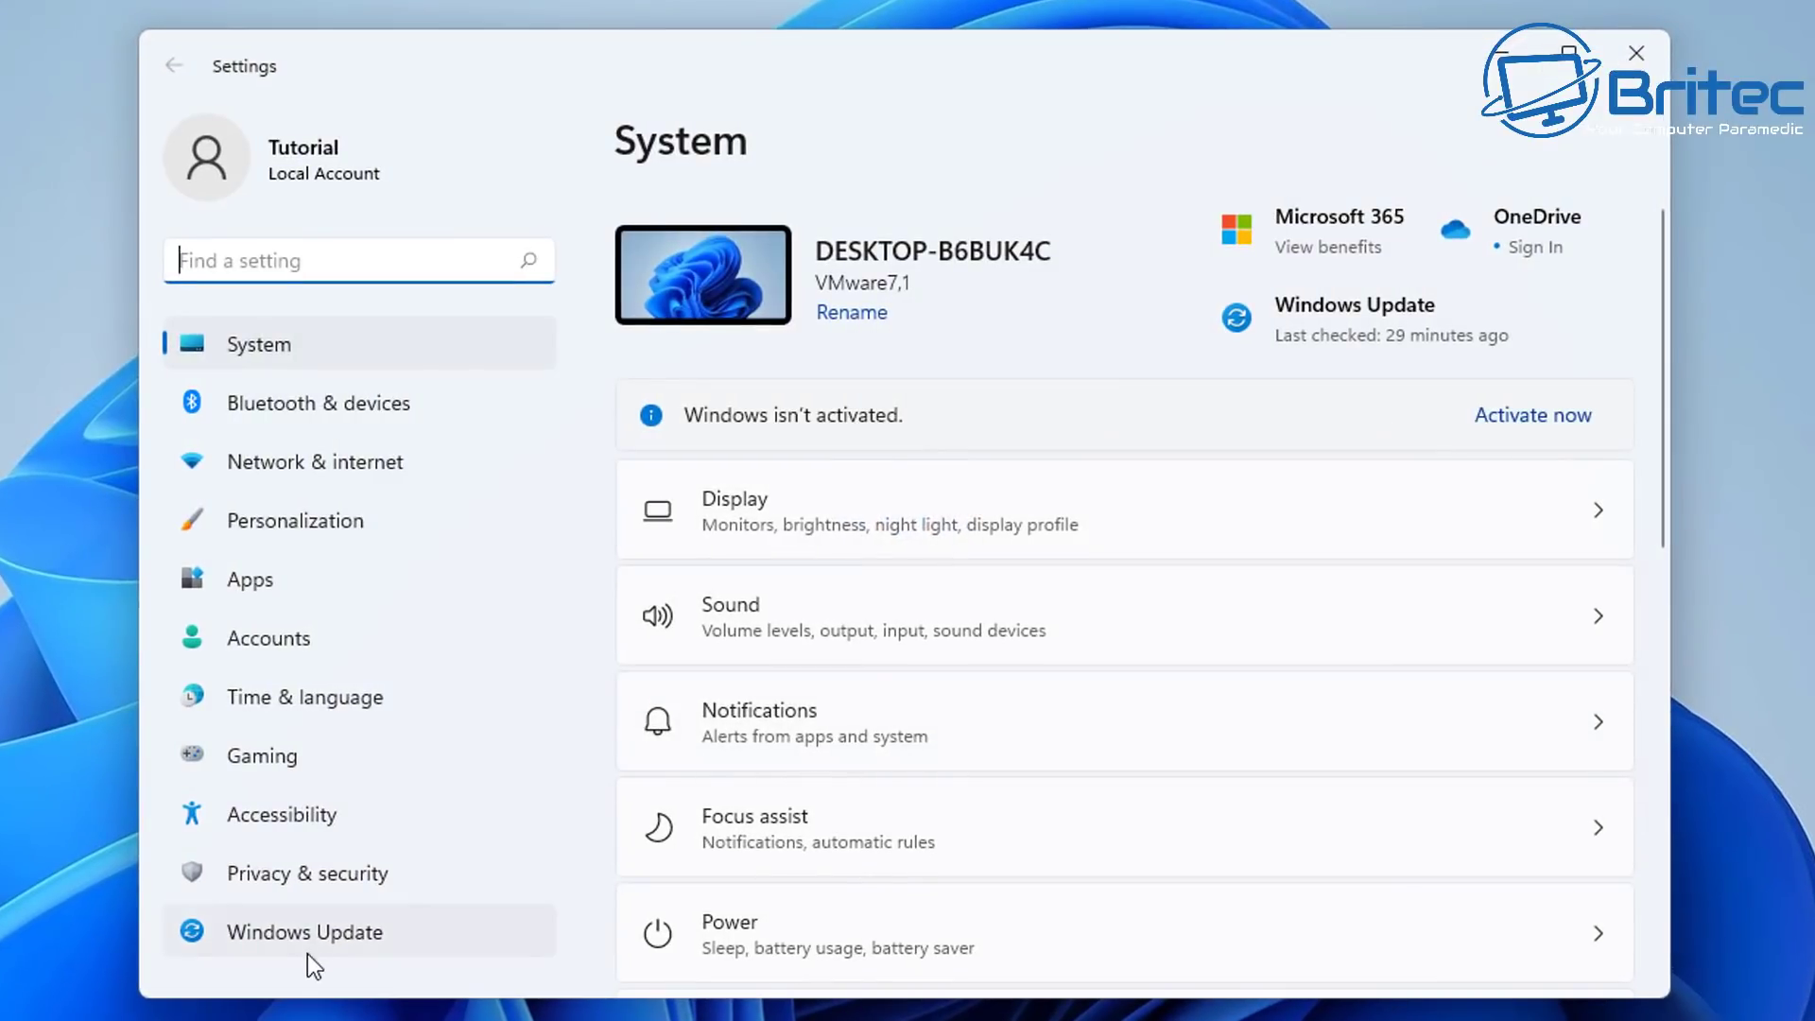
{"action": "left_click", "coordinate": [302, 941]}
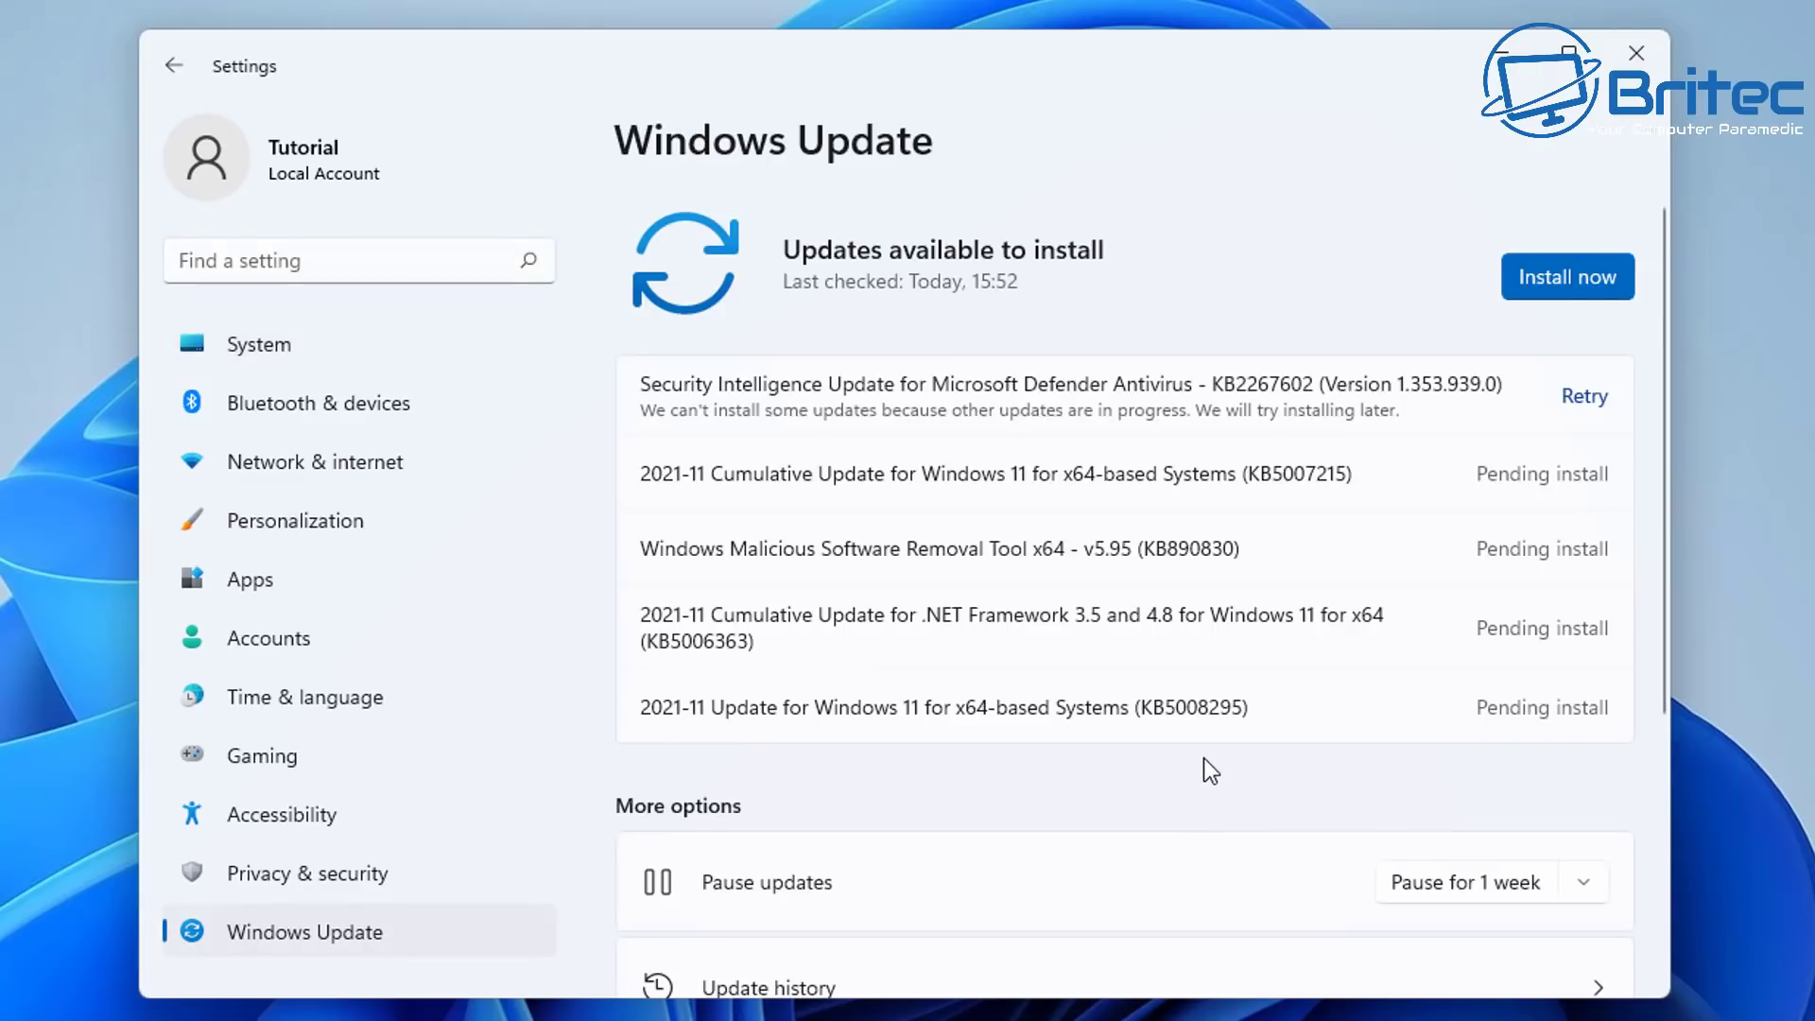
{"action": "scroll", "coordinate": [1203, 757], "scroll_direction": "down", "scroll_amount": 5}
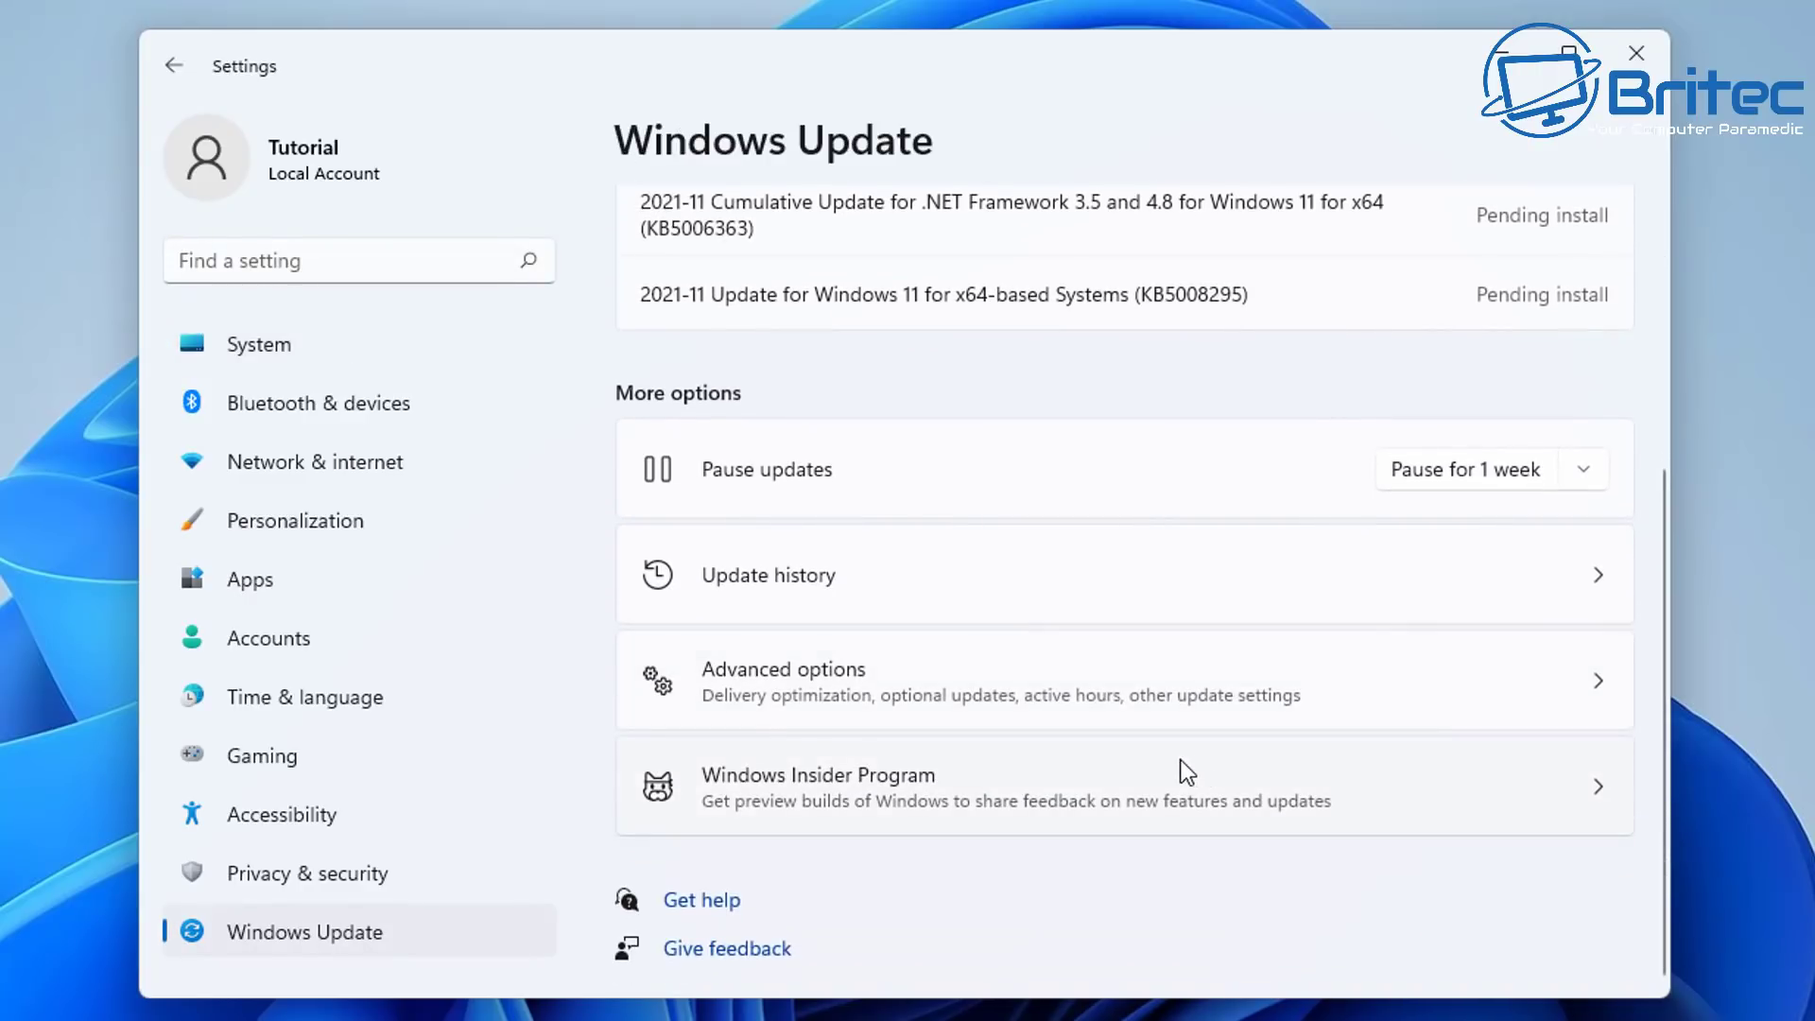
{"action": "scroll", "coordinate": [1140, 762], "scroll_direction": "up", "scroll_amount": 1}
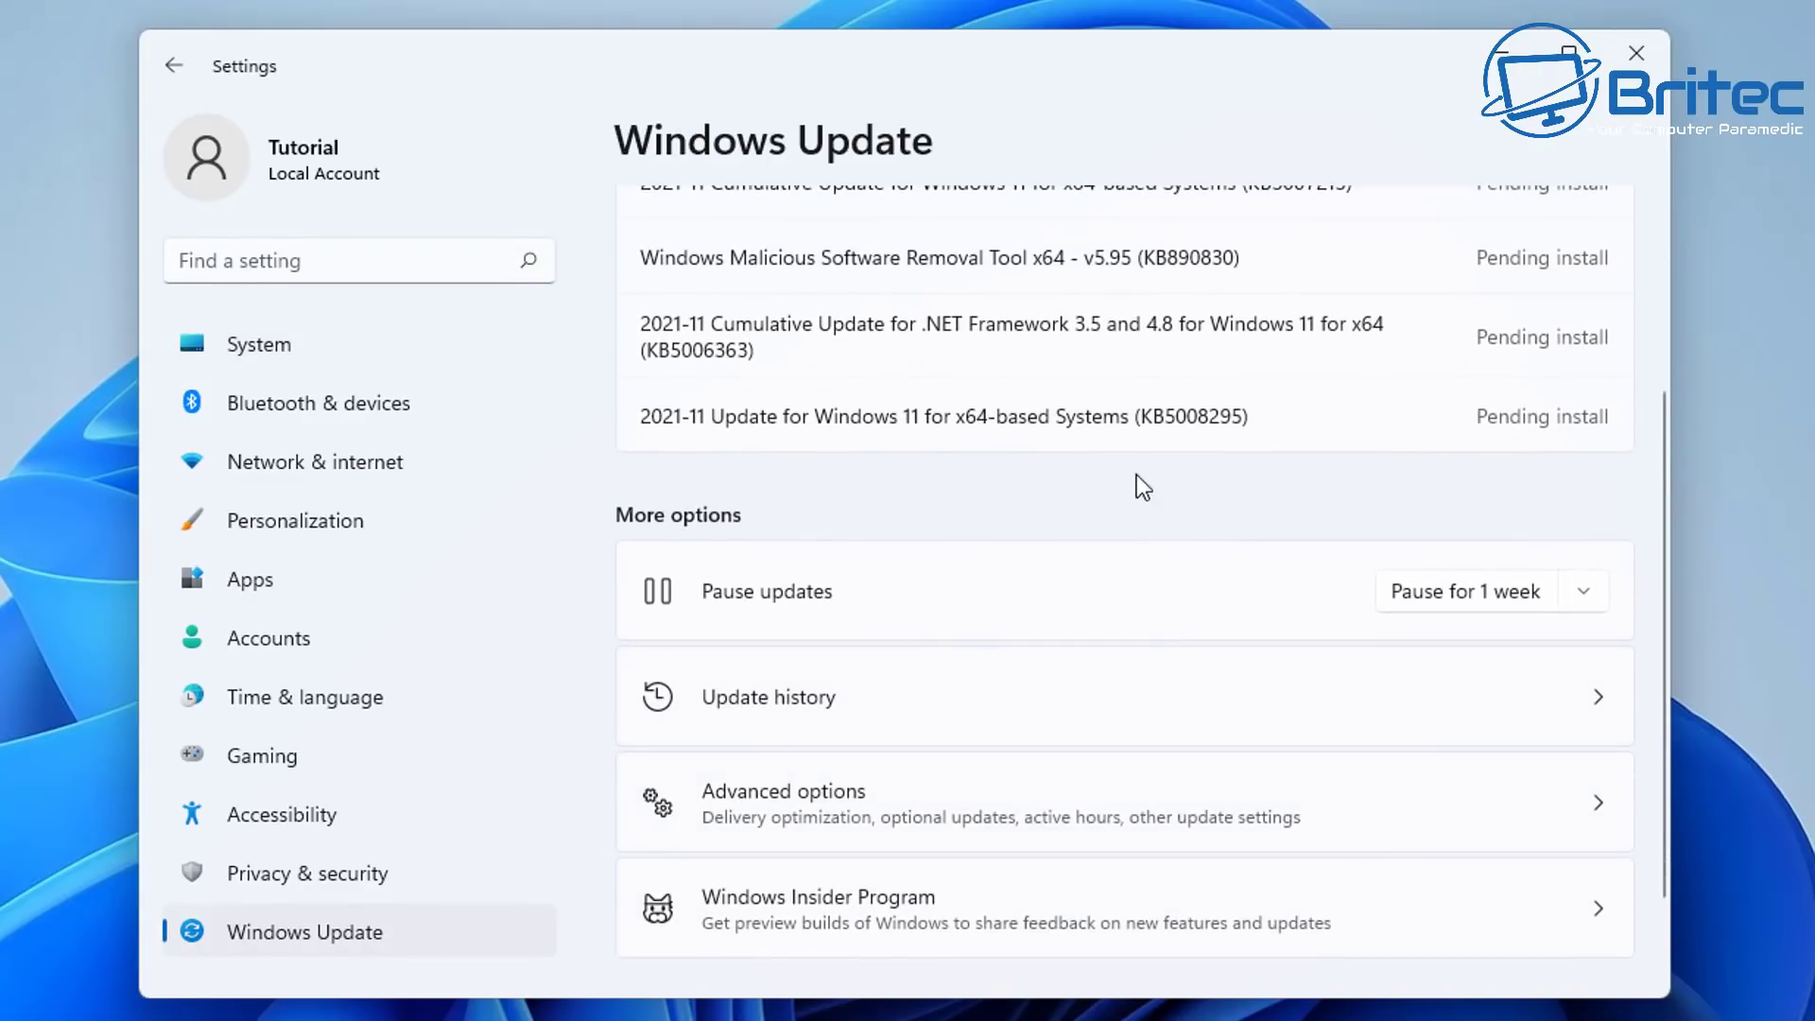
{"action": "left_click", "coordinate": [904, 697]}
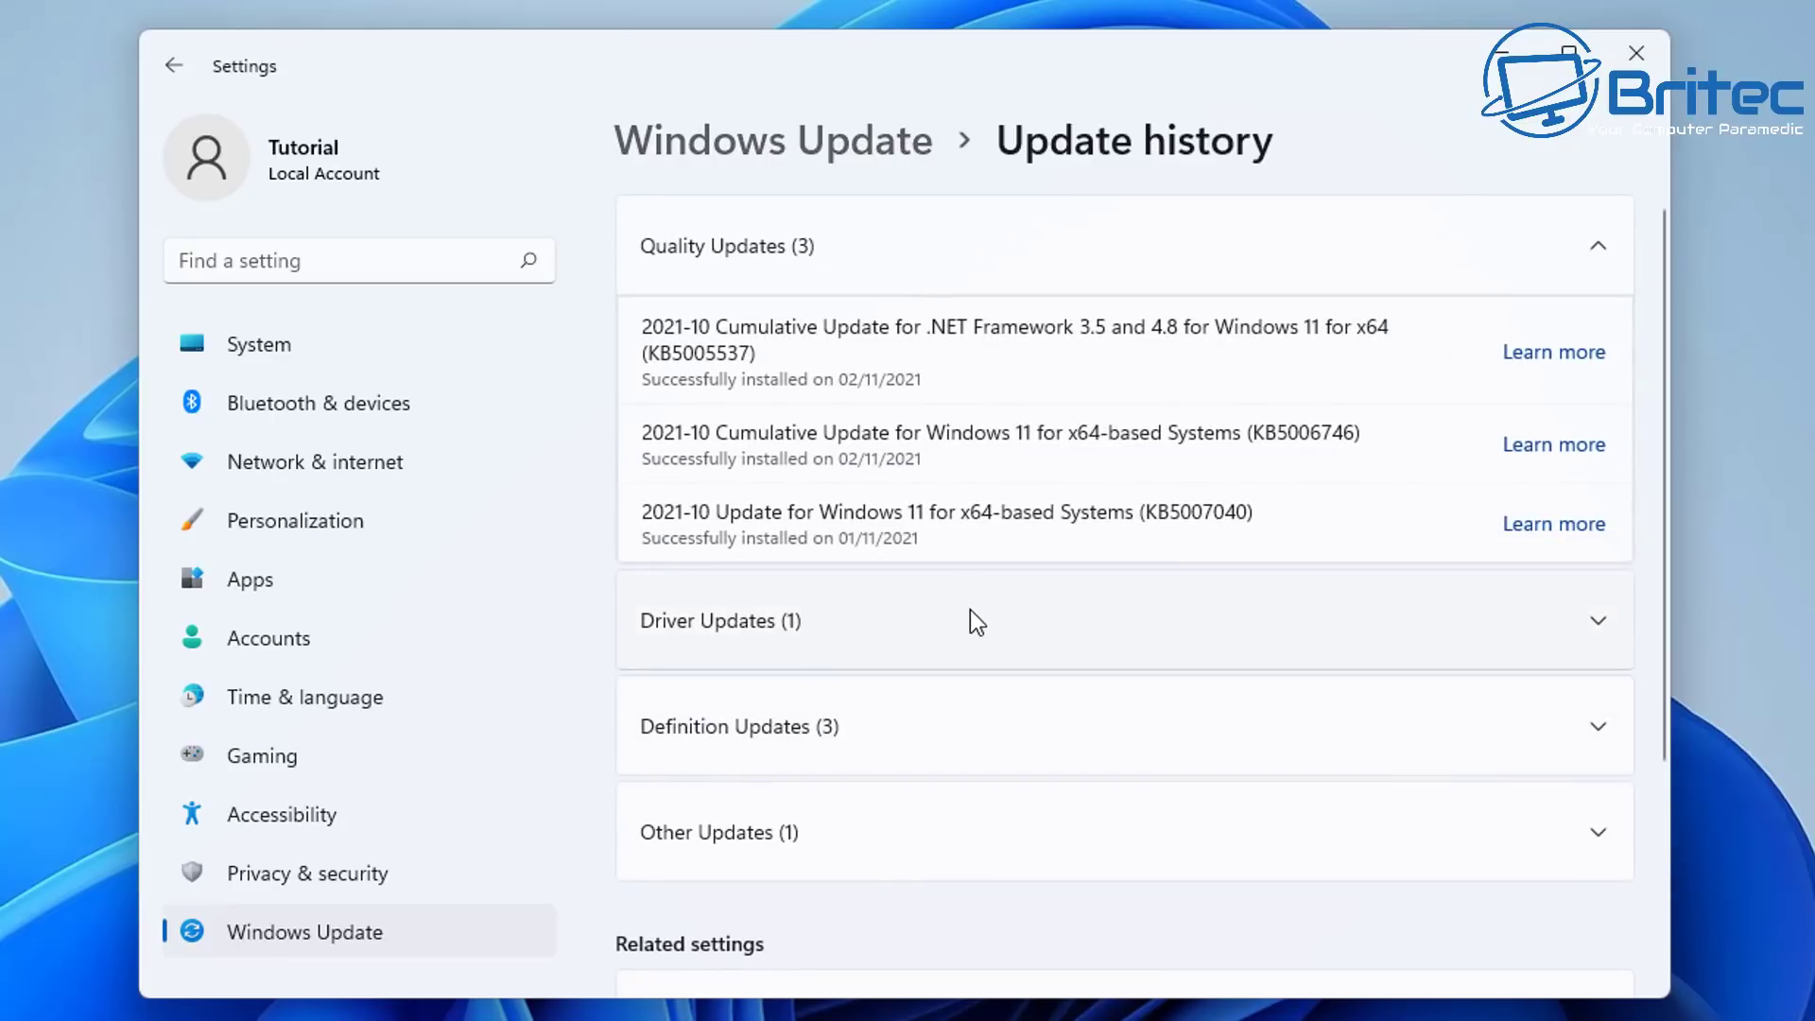
View the uninstallable updates from the update history's related settings, and close both windows.
{"action": "scroll", "coordinate": [969, 655], "scroll_direction": "down", "scroll_amount": 2}
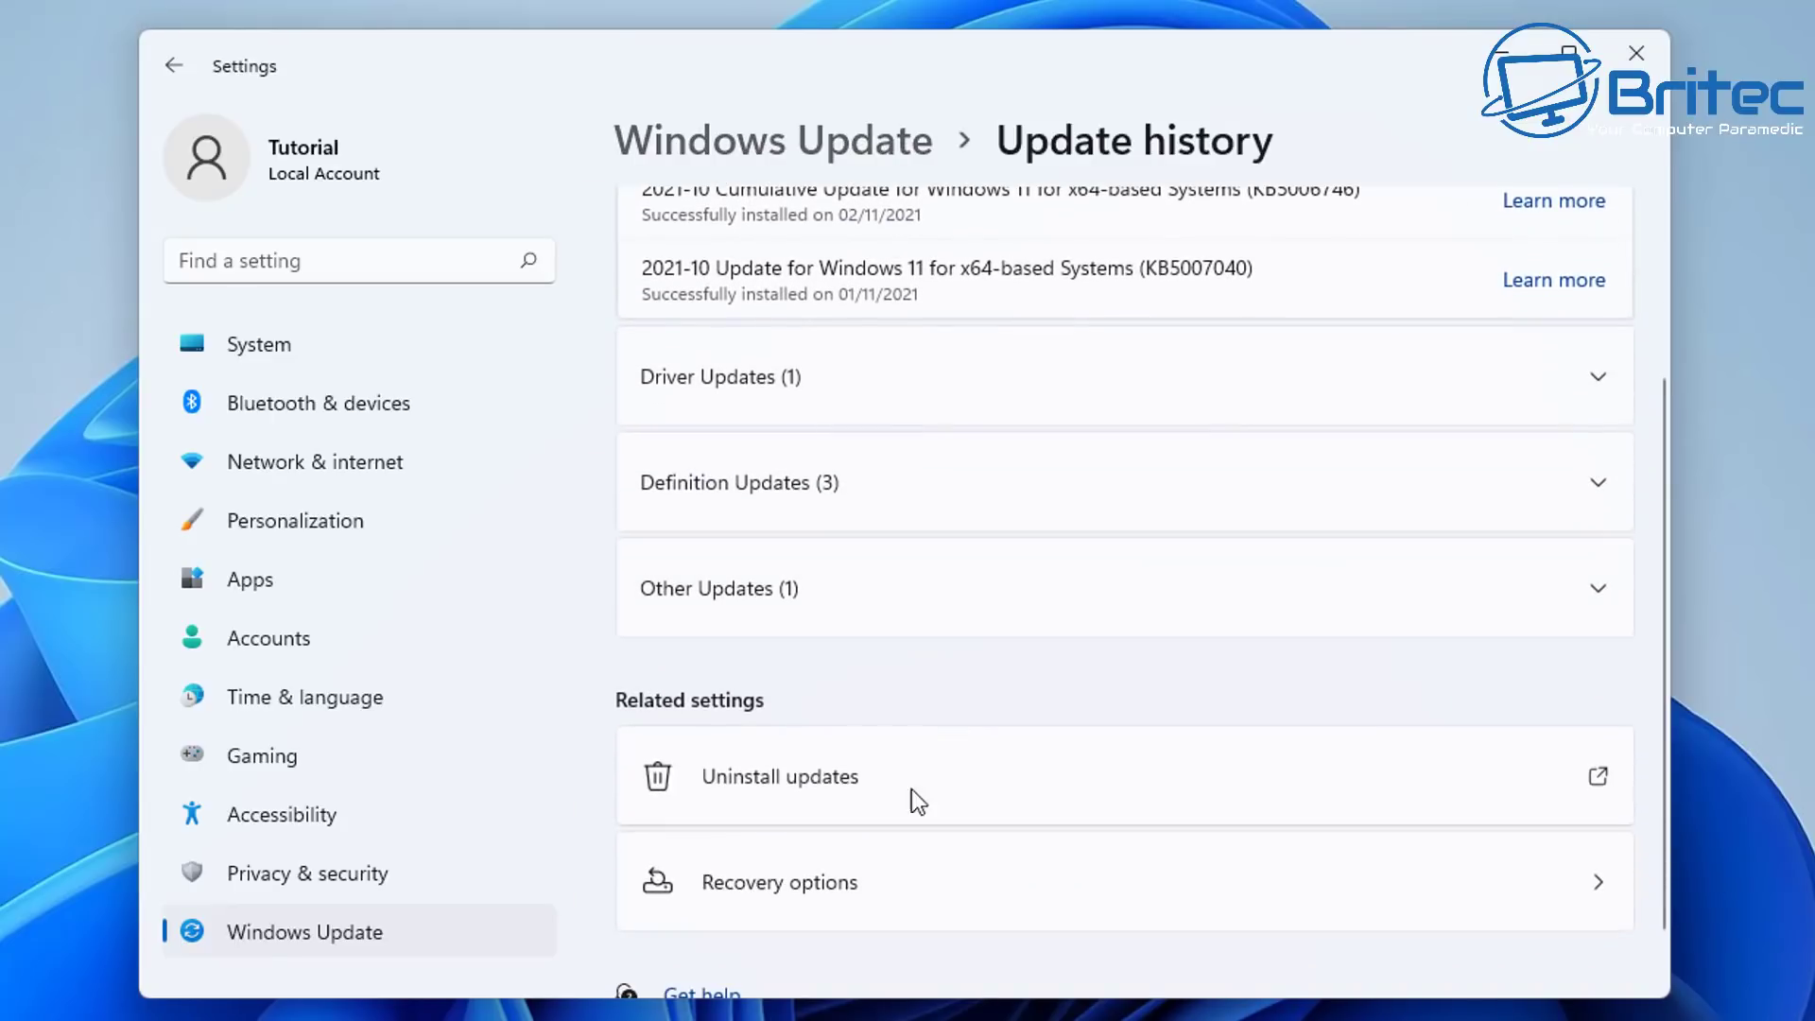
{"action": "left_click", "coordinate": [826, 780]}
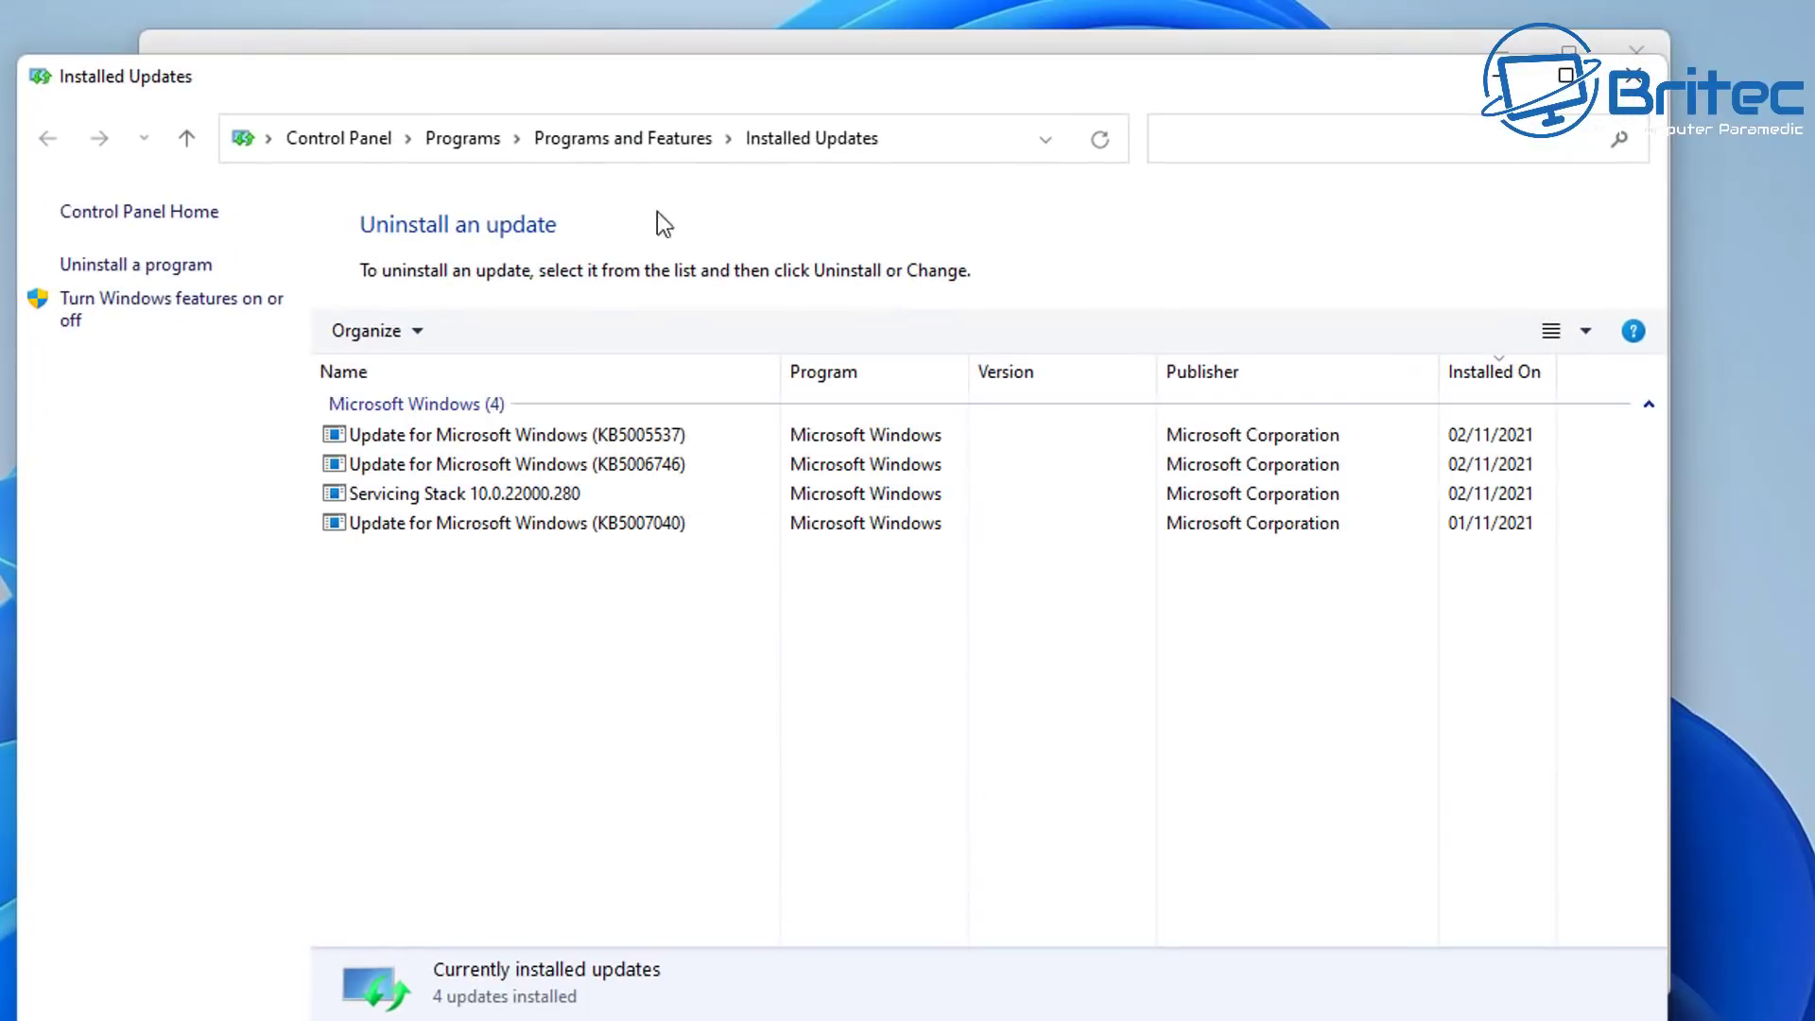
{"action": "left_click_drag", "start_coordinate": [612, 88], "coordinate": [649, 52]}
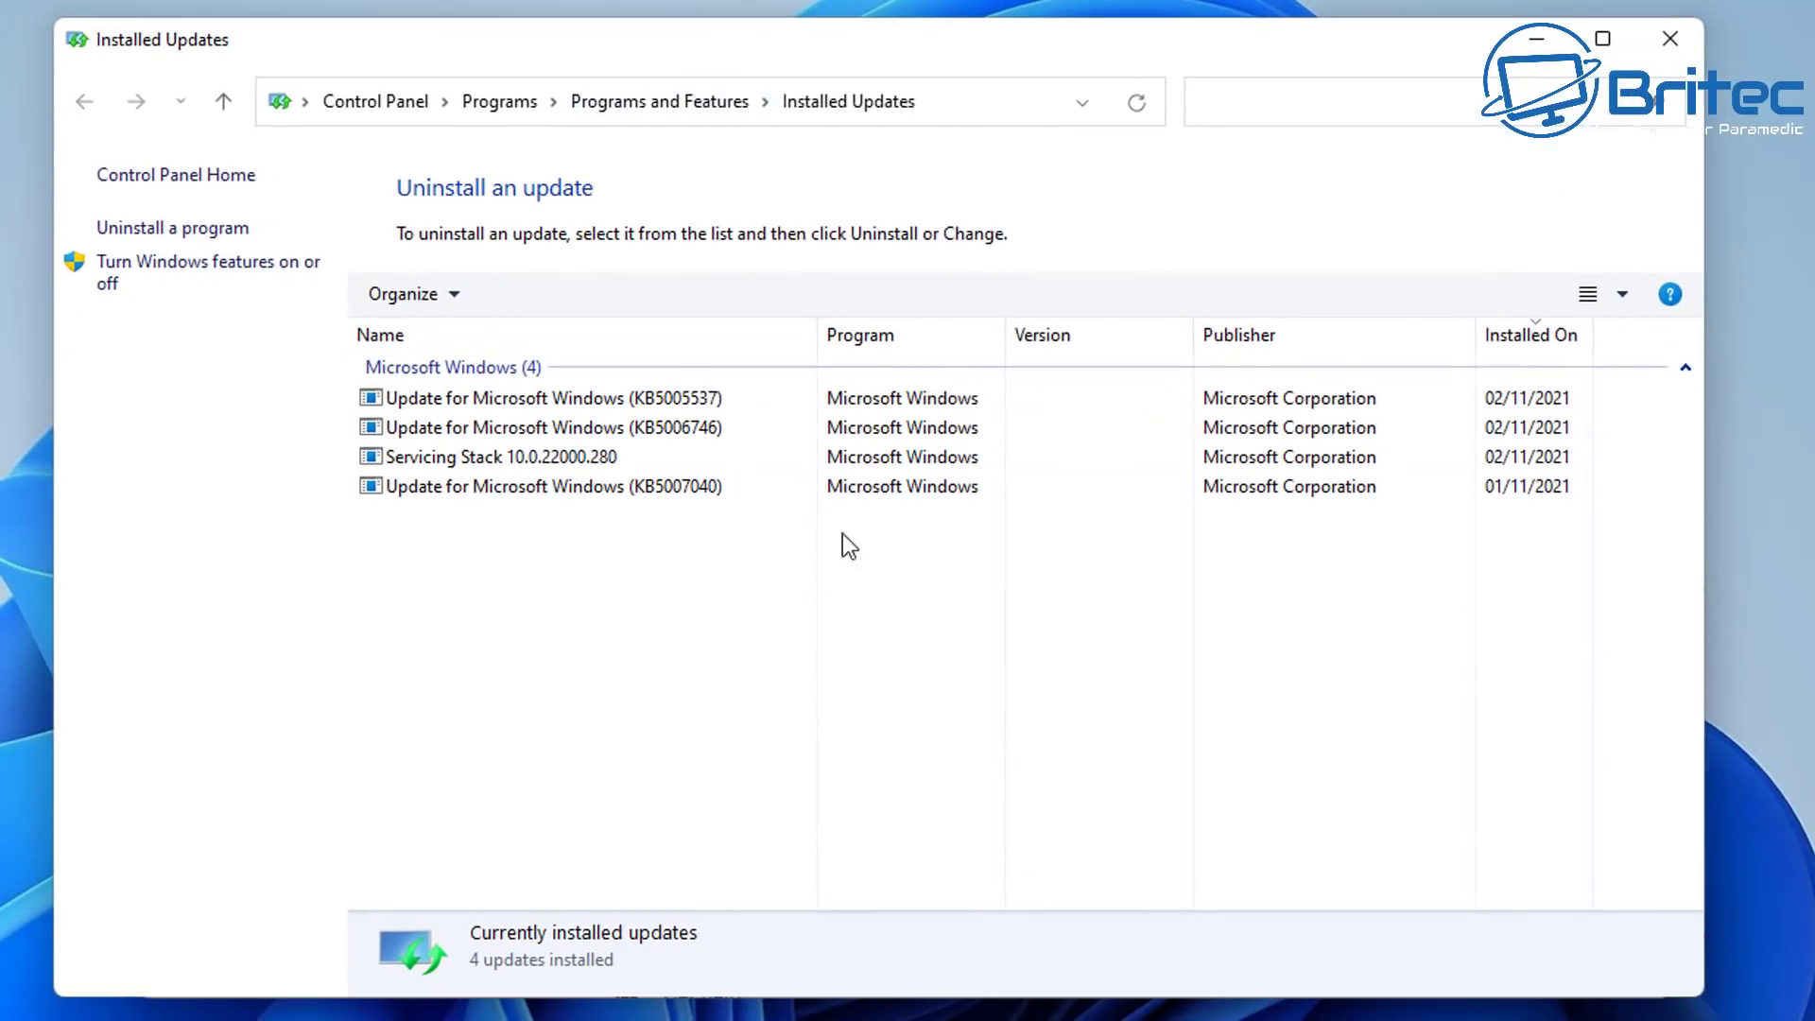
{"action": "left_click", "coordinate": [1670, 41]}
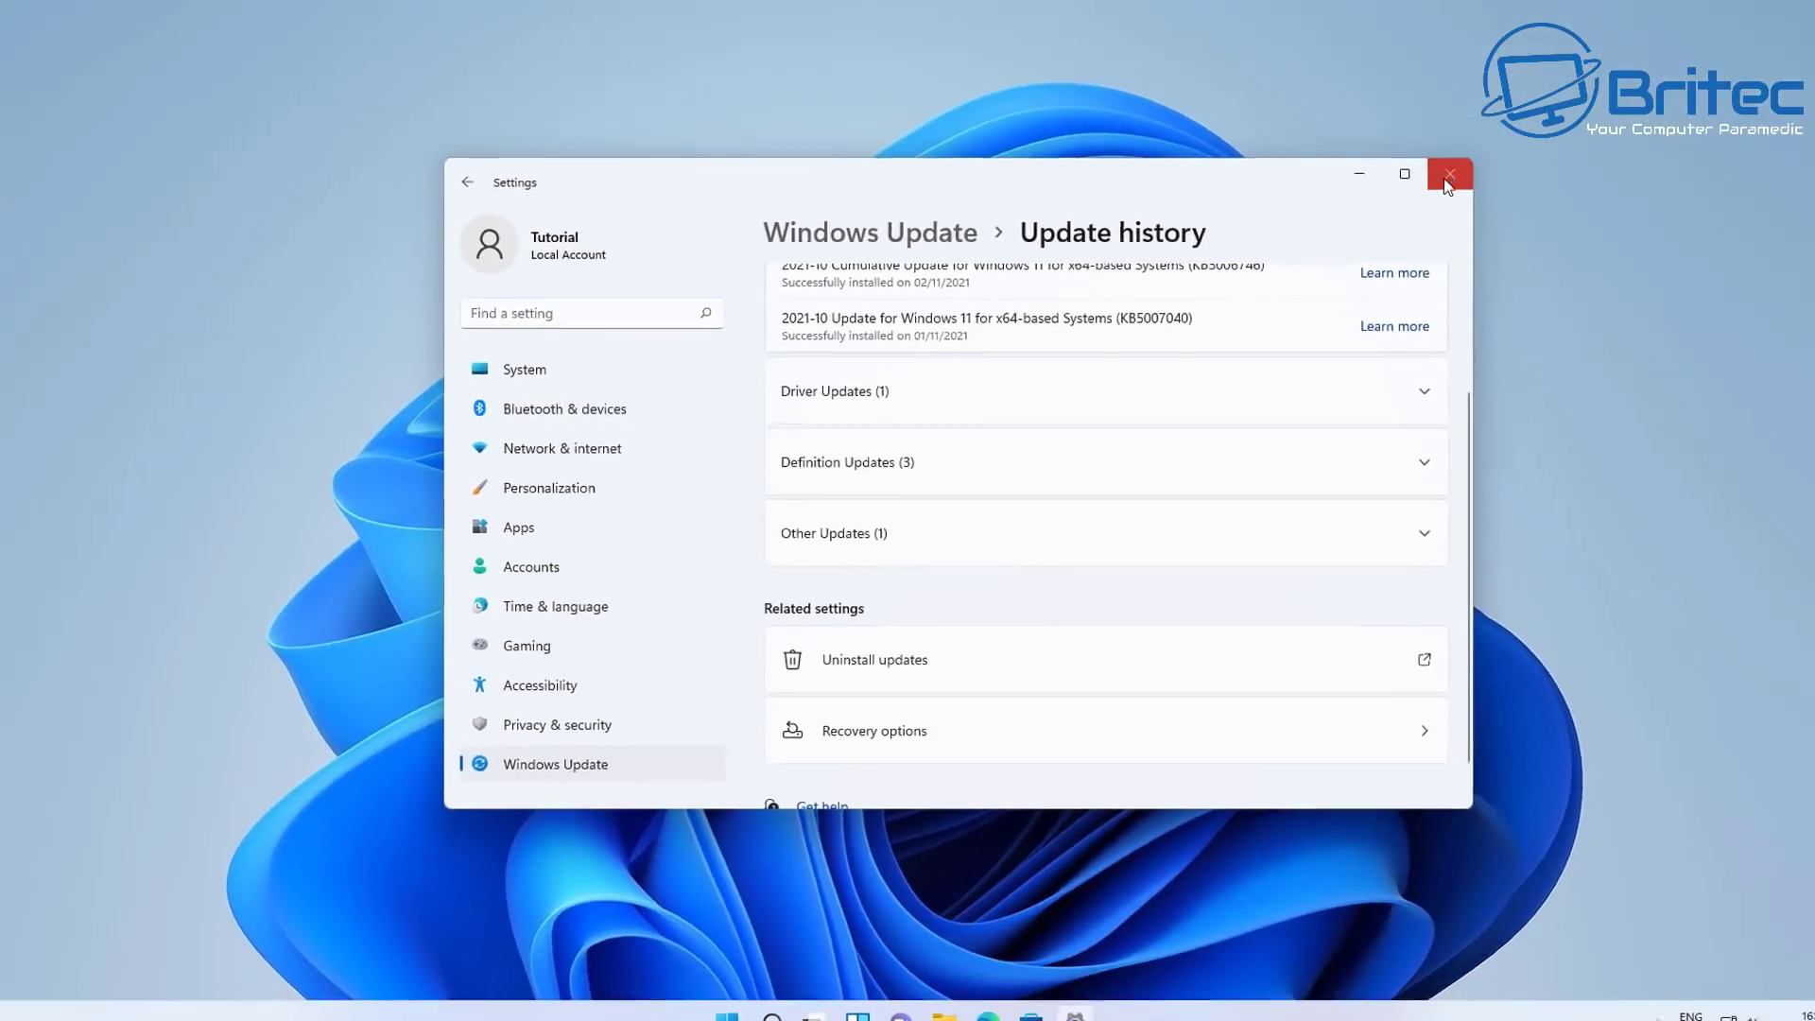
{"action": "left_click", "coordinate": [1436, 176]}
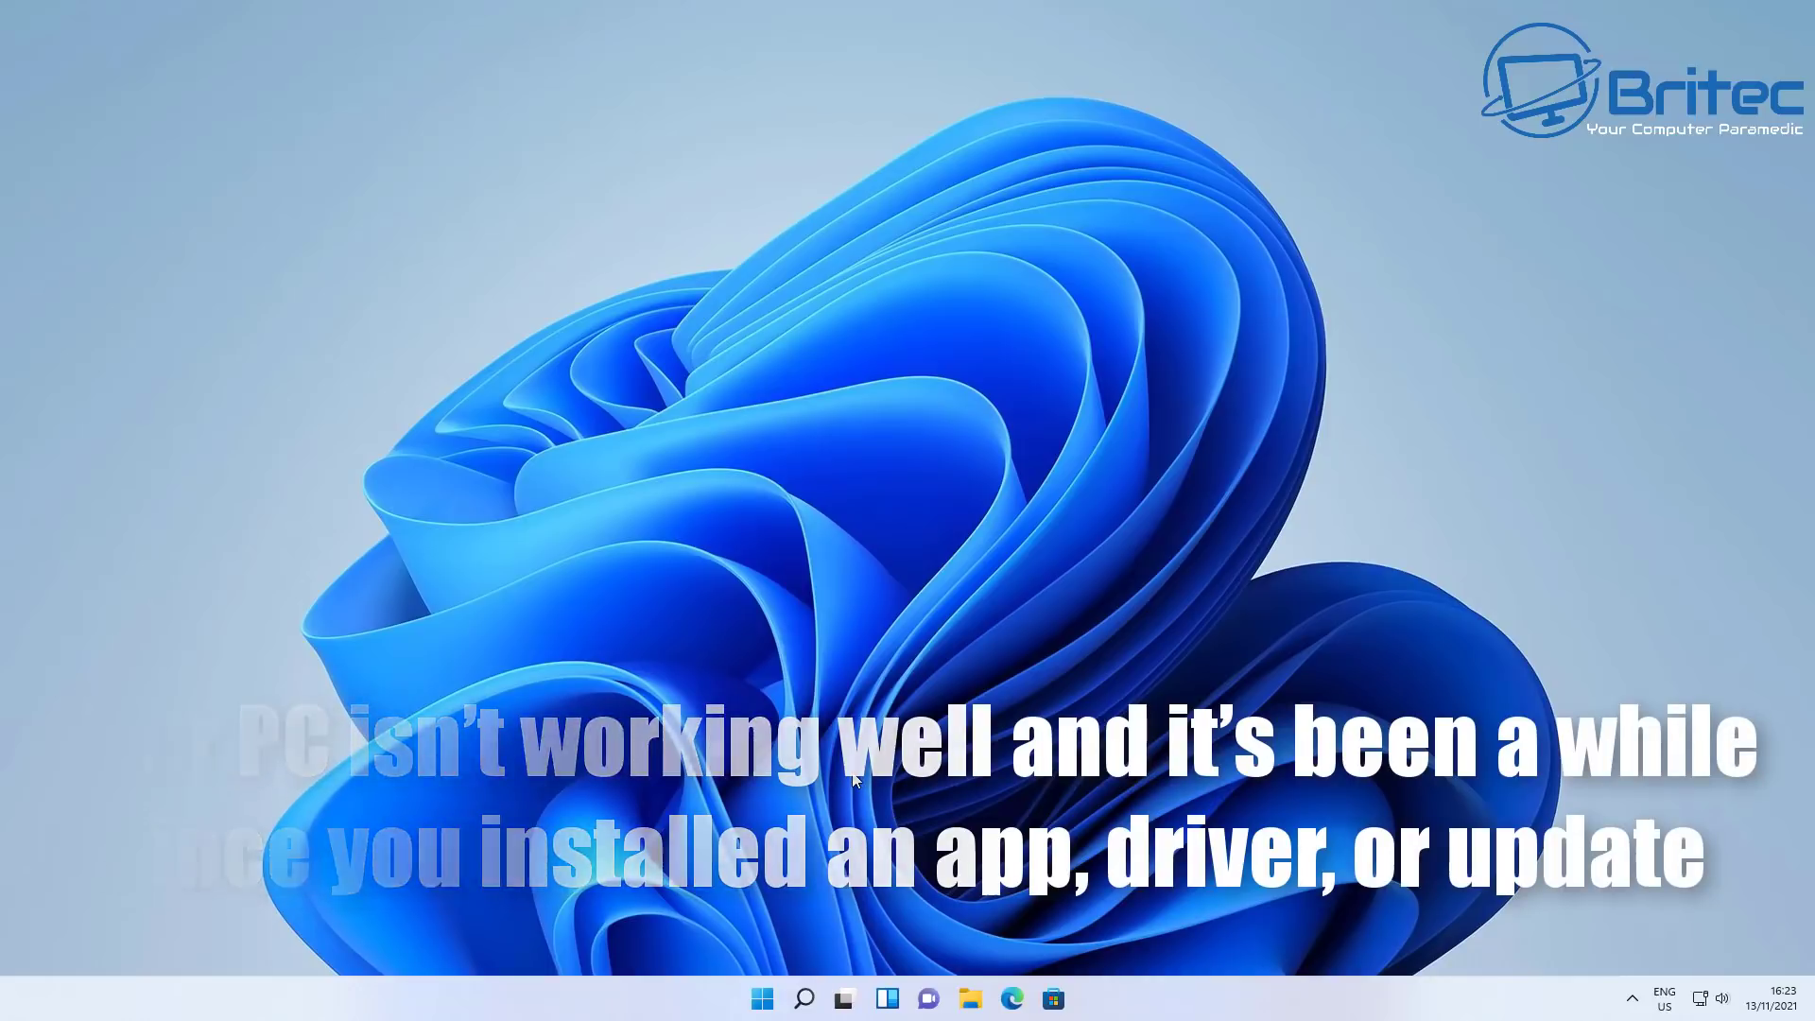
Open the Recovery page under the System settings.
{"action": "left_click", "coordinate": [761, 1002]}
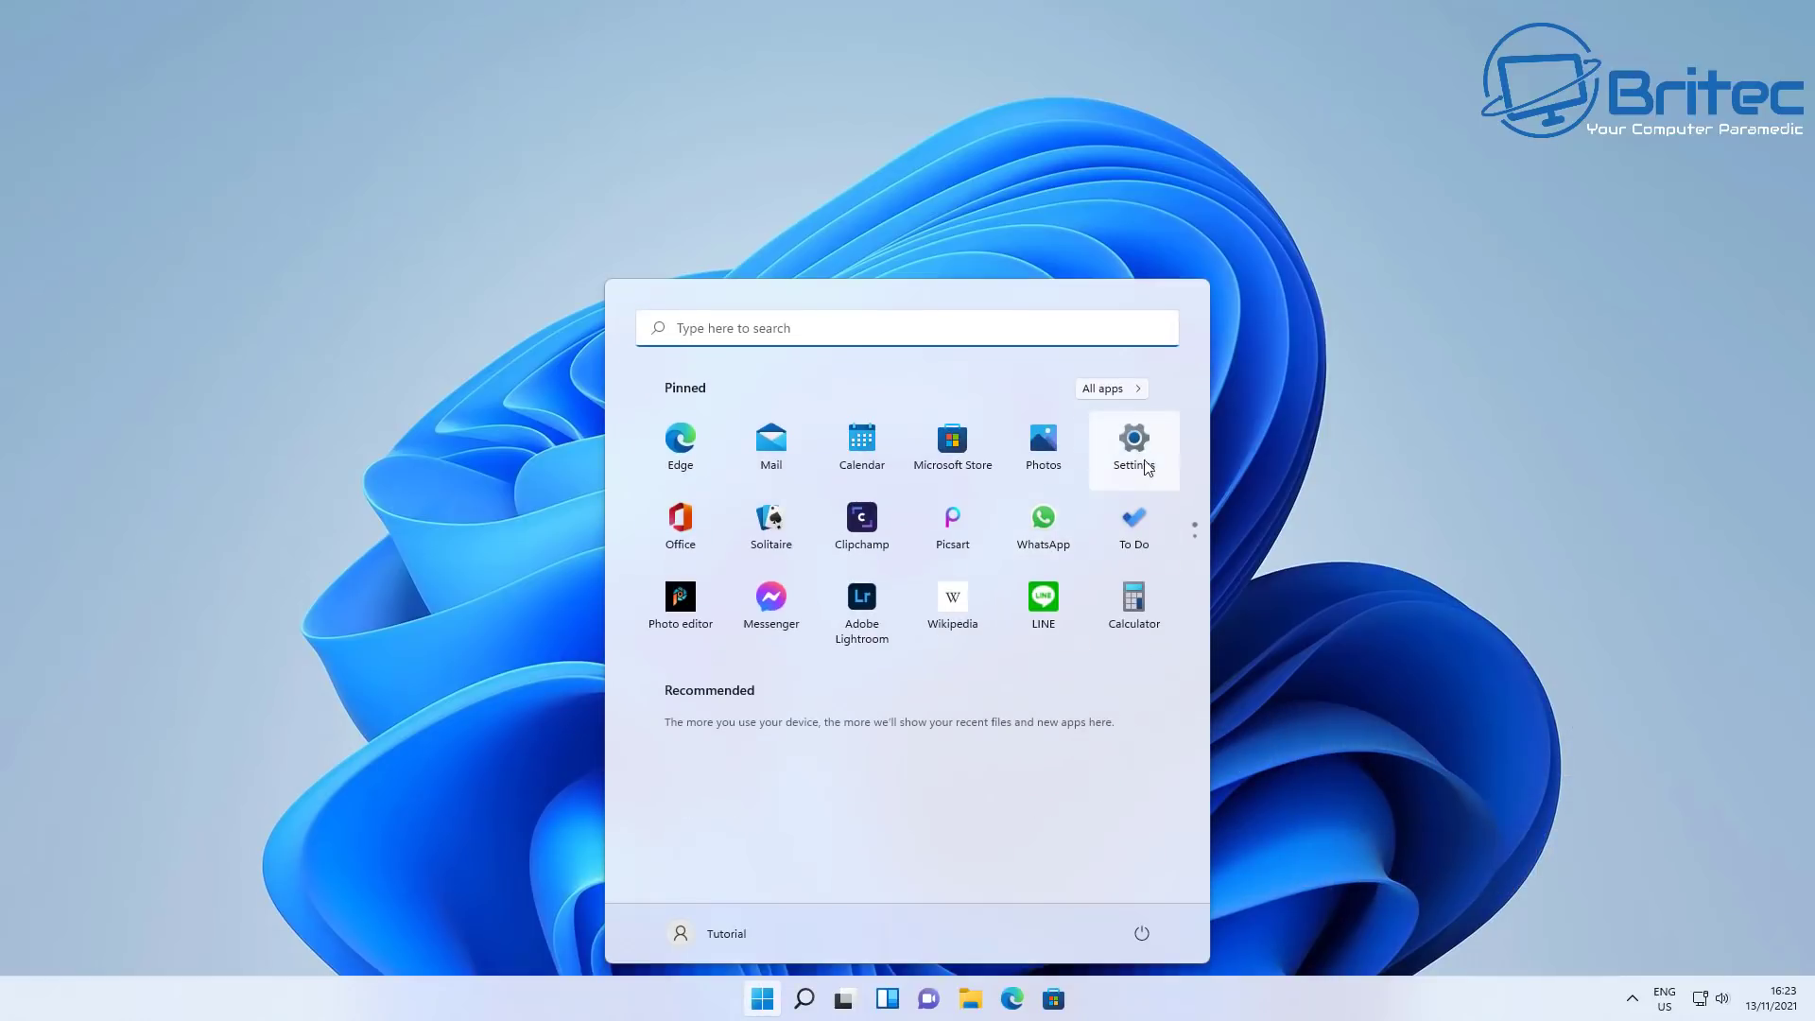
{"action": "left_click", "coordinate": [1145, 456]}
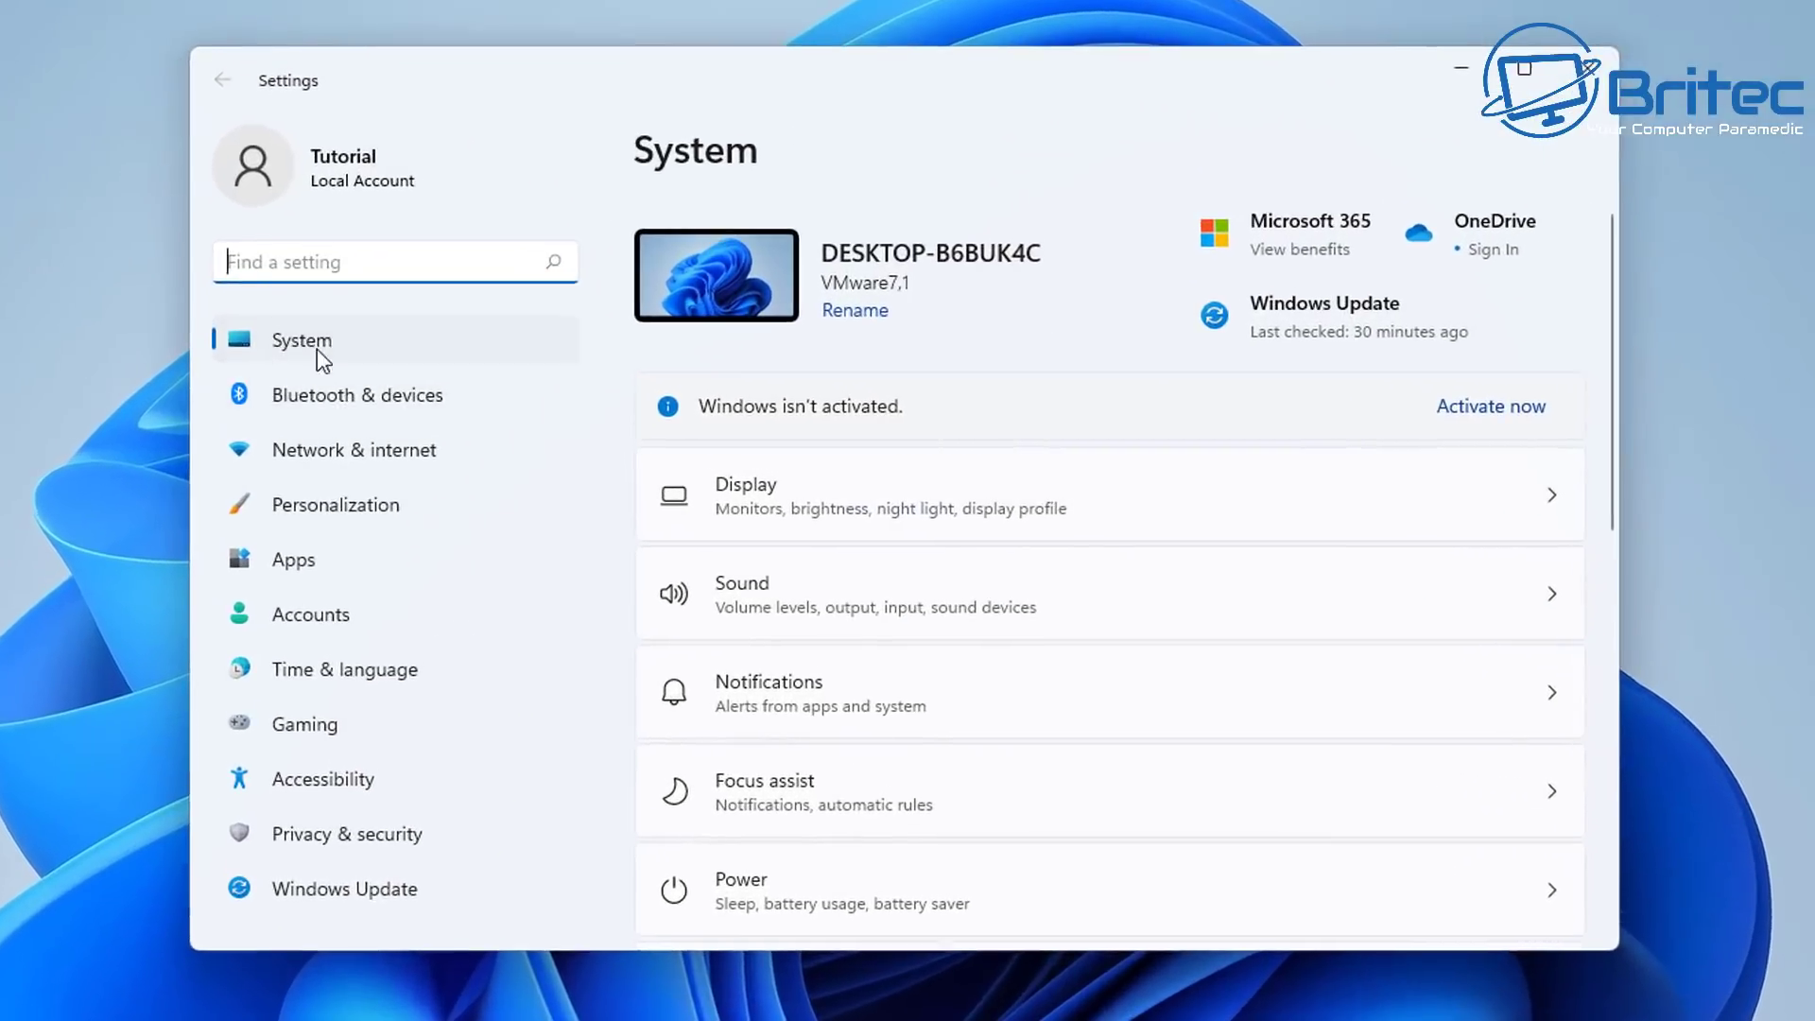
{"action": "left_click", "coordinate": [314, 337]}
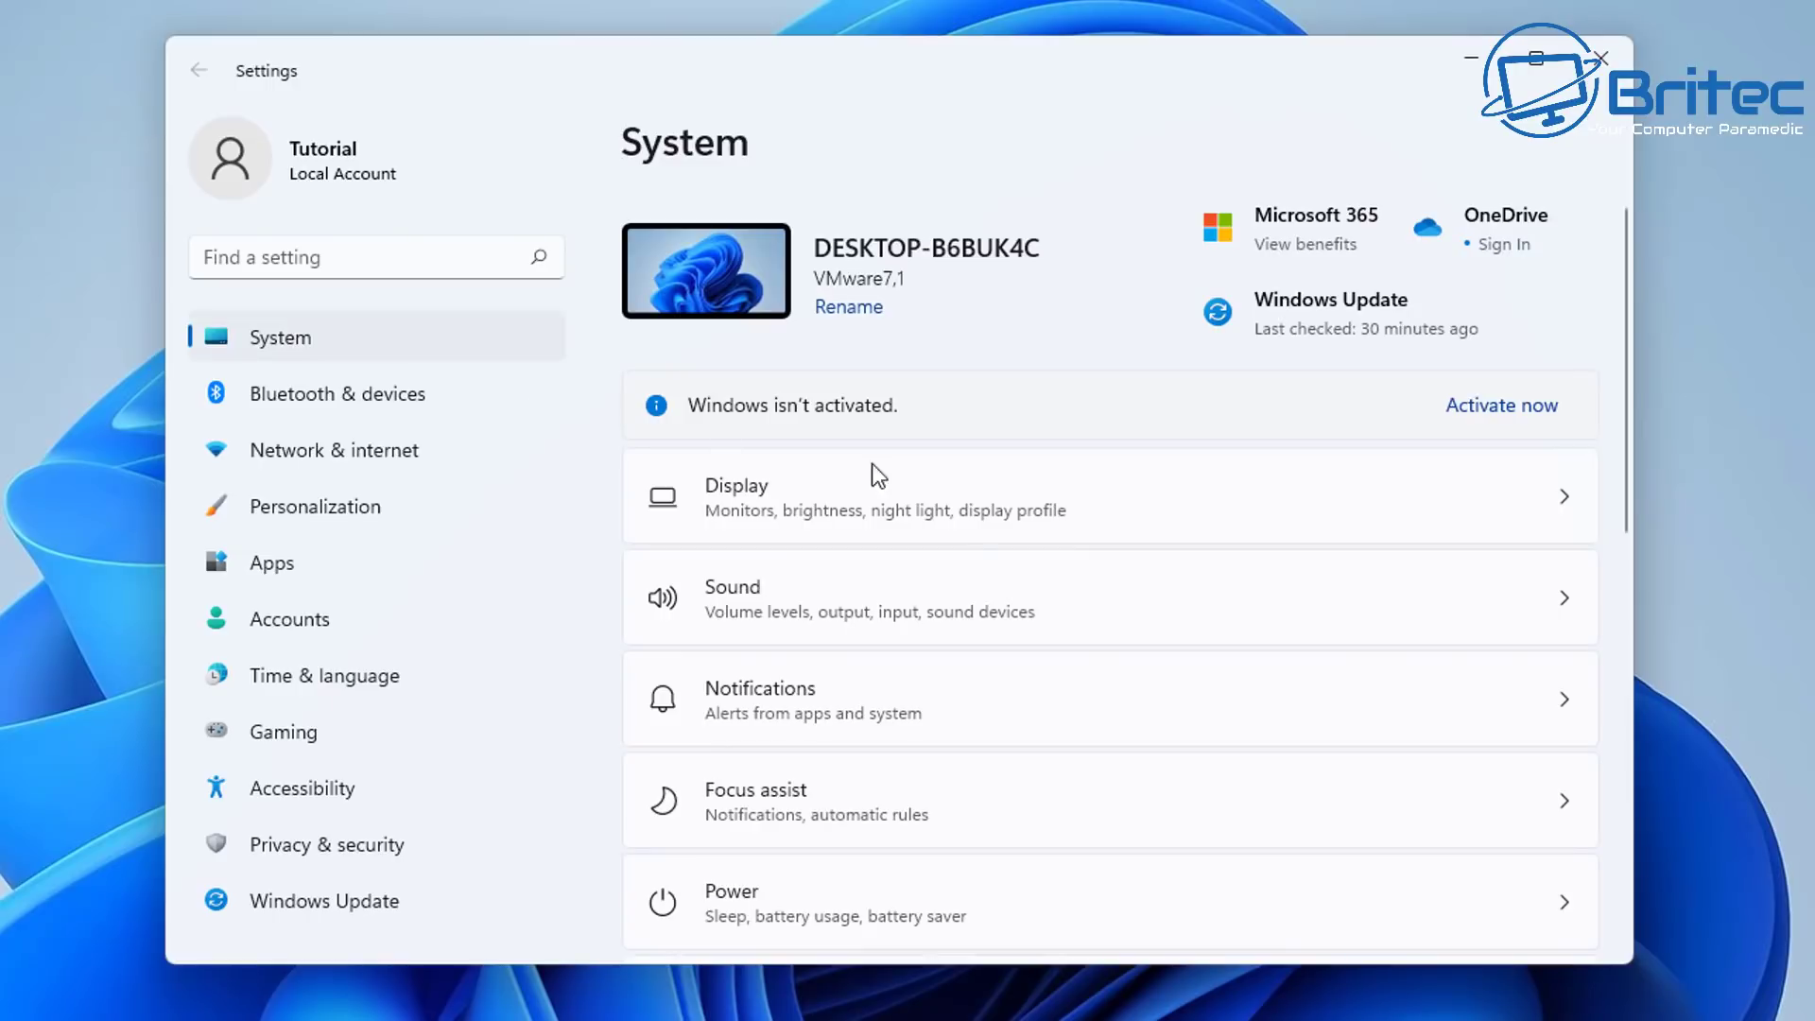
{"action": "scroll", "coordinate": [1070, 649], "scroll_direction": "down", "scroll_amount": 5}
{"action": "scroll", "coordinate": [1068, 671], "scroll_direction": "down", "scroll_amount": 2}
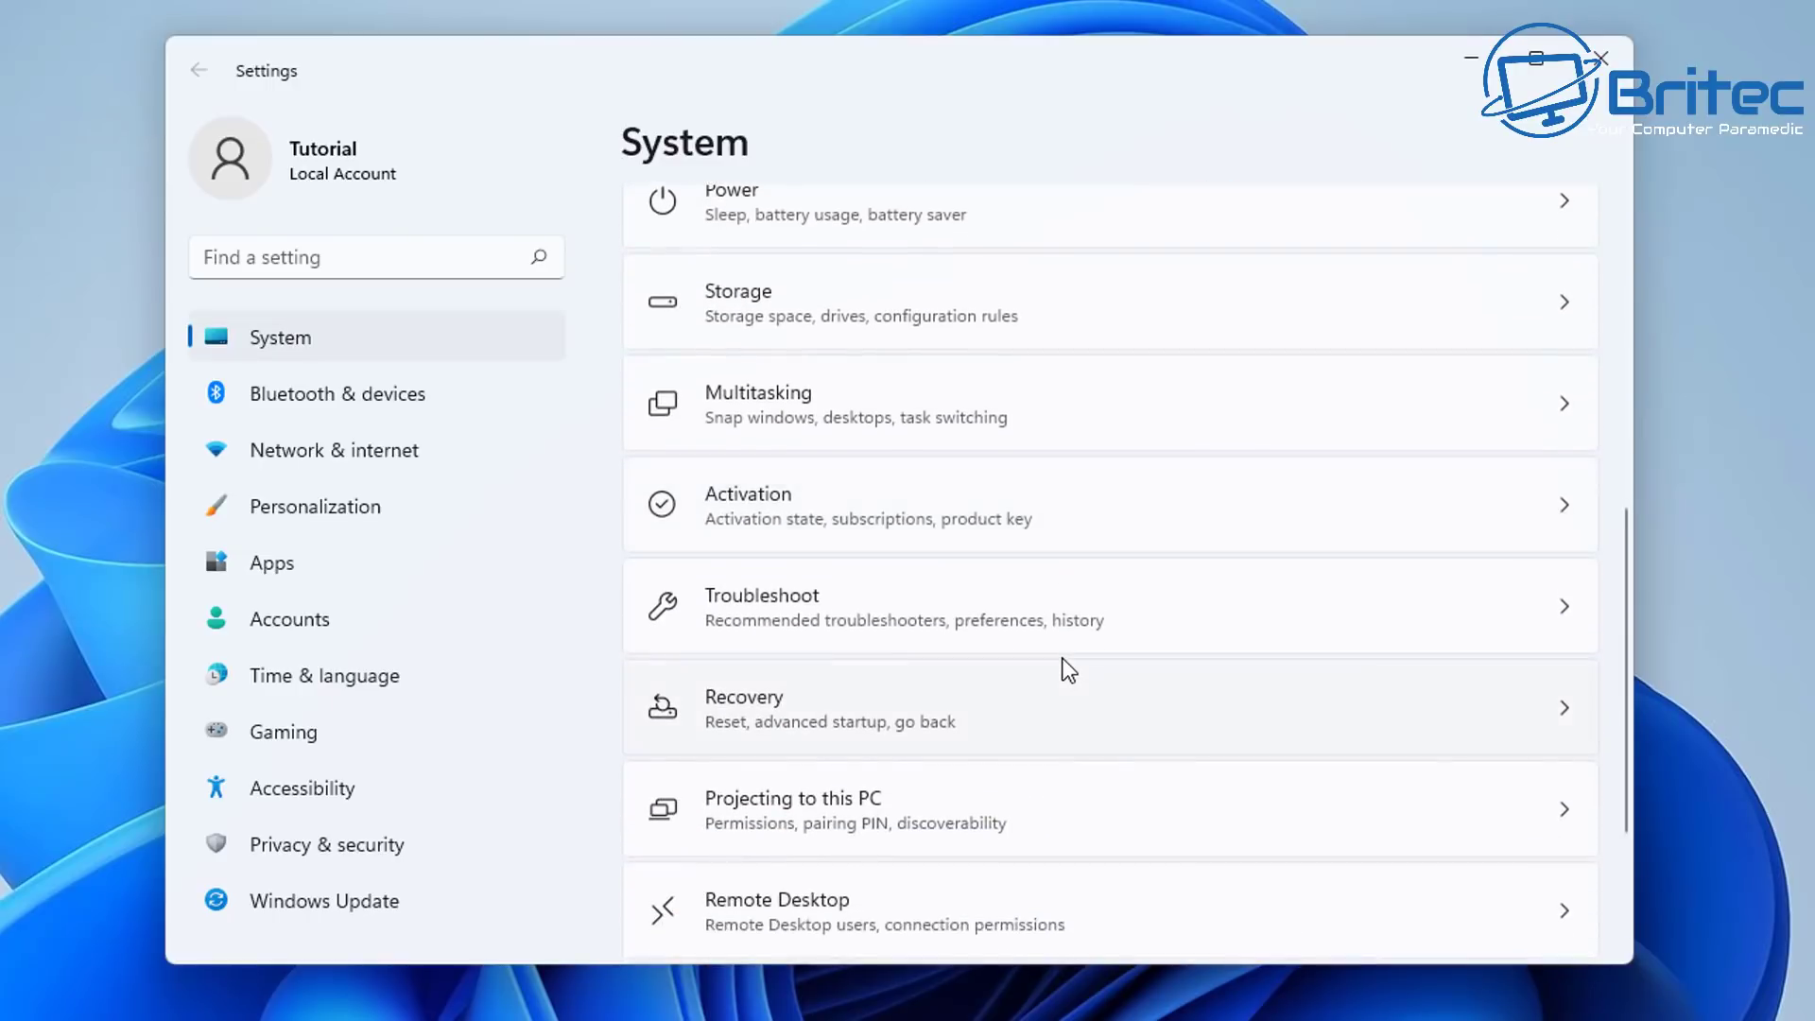
{"action": "left_click", "coordinate": [790, 593]}
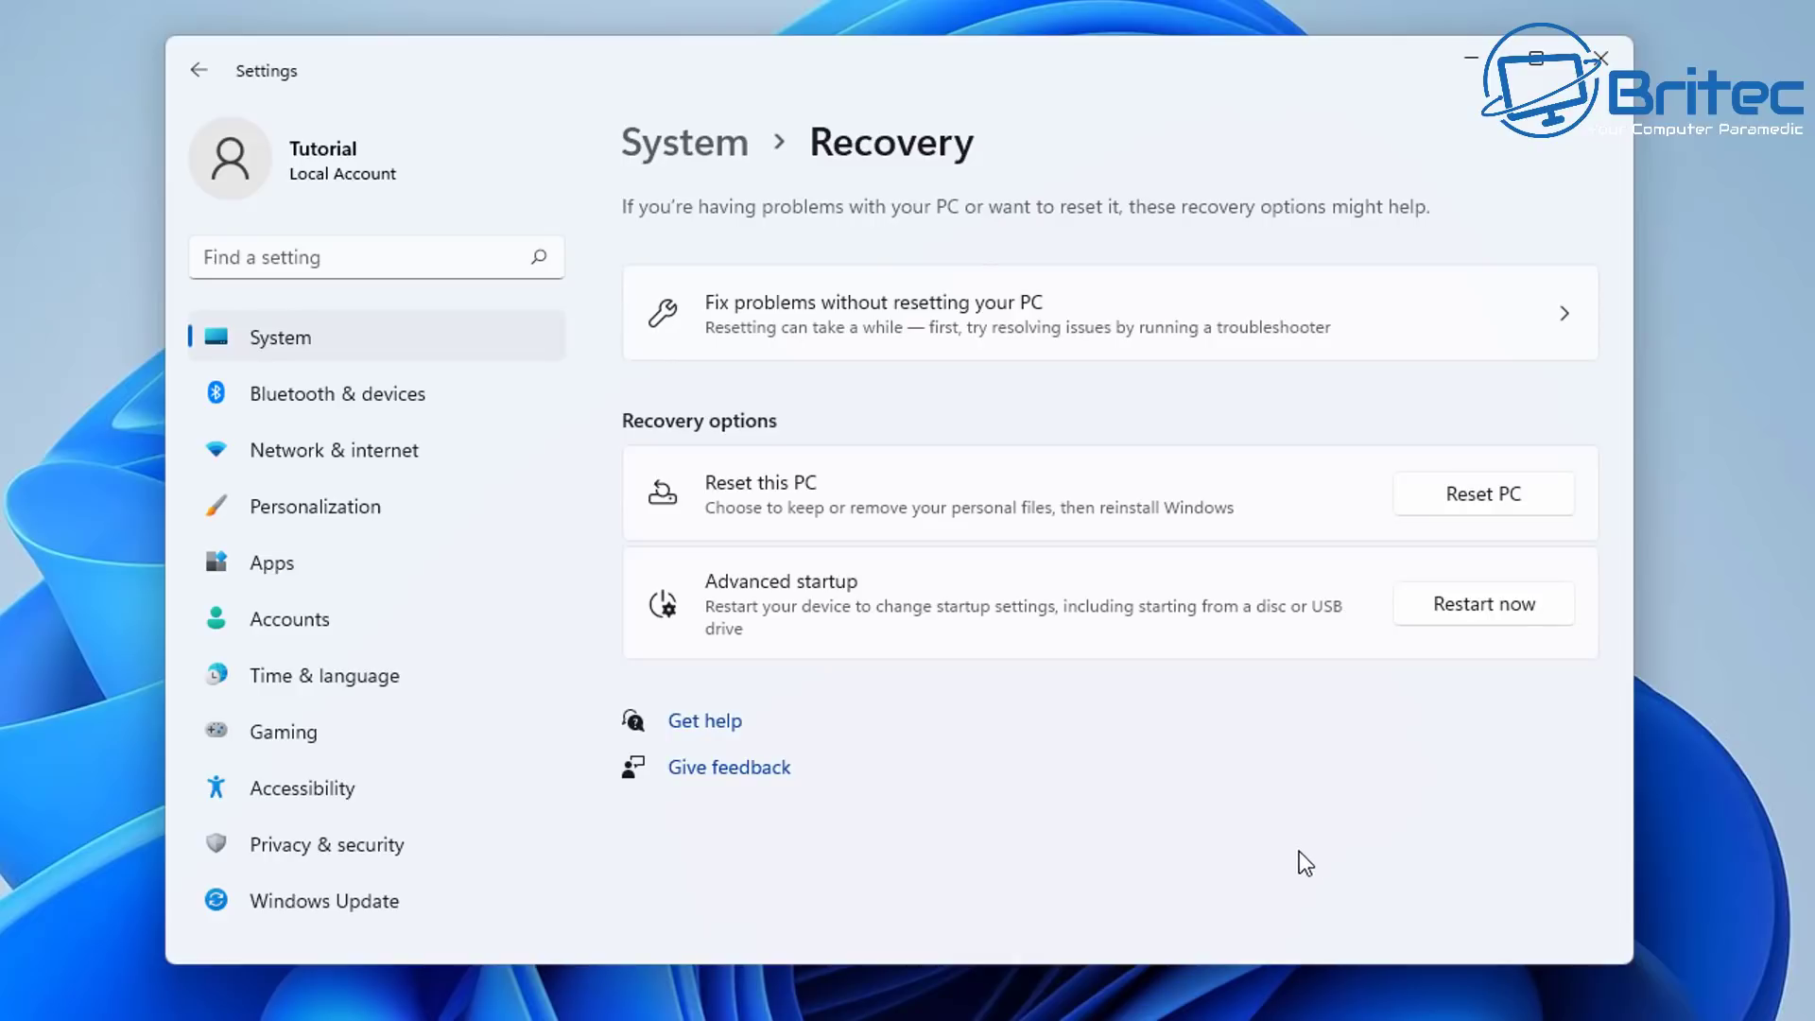
Set up a PC reset with Keep my files and Cloud download, cancel it before resetting, and close Settings.
{"action": "left_click", "coordinate": [1493, 507]}
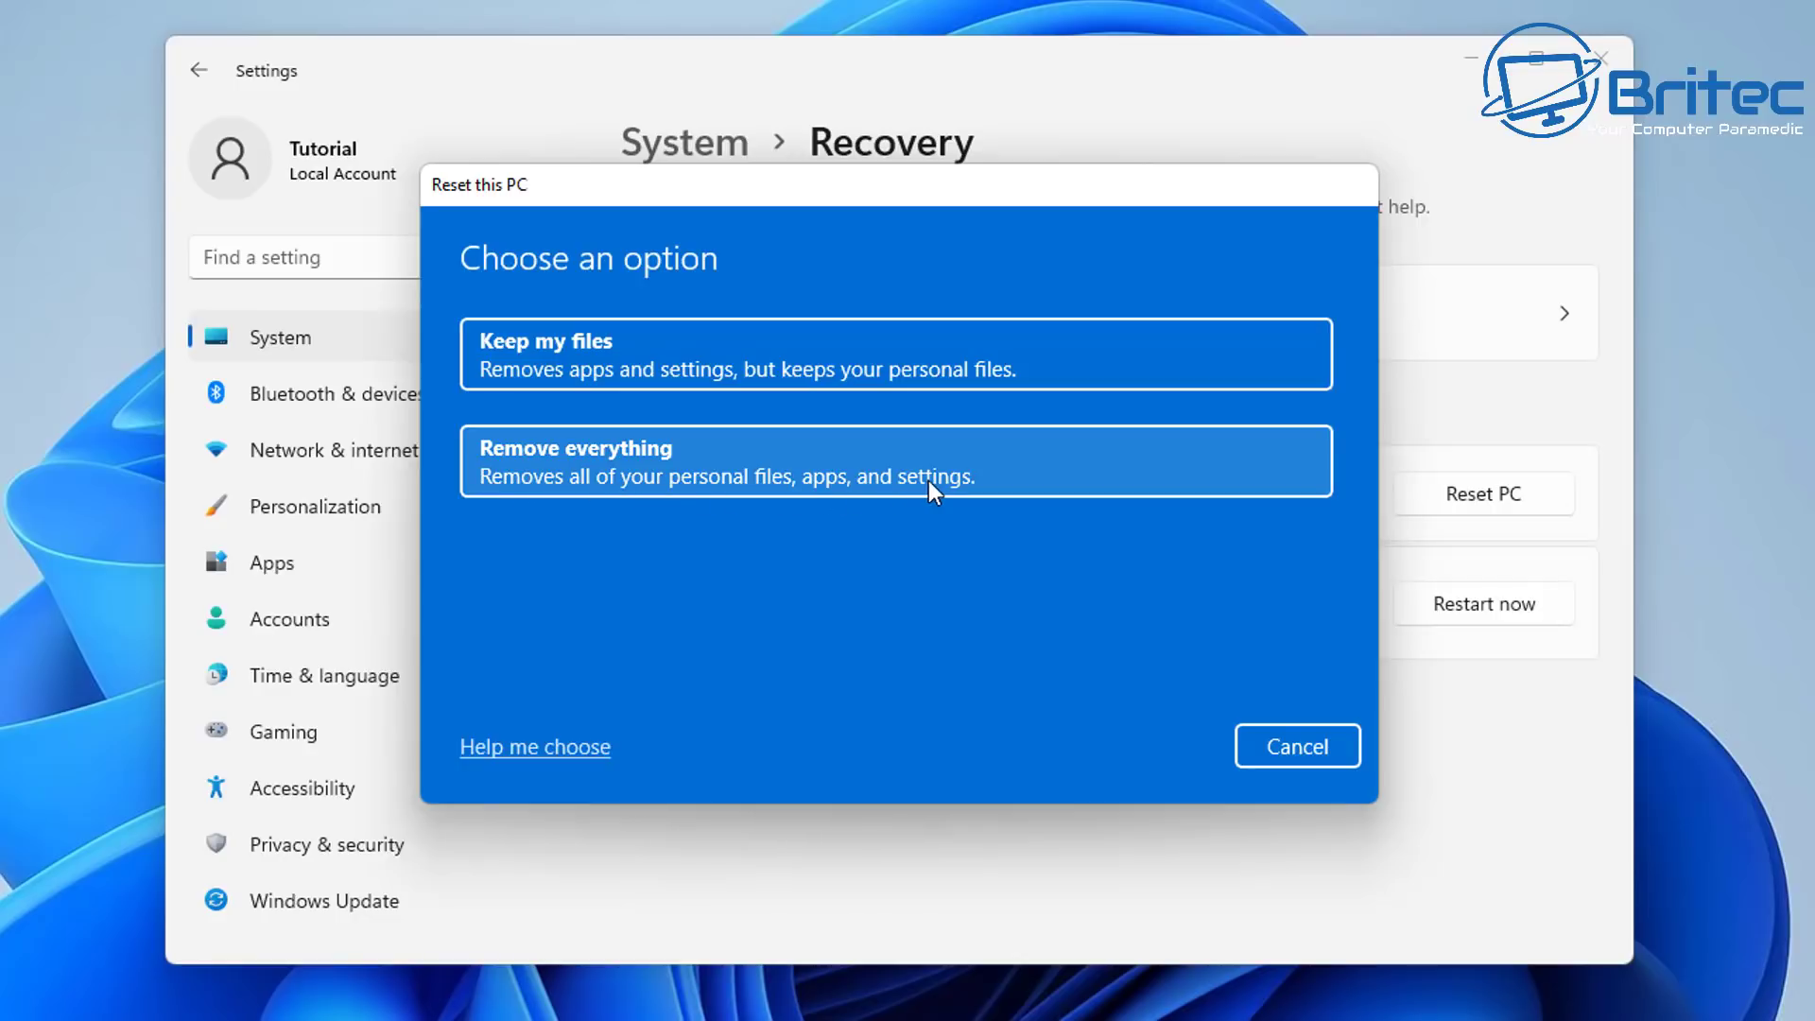
{"action": "left_click", "coordinate": [745, 335]}
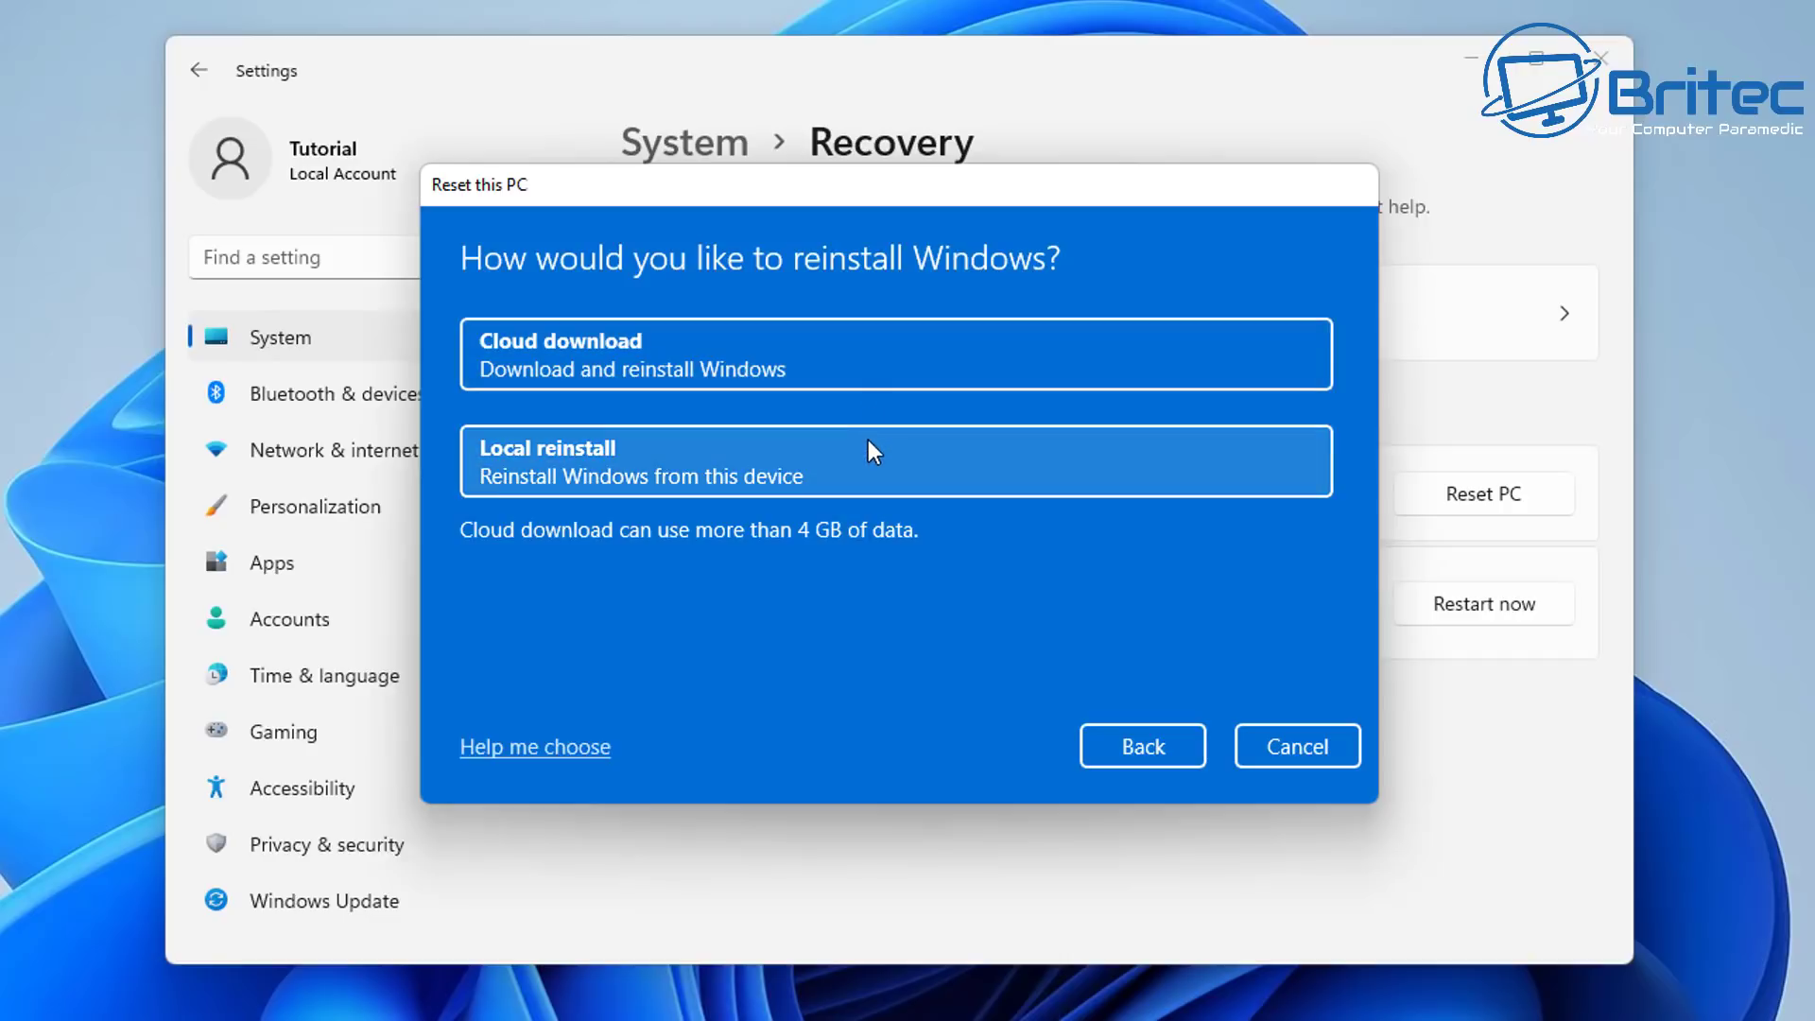
{"action": "left_click", "coordinate": [842, 374]}
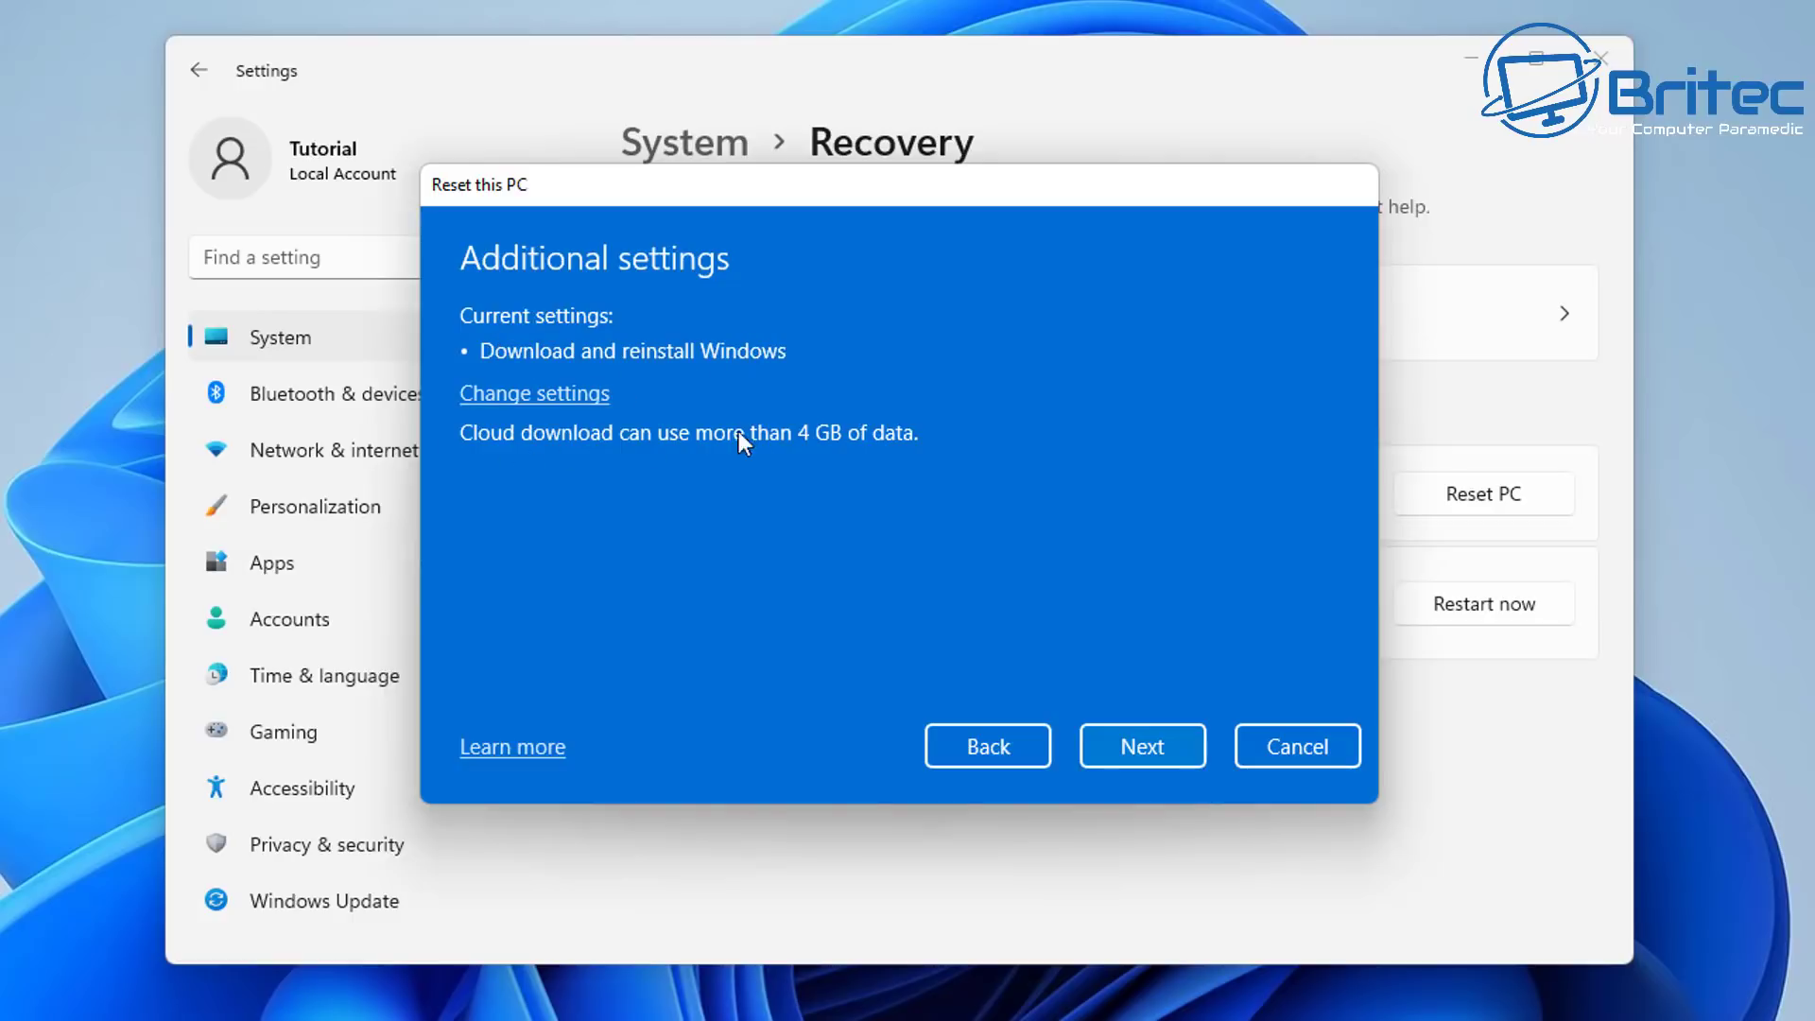
{"action": "left_click", "coordinate": [1127, 744]}
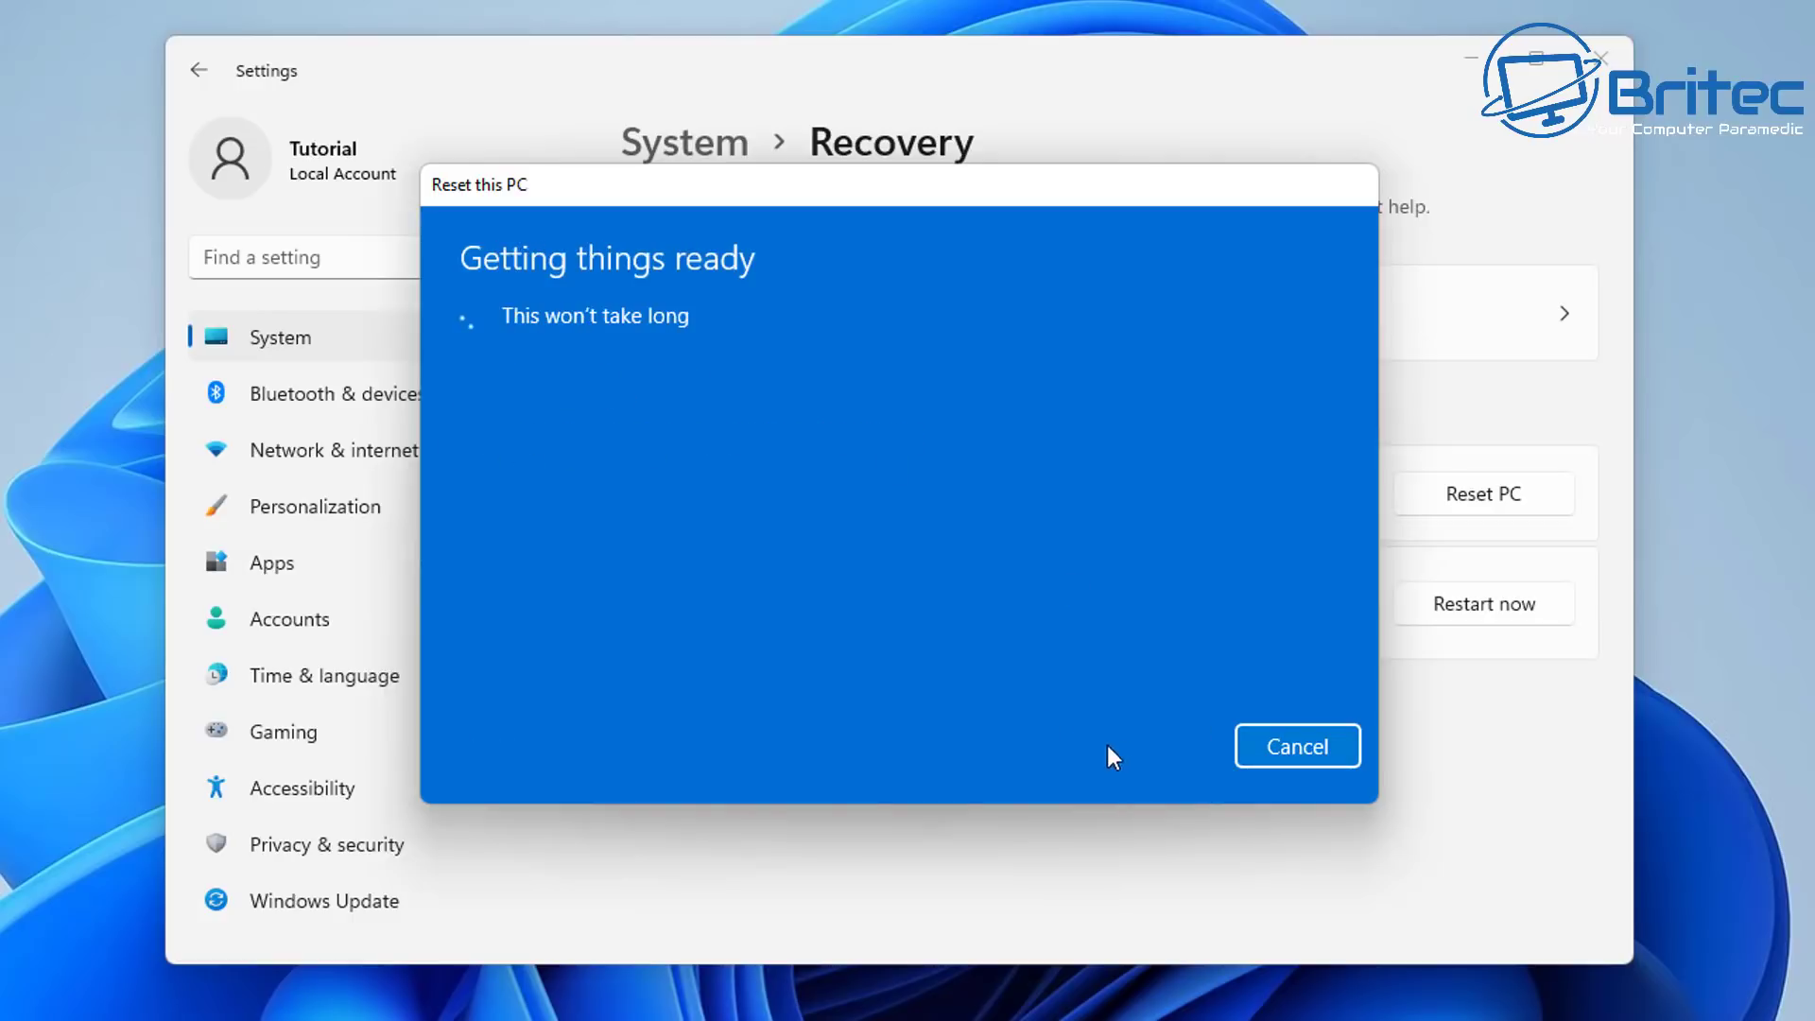
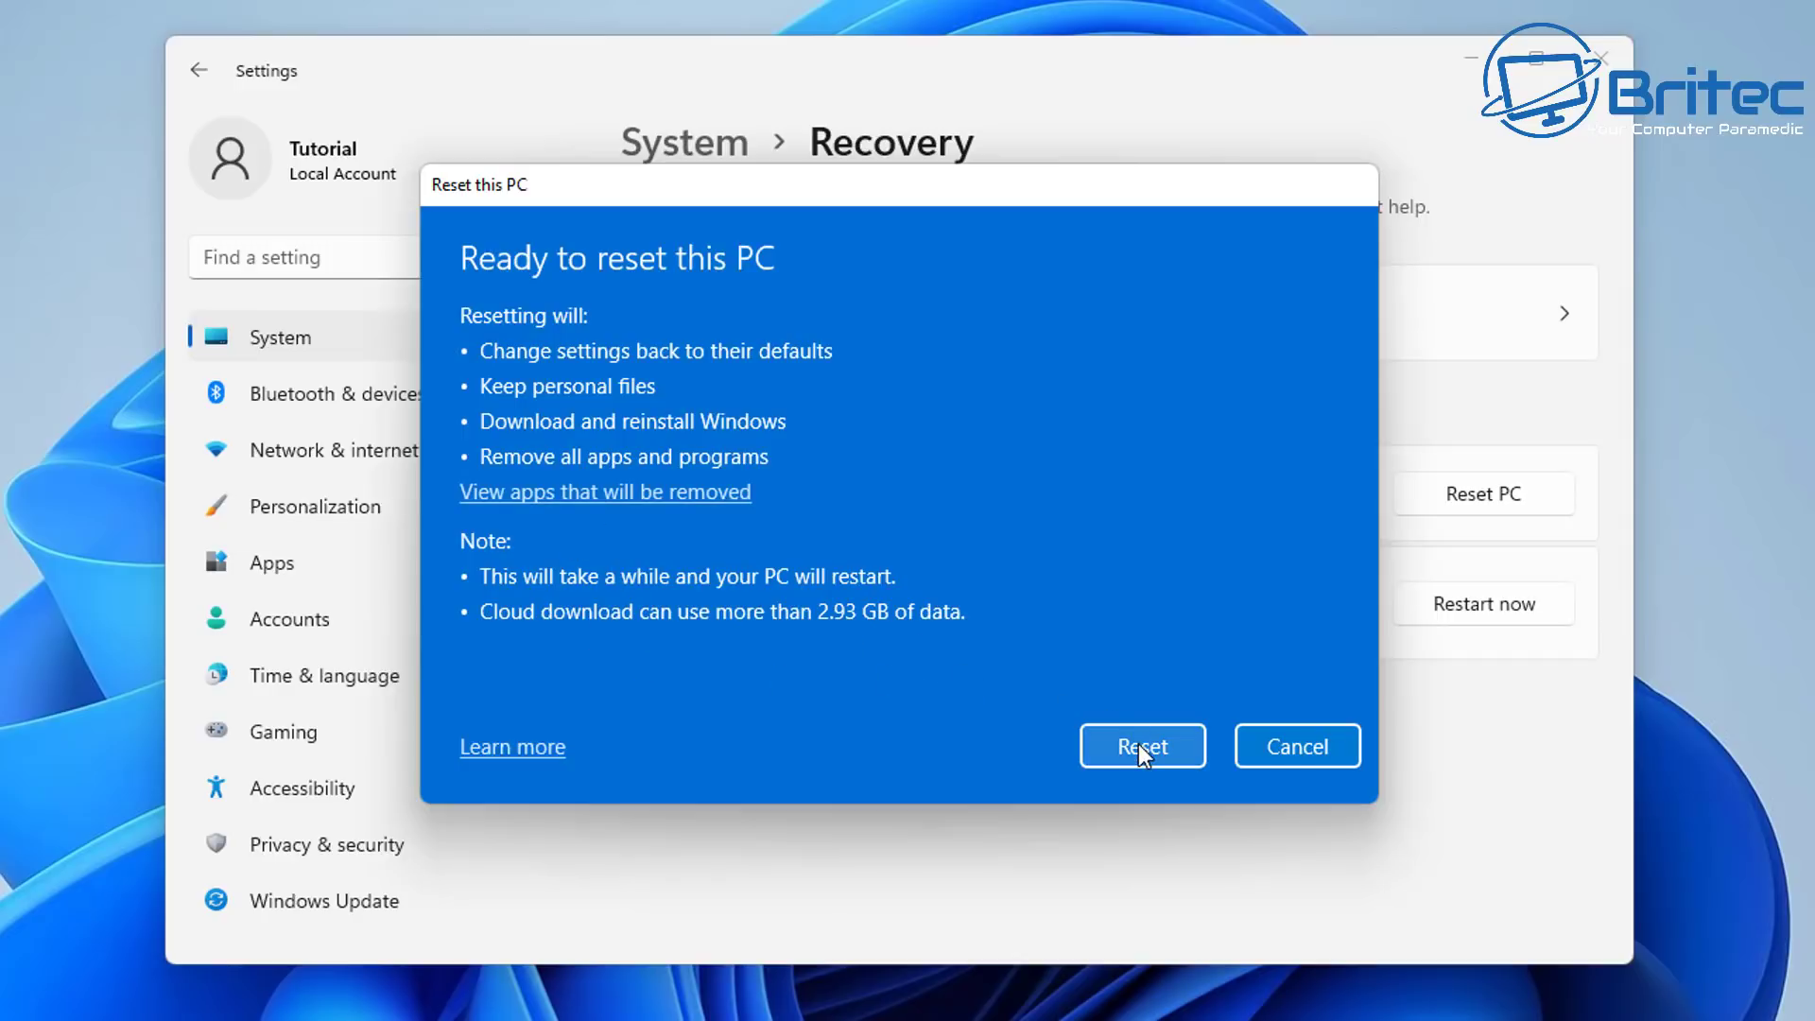
{"action": "left_click", "coordinate": [1323, 746]}
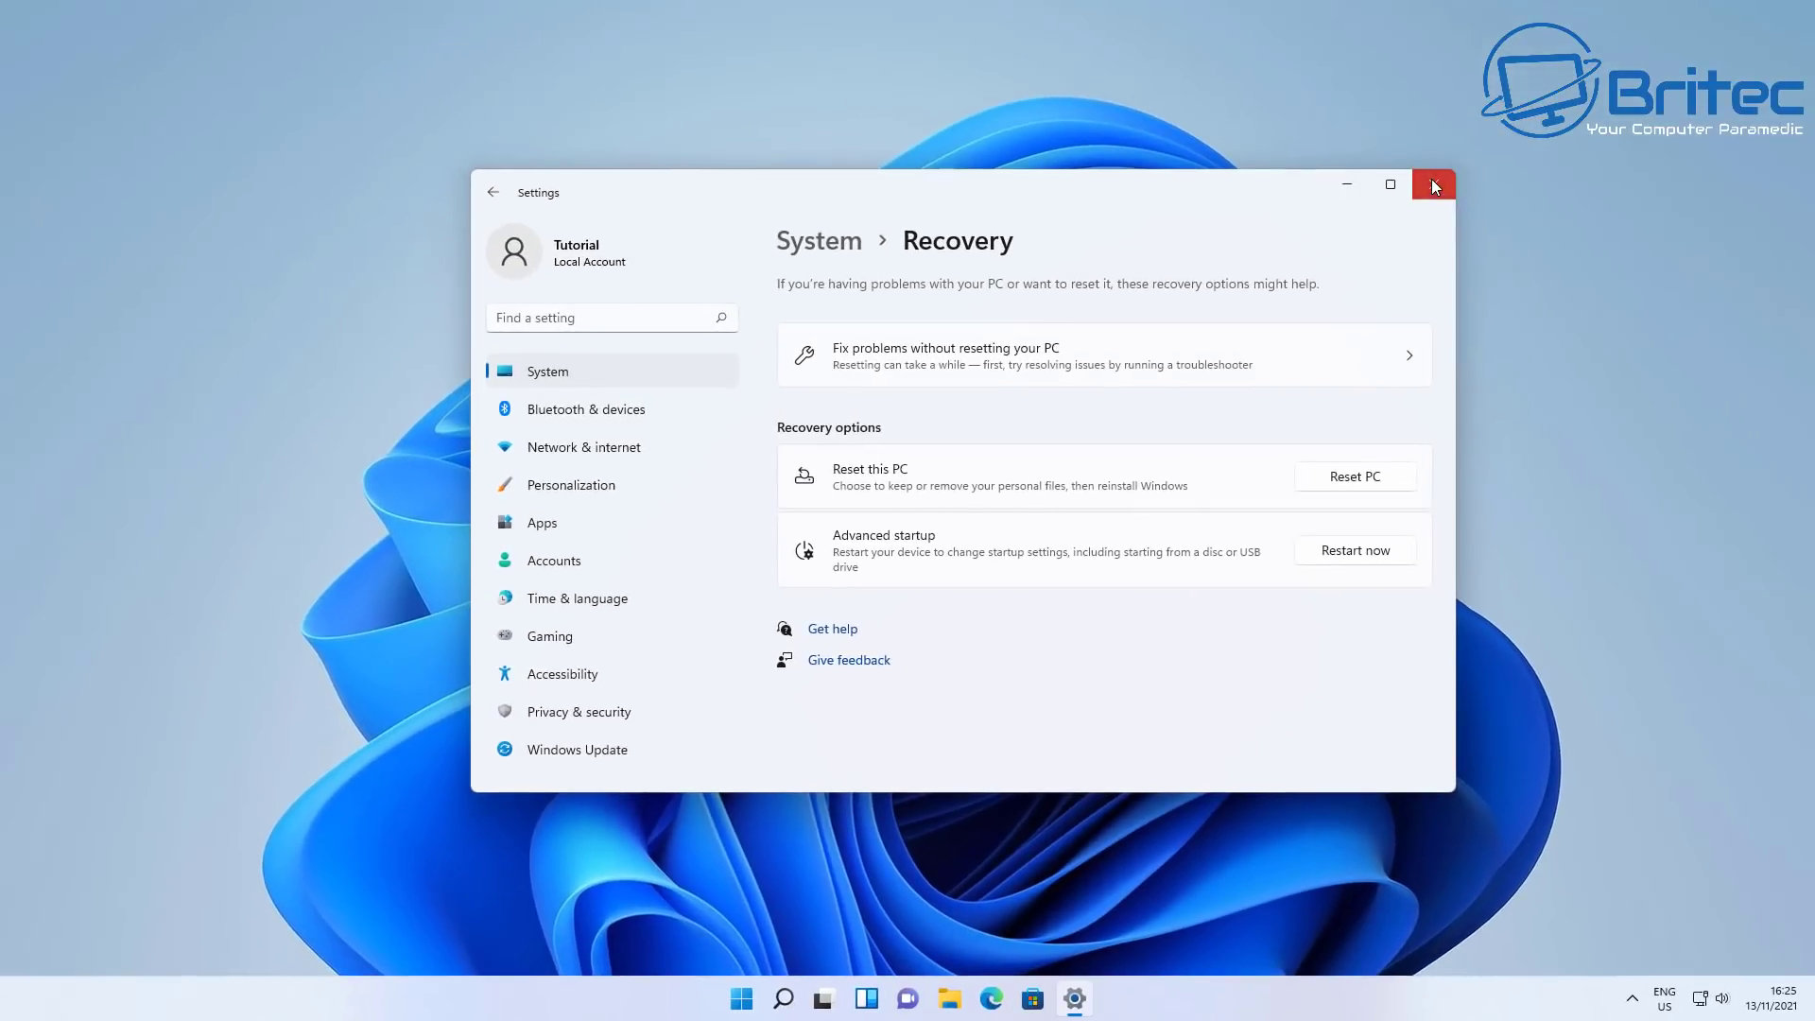
{"action": "left_click", "coordinate": [1457, 167]}
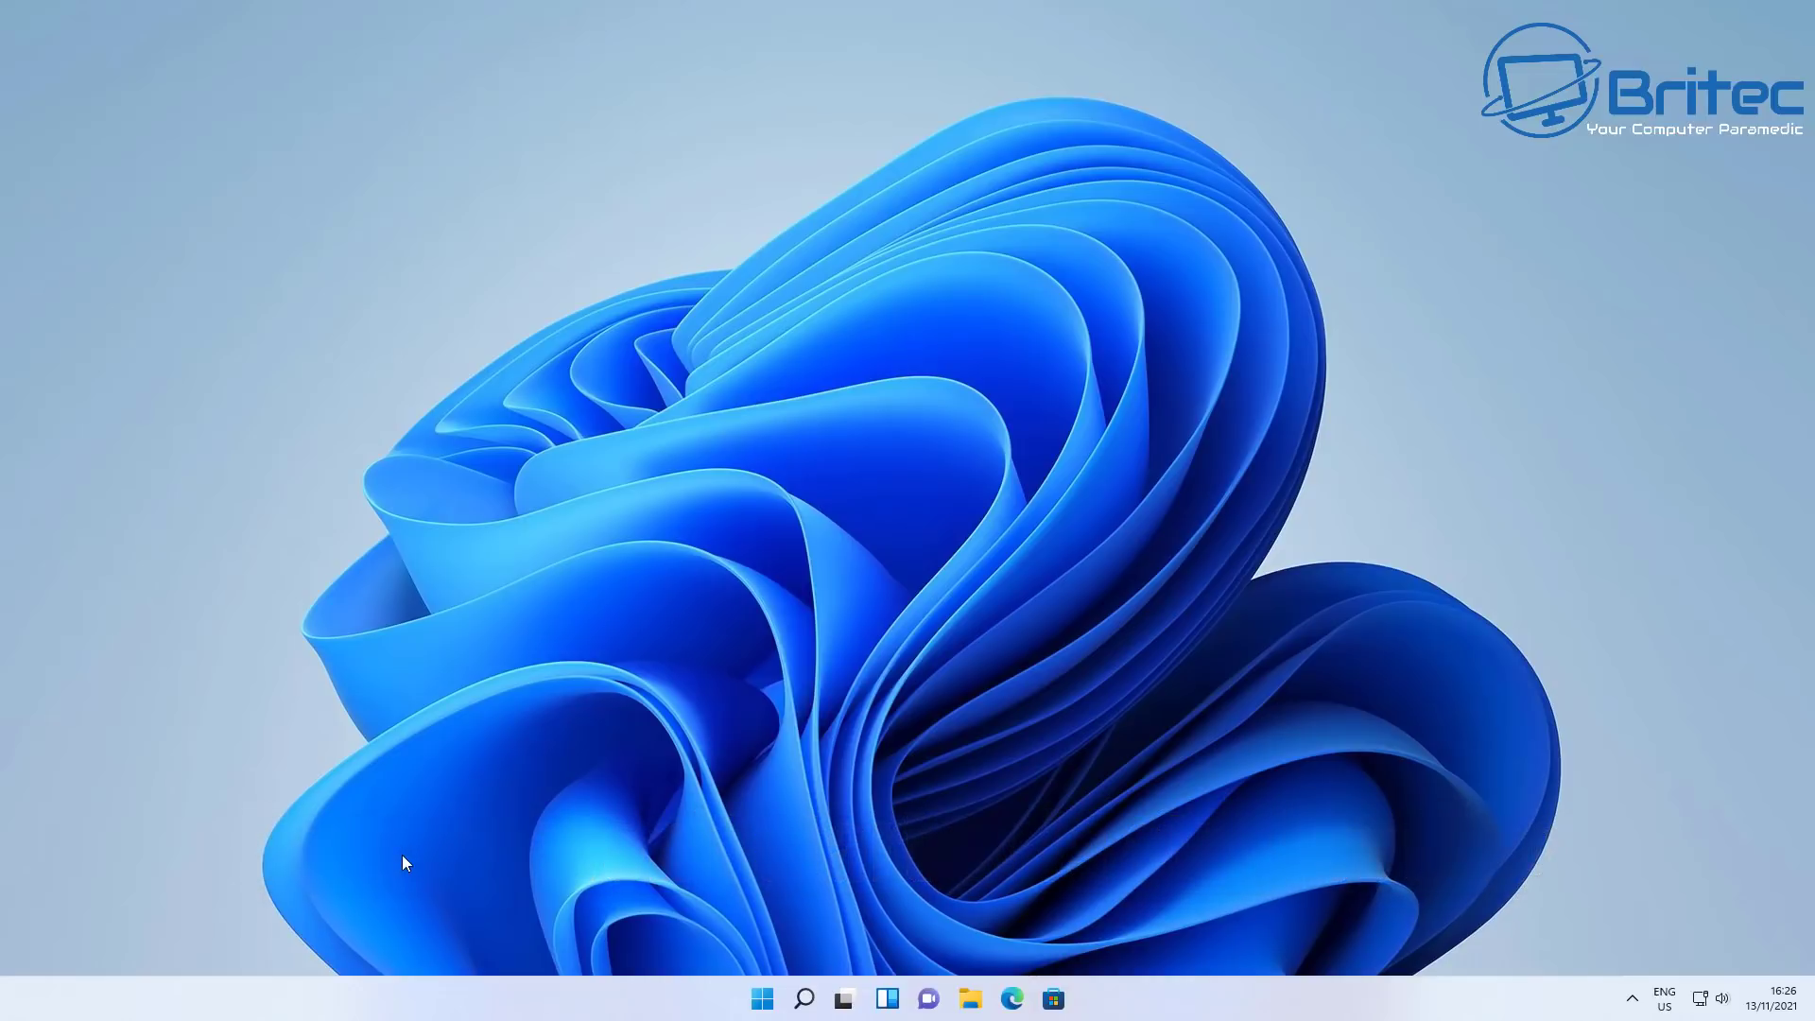
Restart the PC into the Windows recovery environment.
{"action": "left_click", "coordinate": [768, 1008]}
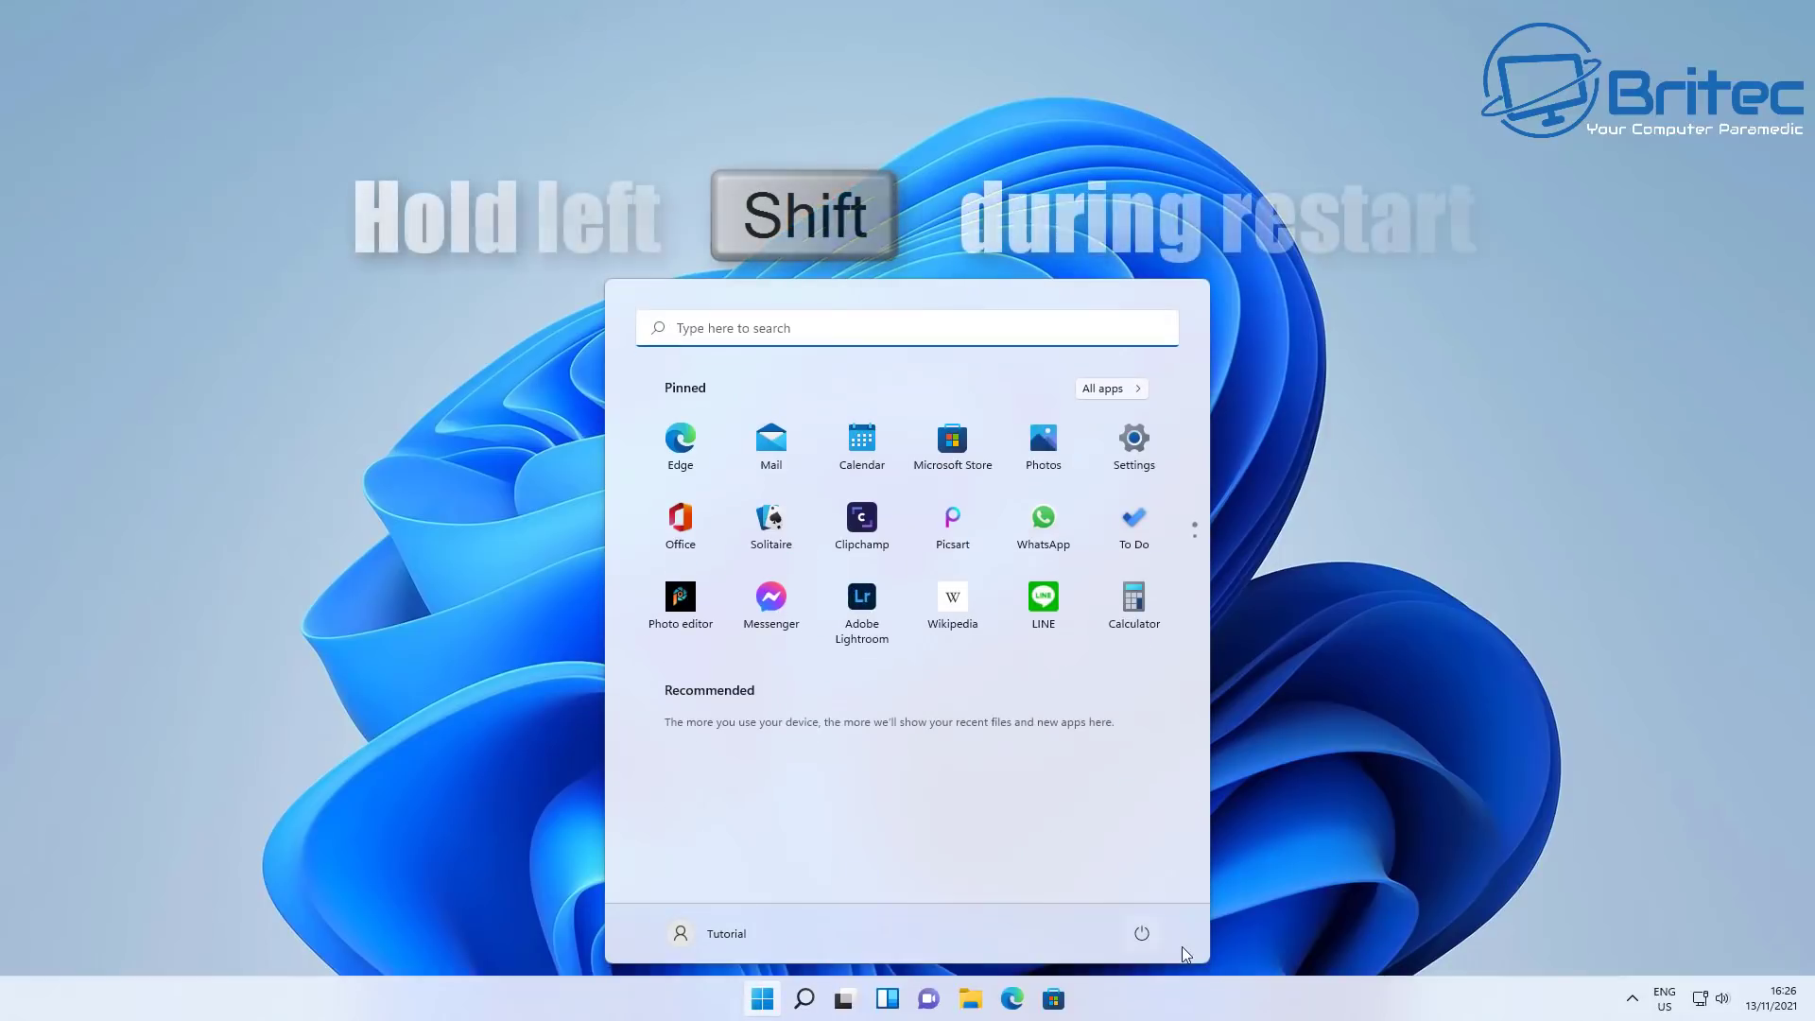
{"action": "left_click", "coordinate": [1141, 936]}
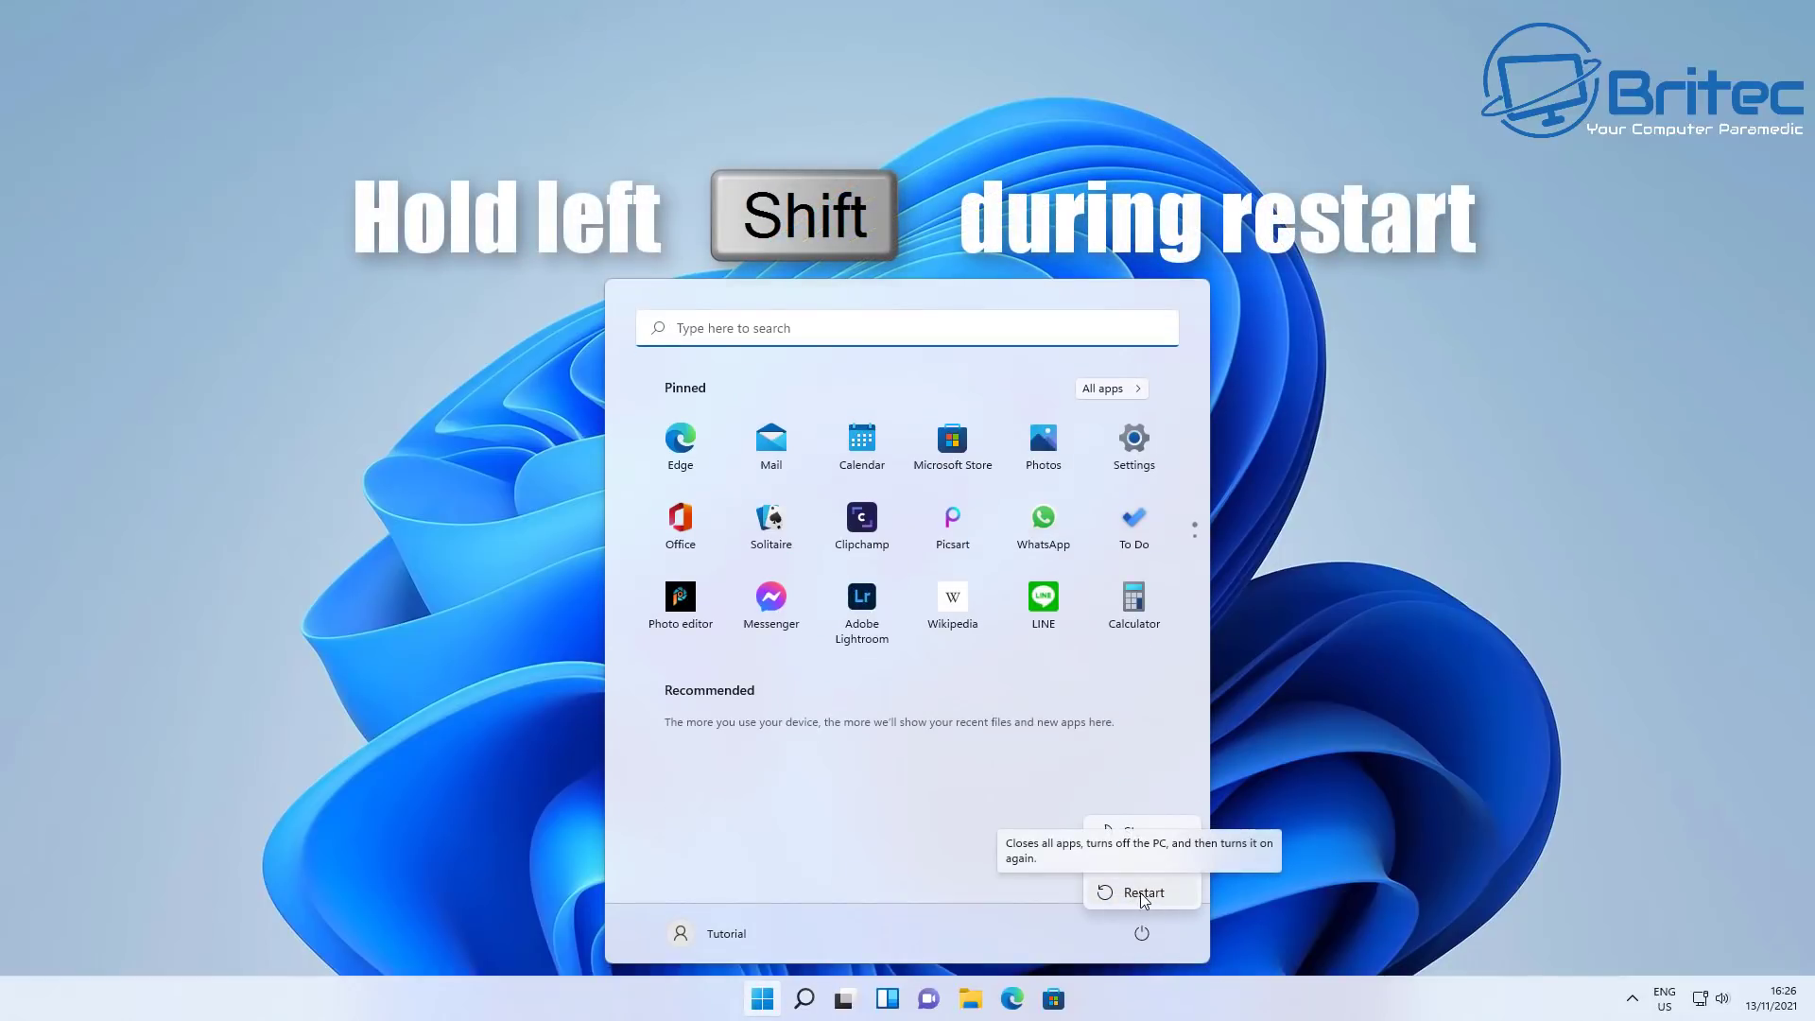
{"action": "left_click", "coordinate": [1140, 893], "text": "shift"}
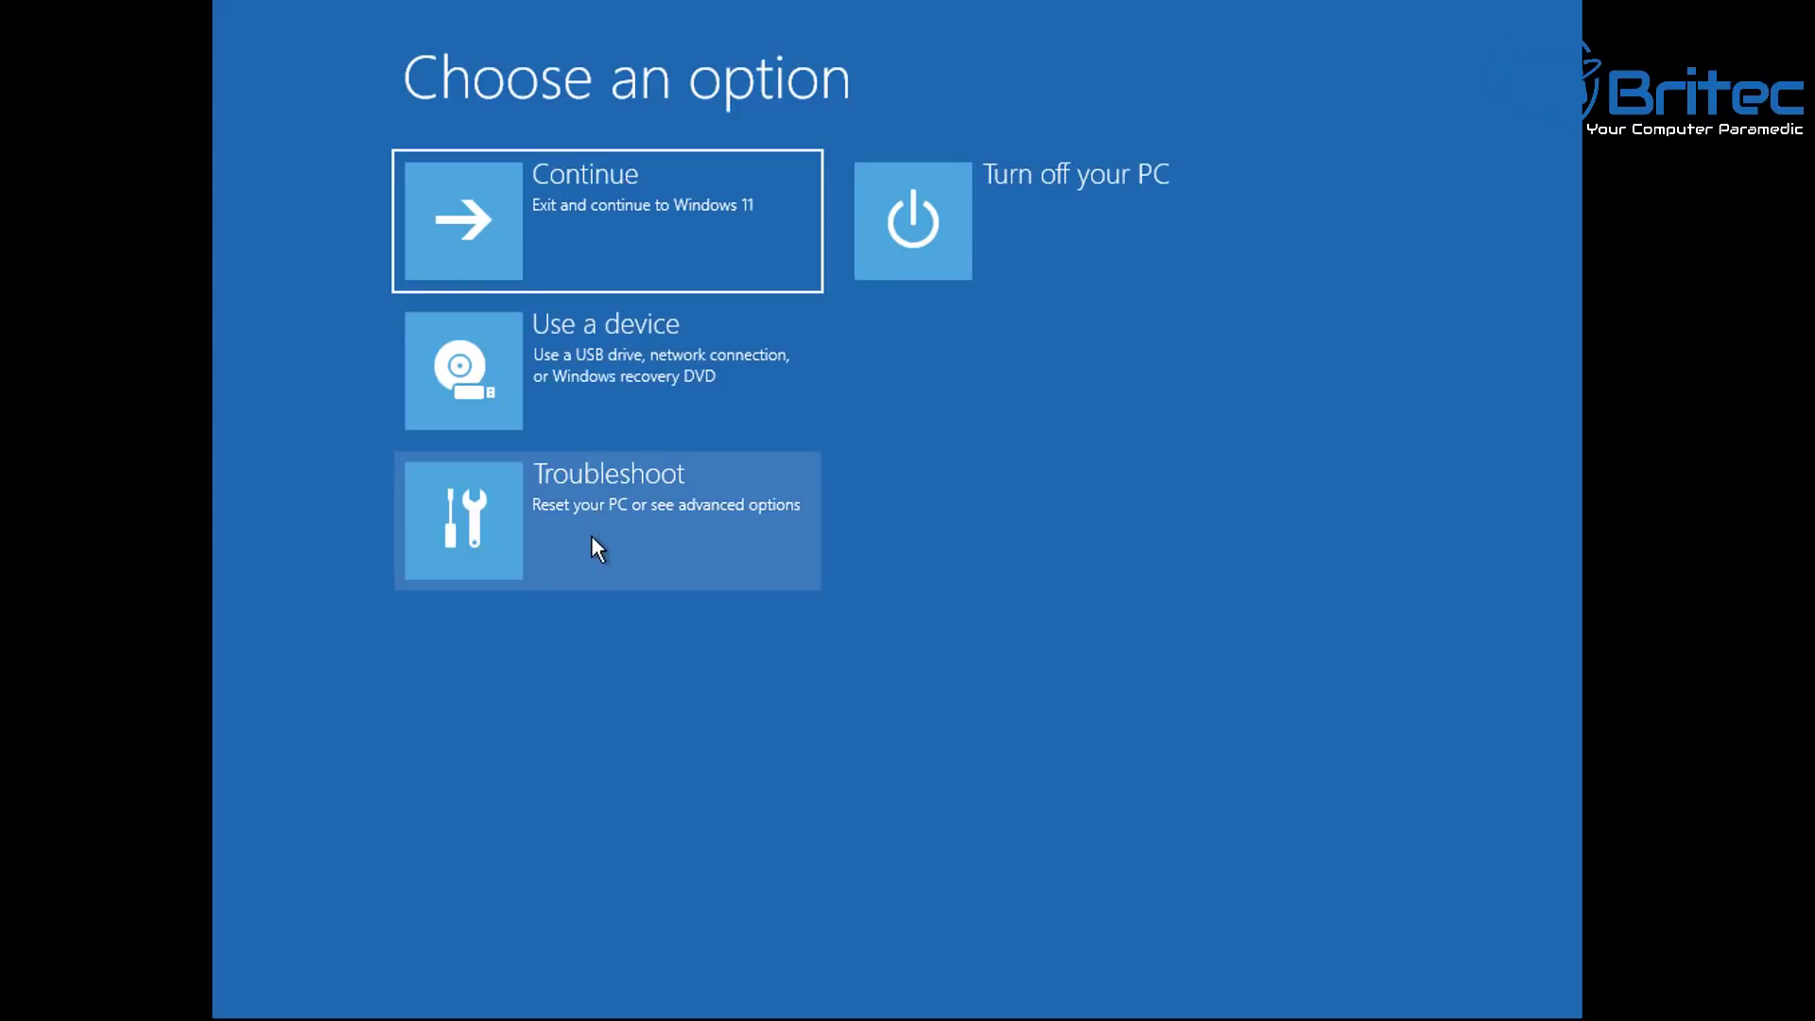
Open the advanced troubleshooting options in the recovery environment.
{"action": "key", "text": "Down"}
{"action": "key", "text": "Down"}
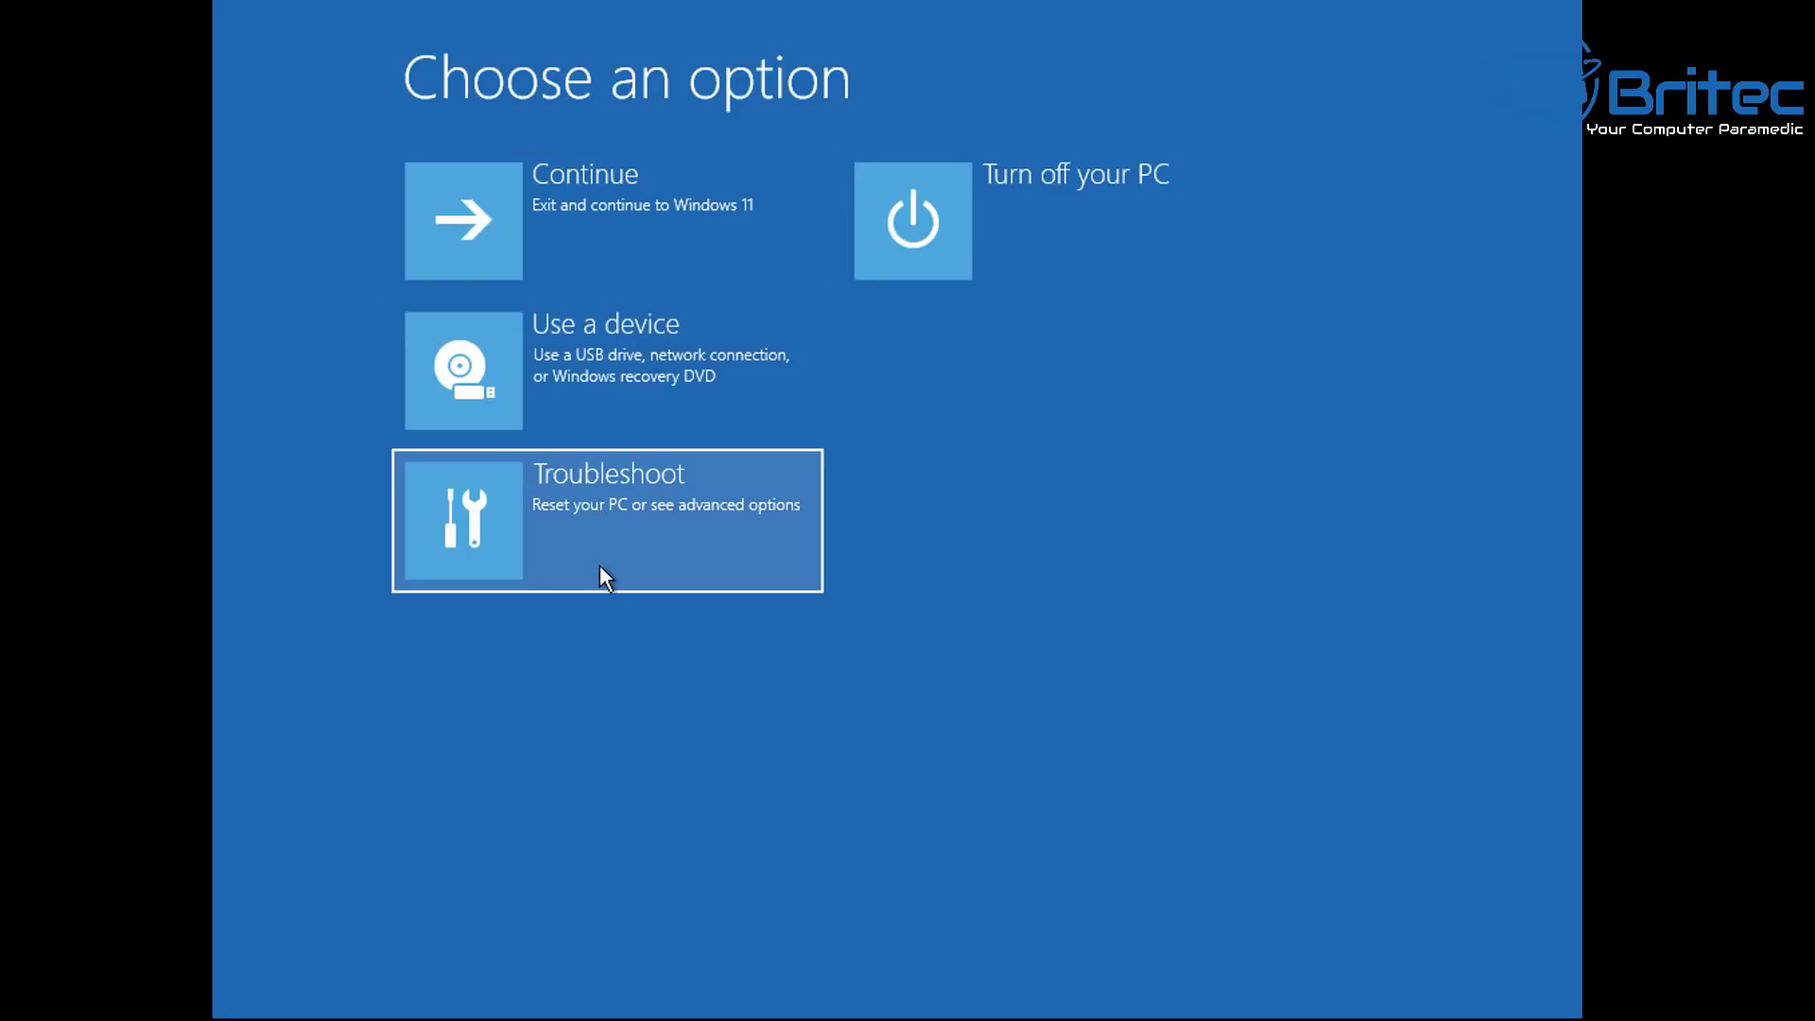
{"action": "key", "text": "Return"}
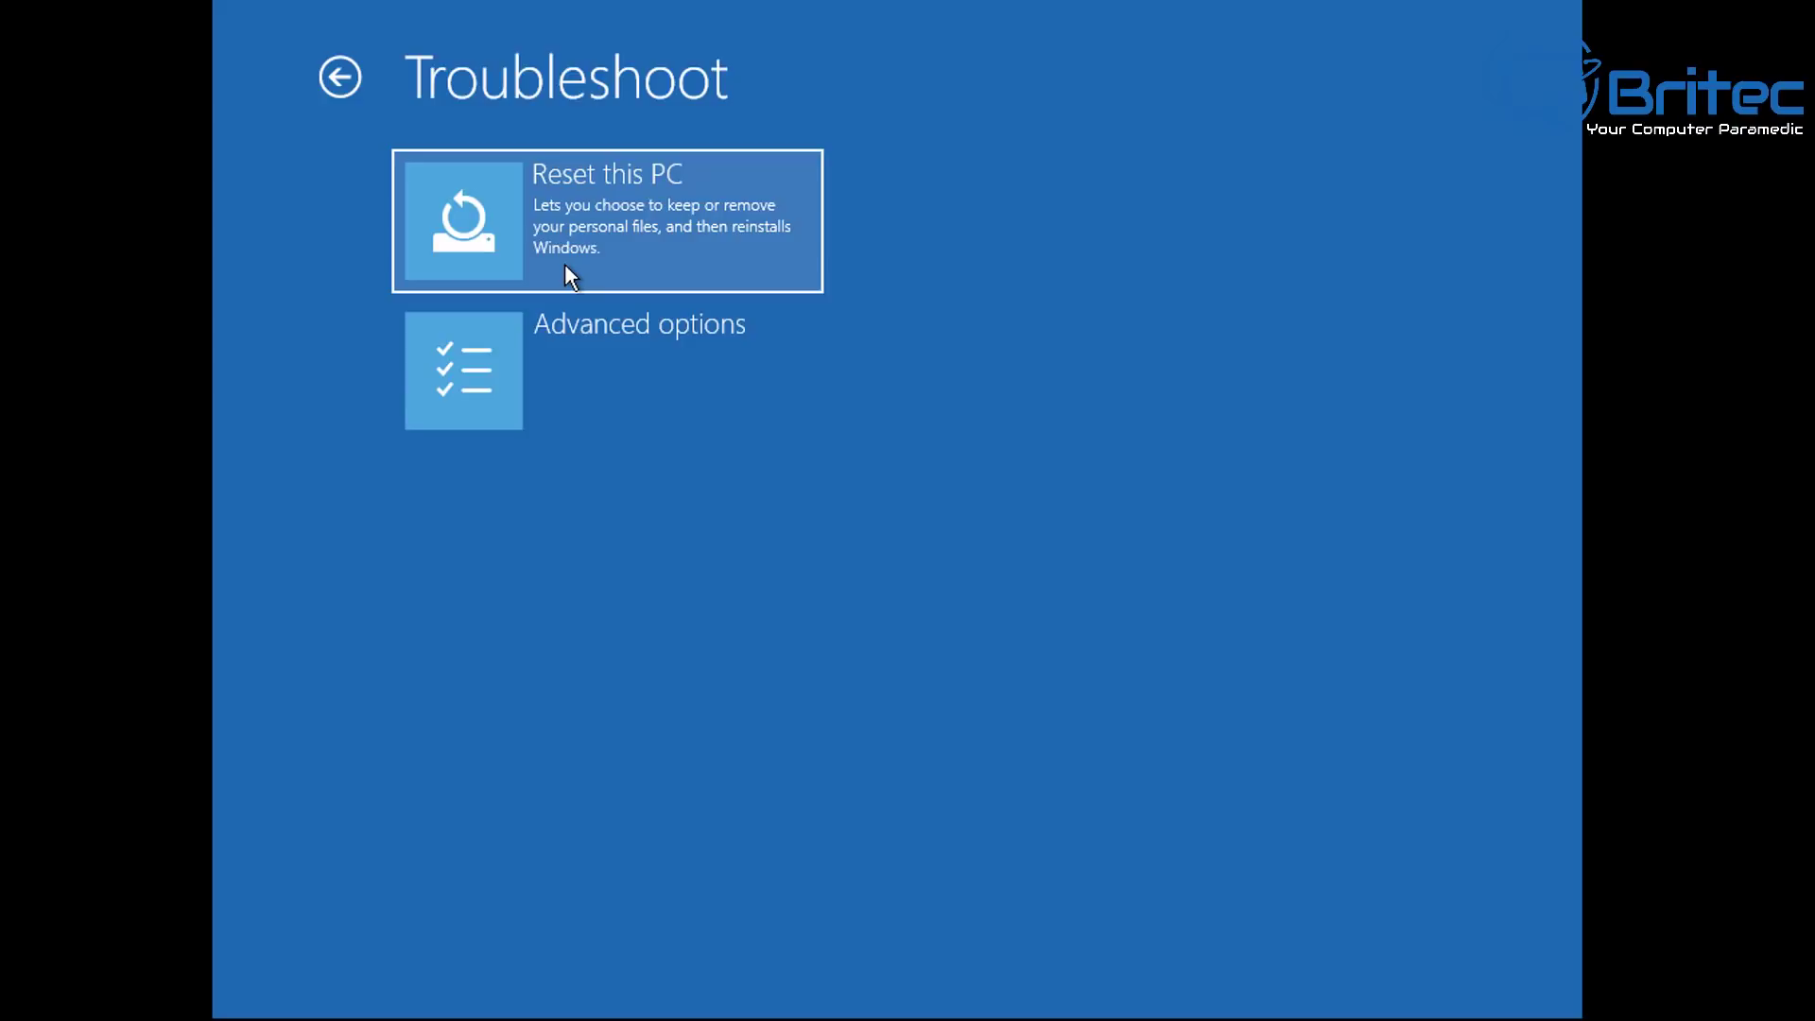
{"action": "left_click", "coordinate": [589, 393]}
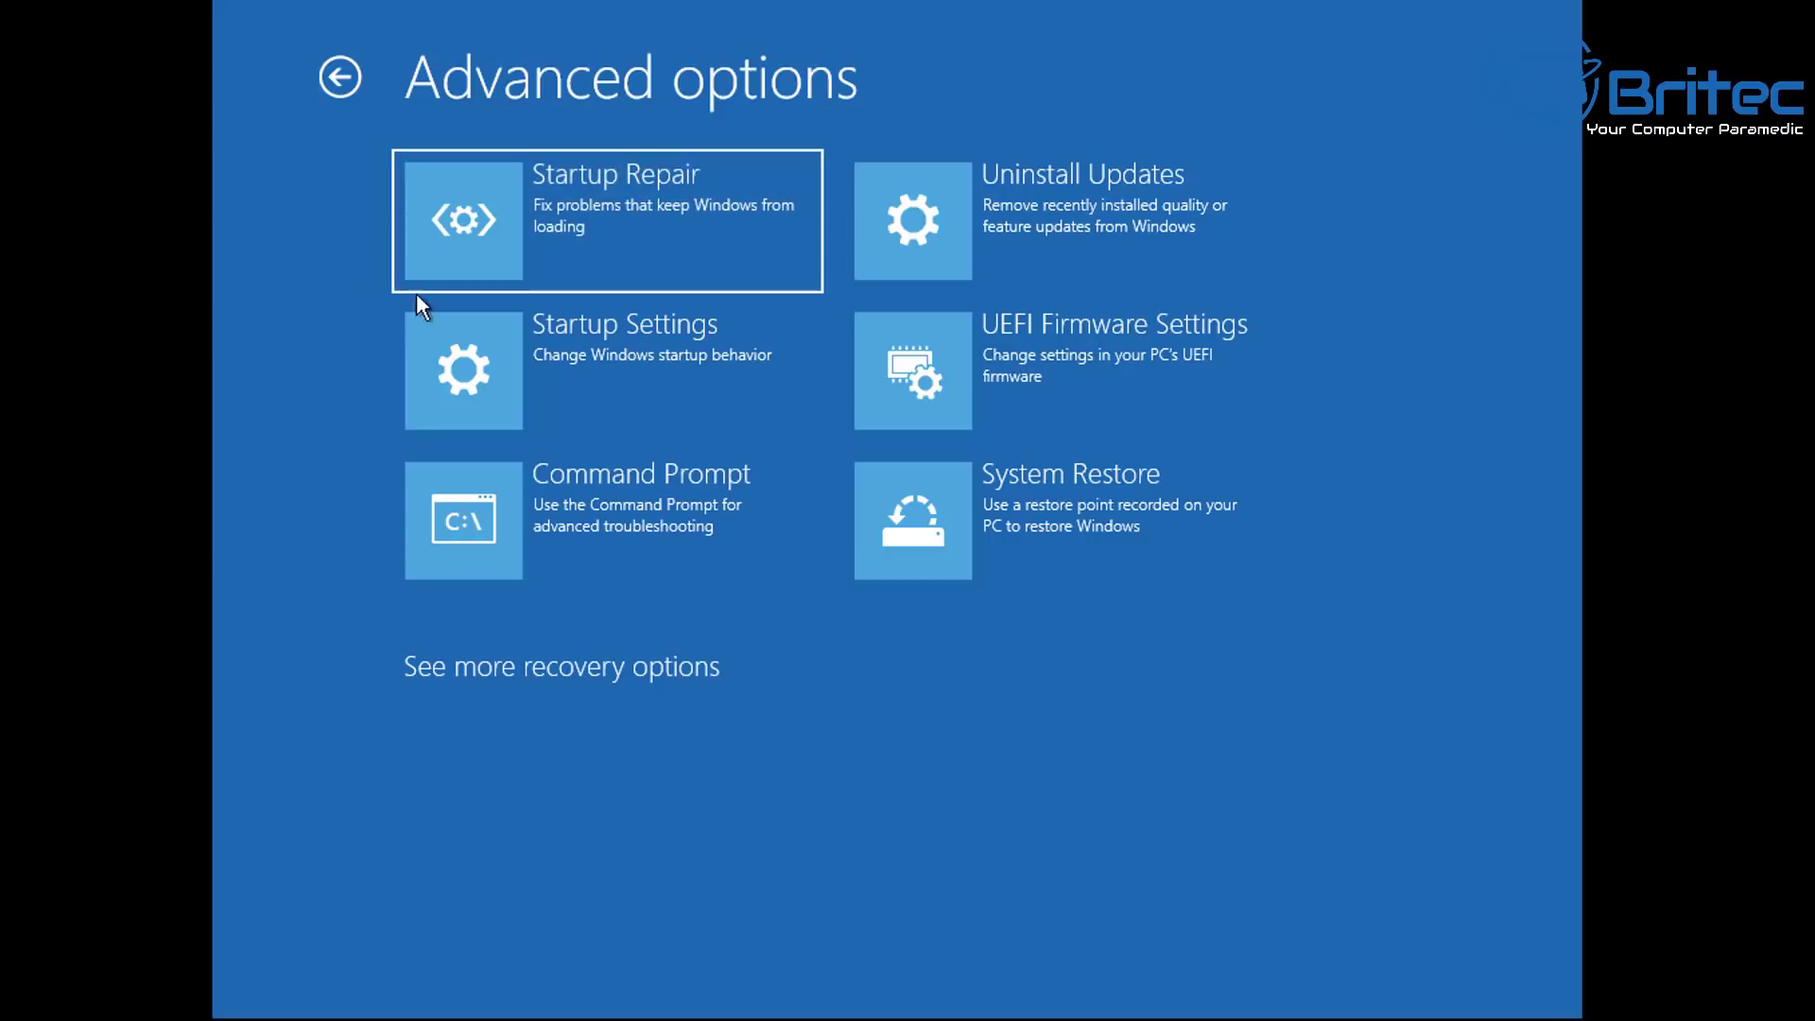
{"action": "left_click", "coordinate": [1034, 241]}
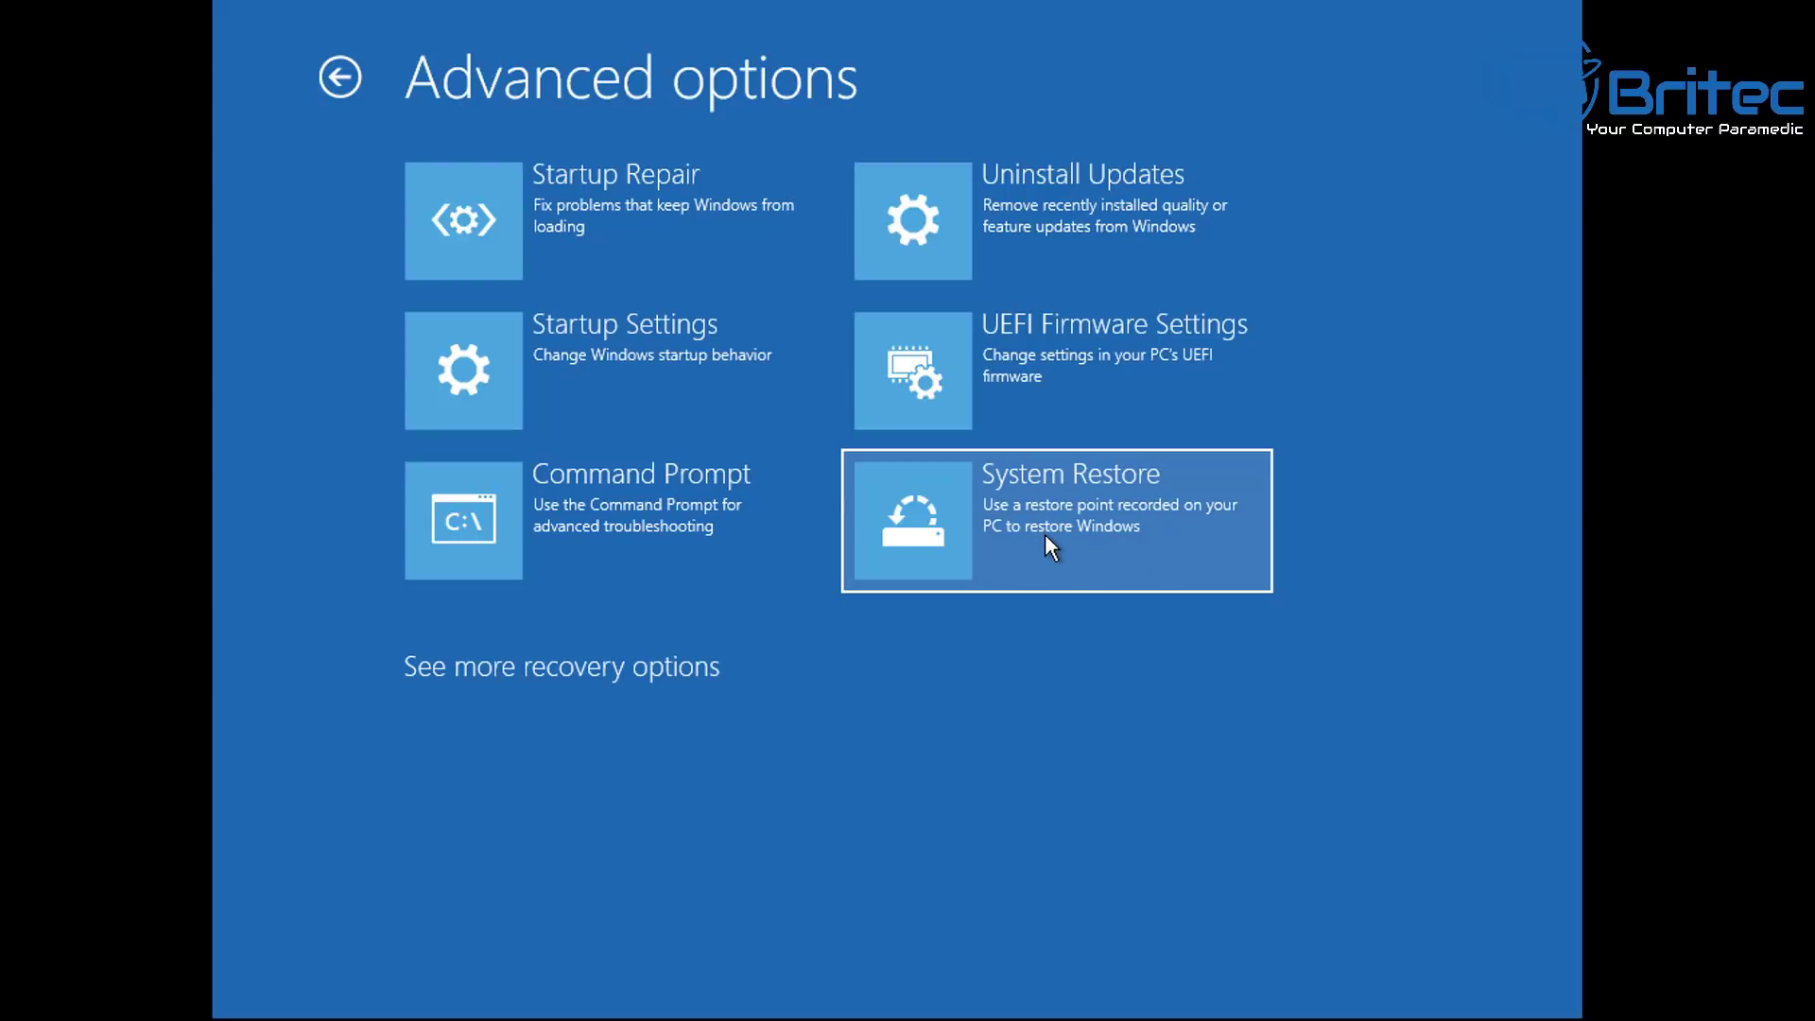
{"action": "key", "text": "Up"}
{"action": "key", "text": "Up"}
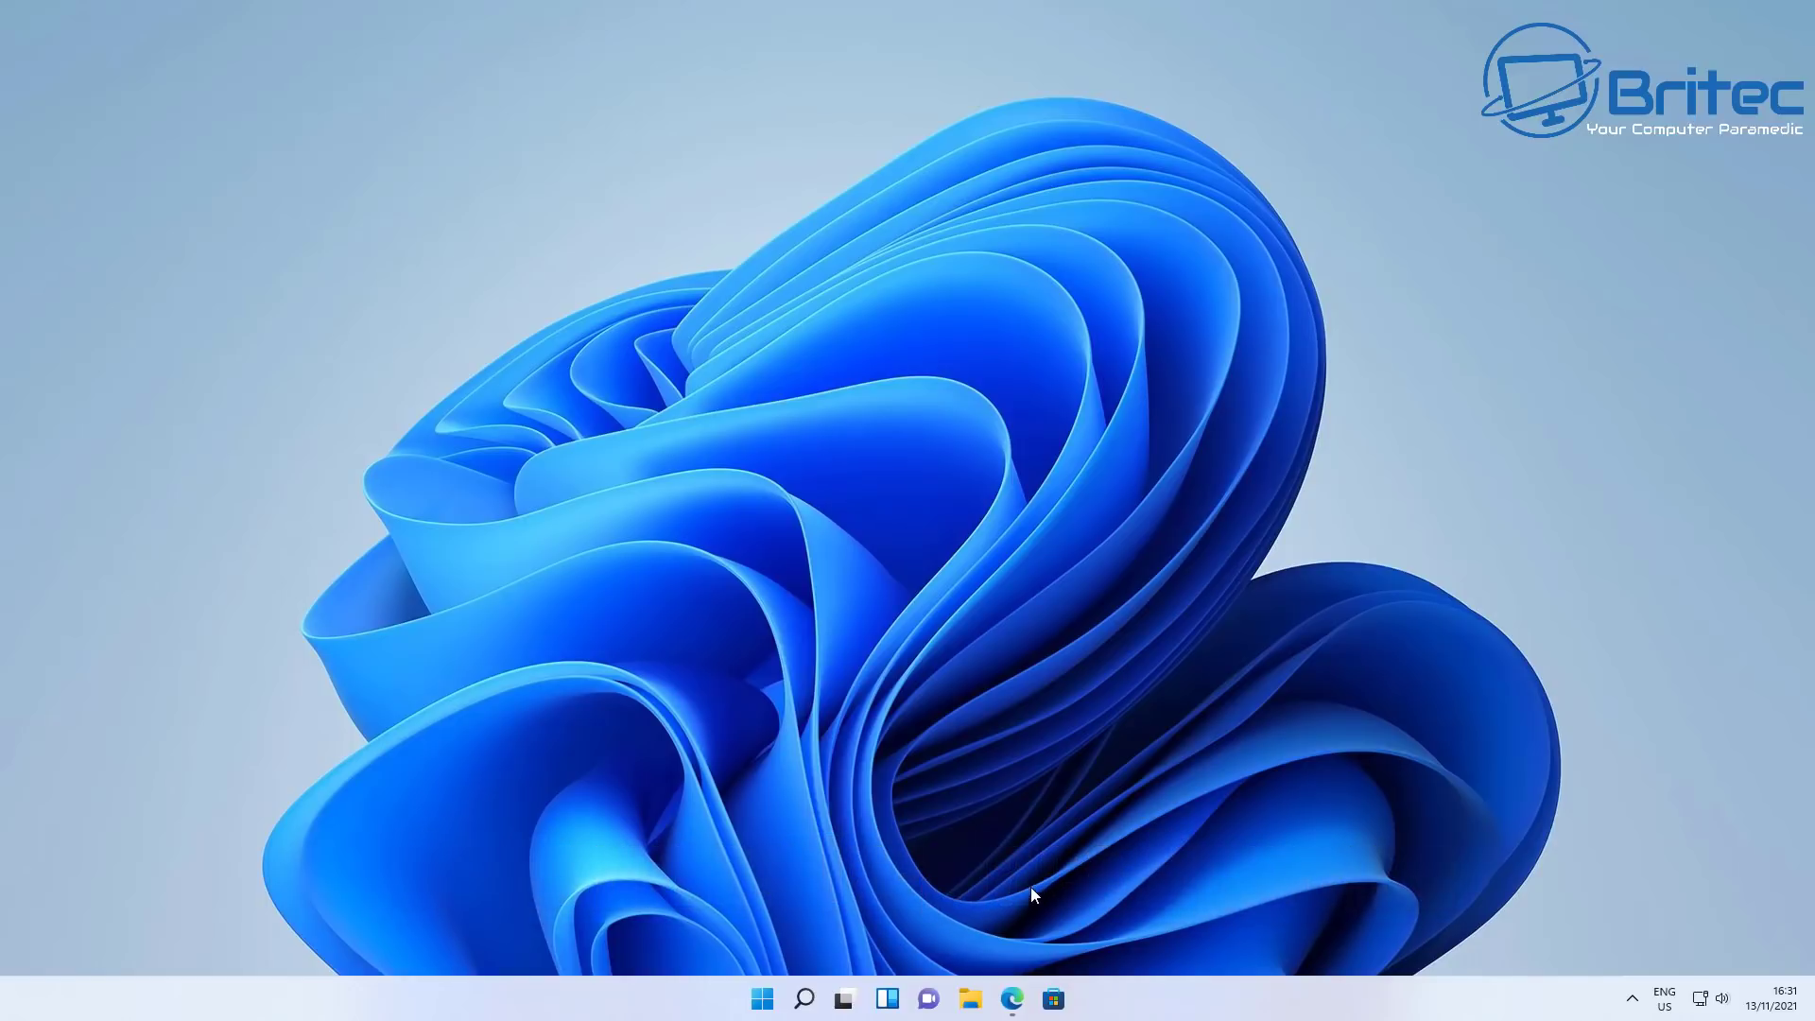
On the Download Windows 11 page in Microsoft Edge, accept the cookies and select Windows 11 as the disk image (ISO) download.
{"action": "left_click", "coordinate": [1012, 998]}
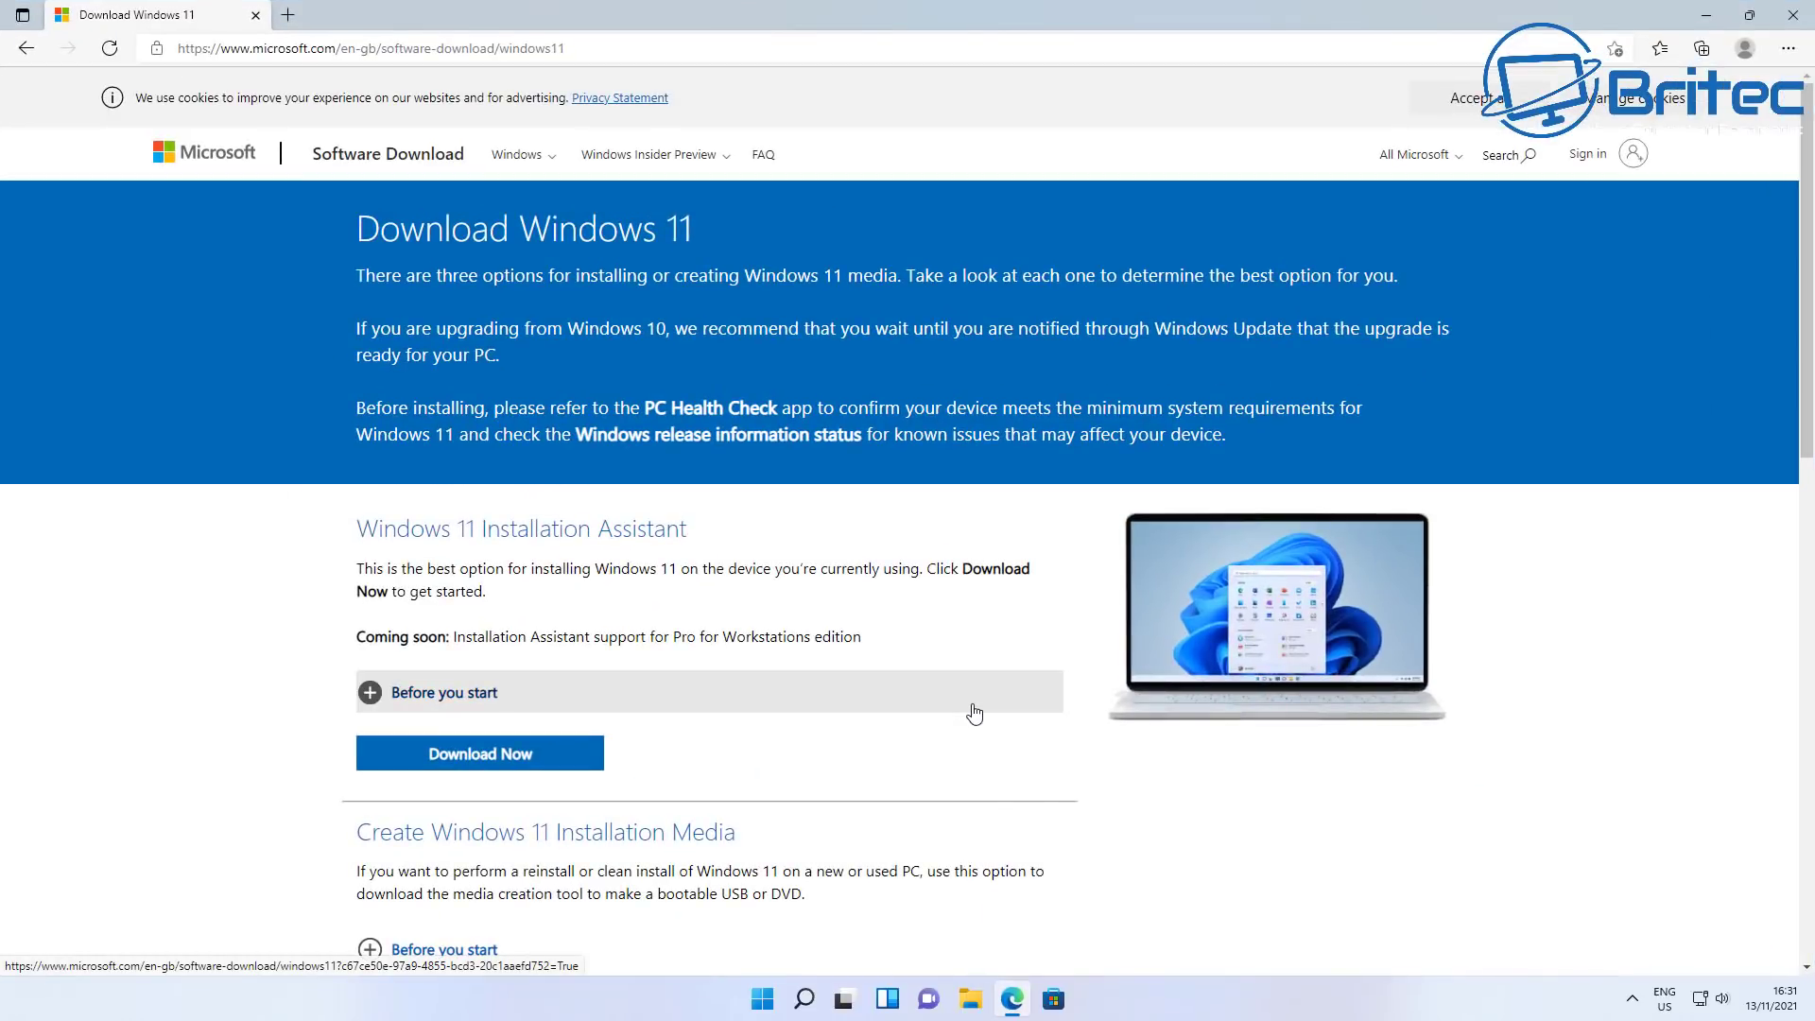
{"action": "left_click", "coordinate": [1475, 99]}
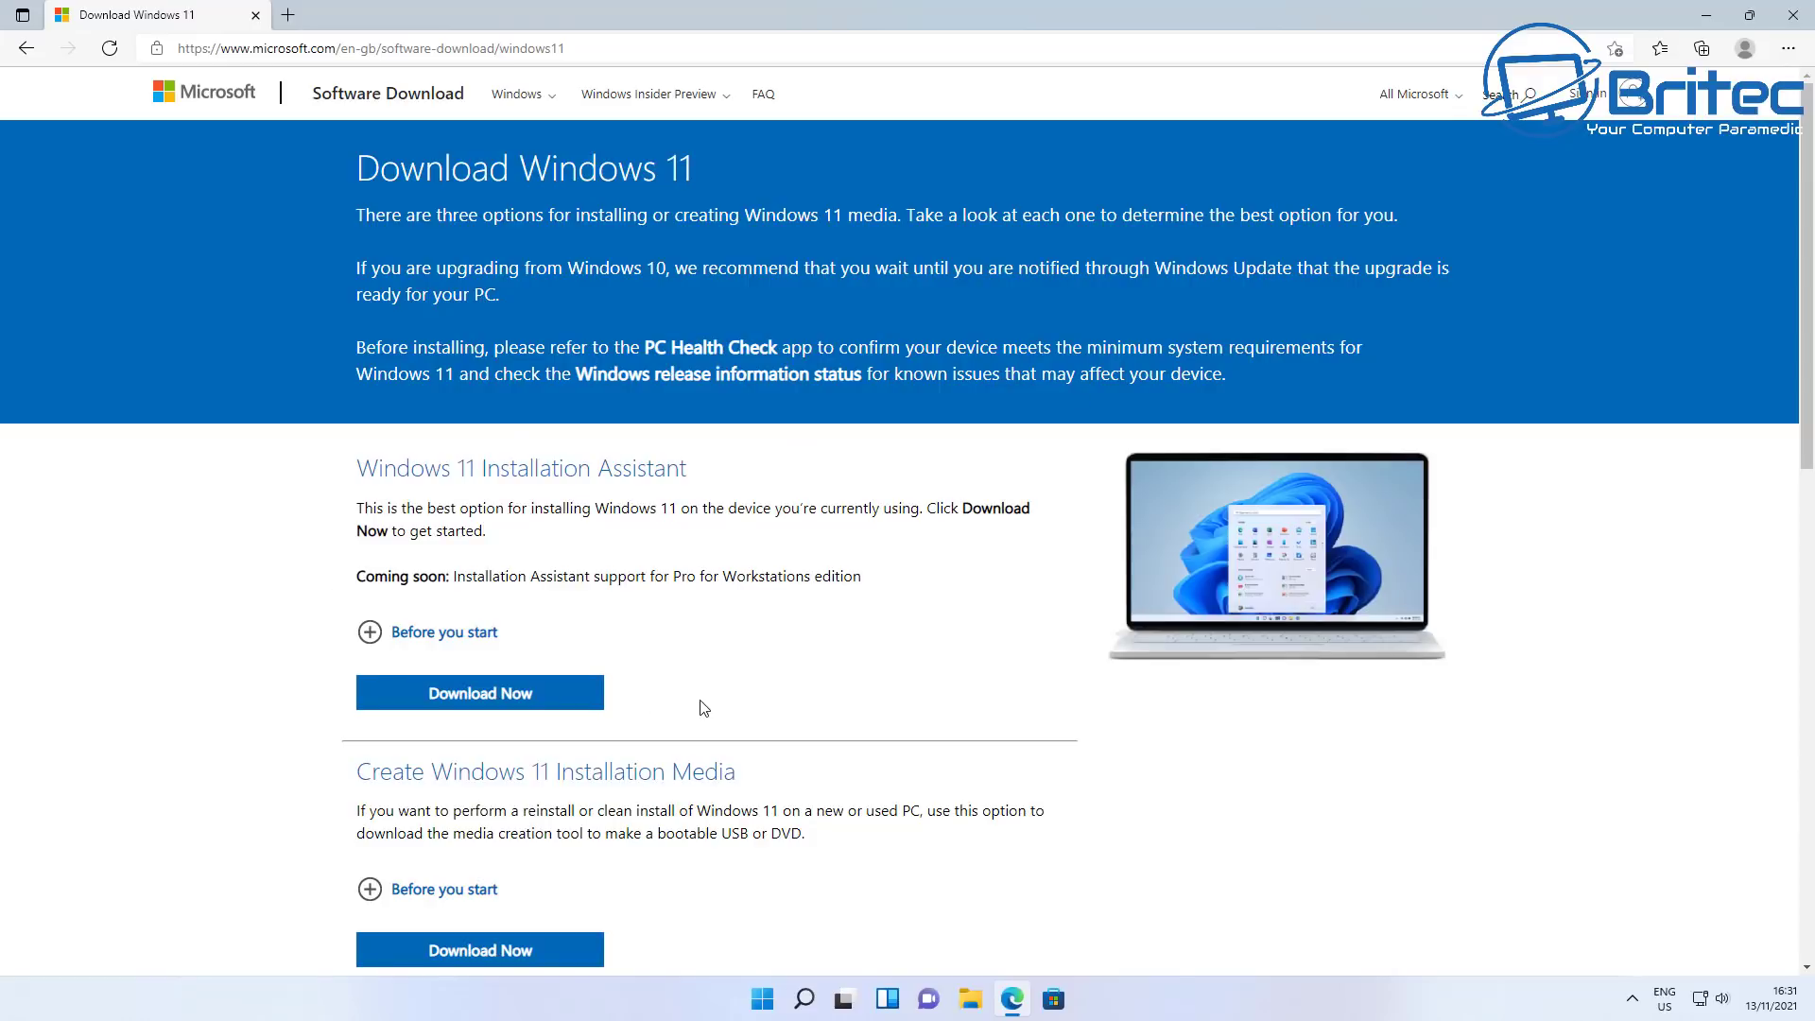
{"action": "scroll", "coordinate": [705, 709], "scroll_direction": "down", "scroll_amount": 4}
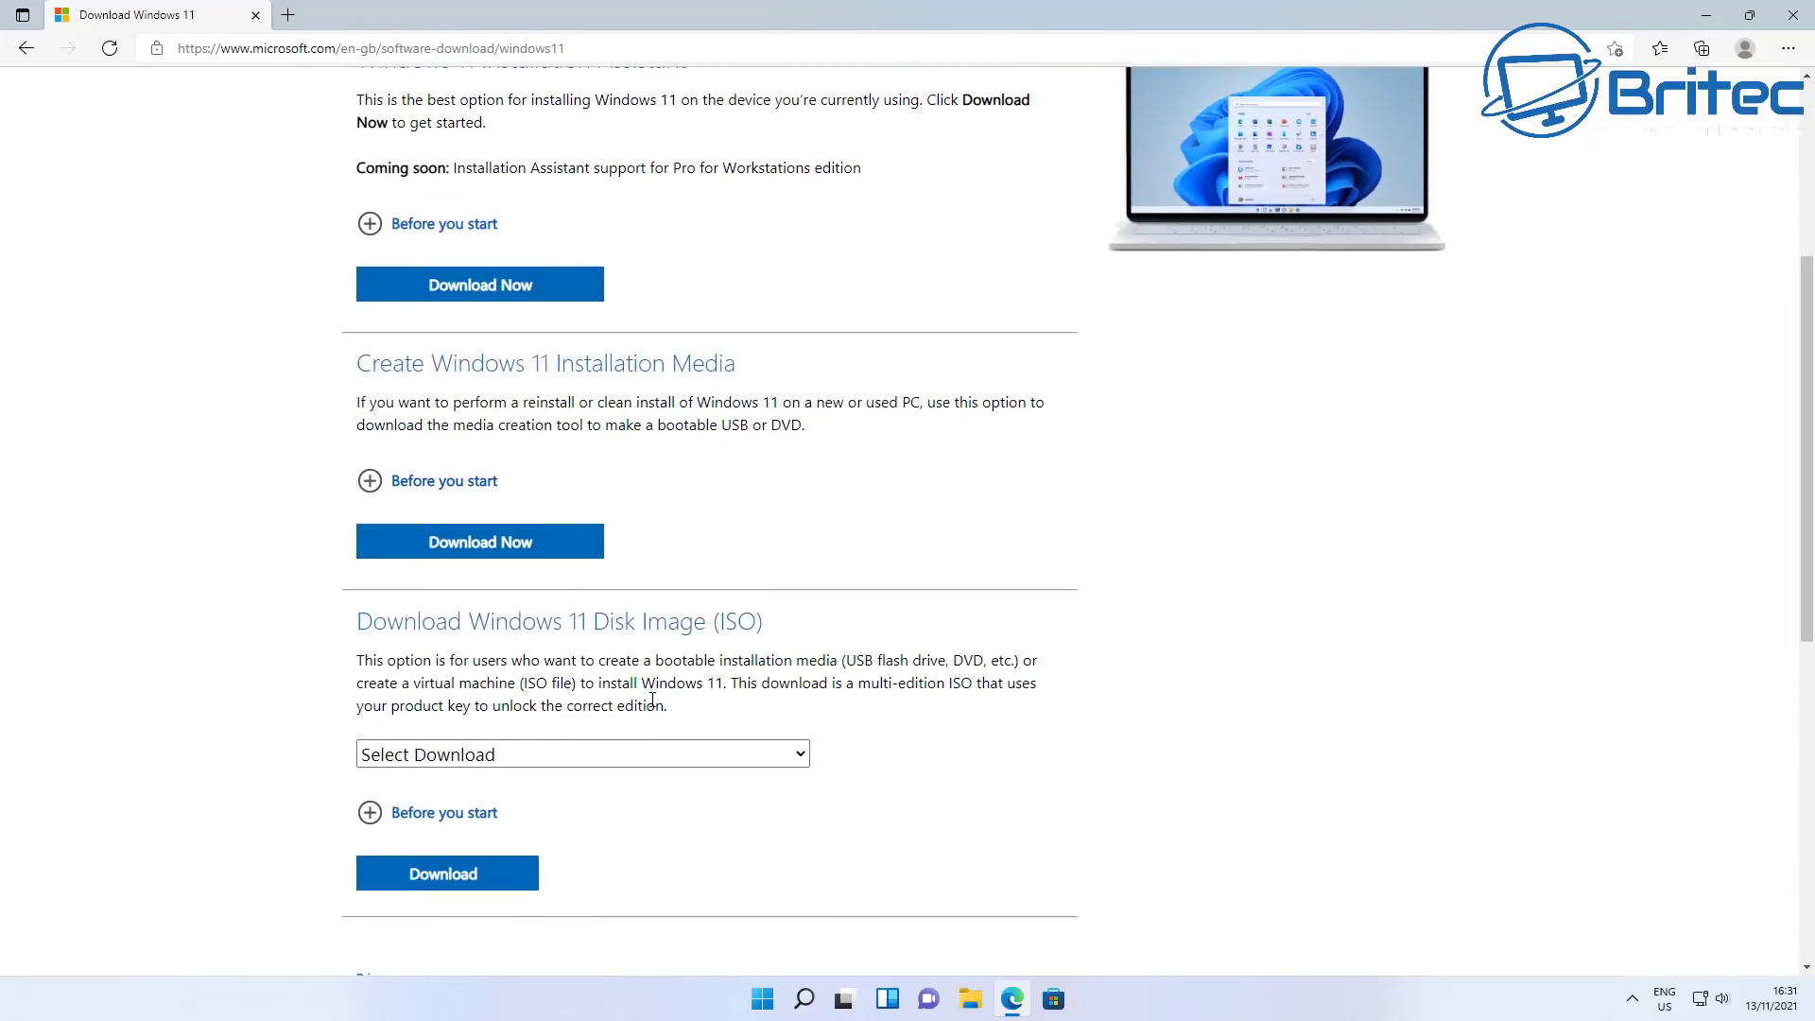
{"action": "left_click", "coordinate": [570, 755]}
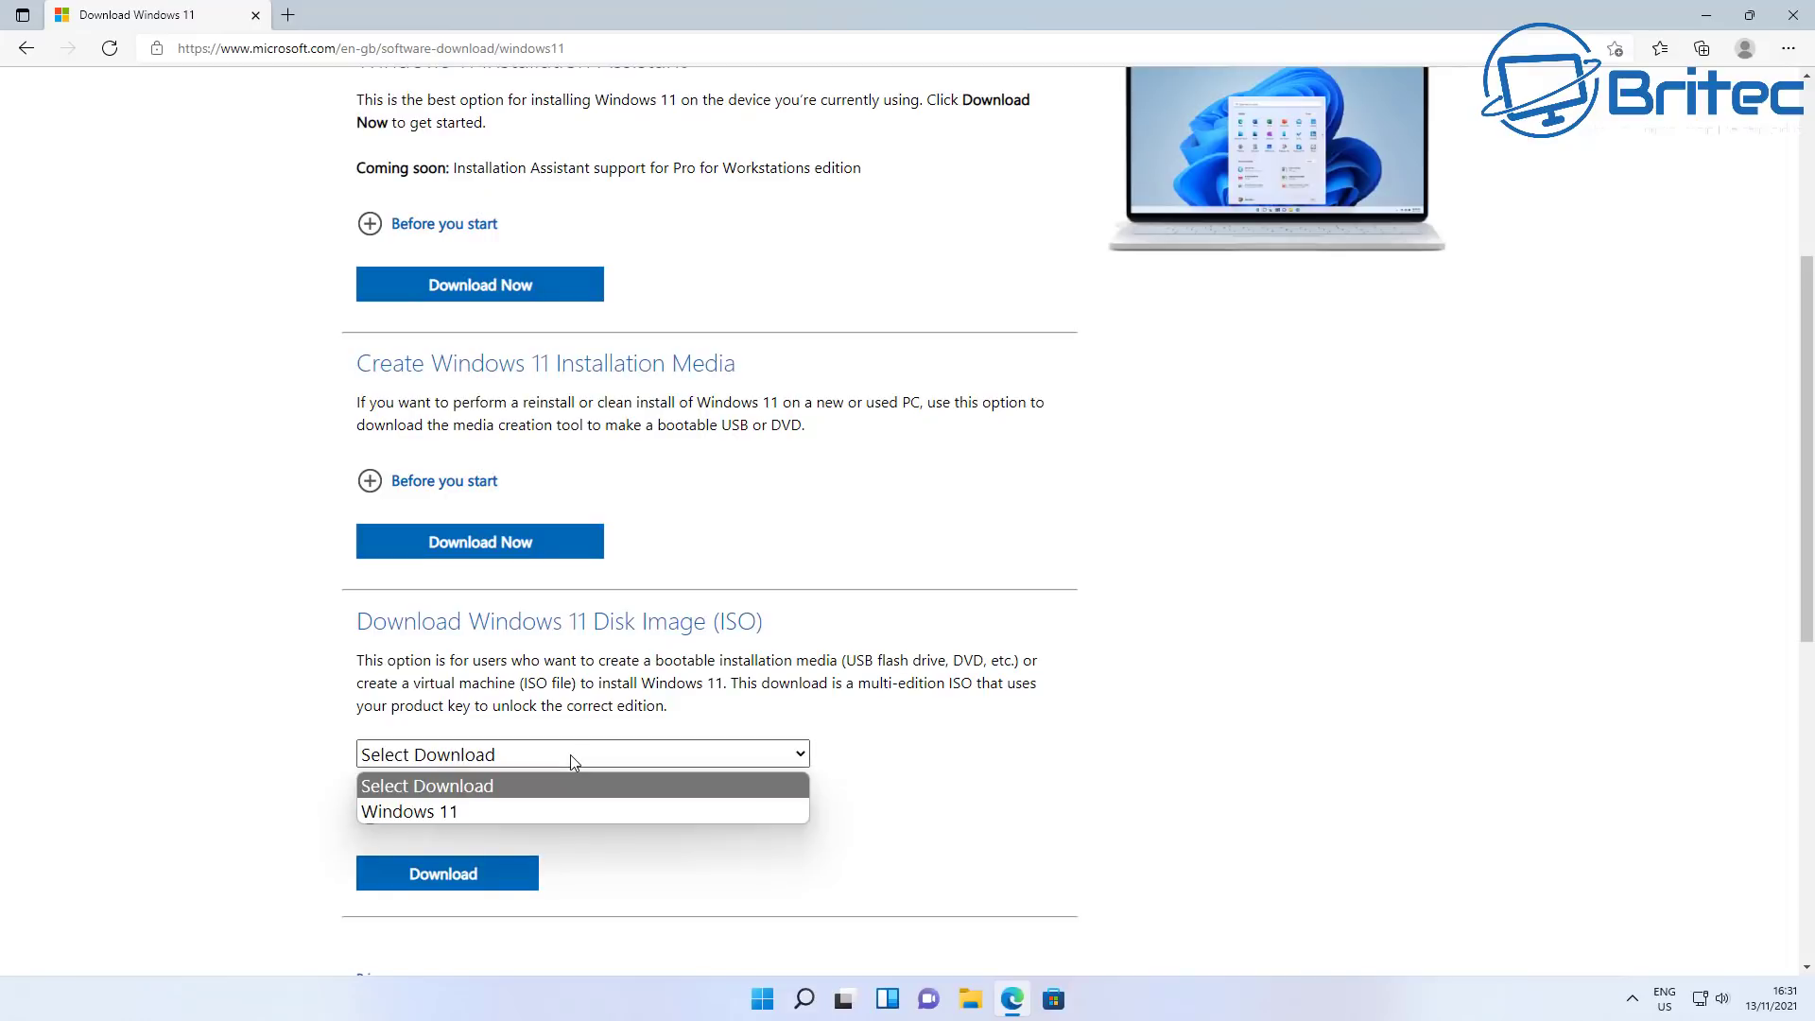
{"action": "left_click", "coordinate": [452, 813]}
Read the Before you start requirements for the Windows 11 disk image and collapse them again.
{"action": "scroll", "coordinate": [898, 784], "scroll_direction": "down", "scroll_amount": 3}
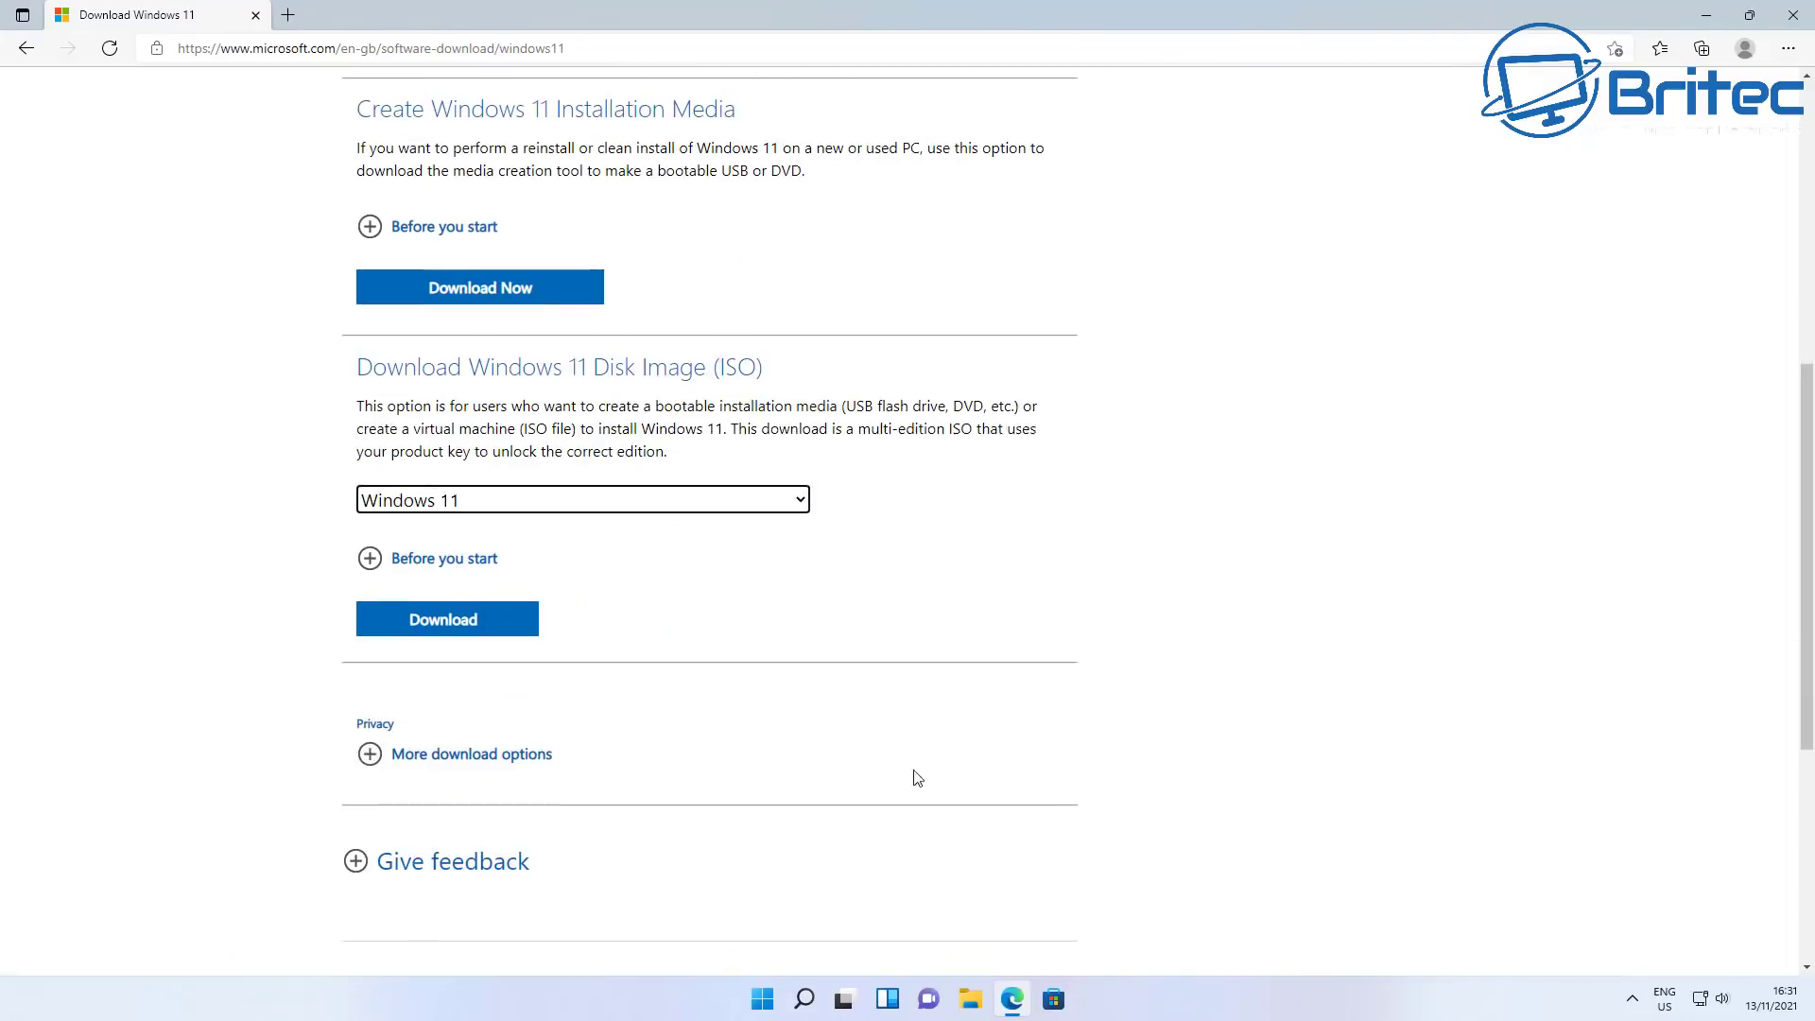
{"action": "left_click", "coordinate": [375, 551]}
{"action": "scroll", "coordinate": [375, 551], "scroll_direction": "down", "scroll_amount": 4}
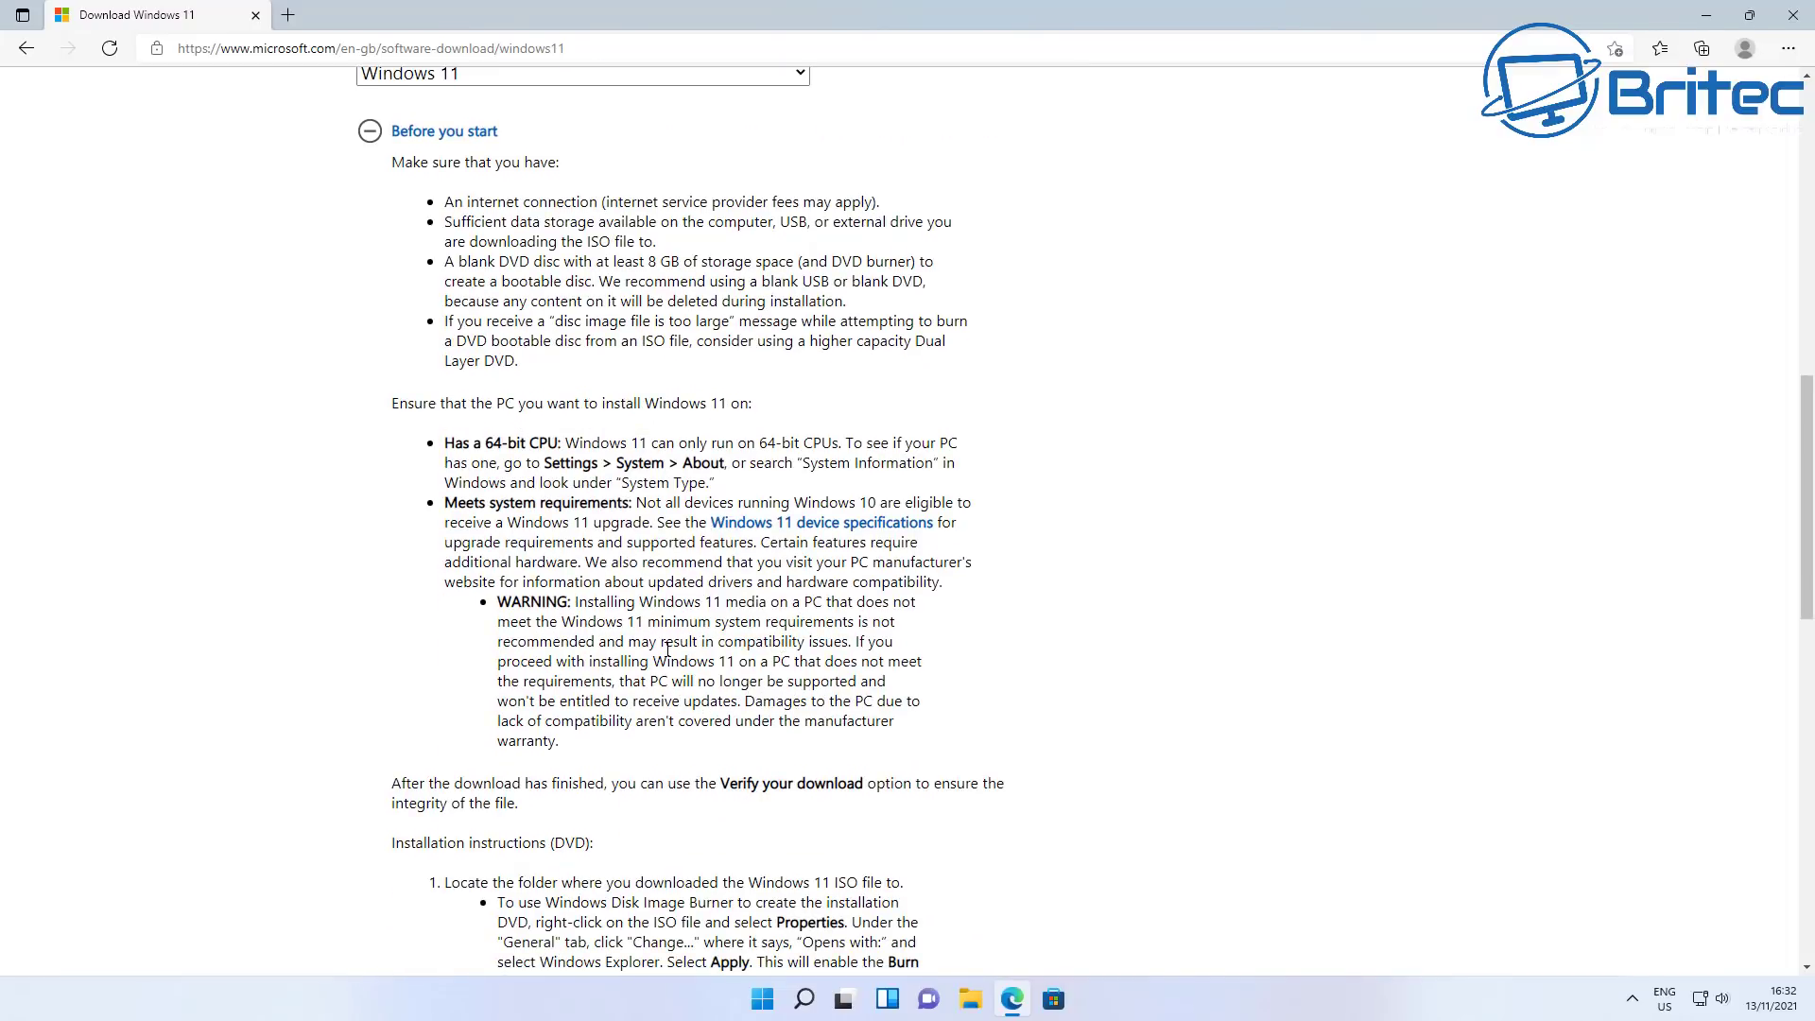
{"action": "scroll", "coordinate": [667, 650], "scroll_direction": "down", "scroll_amount": 1}
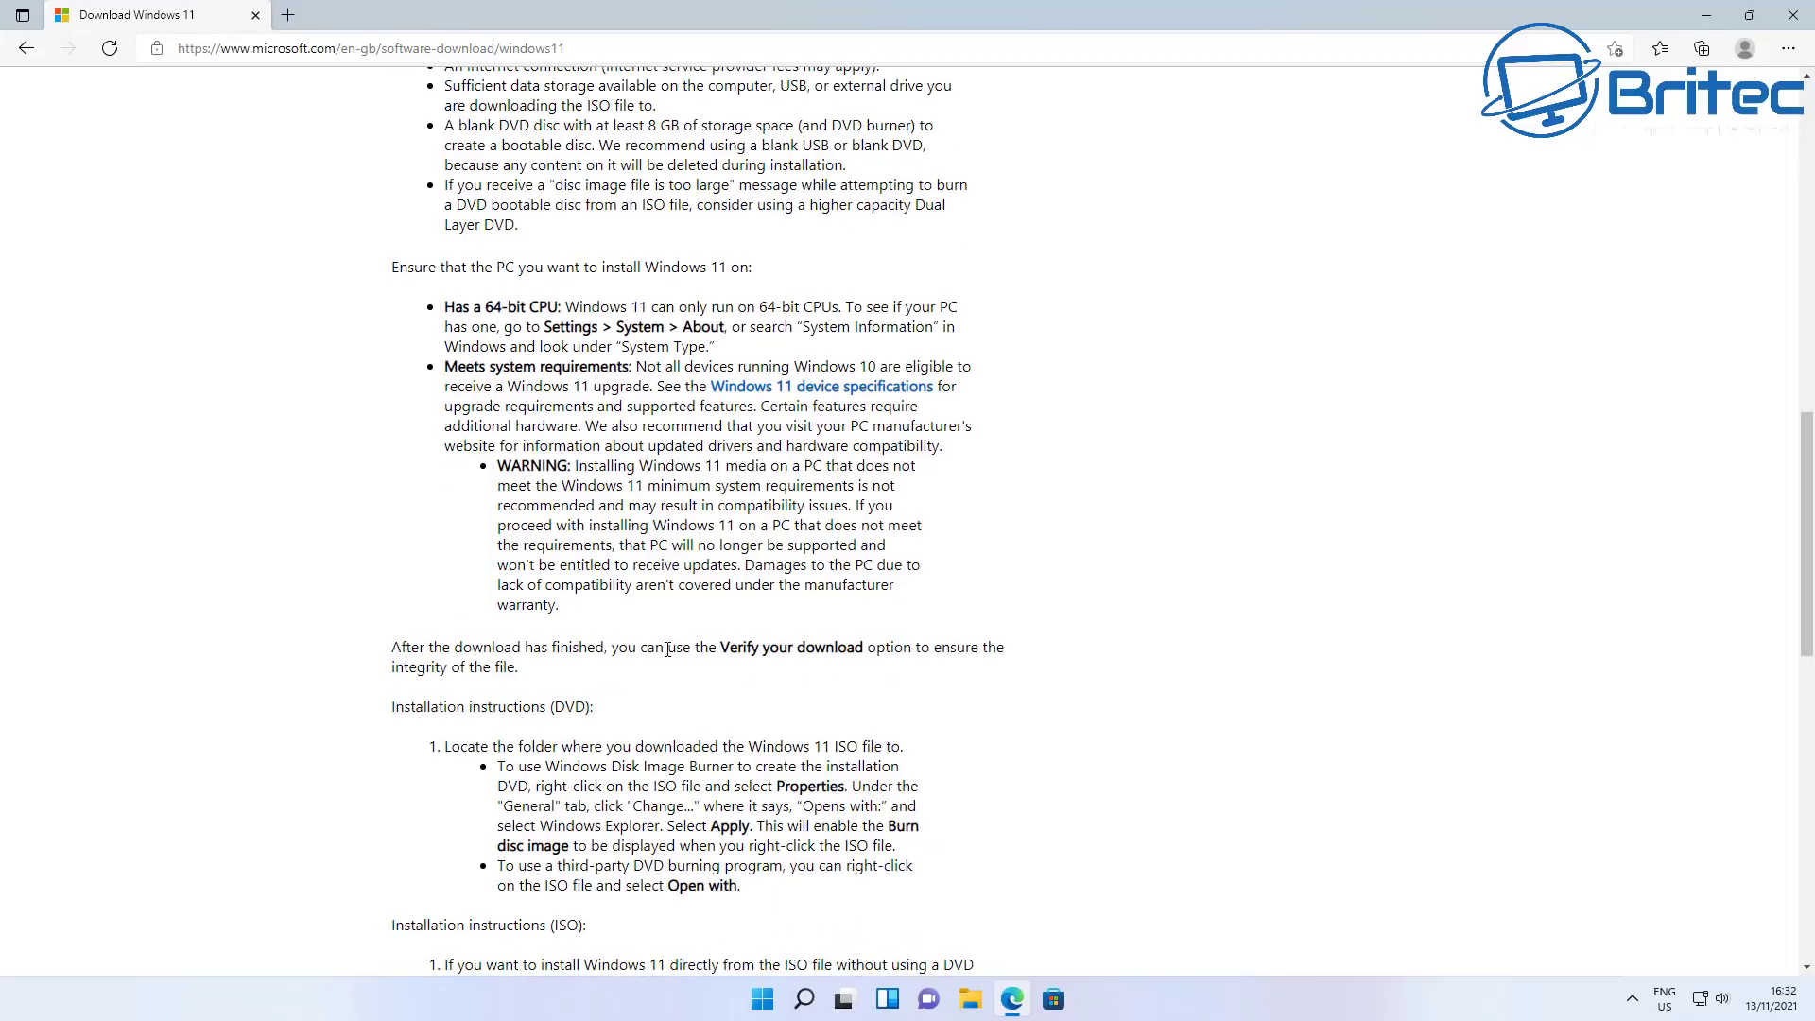
{"action": "scroll", "coordinate": [667, 651], "scroll_direction": "up", "scroll_amount": 2}
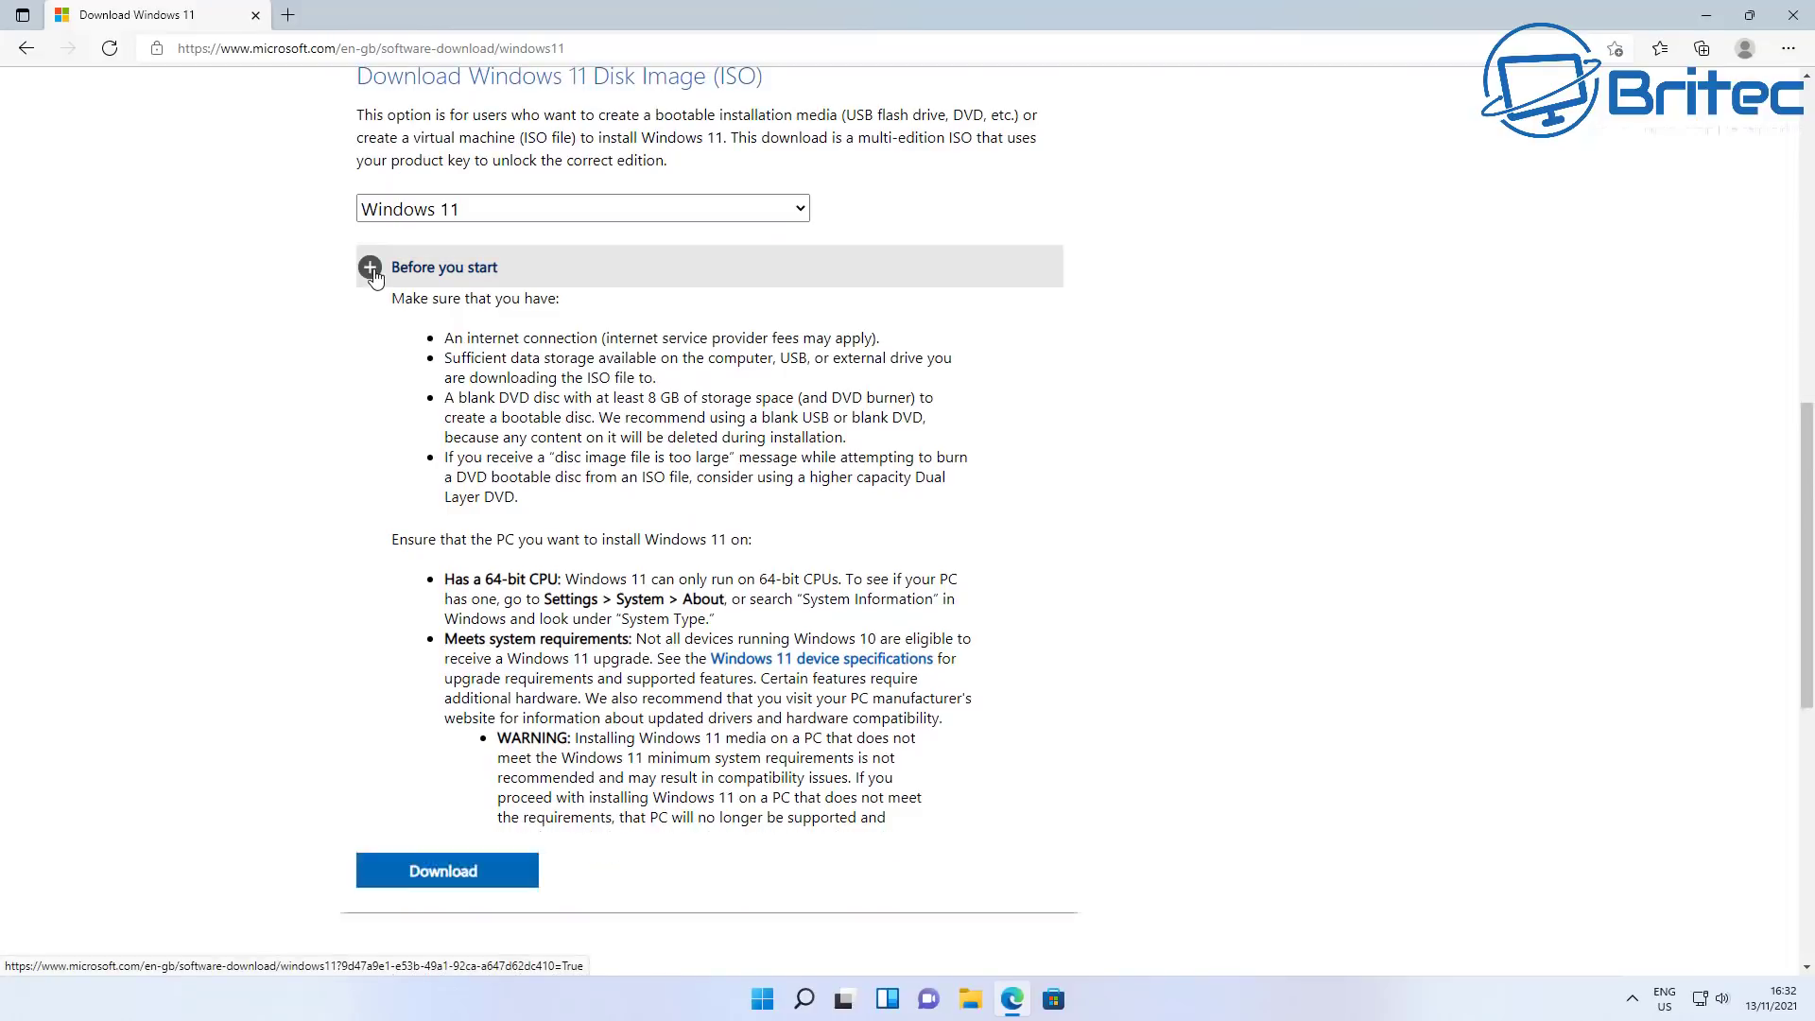
{"action": "left_click", "coordinate": [370, 268]}
Request the Windows 11 disk image download and confirm English as the product language.
{"action": "left_click", "coordinate": [463, 331]}
{"action": "scroll", "coordinate": [468, 336], "scroll_direction": "down", "scroll_amount": 1}
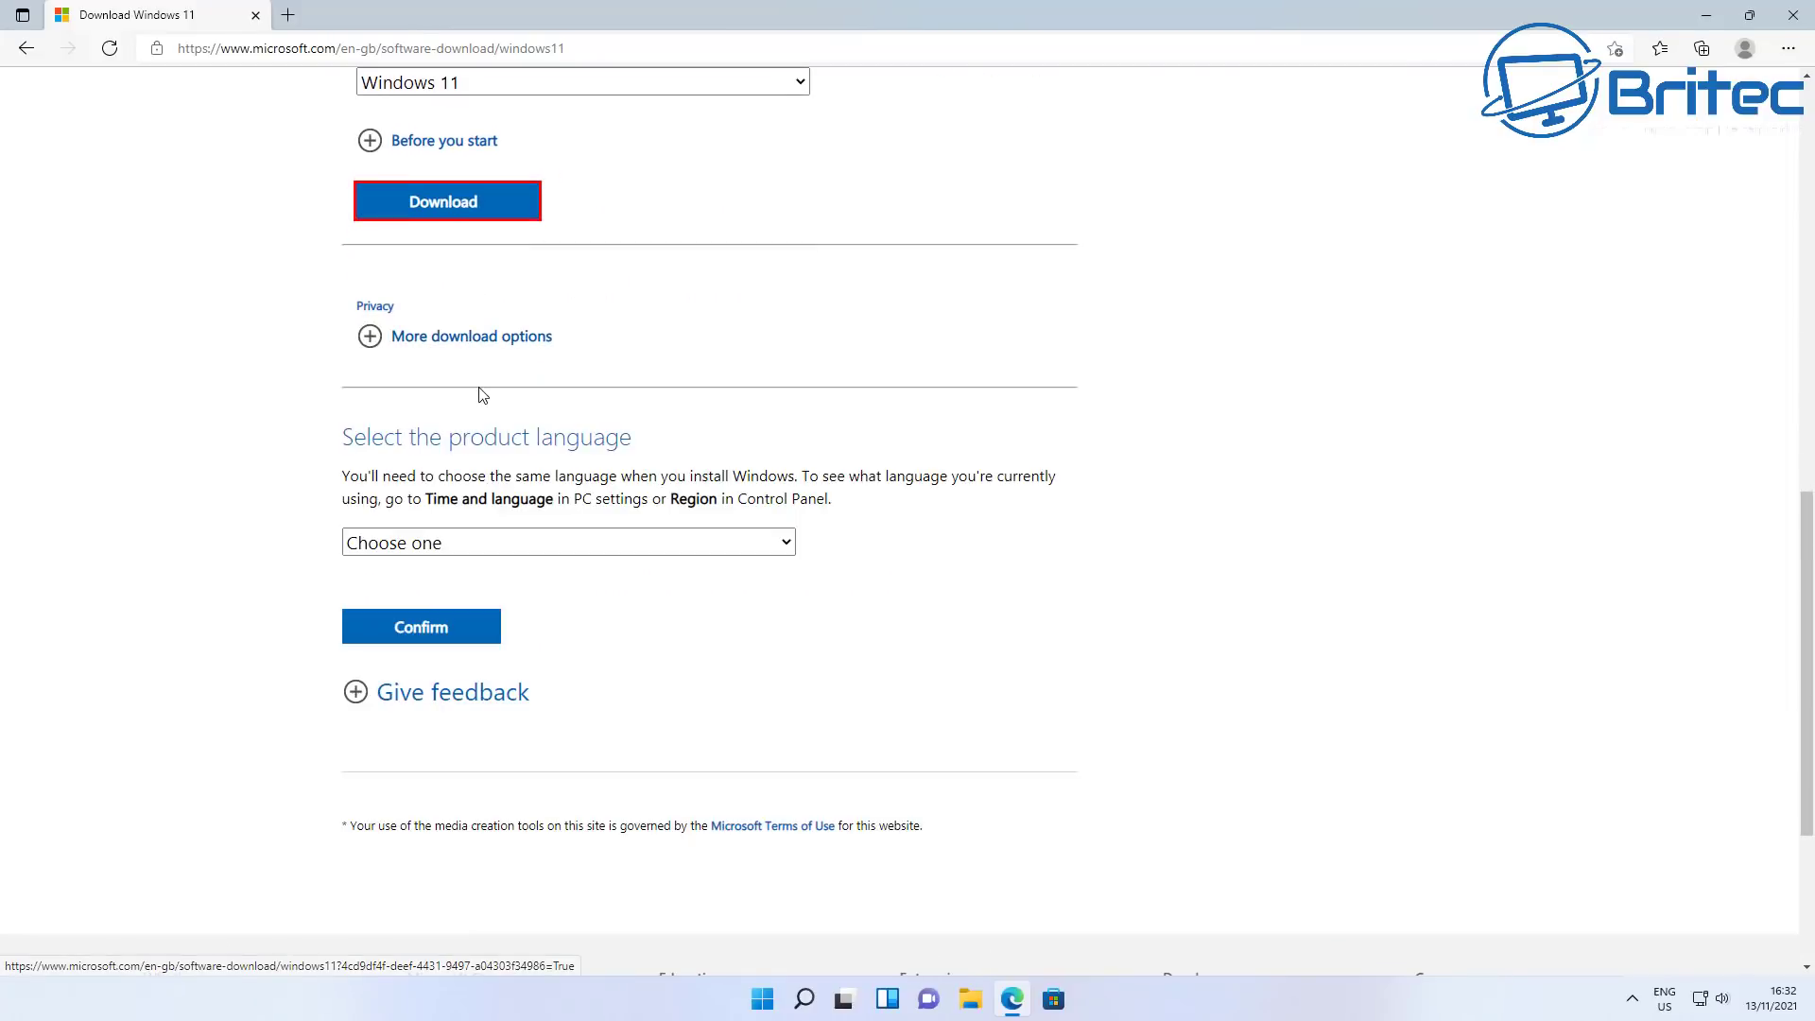
{"action": "left_click", "coordinate": [511, 556]}
{"action": "scroll", "coordinate": [479, 325], "scroll_direction": "down", "scroll_amount": 1}
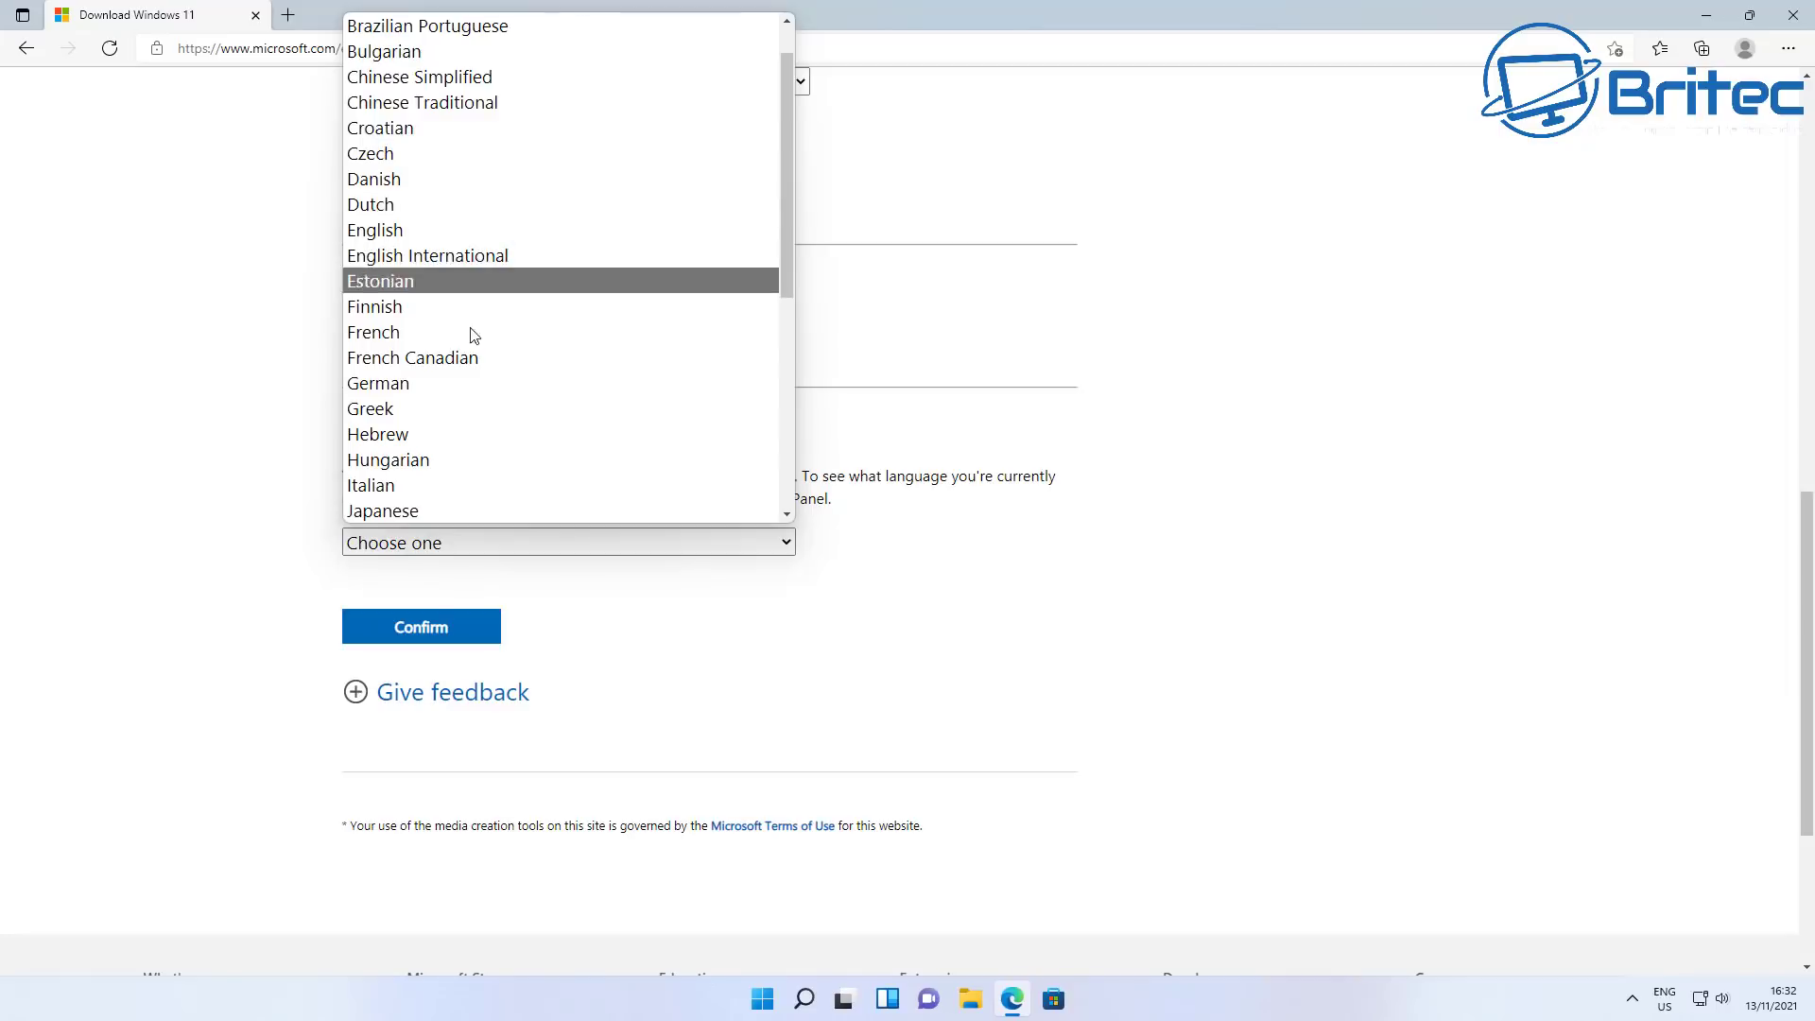
{"action": "scroll", "coordinate": [478, 387], "scroll_direction": "up", "scroll_amount": 1}
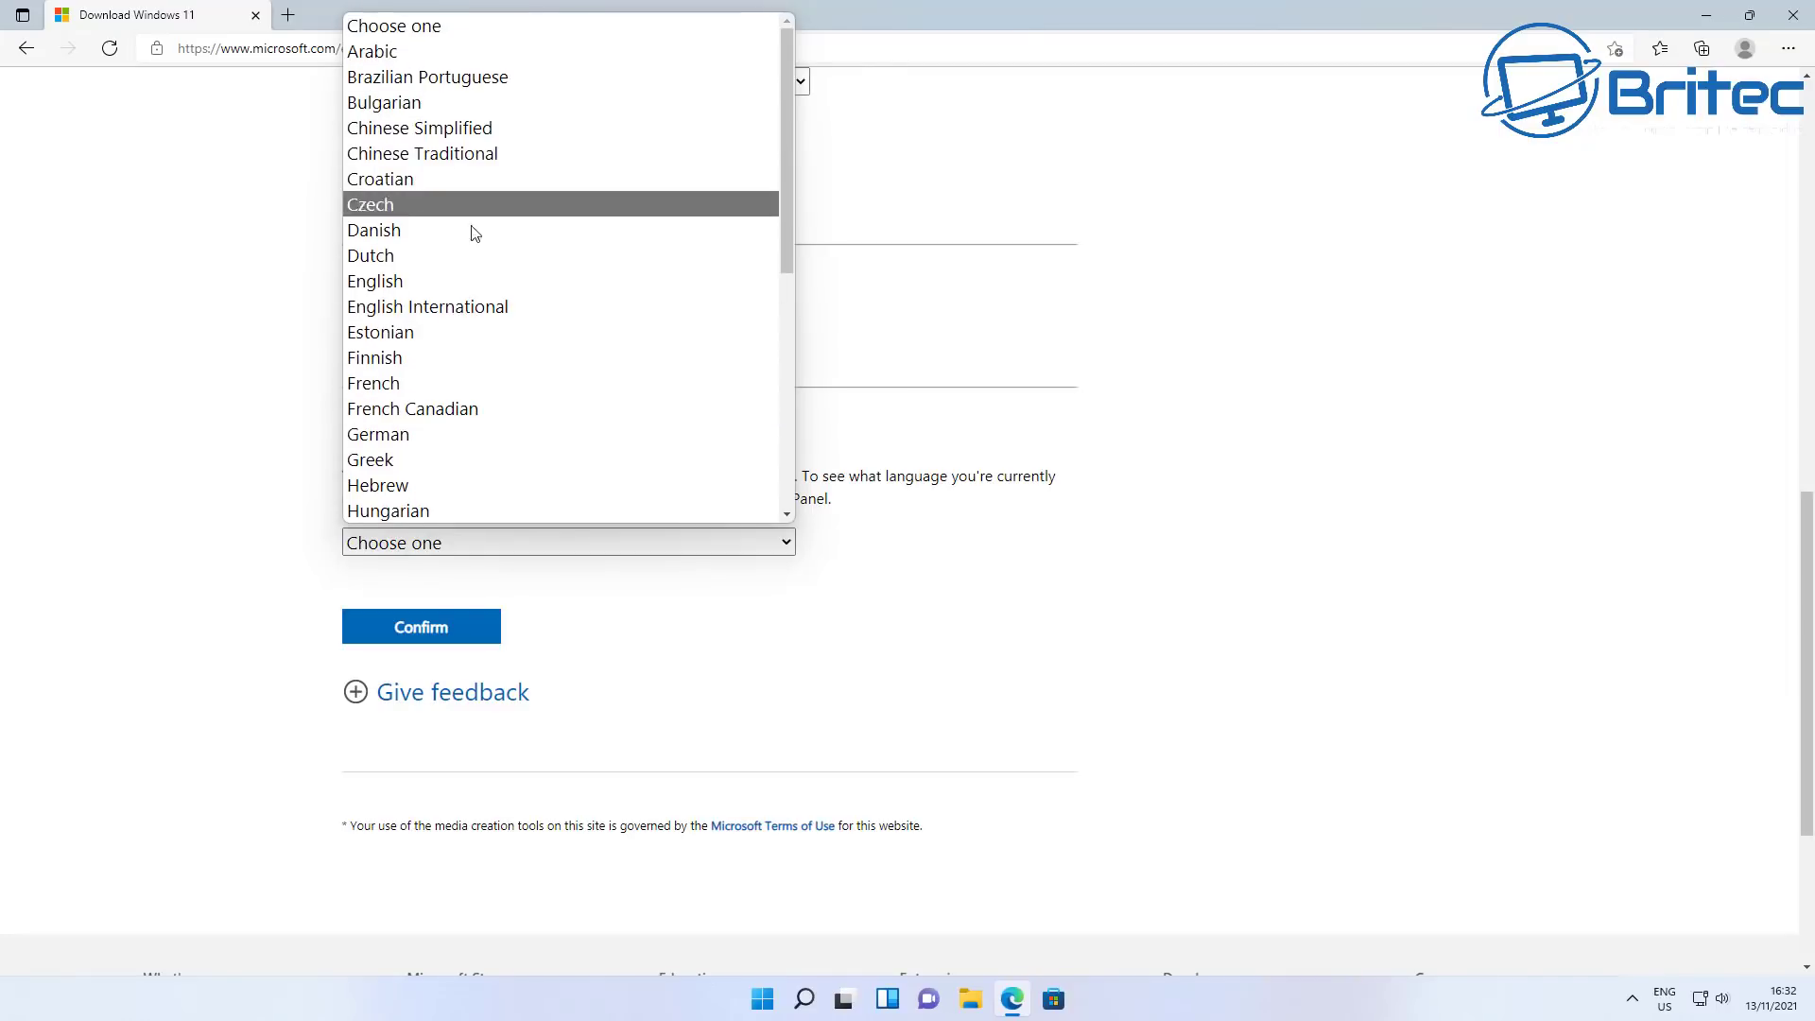
{"action": "left_click", "coordinate": [470, 281]}
{"action": "left_click", "coordinate": [440, 638]}
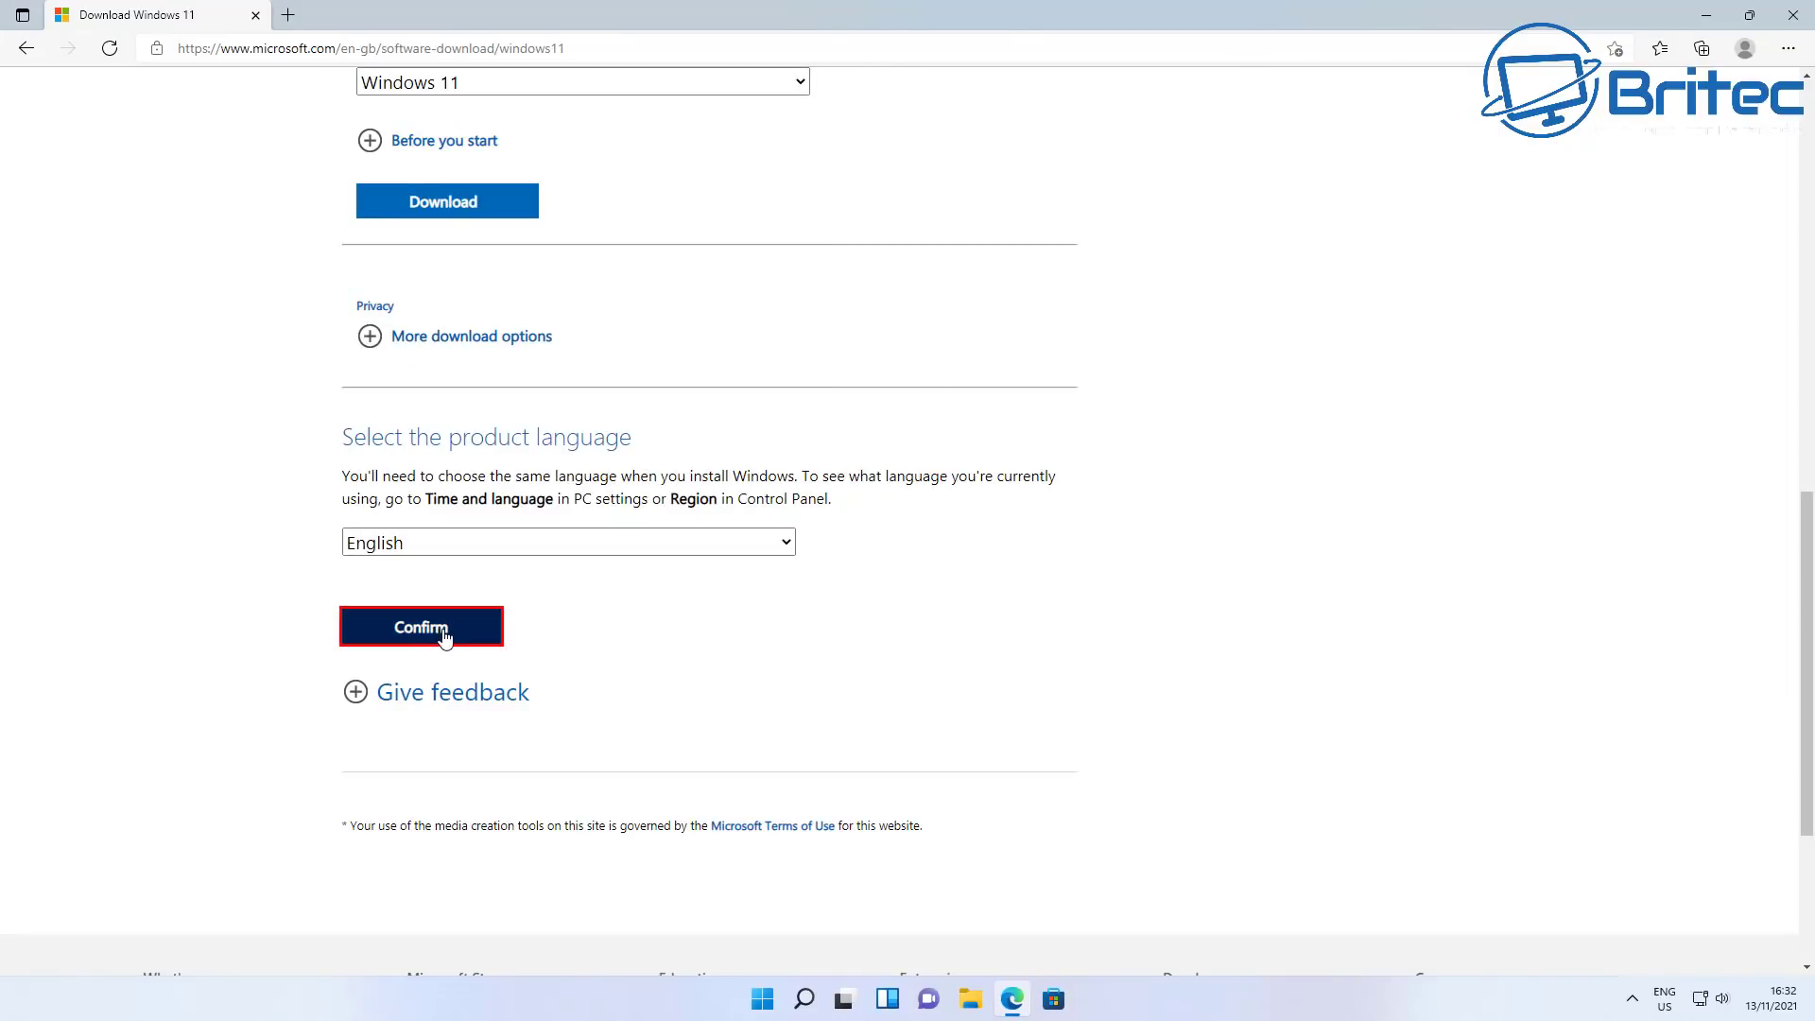
Download the 64-bit Windows 11 English ISO and close the browser.
{"action": "scroll", "coordinate": [501, 634], "scroll_direction": "down", "scroll_amount": 3}
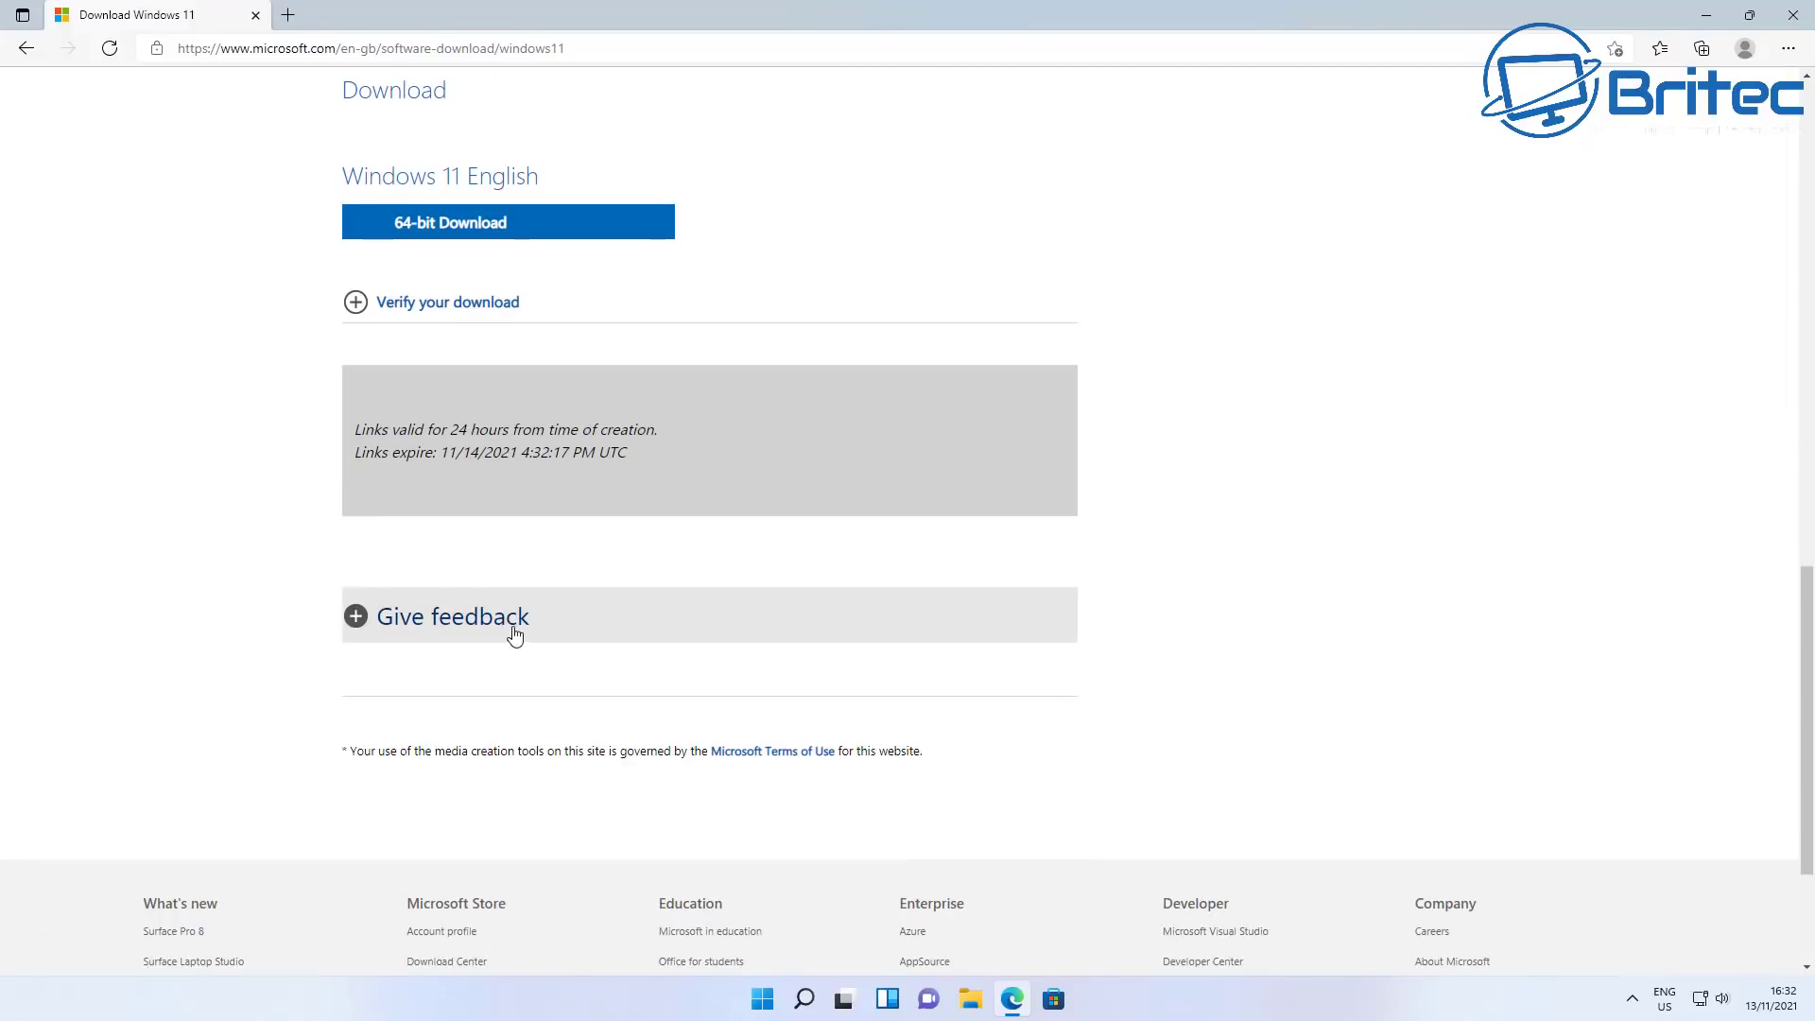
{"action": "left_click", "coordinate": [483, 227]}
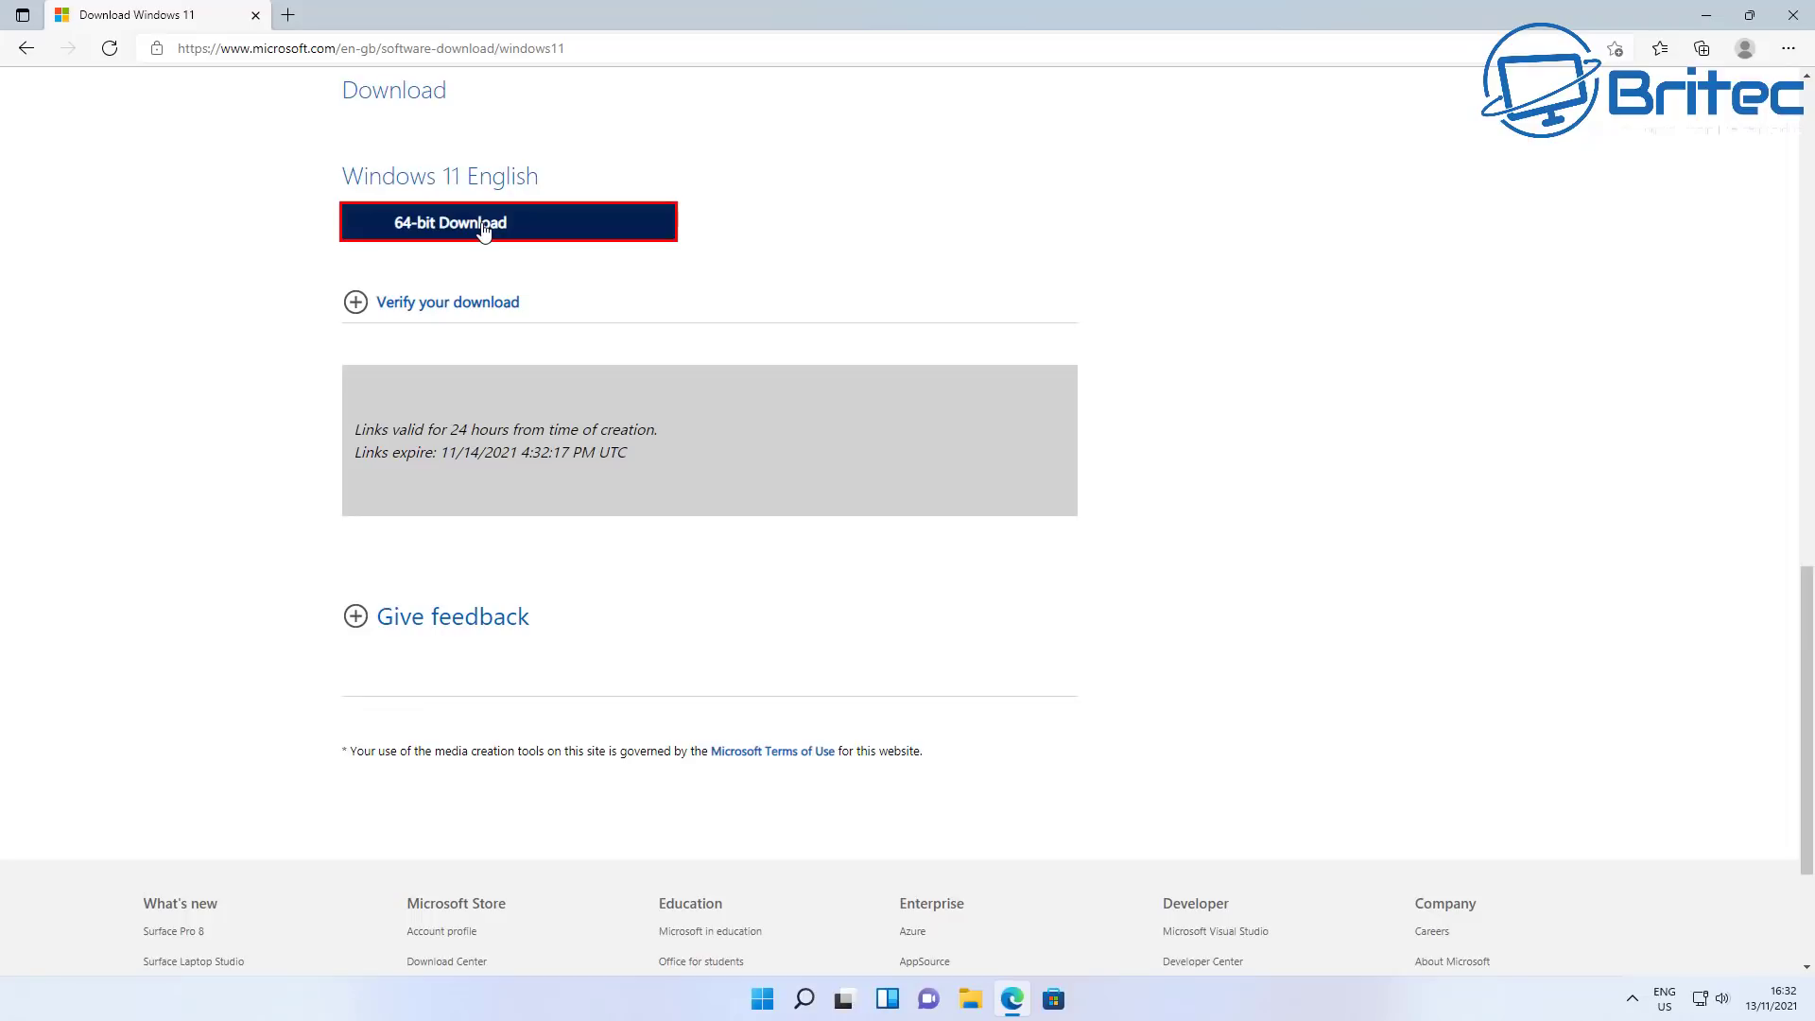
{"action": "mouse_move", "coordinate": [1474, 149]}
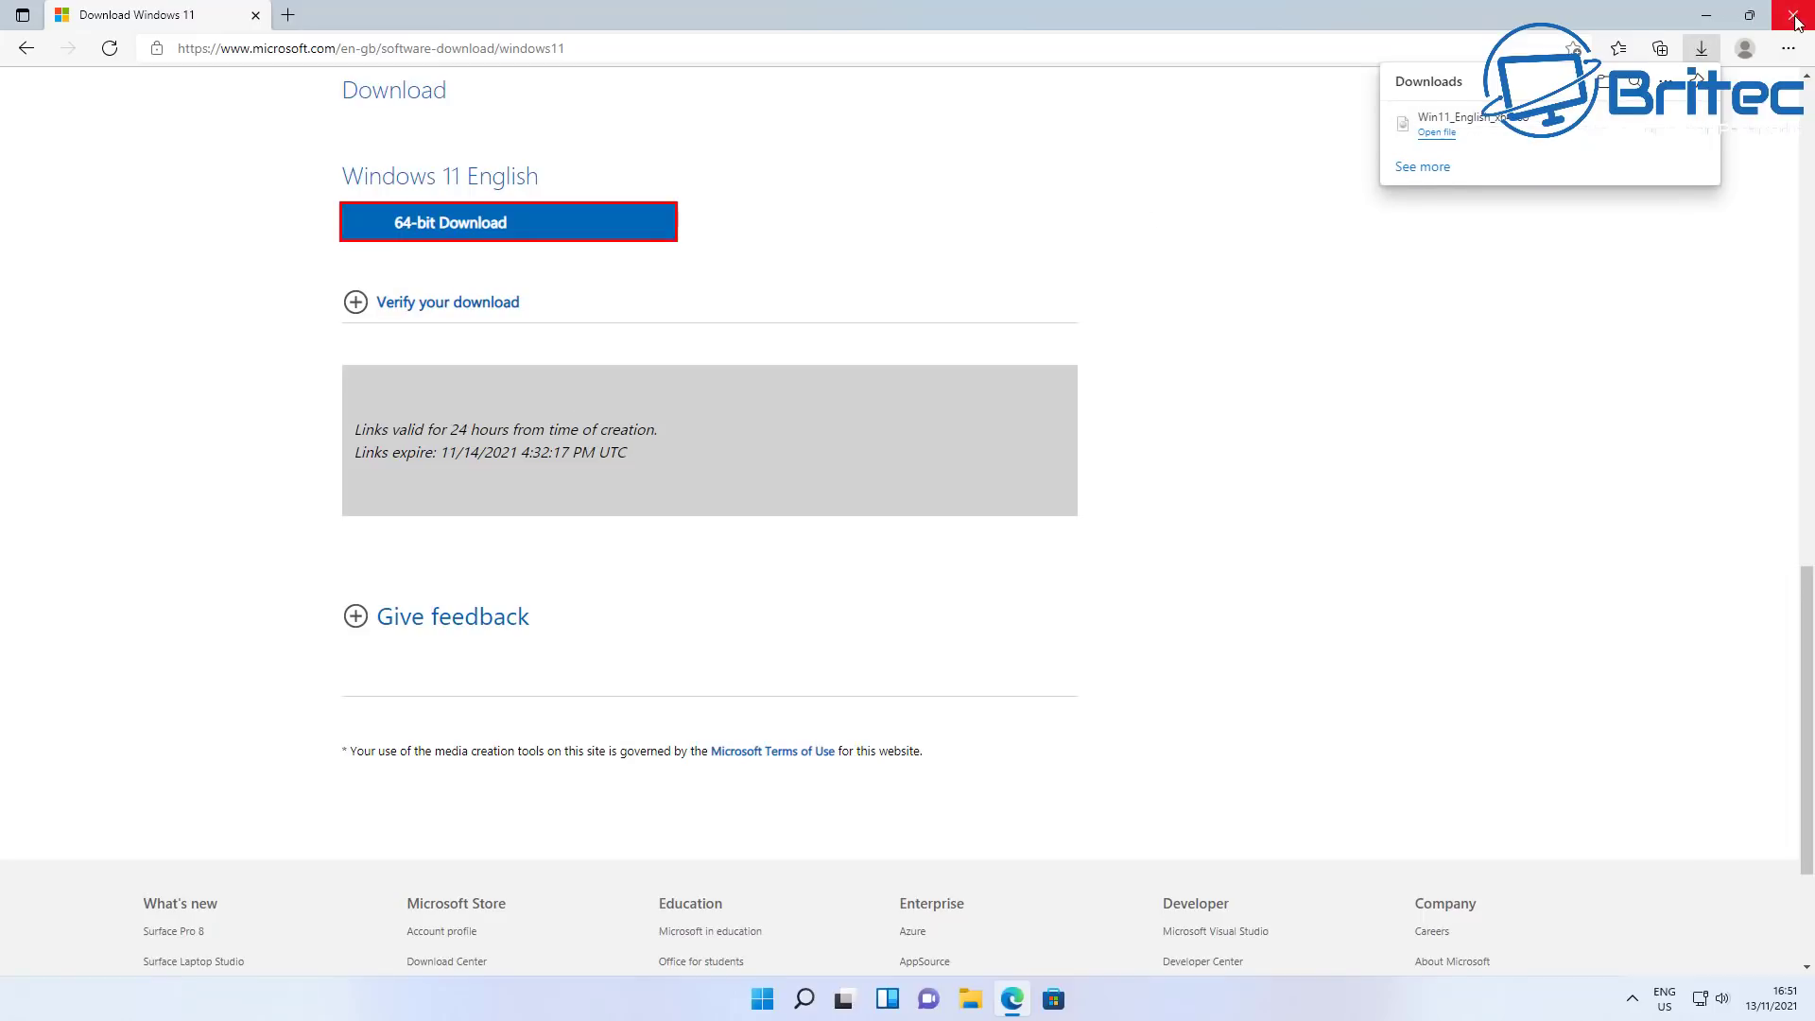
{"action": "left_click", "coordinate": [1794, 16]}
Mount the Win11_English_x64 disc image from the Downloads folder in File Explorer.
{"action": "left_click", "coordinate": [970, 999]}
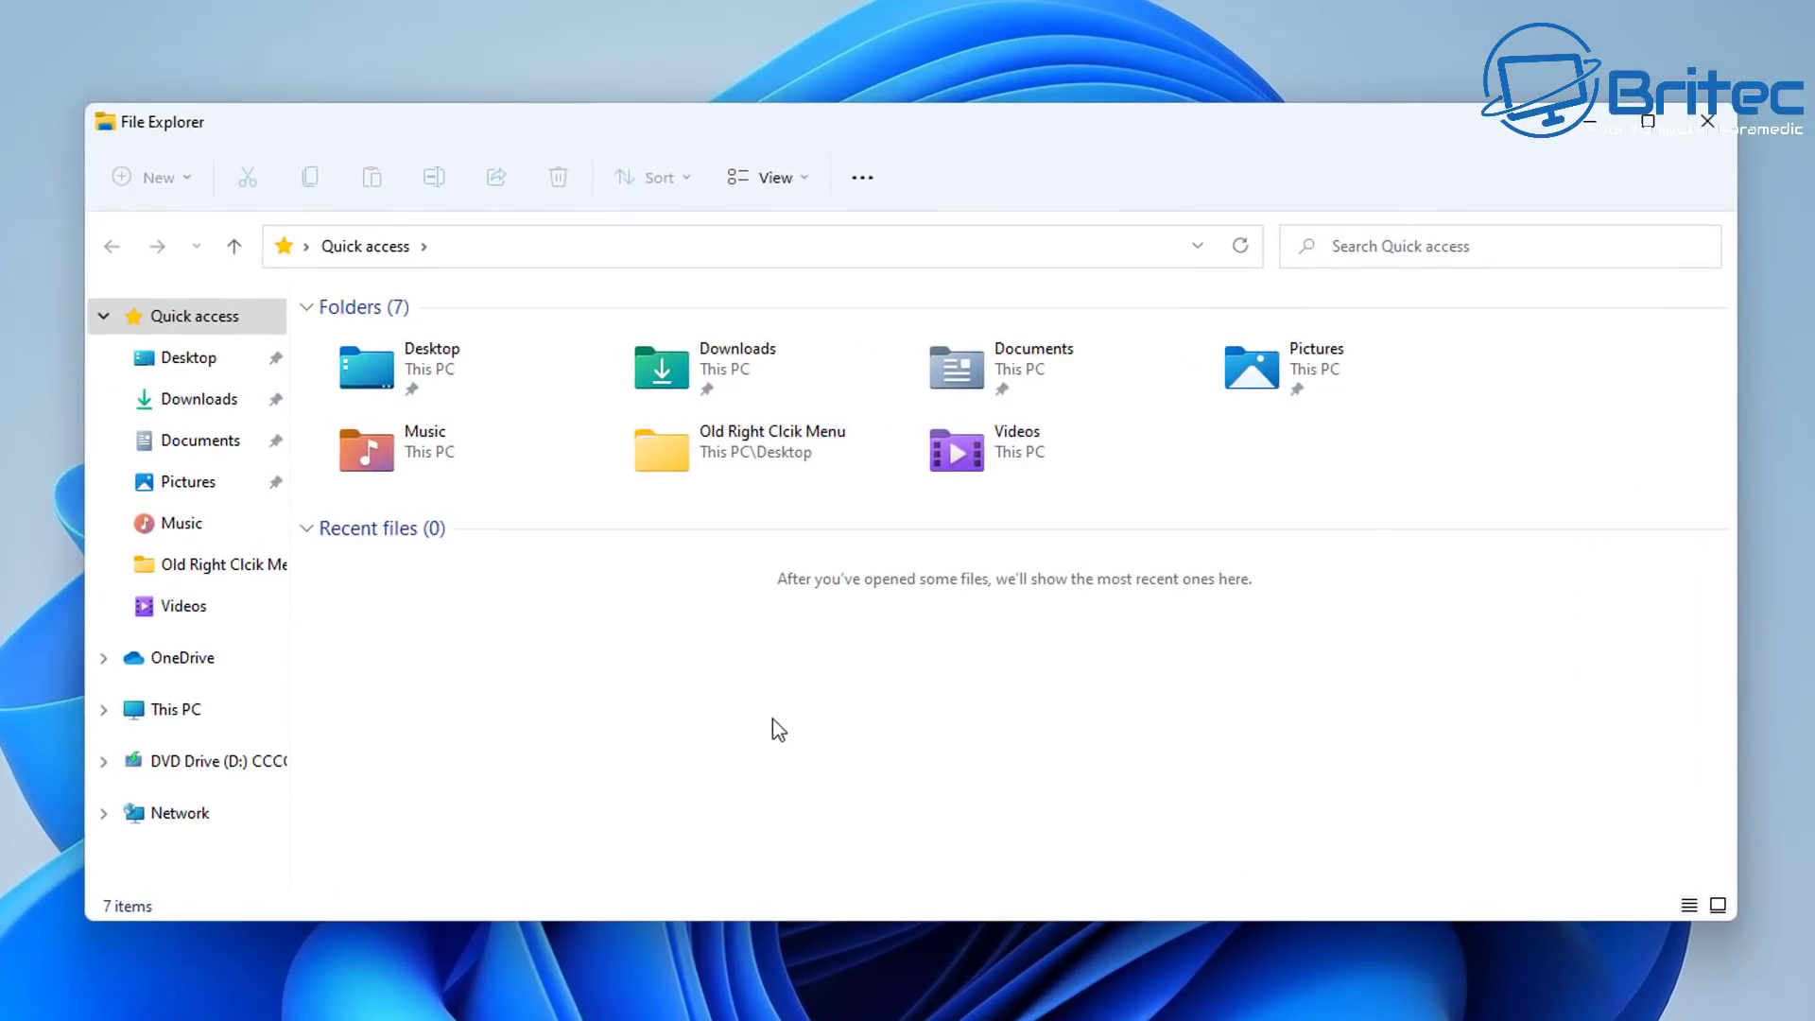
{"action": "left_click", "coordinate": [199, 401]}
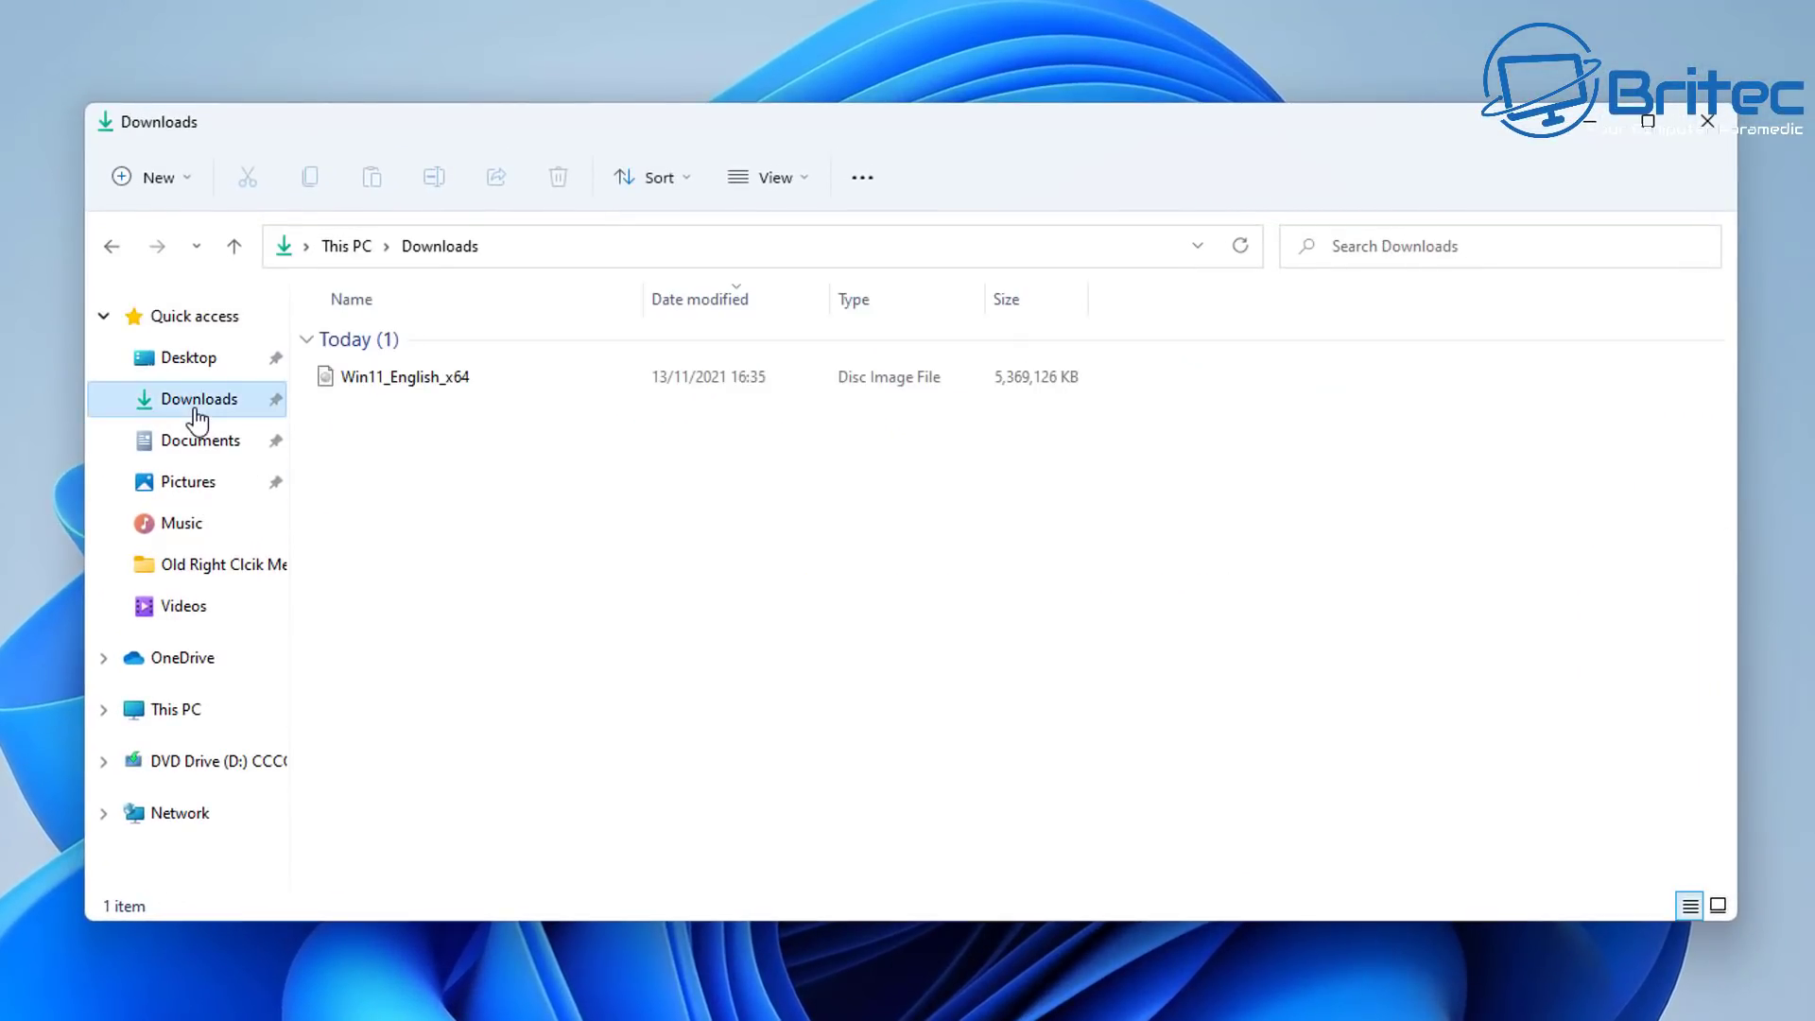
{"action": "right_click", "coordinate": [409, 380]}
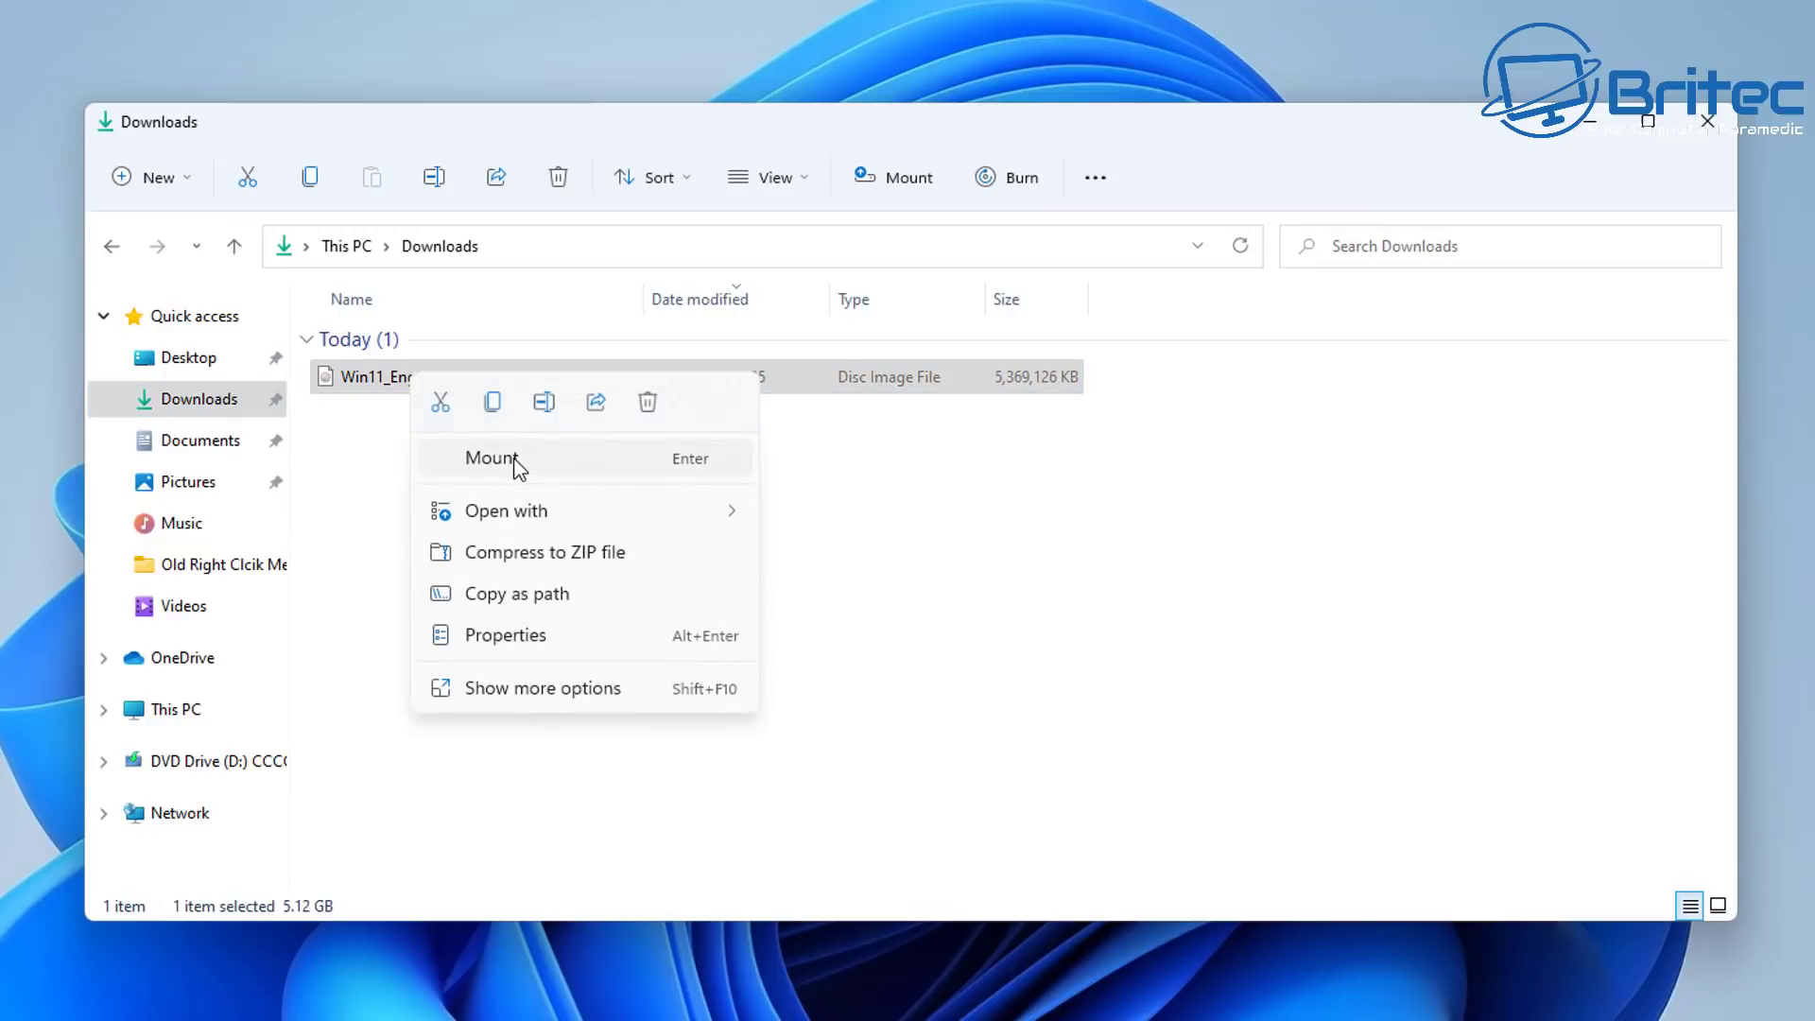
{"action": "left_click", "coordinate": [518, 463]}
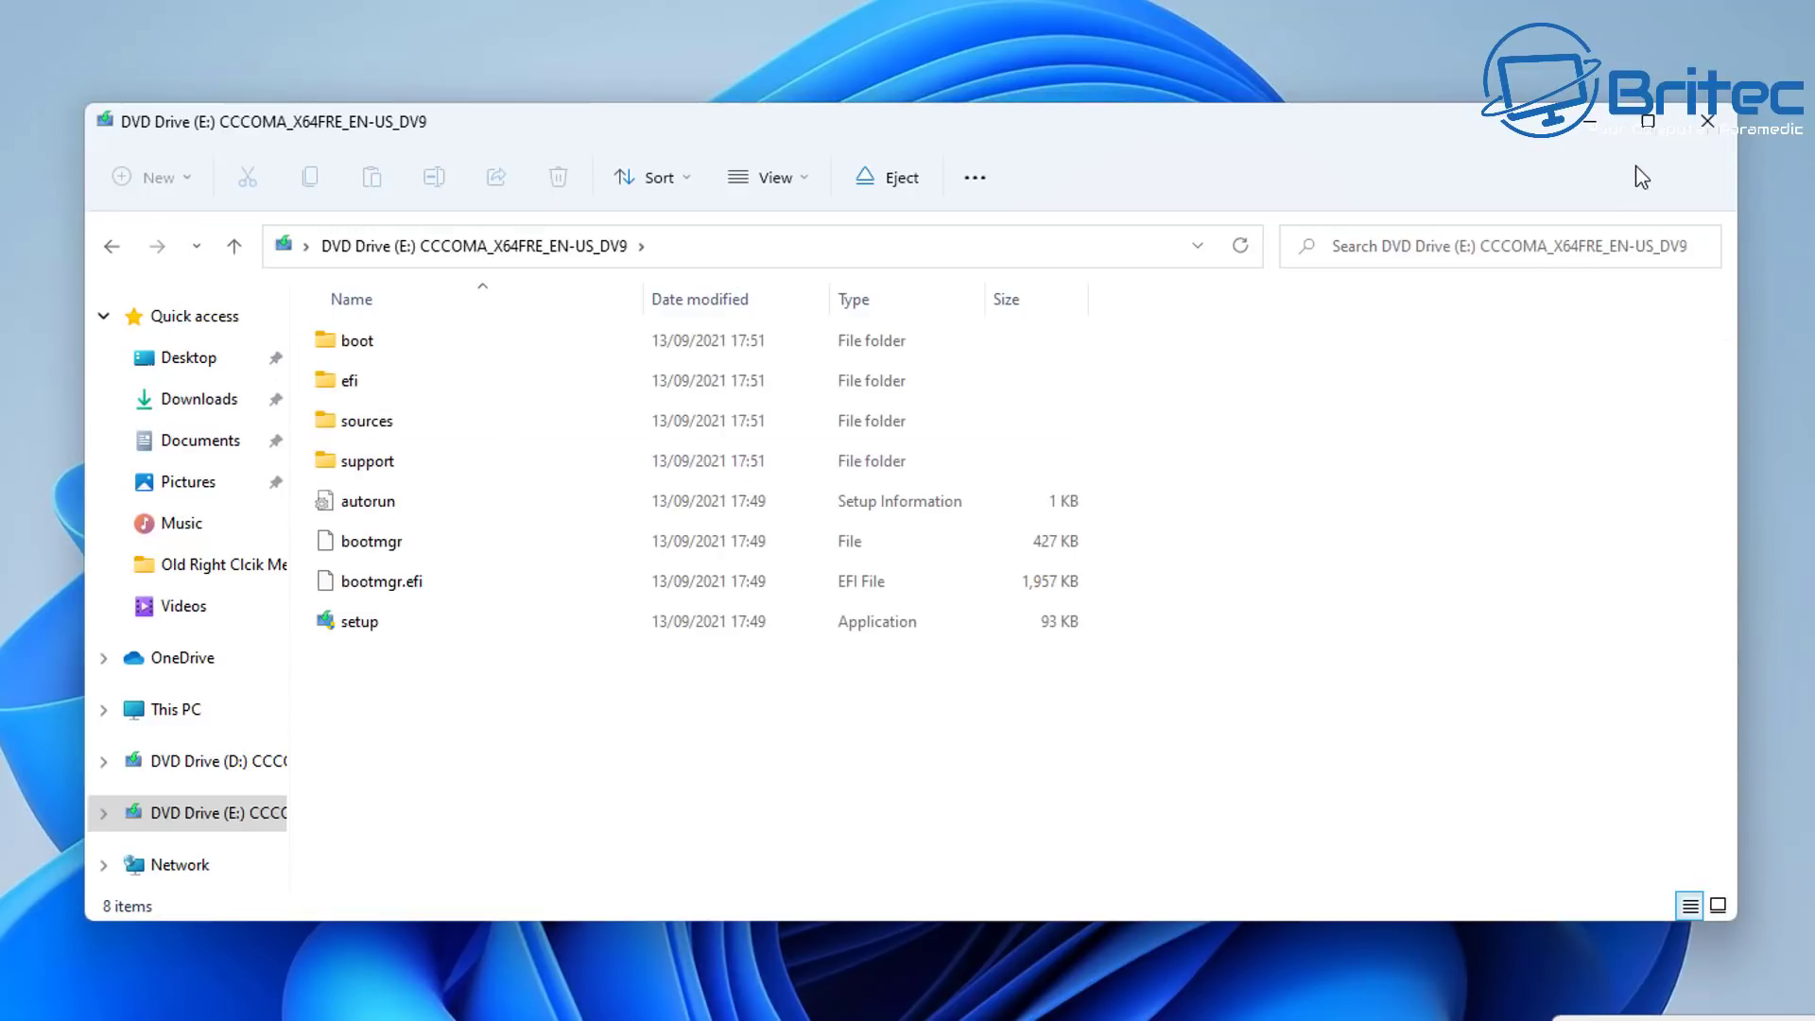
Run setup from the mounted Windows 11 disc image and advance the installer to the Ready to install page.
{"action": "double_click", "coordinate": [361, 623]}
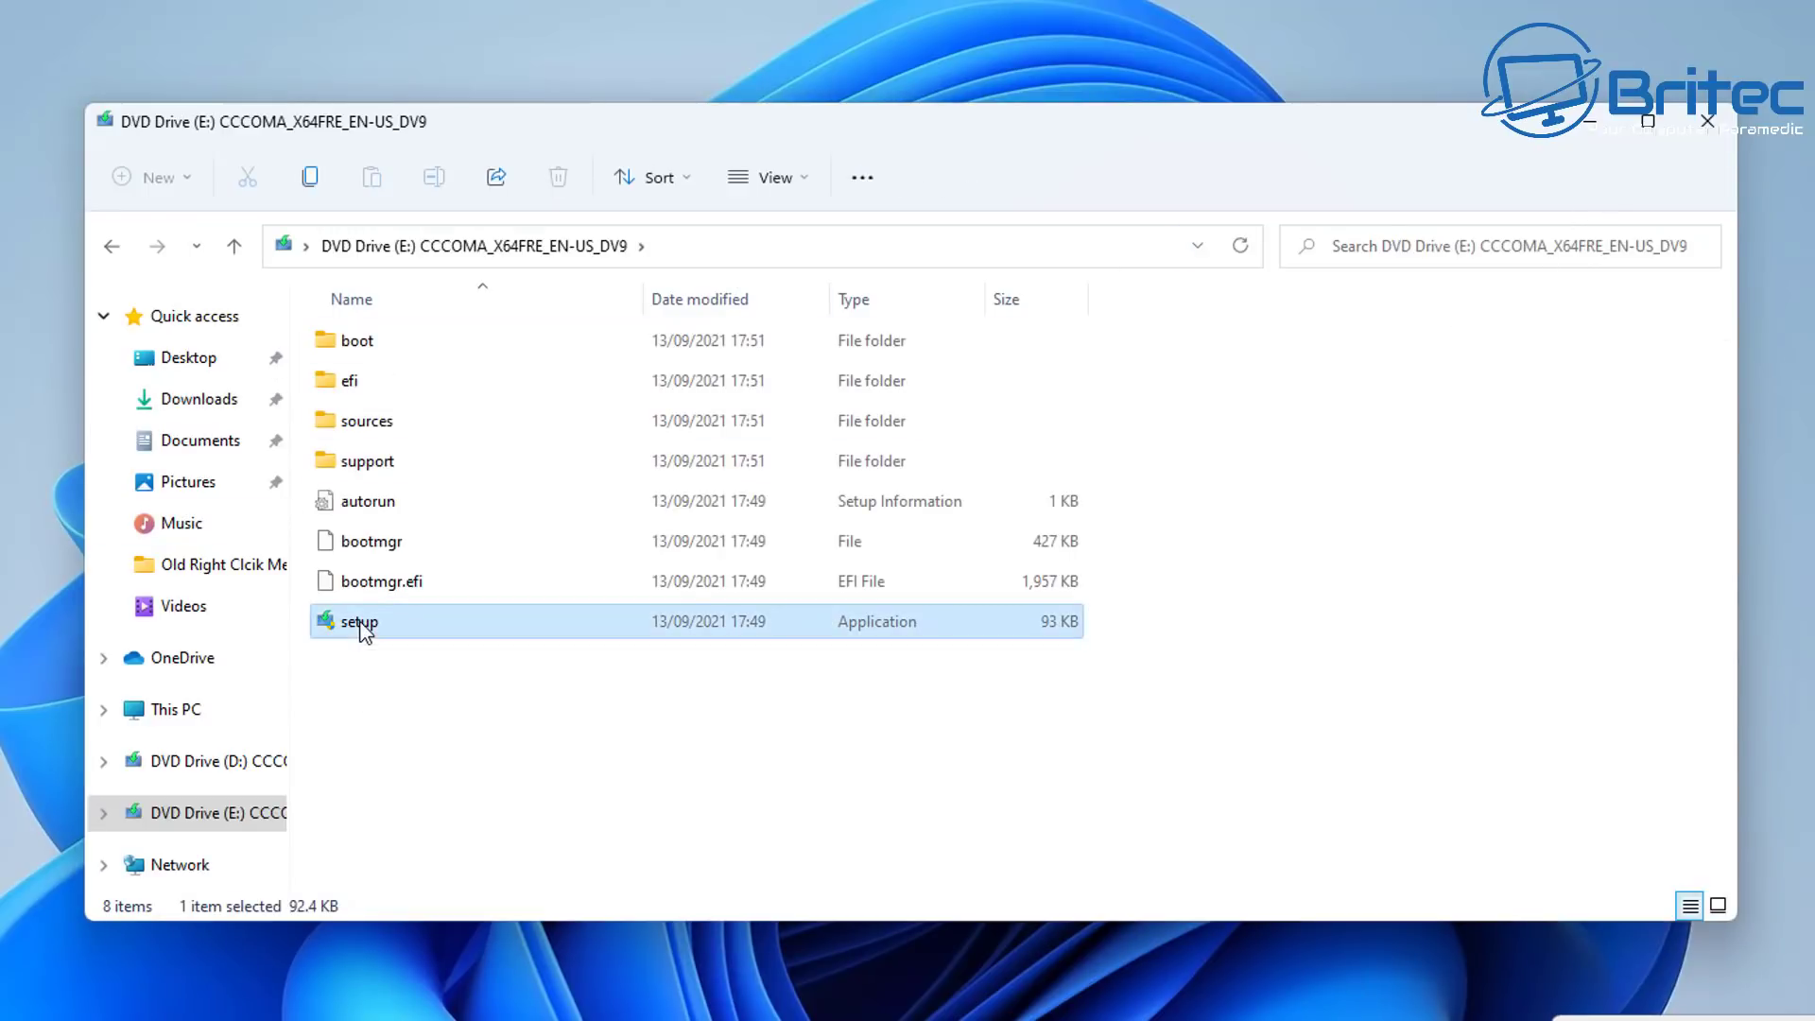
{"action": "left_click", "coordinate": [669, 729]}
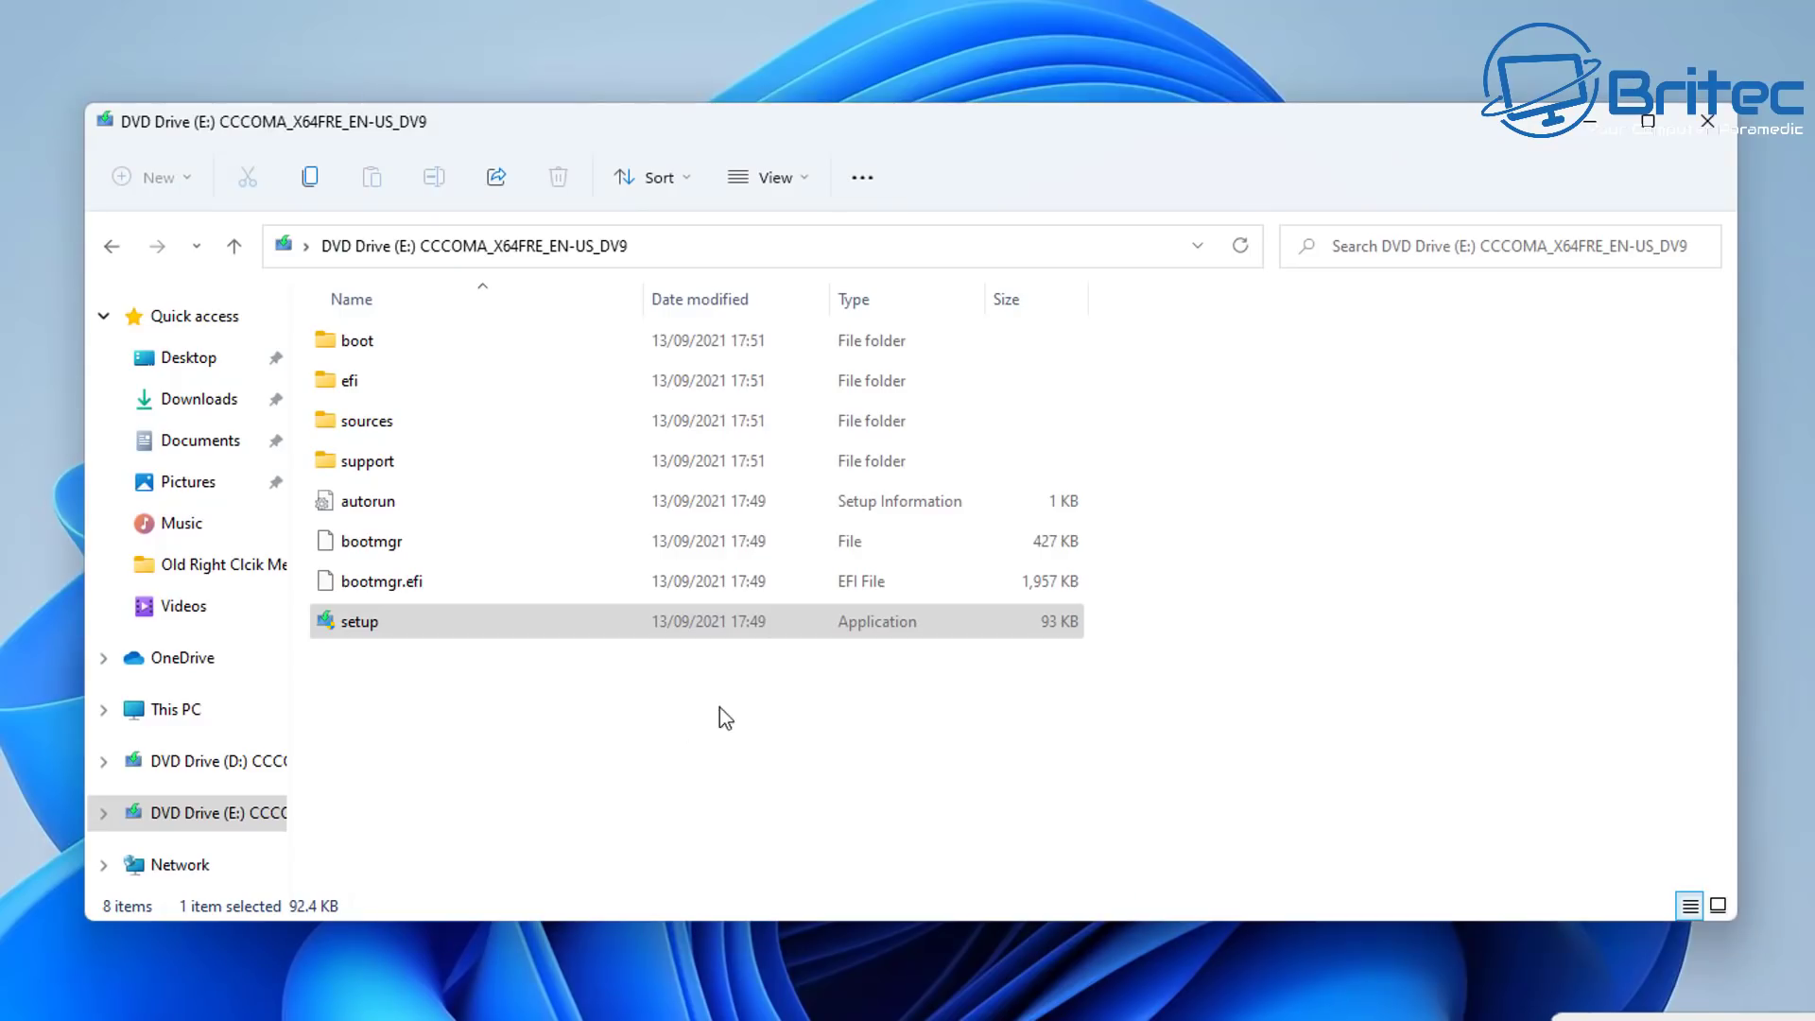
{"action": "left_click", "coordinate": [1699, 133]}
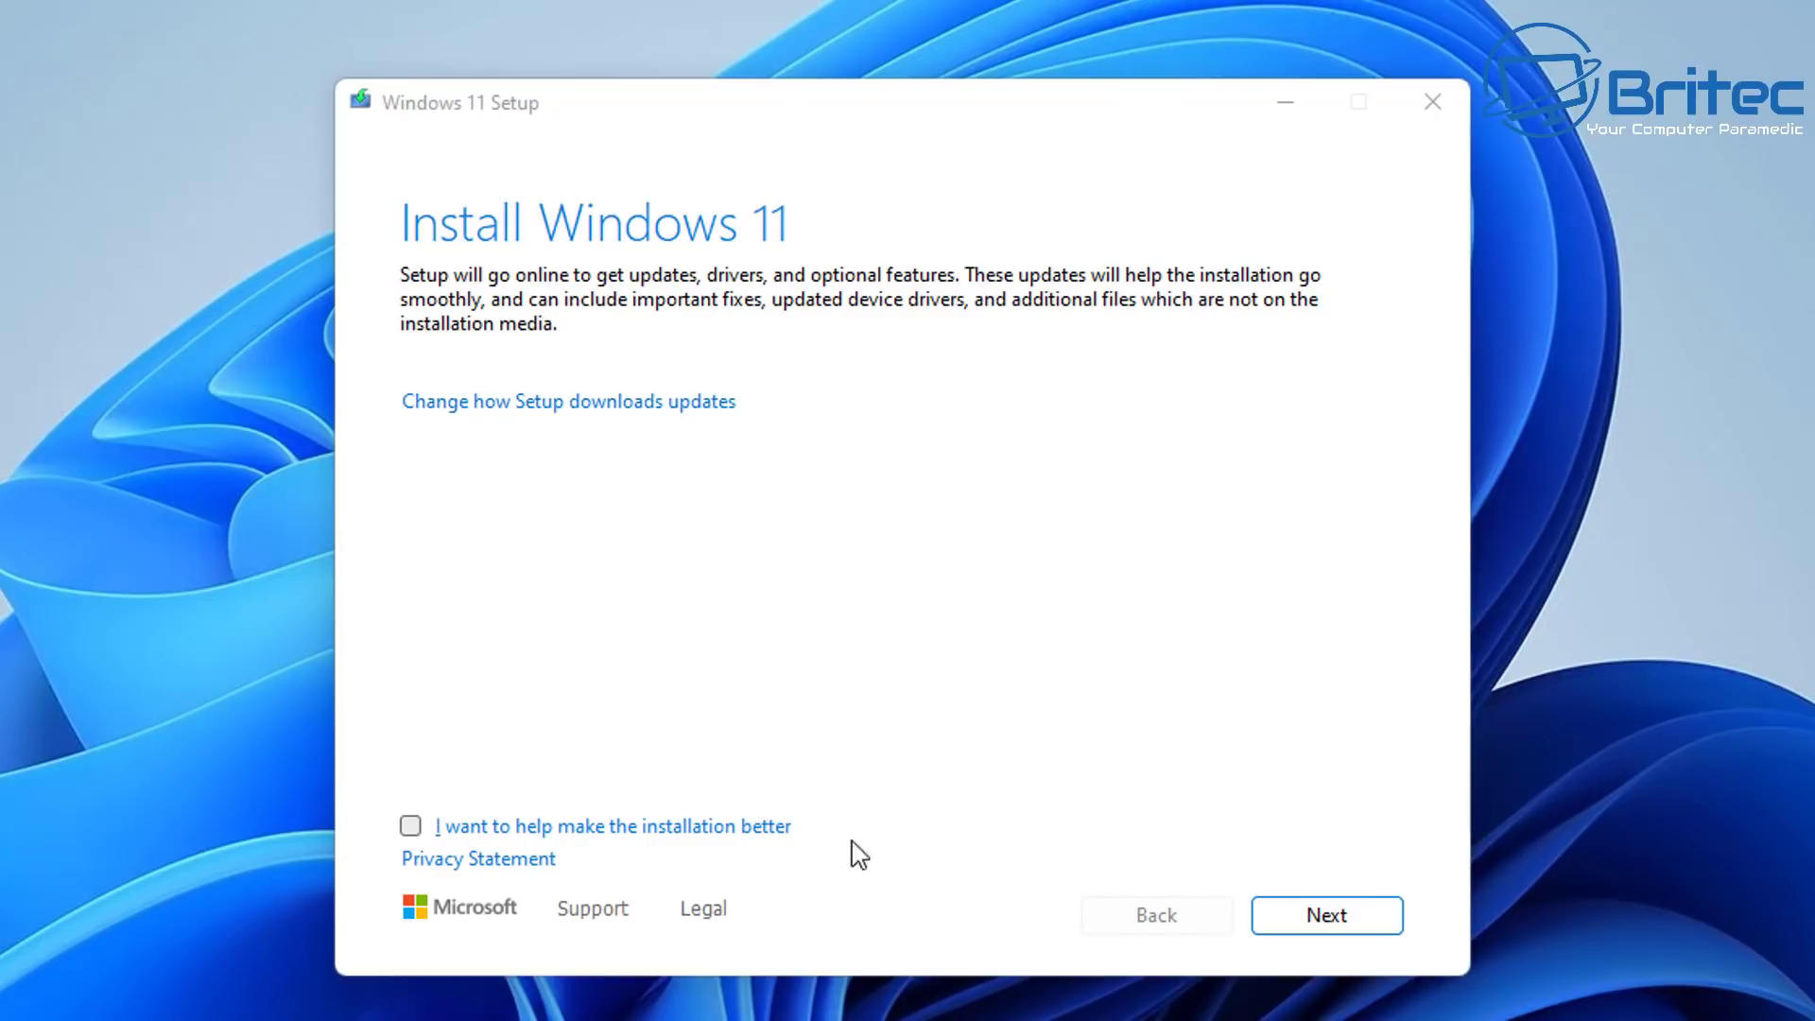
{"action": "left_click", "coordinate": [1323, 917]}
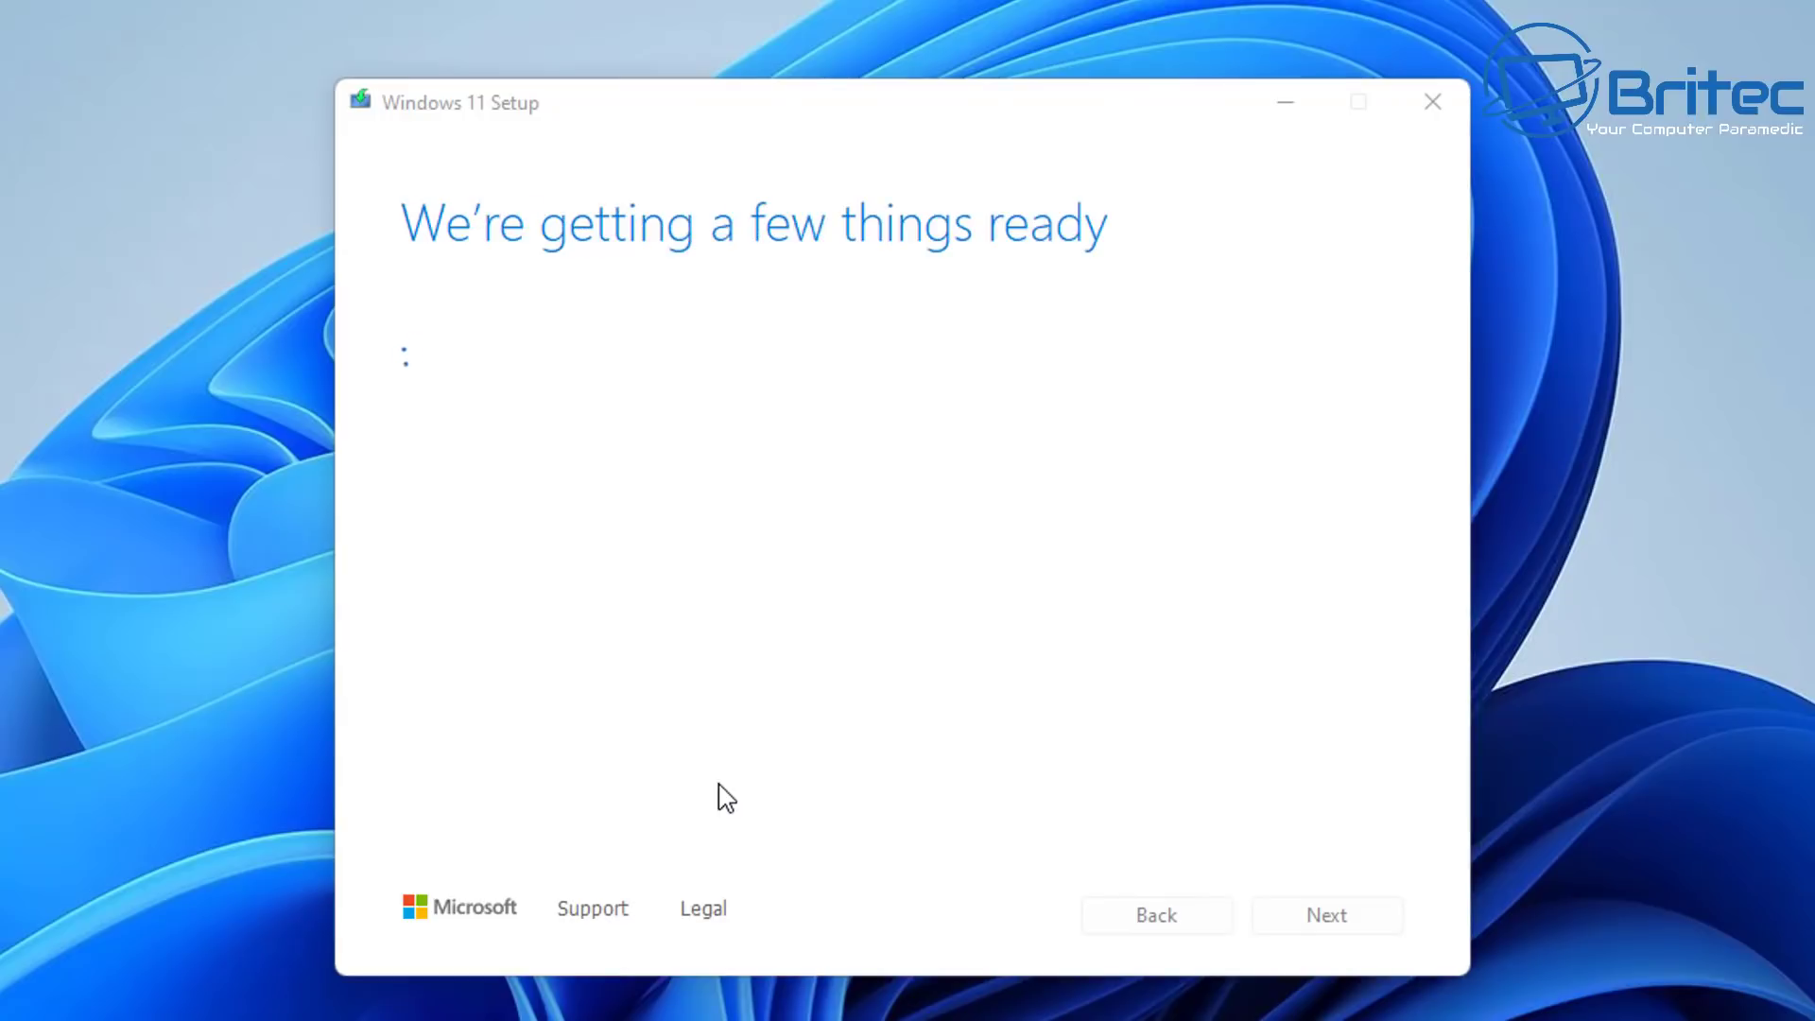
{"action": "left_click", "coordinate": [1276, 922]}
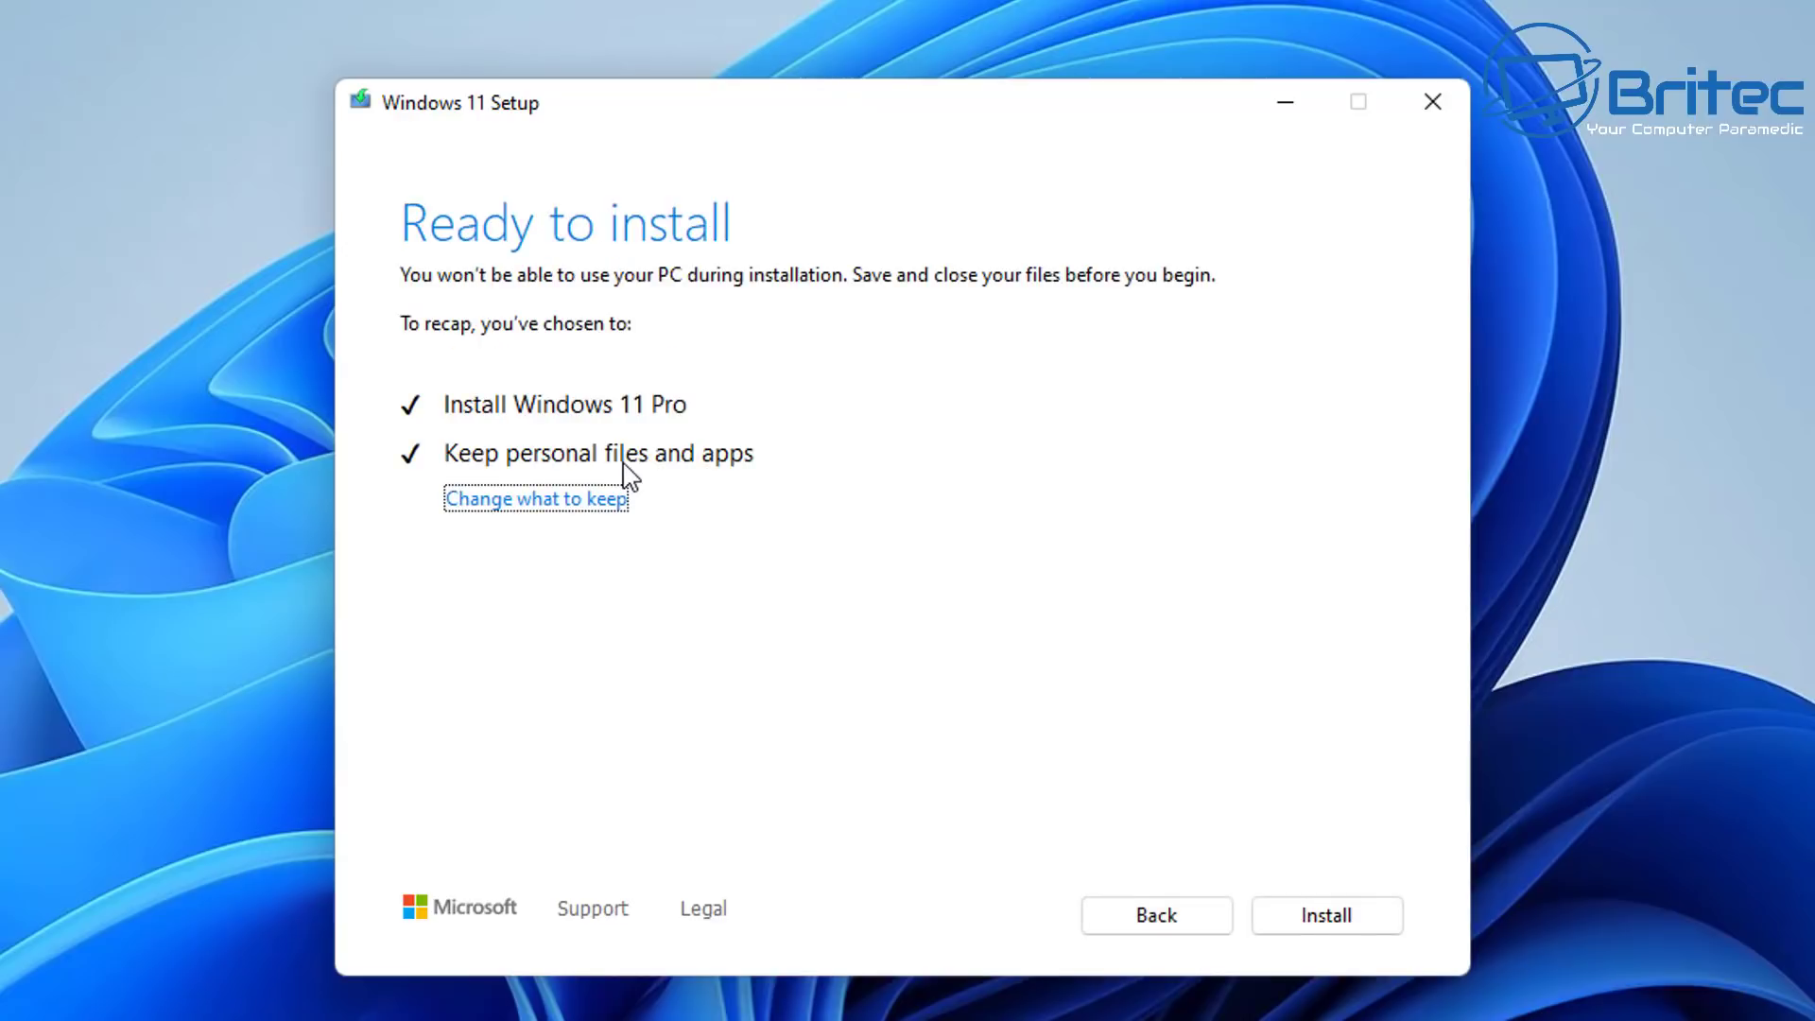
Open the choices for what to keep during installation, choose Keep personal files and apps, and continue.
{"action": "left_click", "coordinate": [573, 503]}
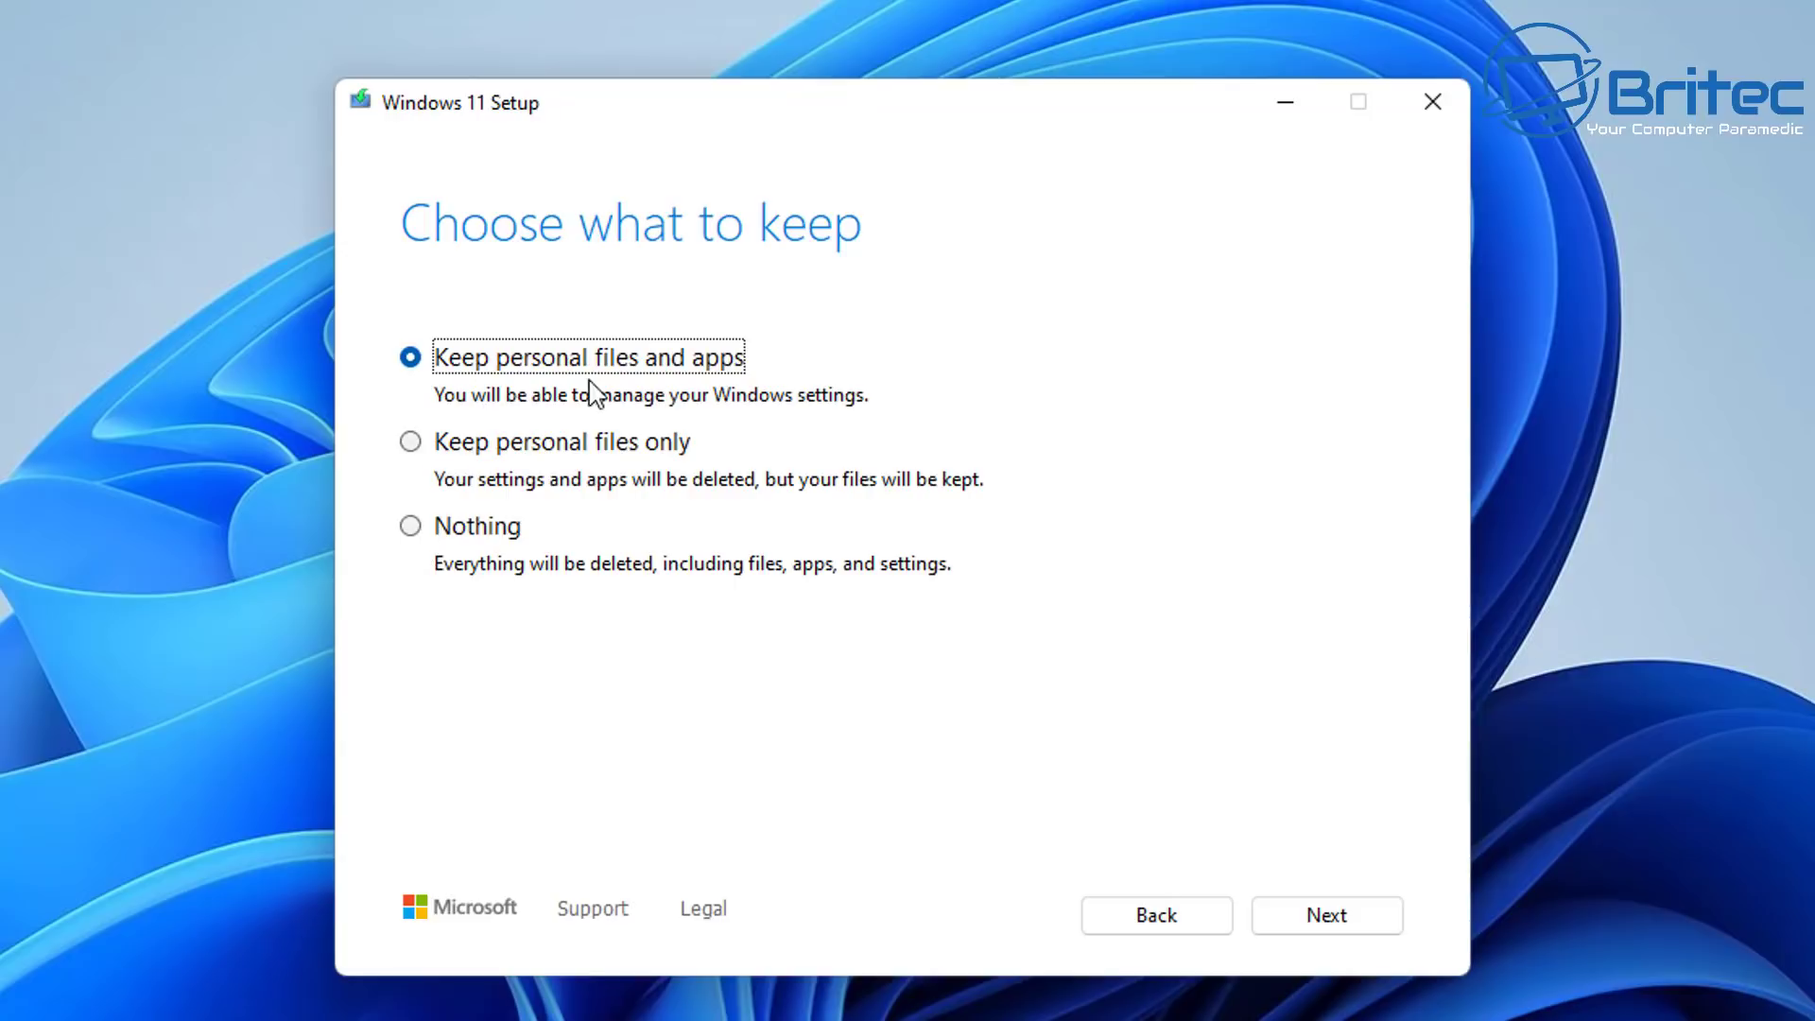
{"action": "left_click", "coordinate": [428, 454]}
{"action": "left_click", "coordinate": [430, 355]}
{"action": "left_click", "coordinate": [1151, 925]}
{"action": "left_click", "coordinate": [1362, 919]}
{"action": "left_click", "coordinate": [1292, 934]}
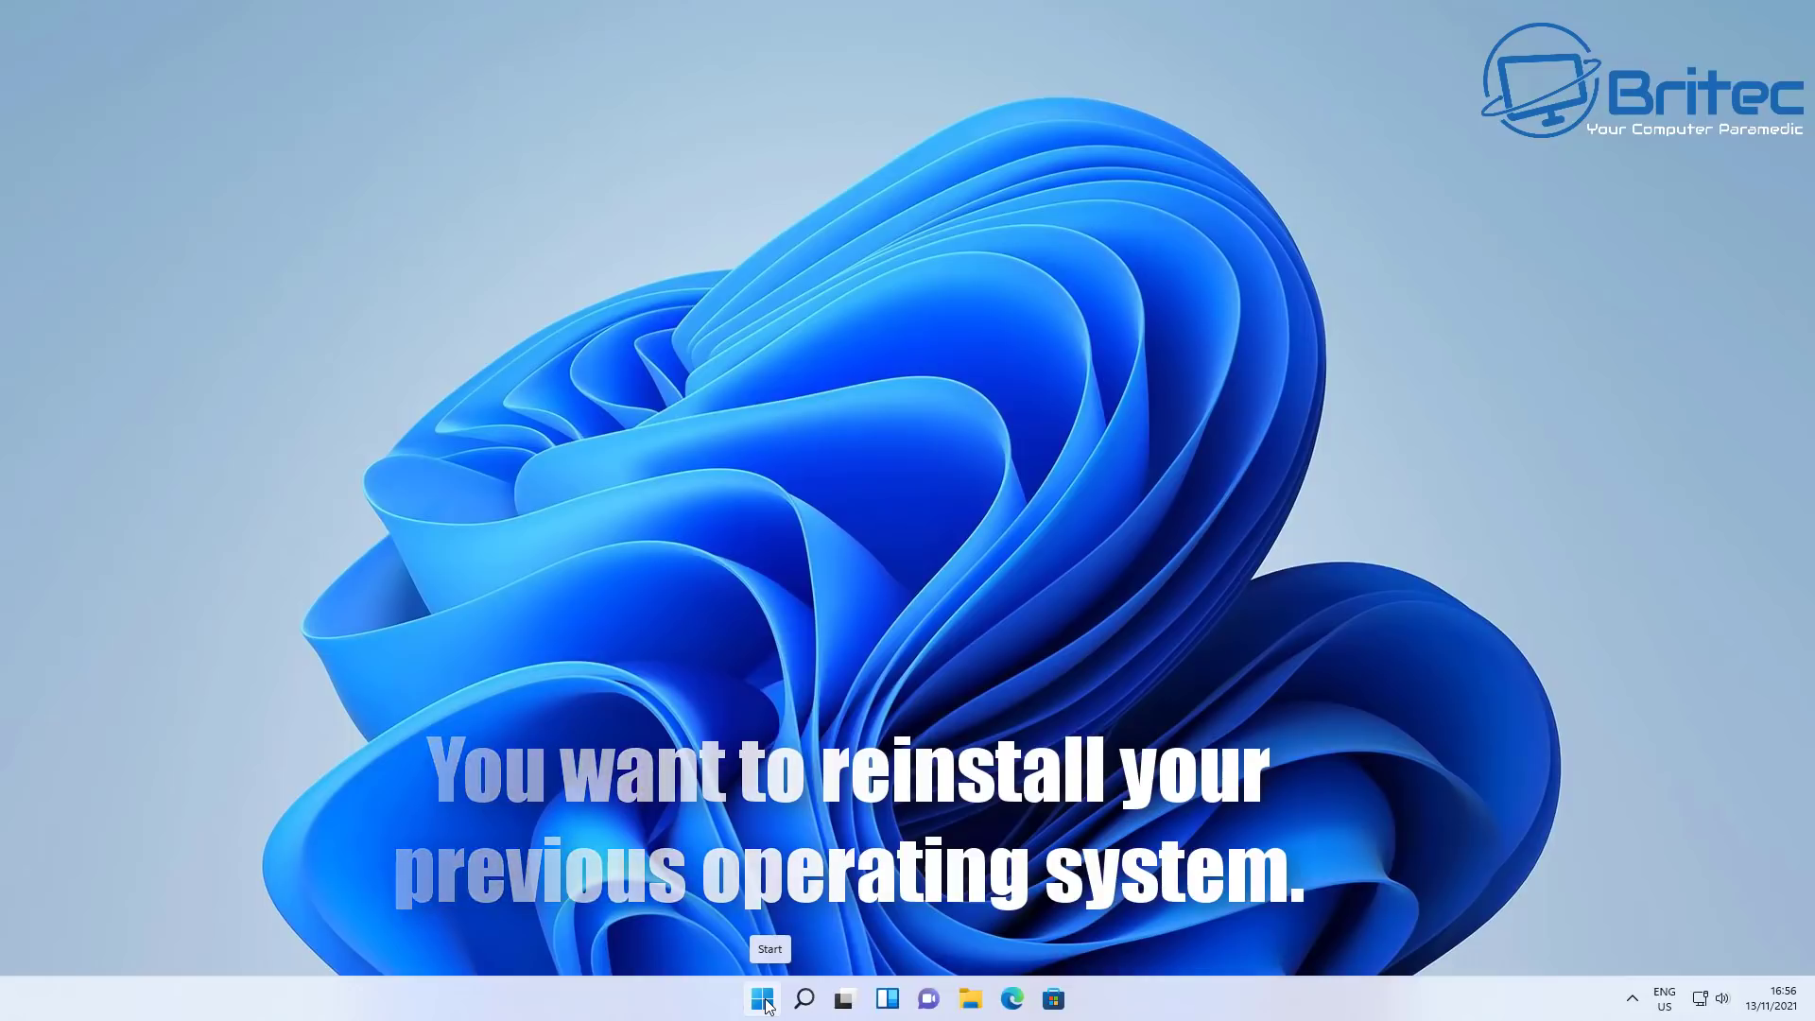
Check the Go back option on the Recovery page of the System settings, and close Settings.
{"action": "left_click", "coordinate": [764, 1001]}
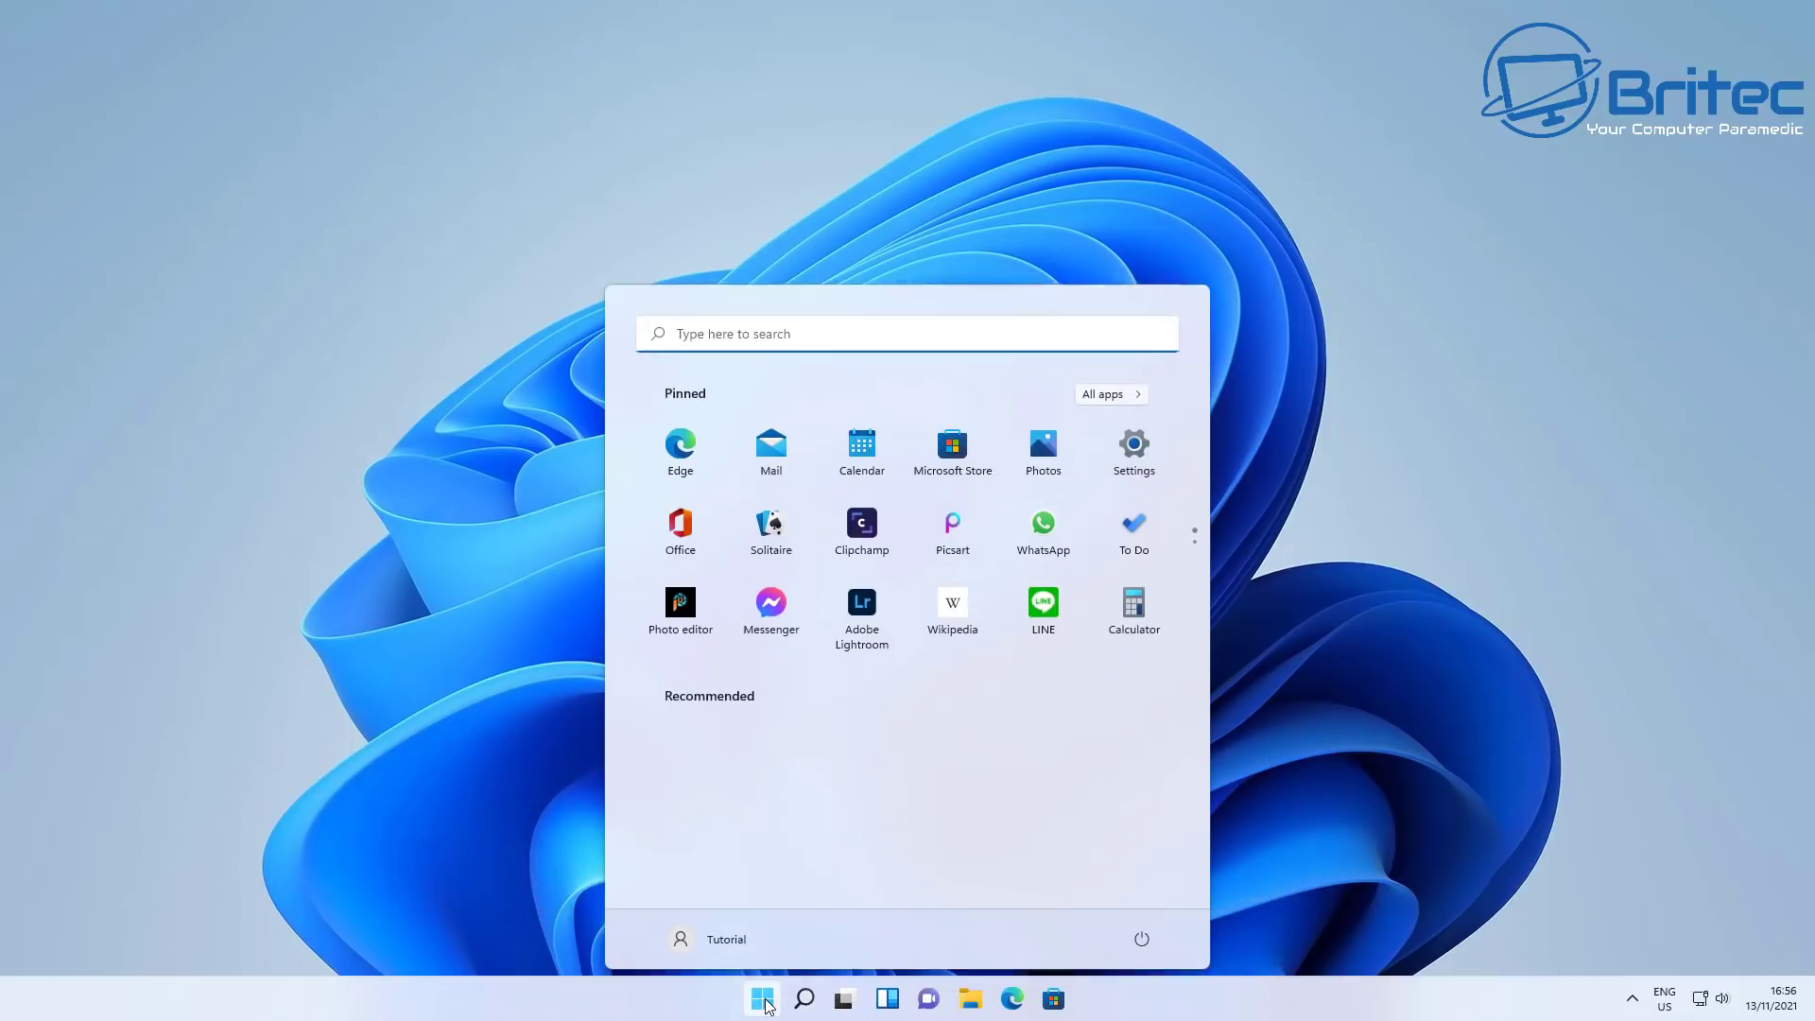
{"action": "left_click", "coordinate": [1133, 440]}
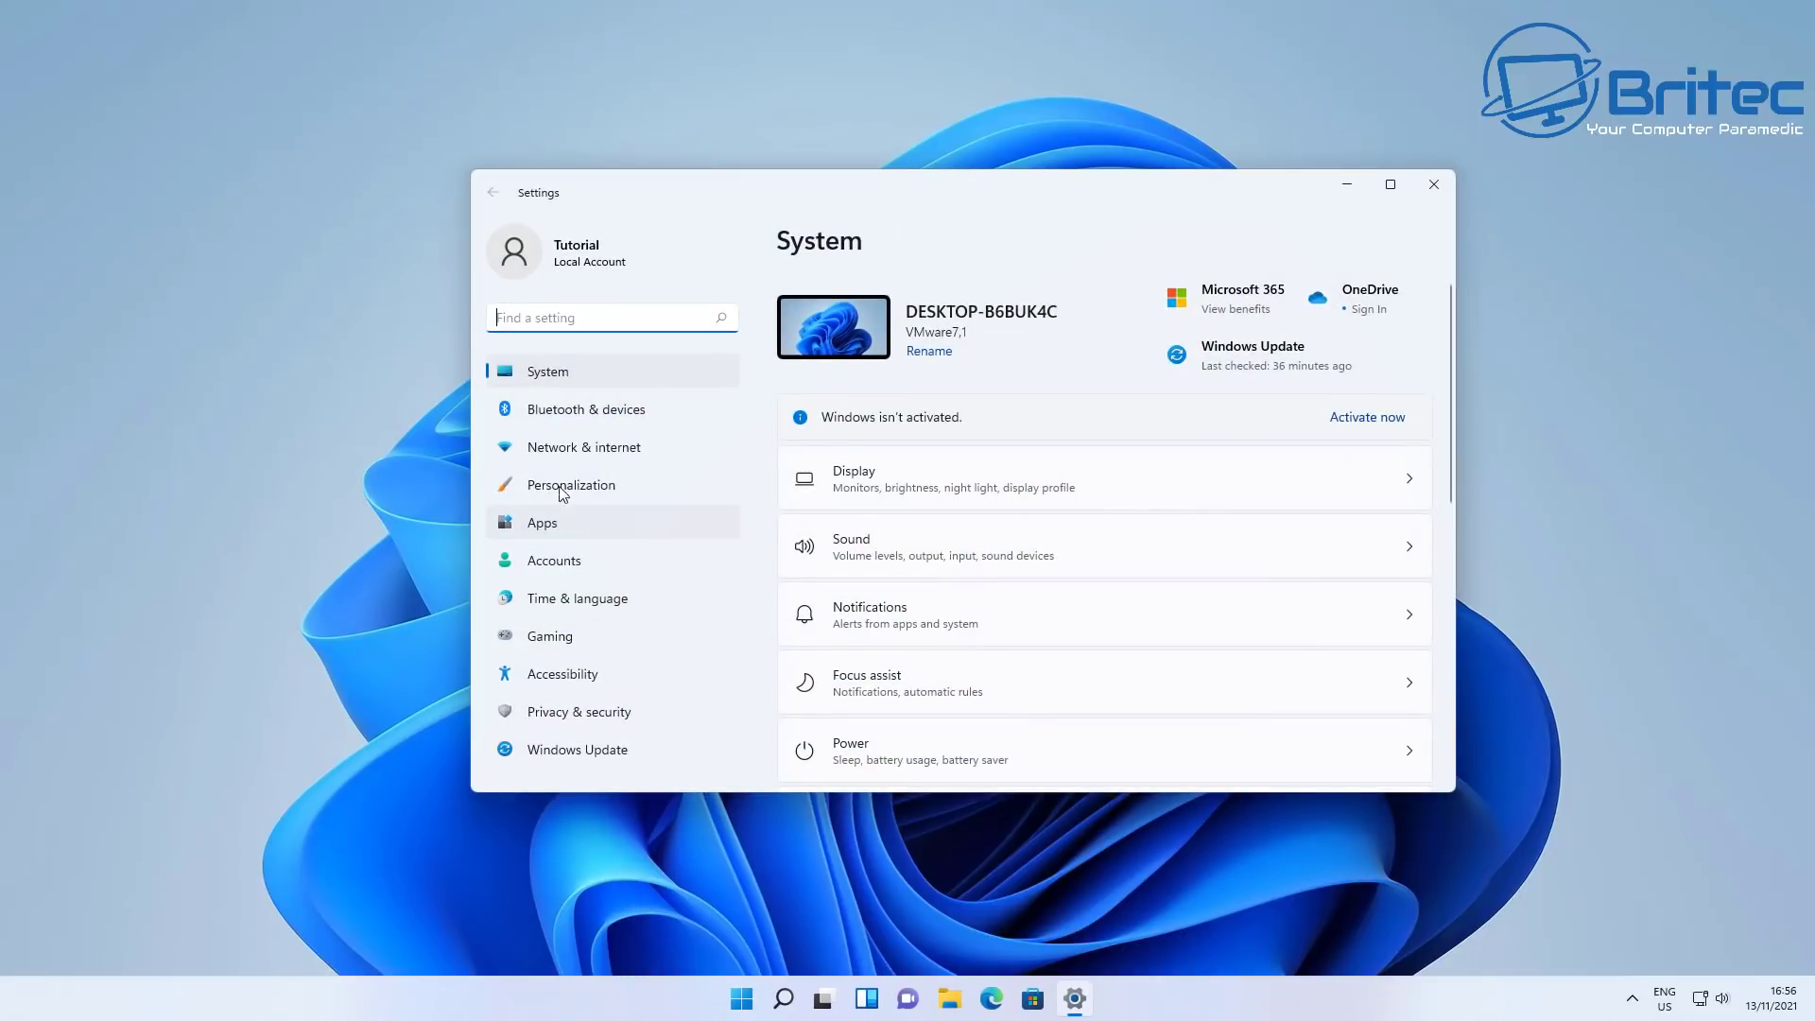
{"action": "scroll", "coordinate": [1025, 640], "scroll_direction": "down", "scroll_amount": 4}
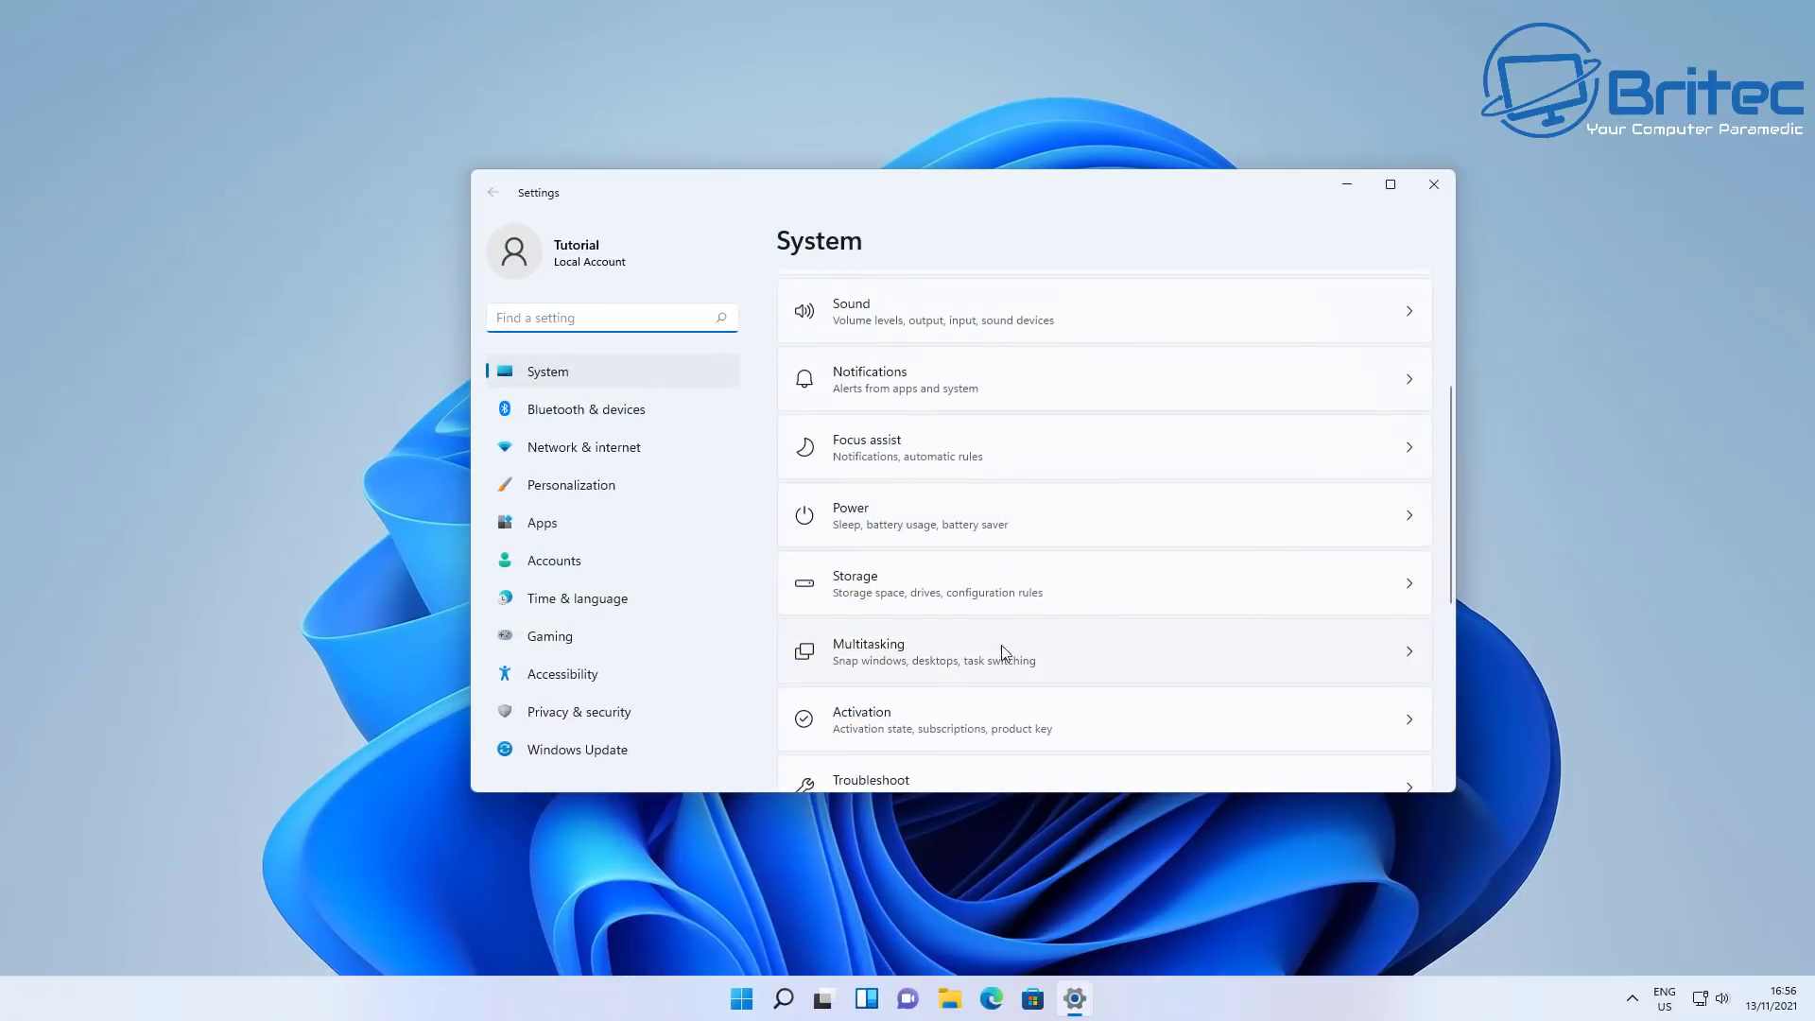
{"action": "scroll", "coordinate": [926, 670], "scroll_direction": "down", "scroll_amount": 1}
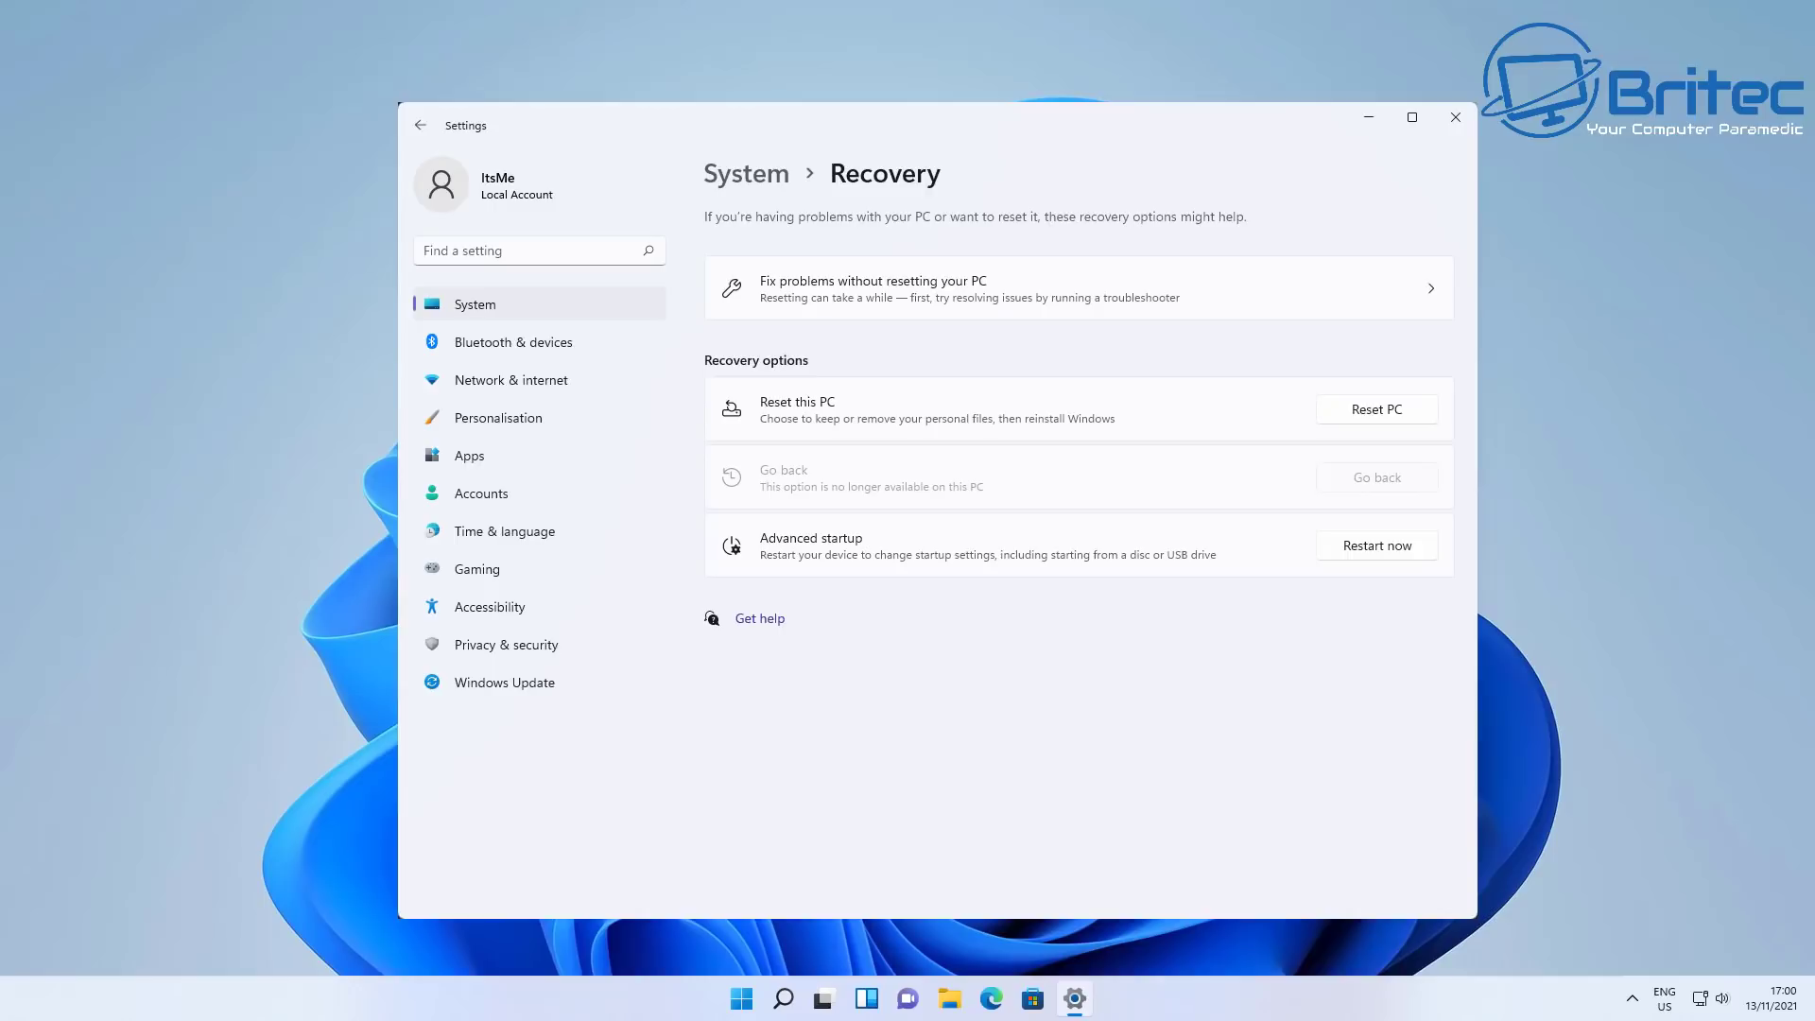
{"action": "key", "text": "alt+F4"}
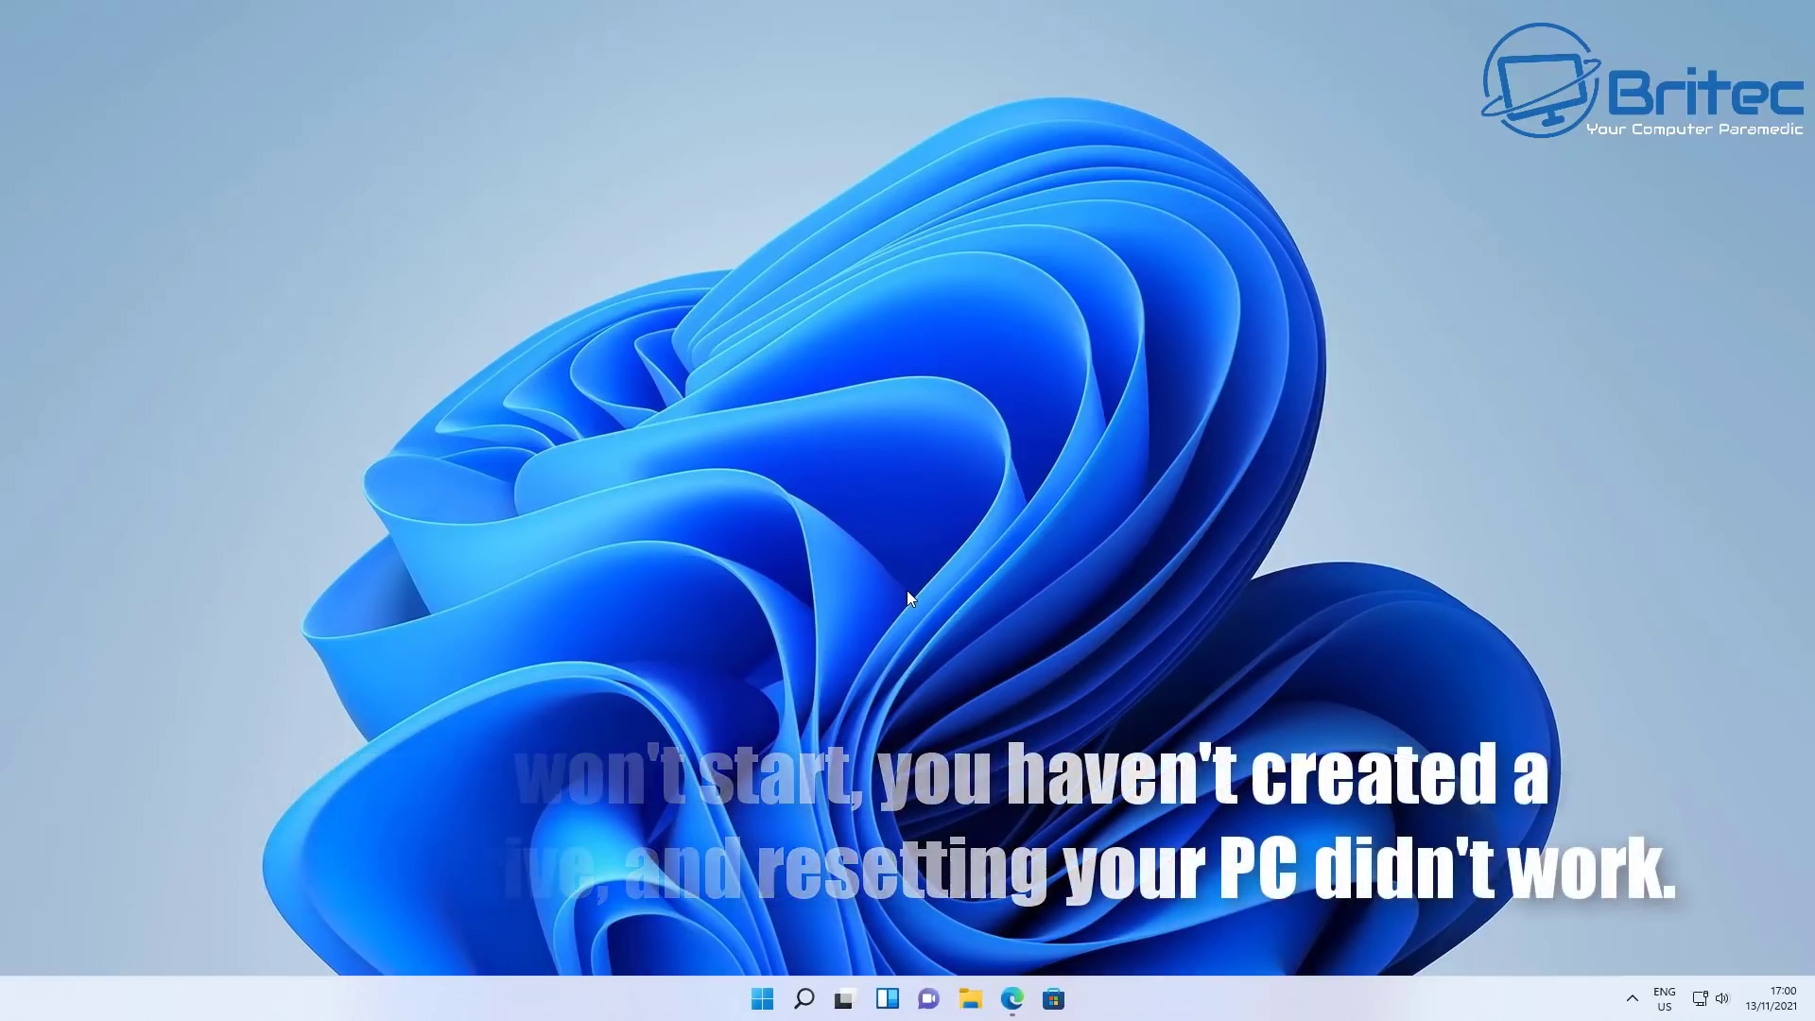
Download the media creation tool for Windows 11 installation media from Microsoft's Windows 11 download page in Edge.
{"action": "left_click", "coordinate": [1012, 999]}
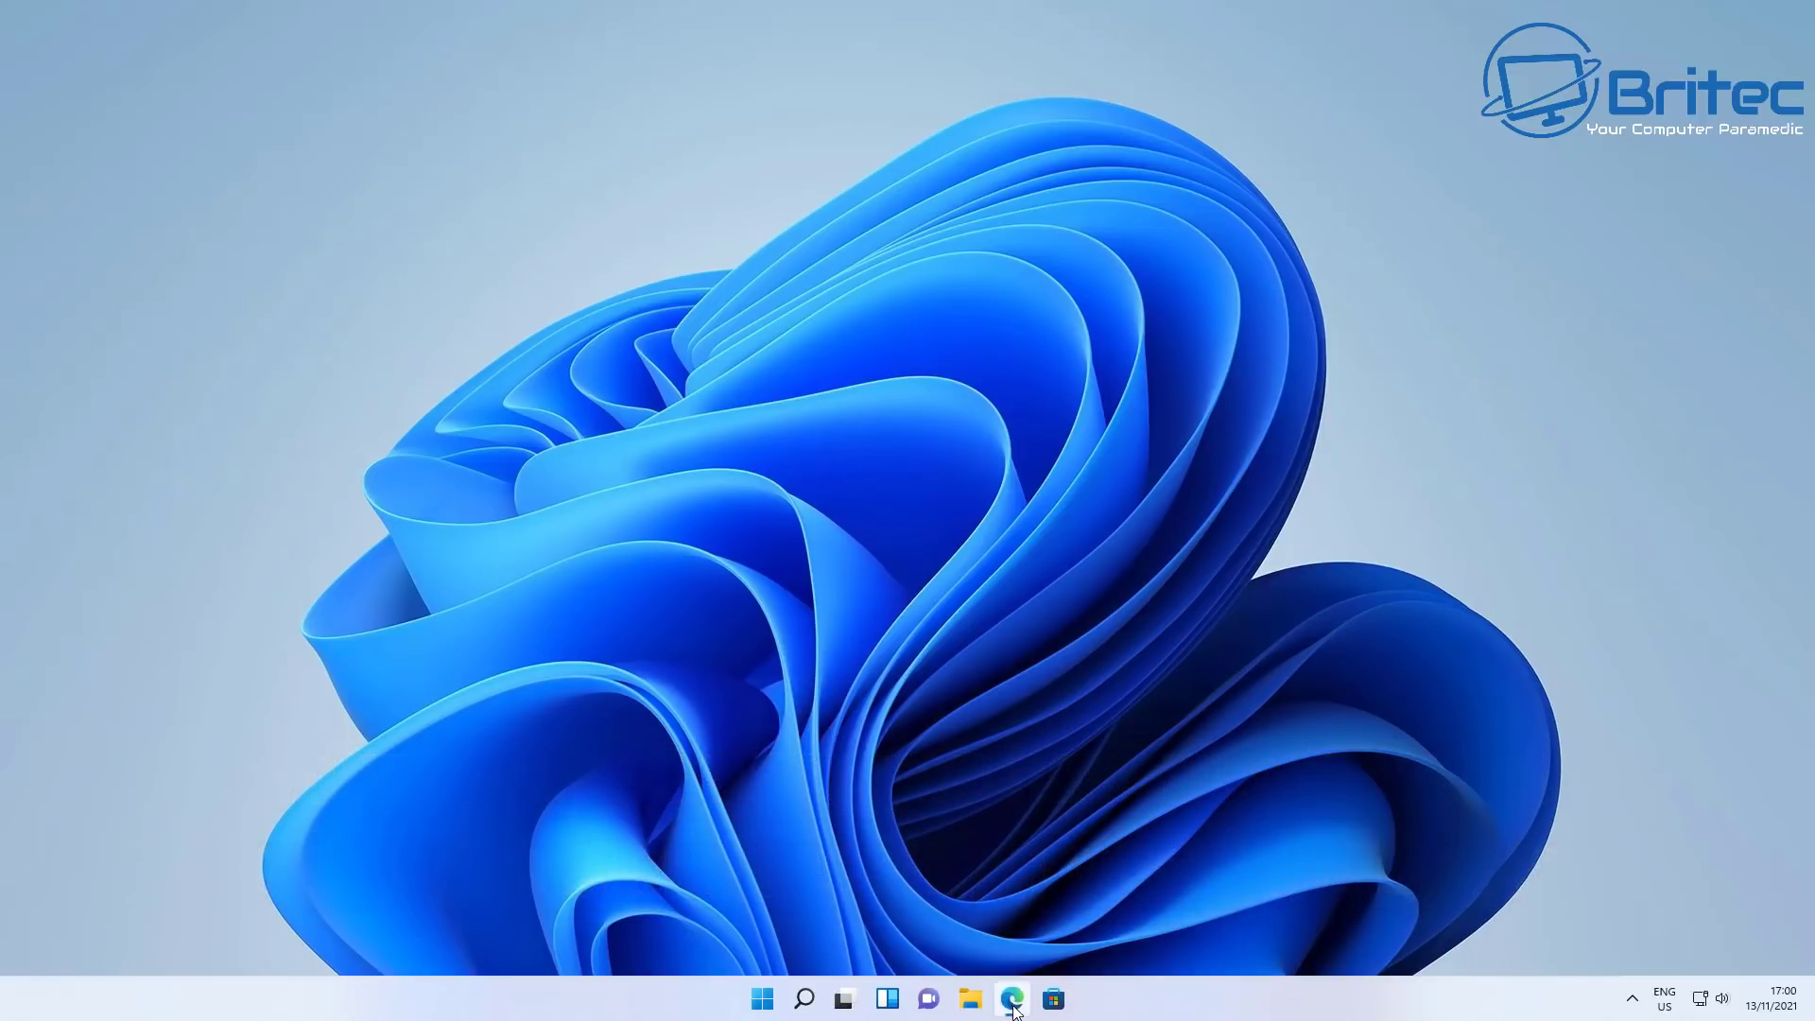
{"action": "scroll", "coordinate": [1276, 591], "scroll_direction": "down", "scroll_amount": 4}
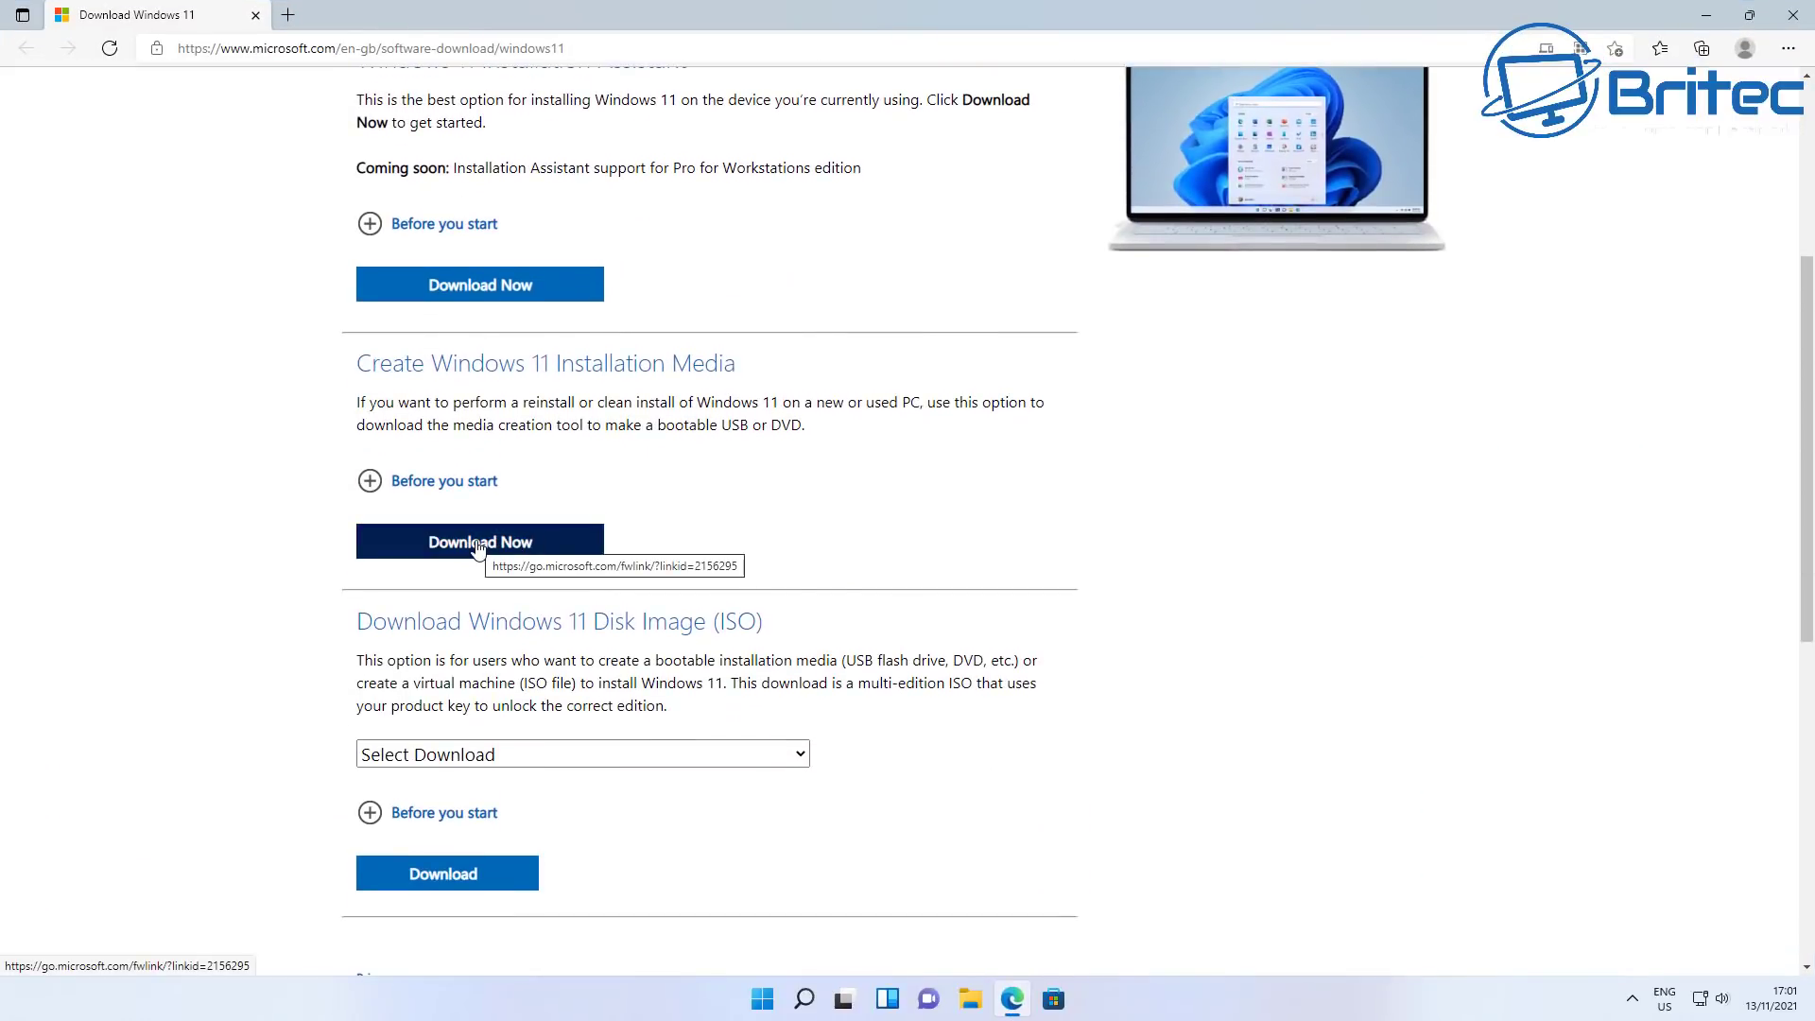
{"action": "scroll", "coordinate": [477, 547], "scroll_direction": "up", "scroll_amount": 1}
{"action": "left_click", "coordinate": [436, 684]}
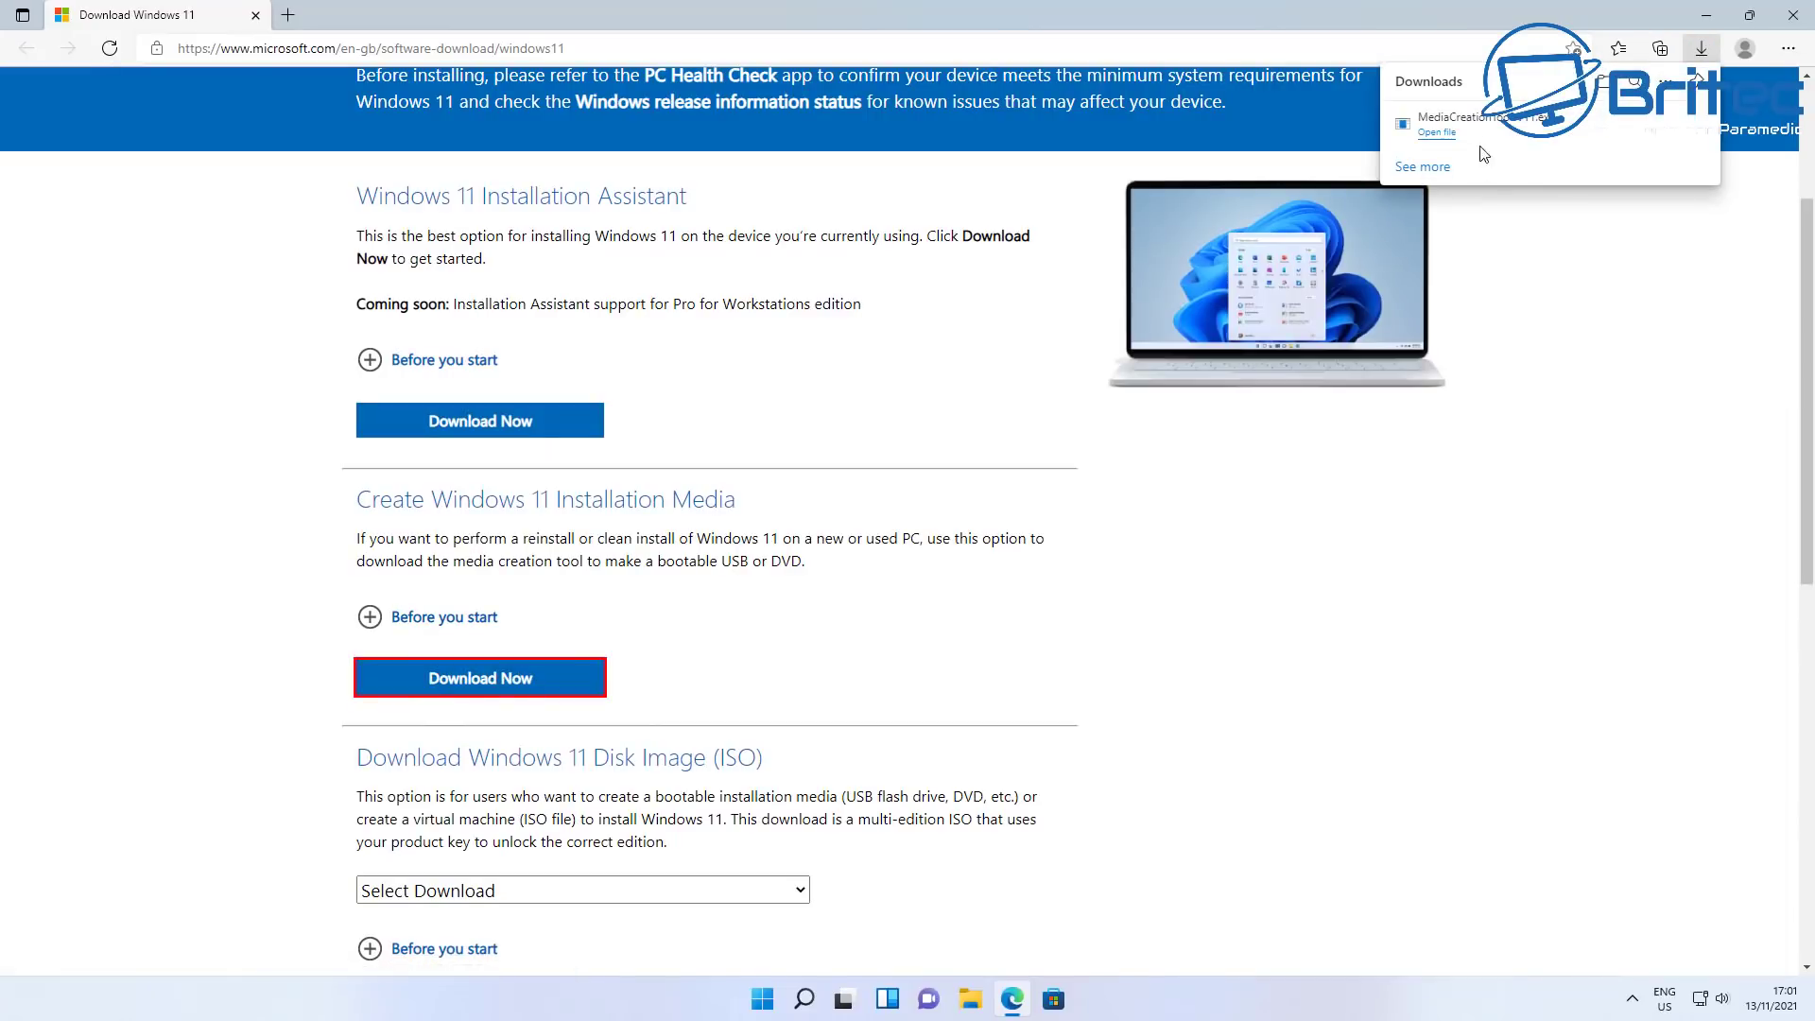
Run the downloaded media creation tool with permission to make changes, accept its license terms, and continue with the recommended language and edition.
{"action": "left_click", "coordinate": [1494, 138]}
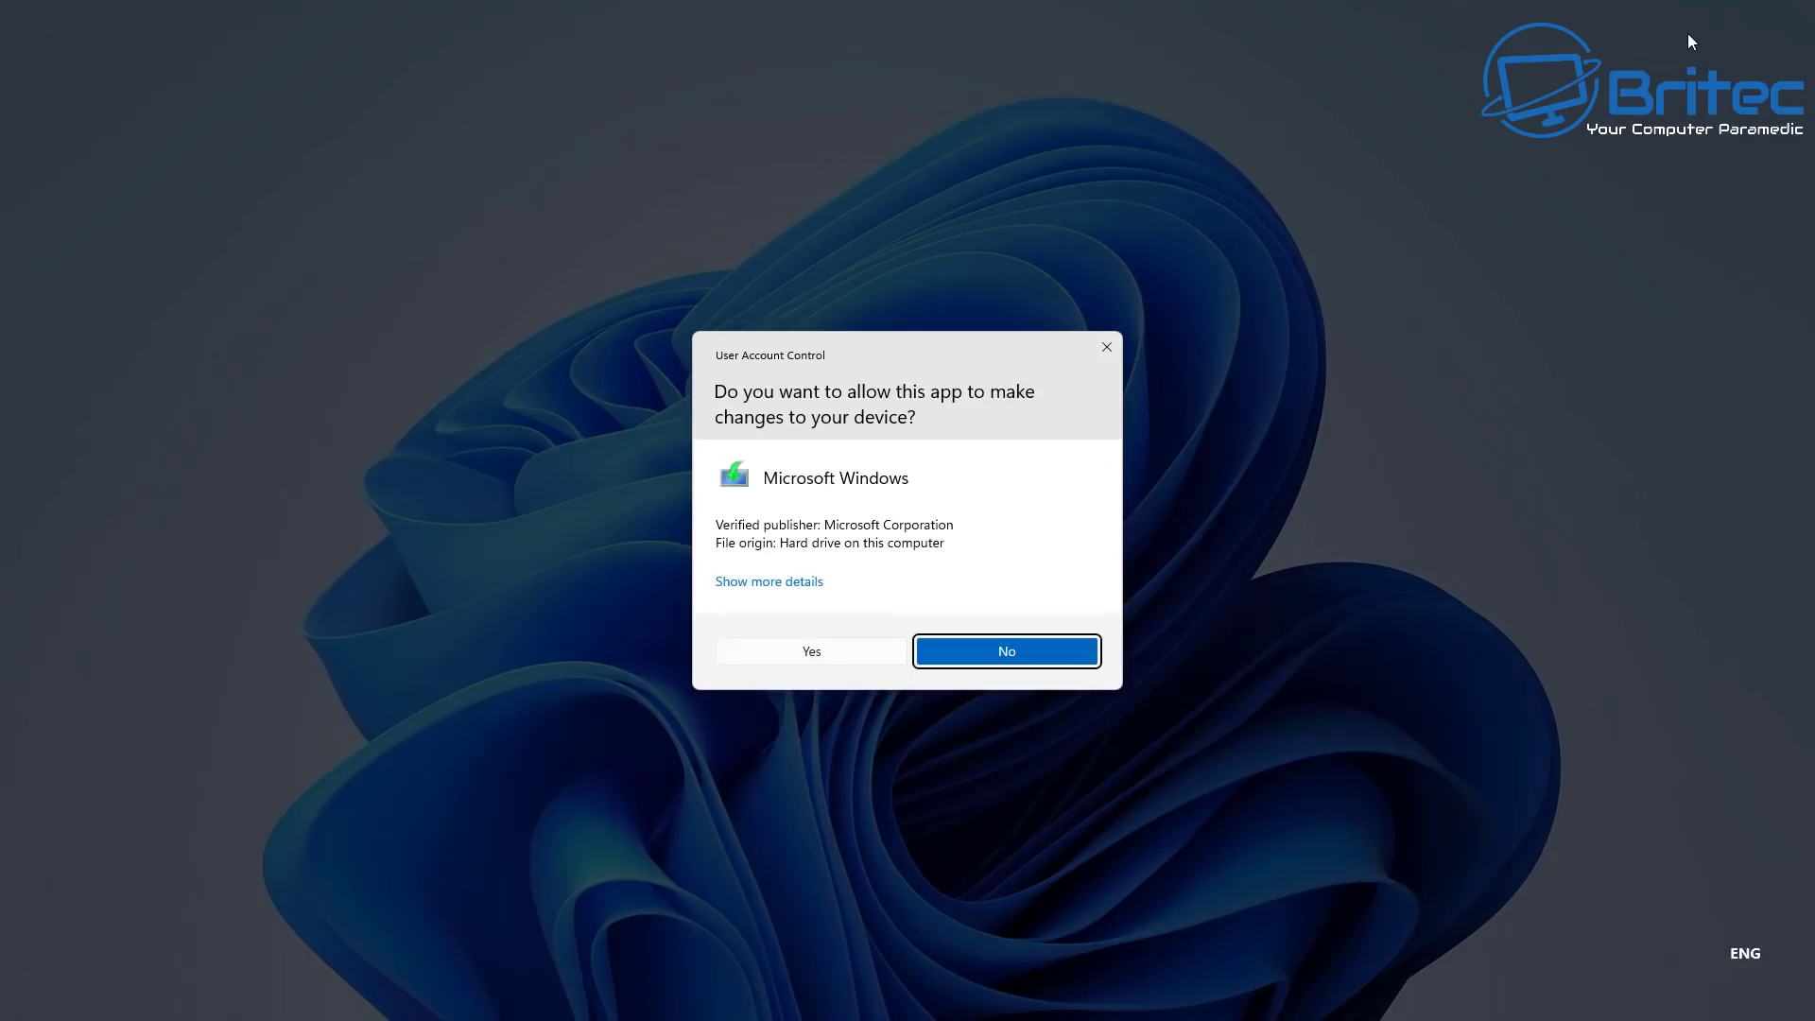
{"action": "left_click", "coordinate": [860, 651]}
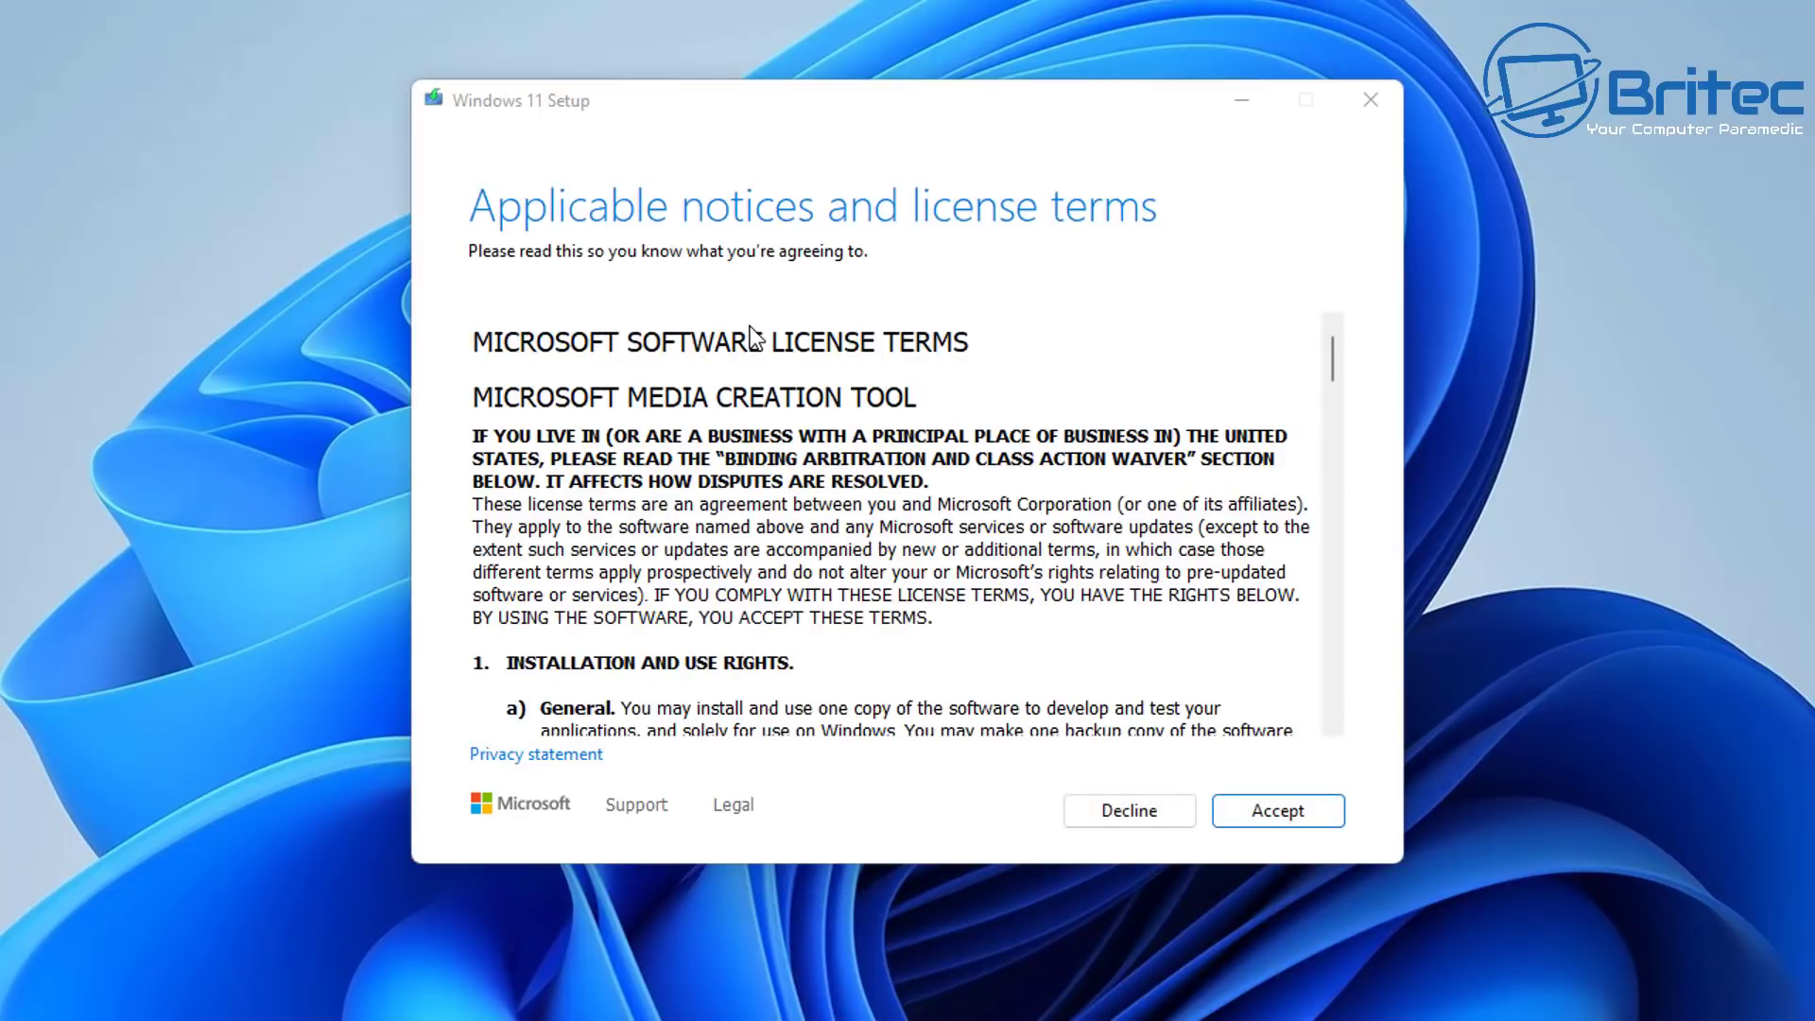
{"action": "left_click", "coordinate": [1278, 813]}
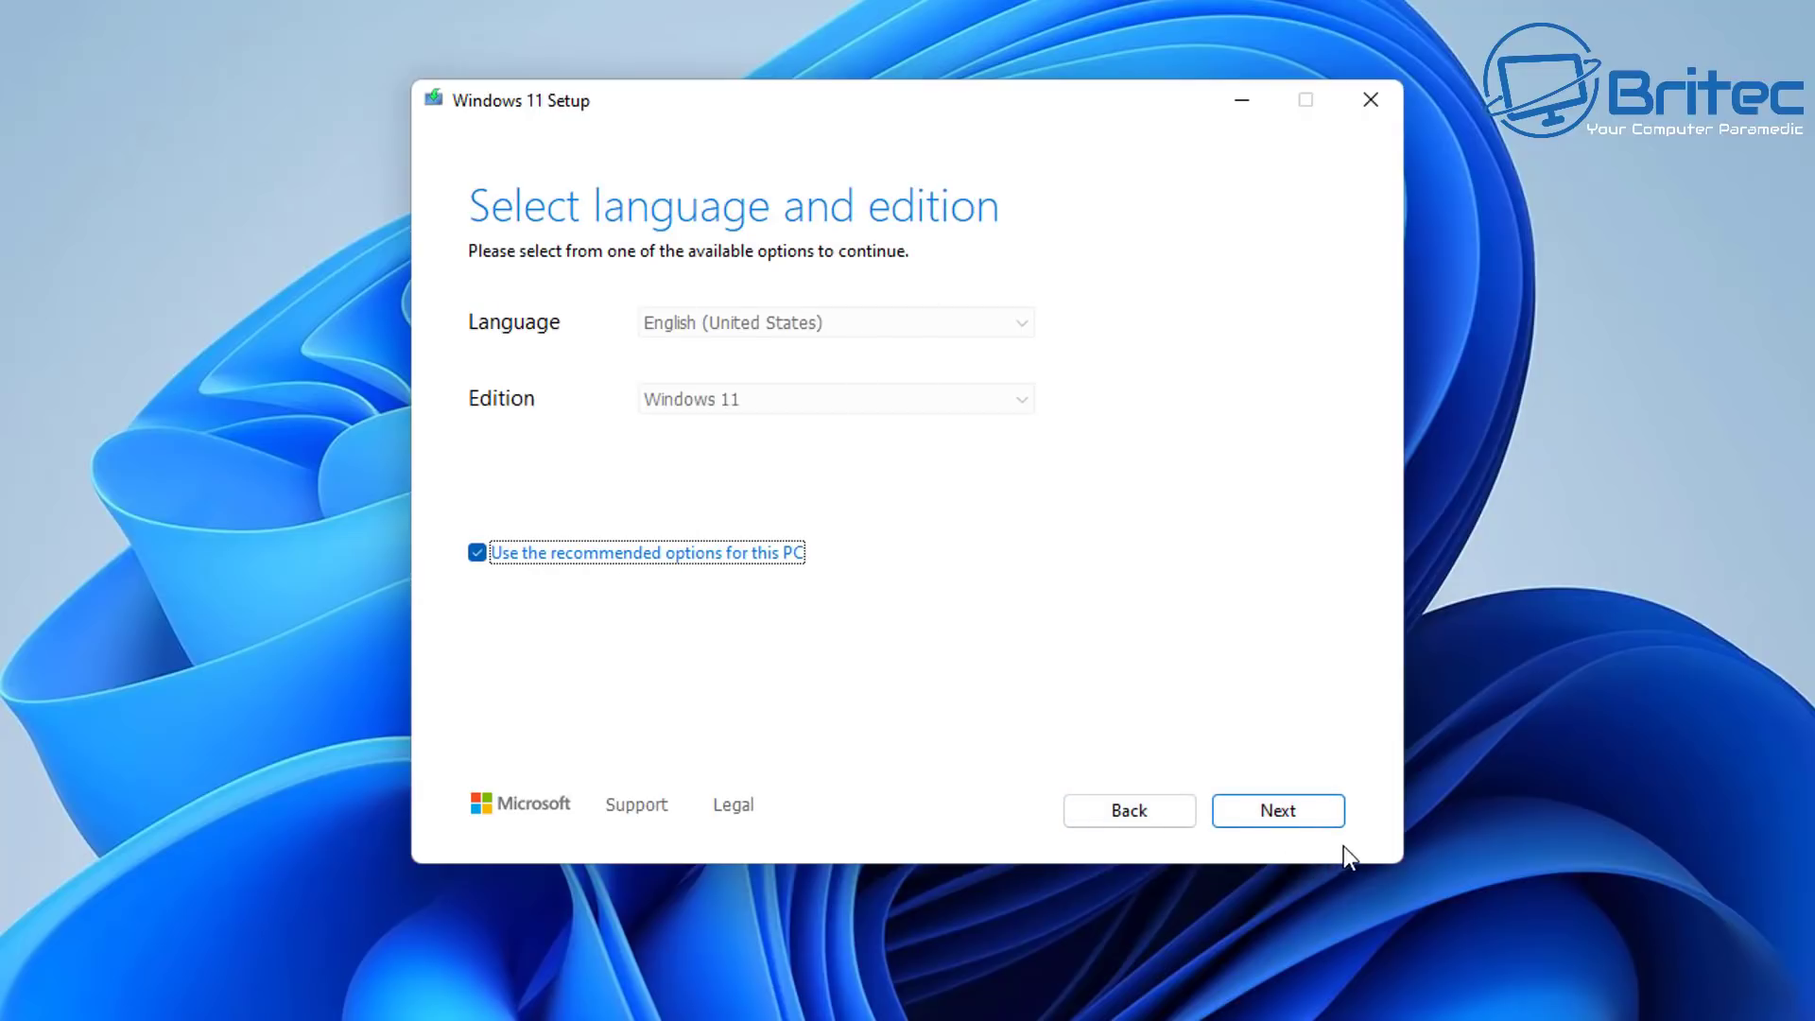
{"action": "left_click", "coordinate": [1300, 813]}
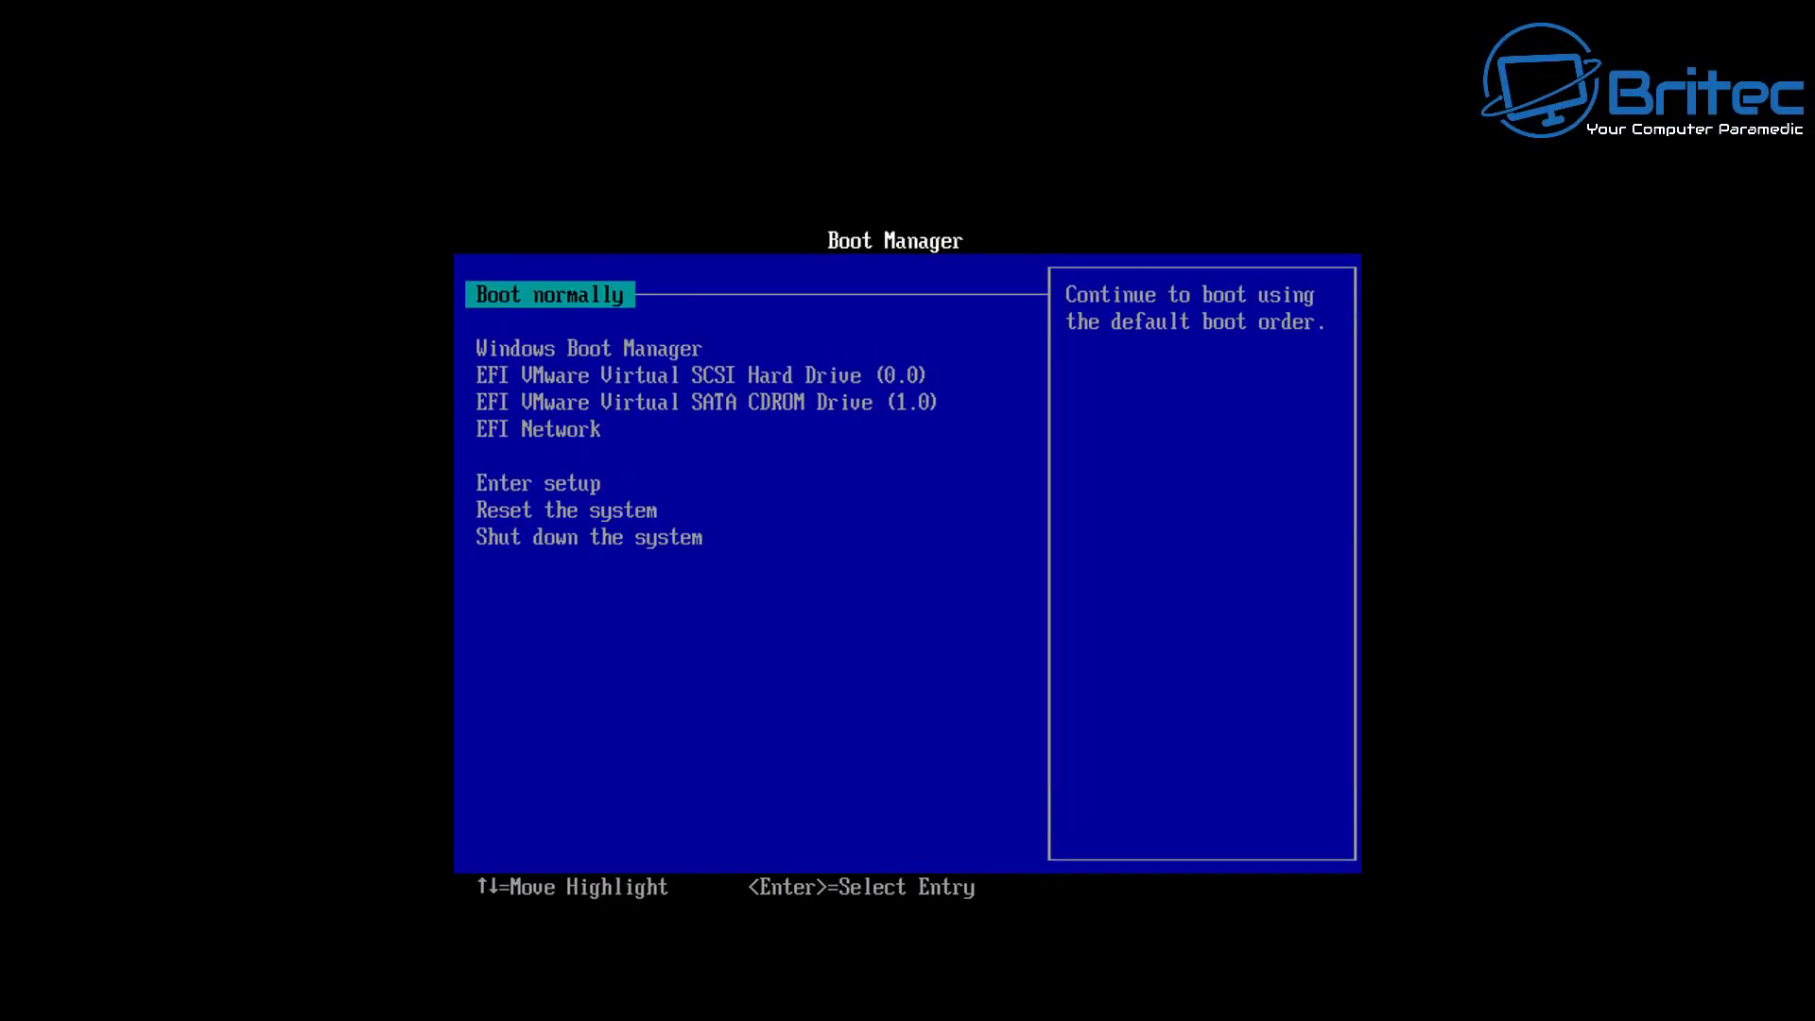
Boot the computer from the EFI VMware Virtual SATA CDROM Drive (1.0) into Windows Setup.
{"action": "key", "text": "Down"}
{"action": "key", "text": "Down"}
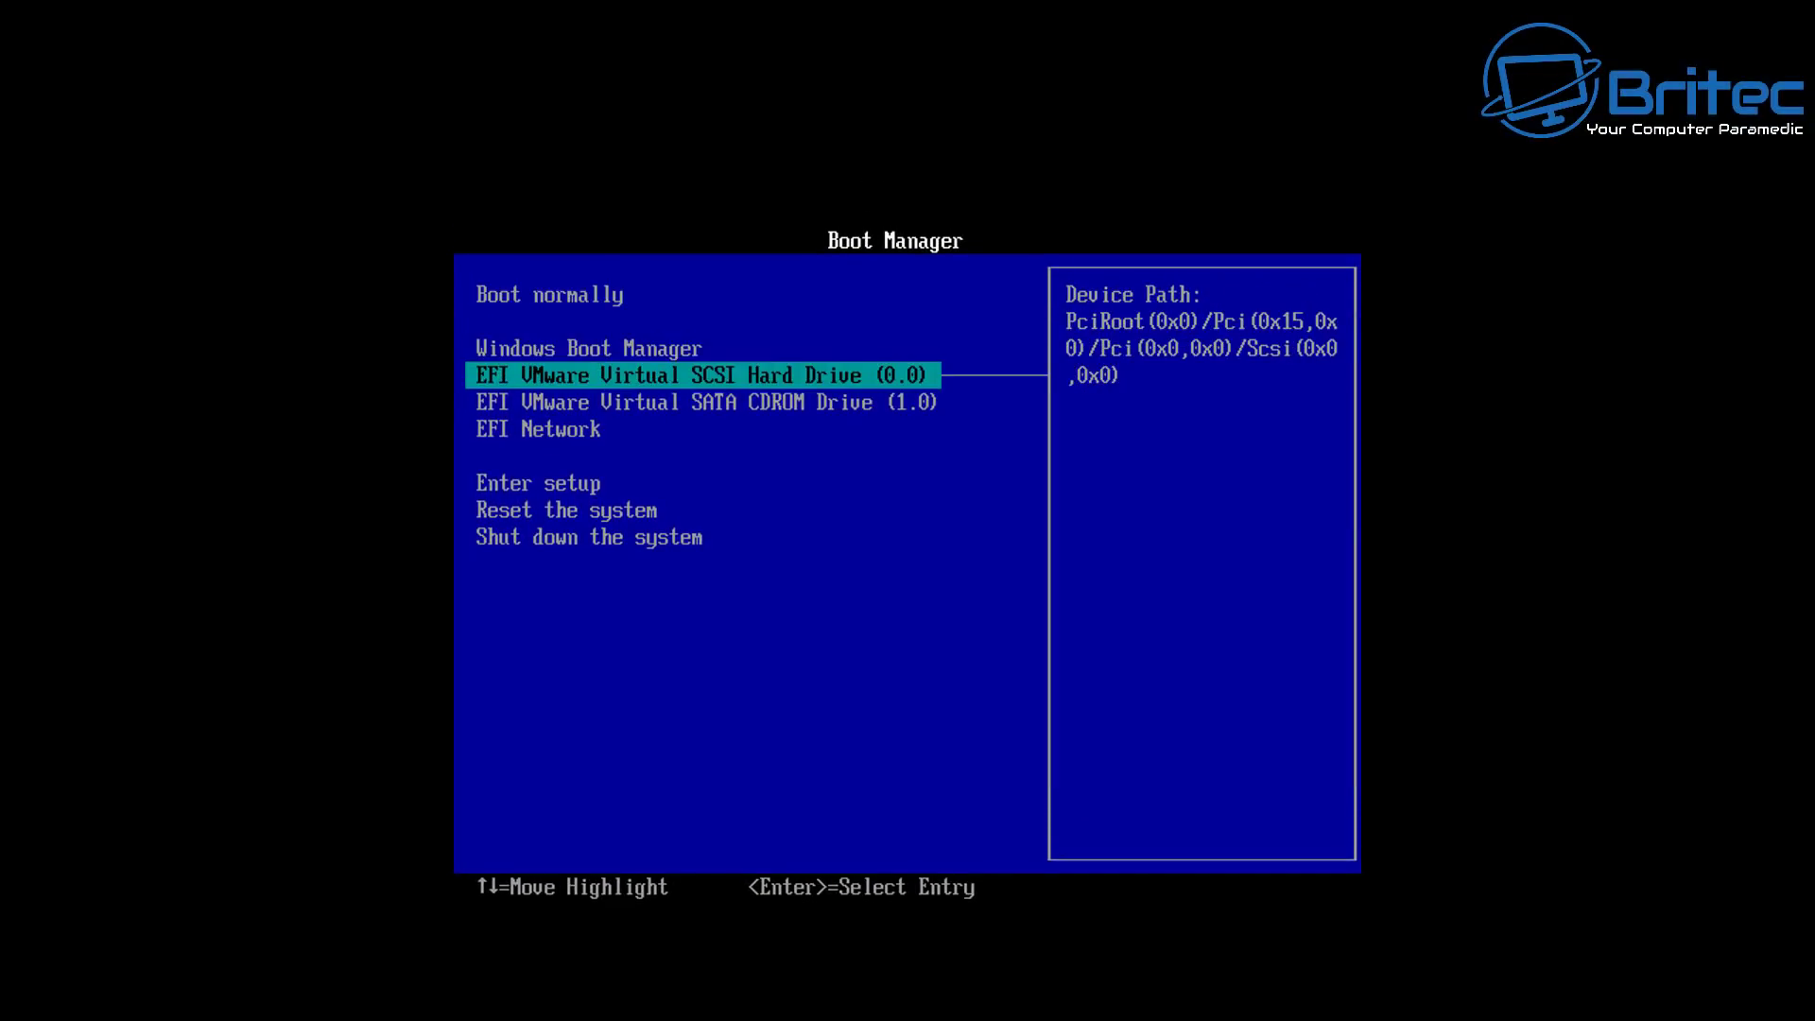
{"action": "key", "text": "Down"}
{"action": "key", "text": "Return"}
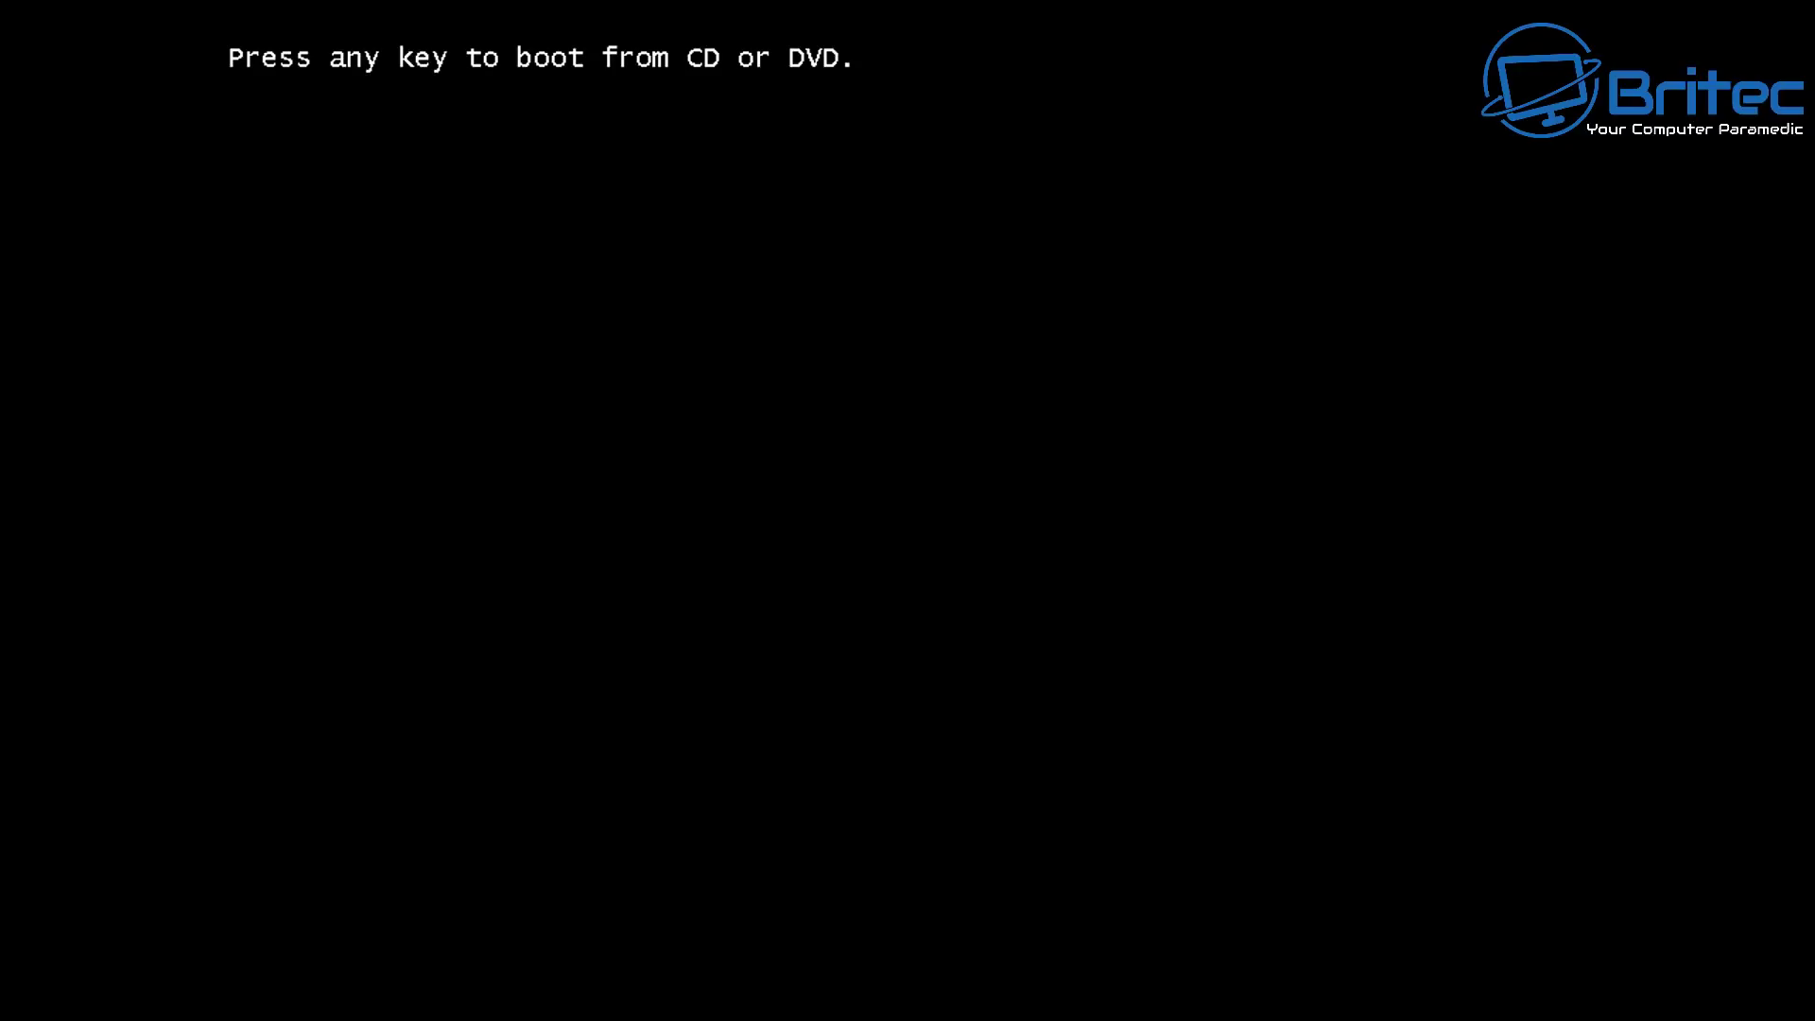
{"action": "key", "text": "Return"}
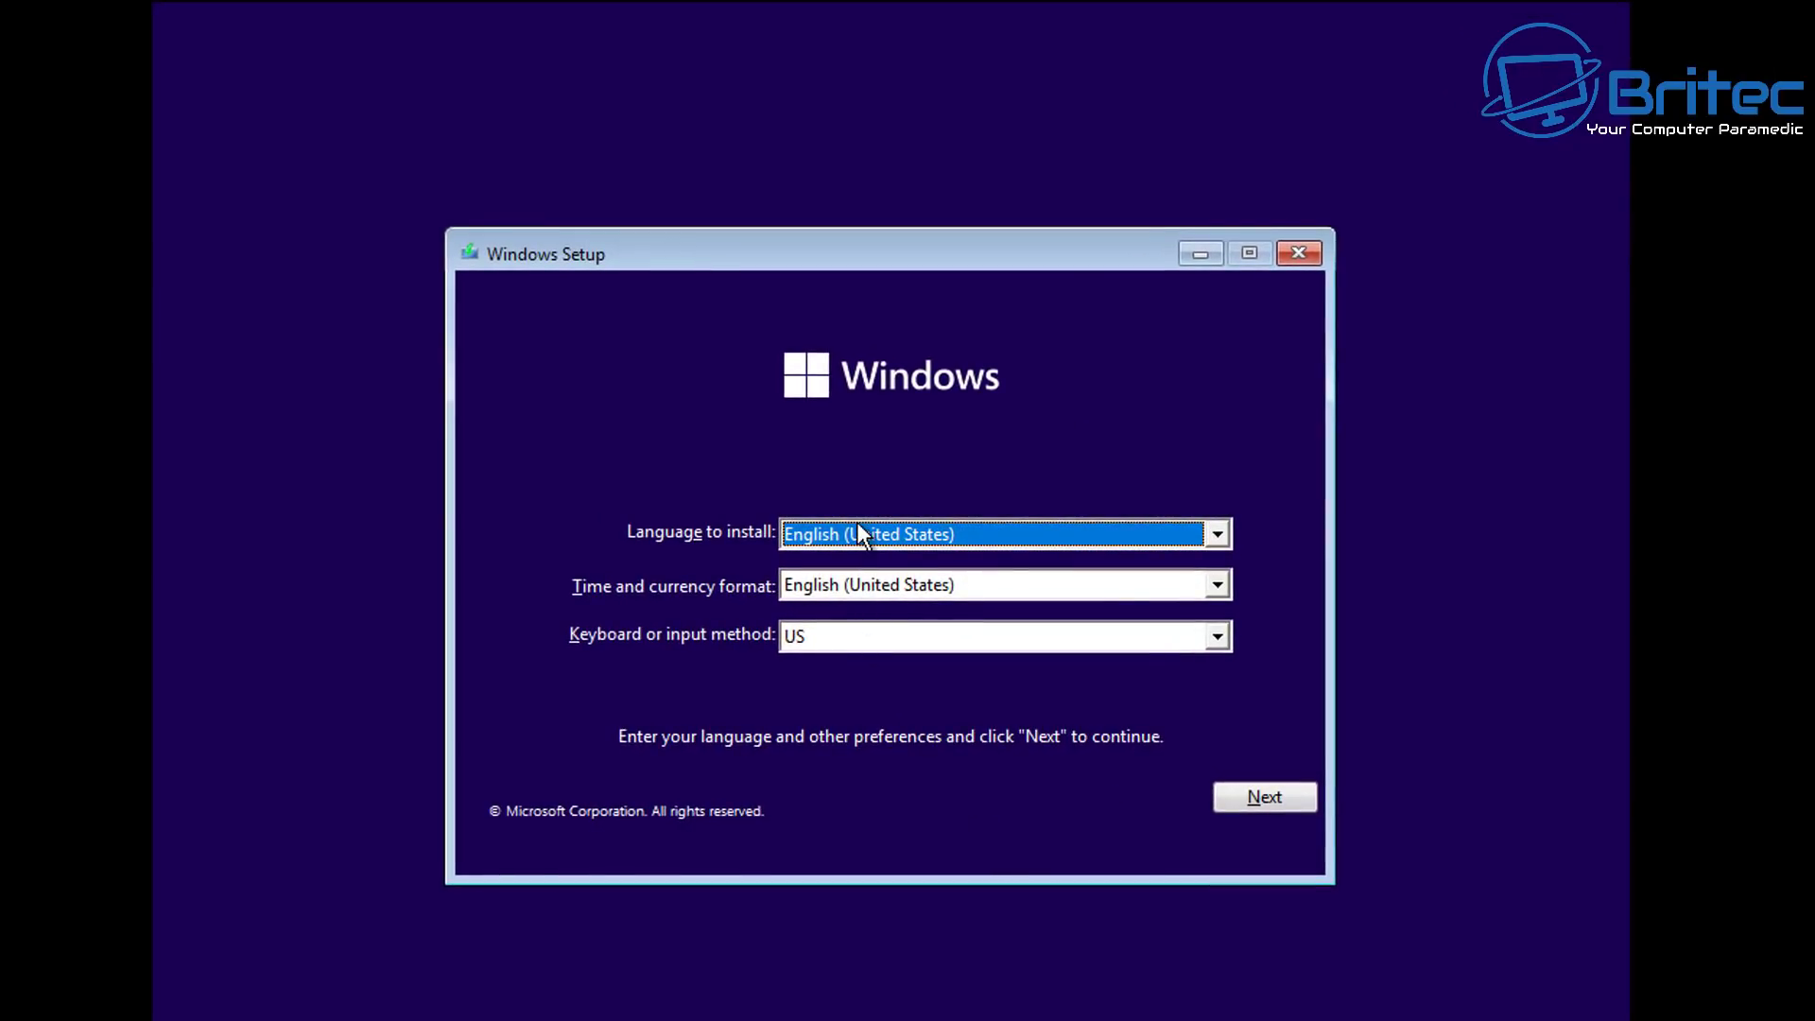
Start the Windows installation with English (United States) and the US keyboard, and continue without a product key.
{"action": "left_click", "coordinate": [1273, 798]}
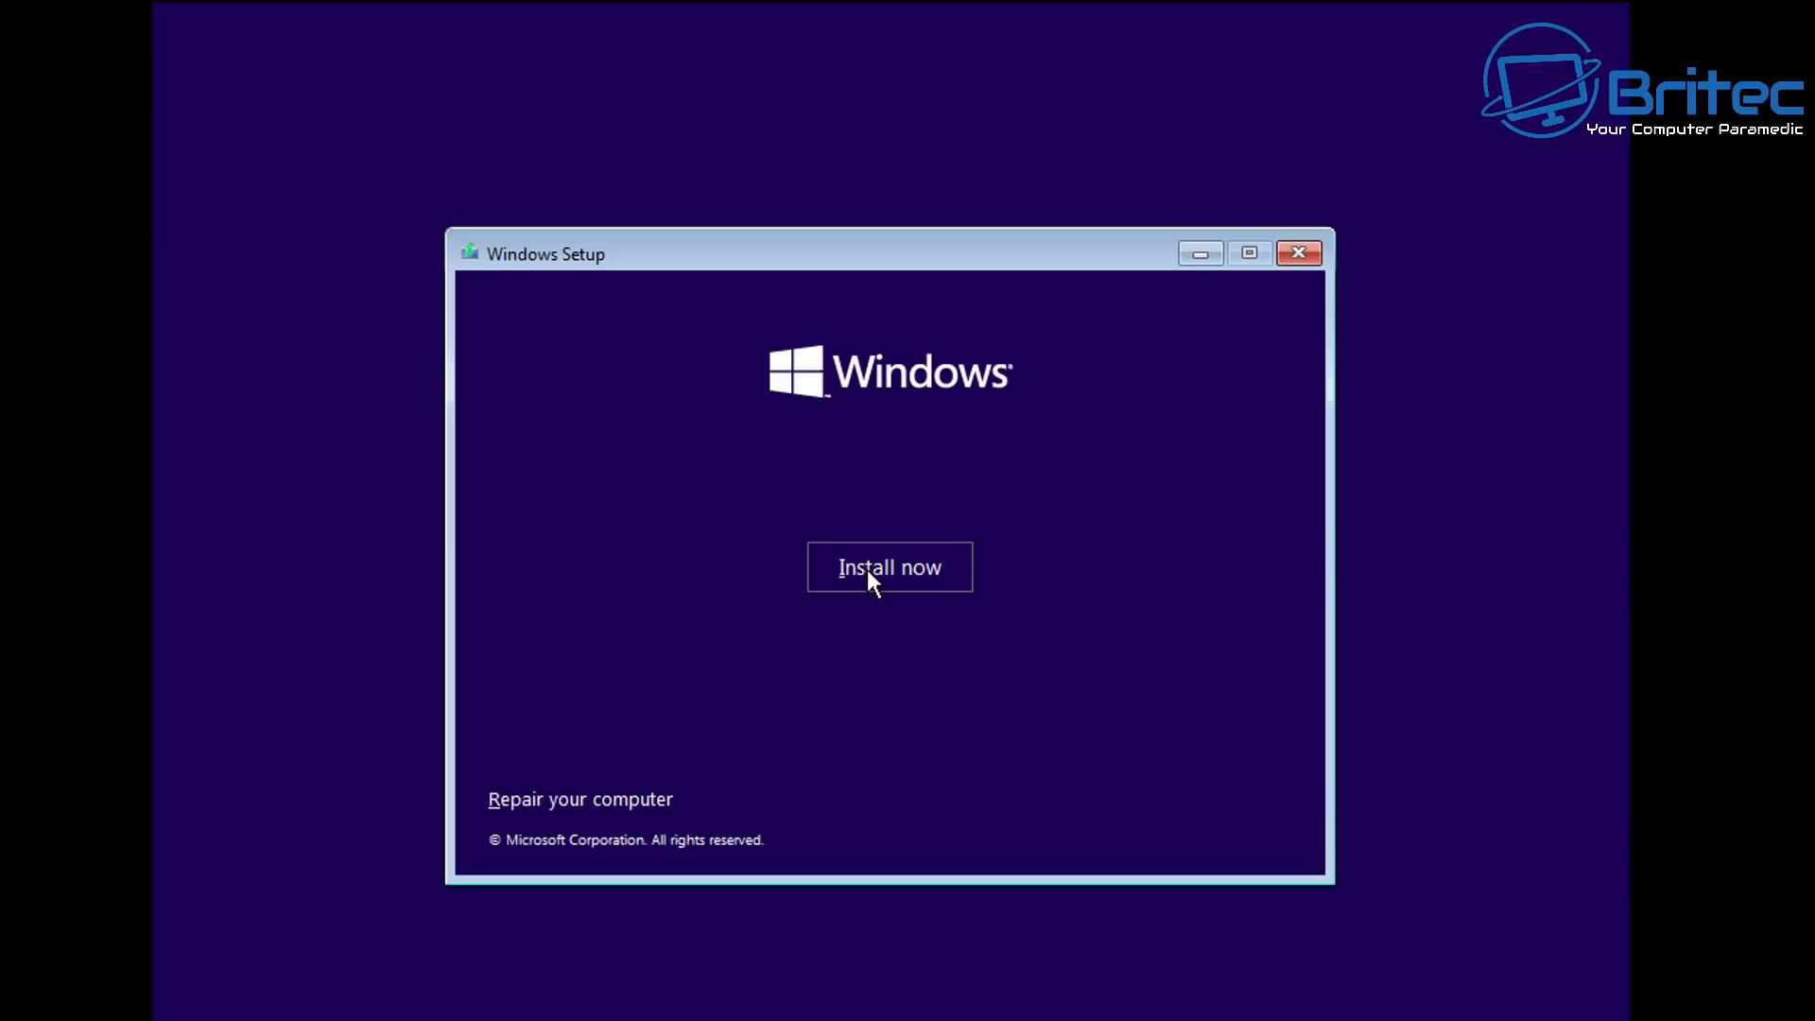
{"action": "left_click", "coordinate": [867, 577]}
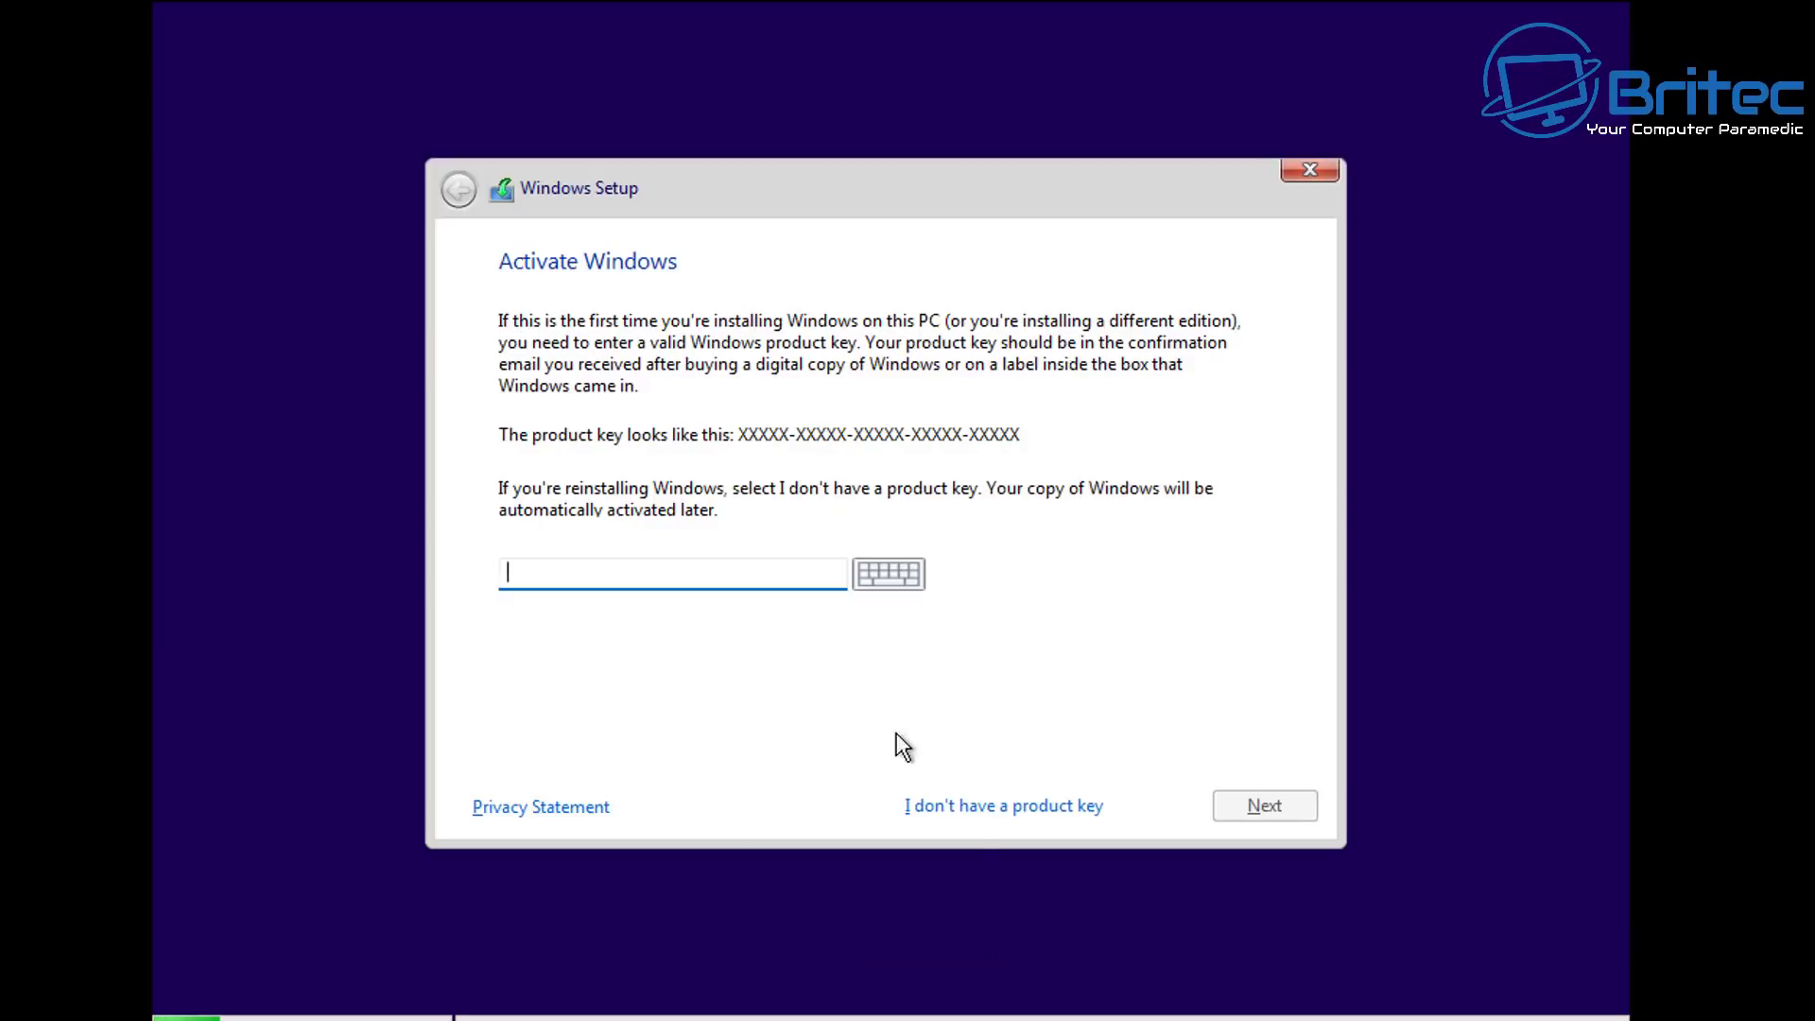
{"action": "left_click", "coordinate": [970, 812]}
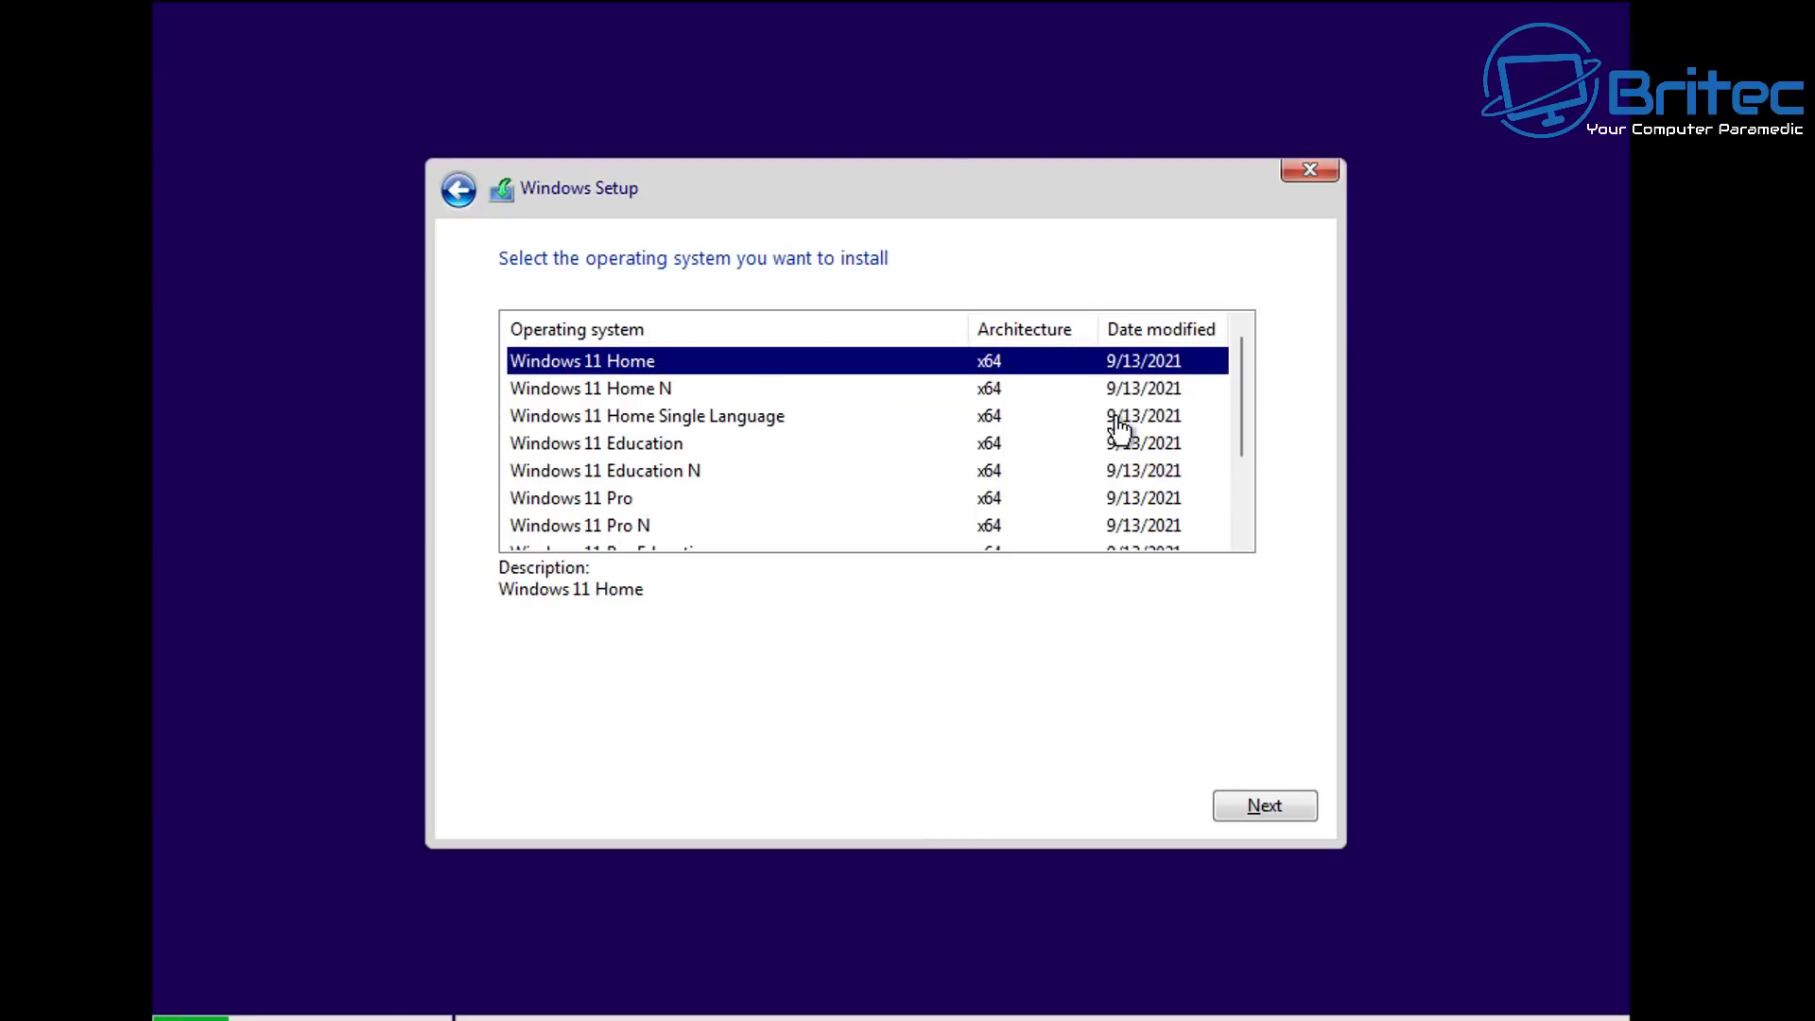
Choose Windows 11 Pro as the operating system to install and continue.
{"action": "left_click_drag", "start_coordinate": [1237, 373], "coordinate": [1243, 468]}
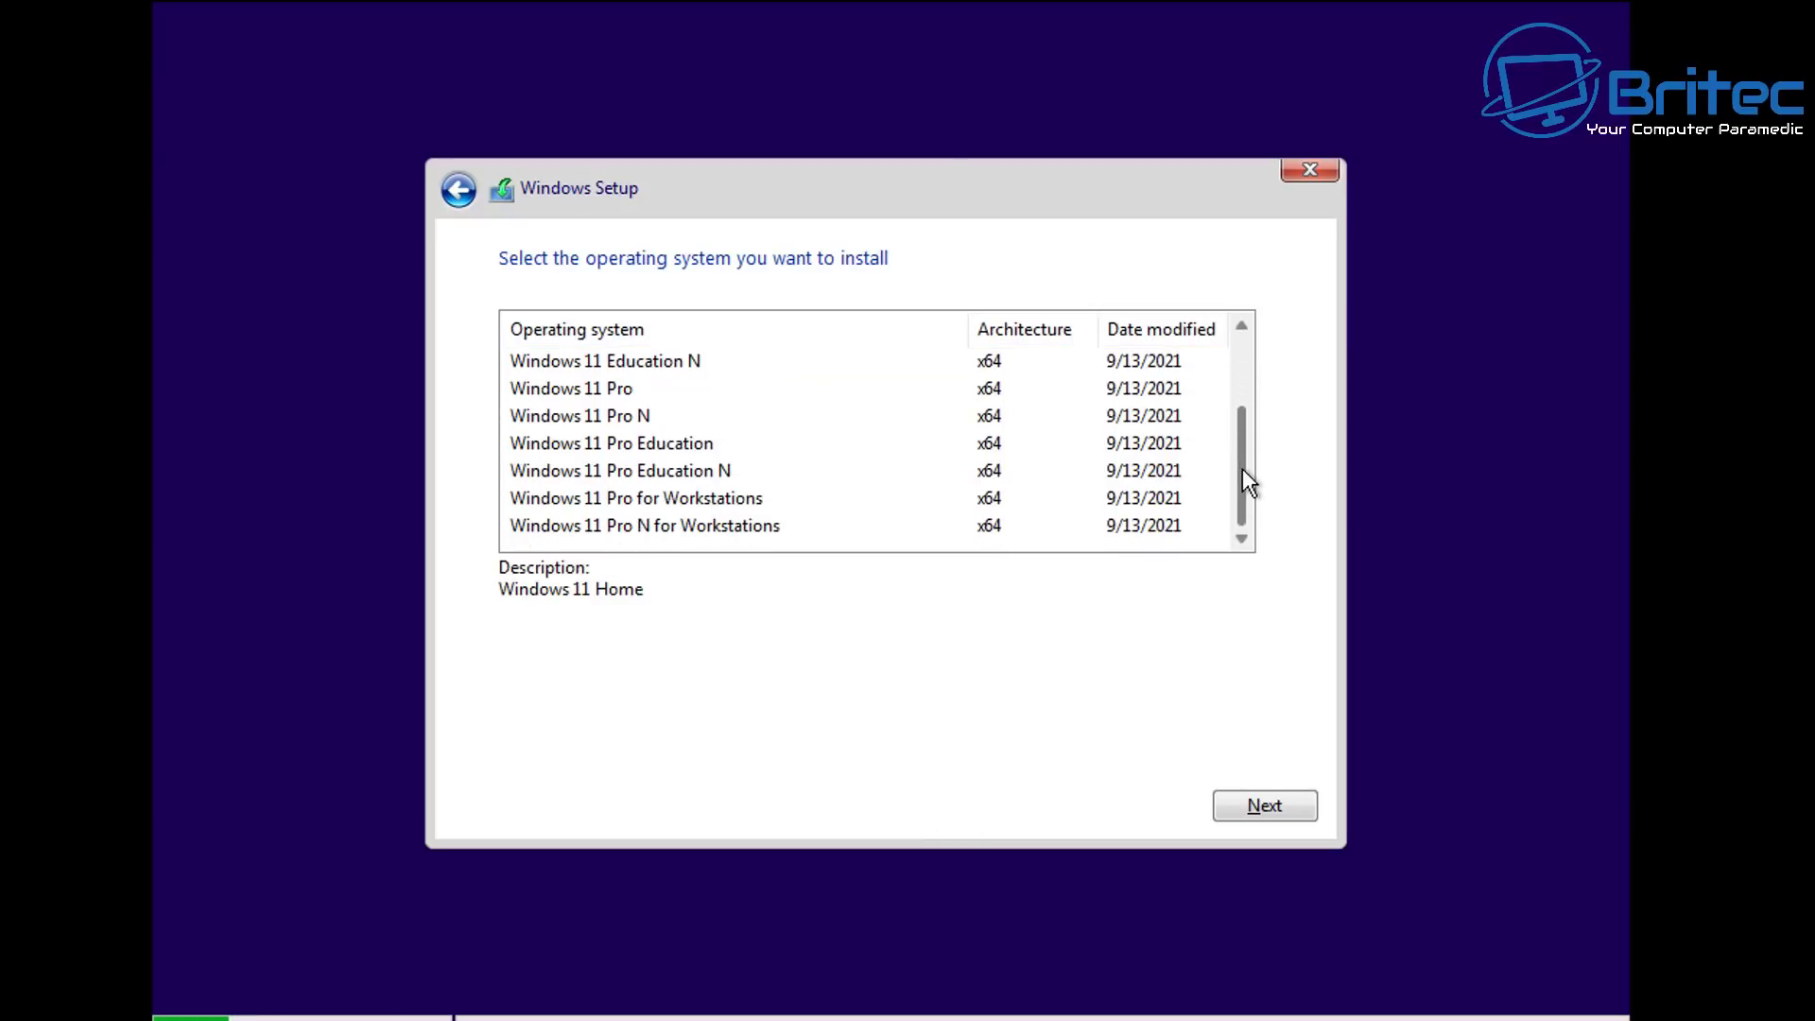
{"action": "left_click", "coordinate": [588, 397]}
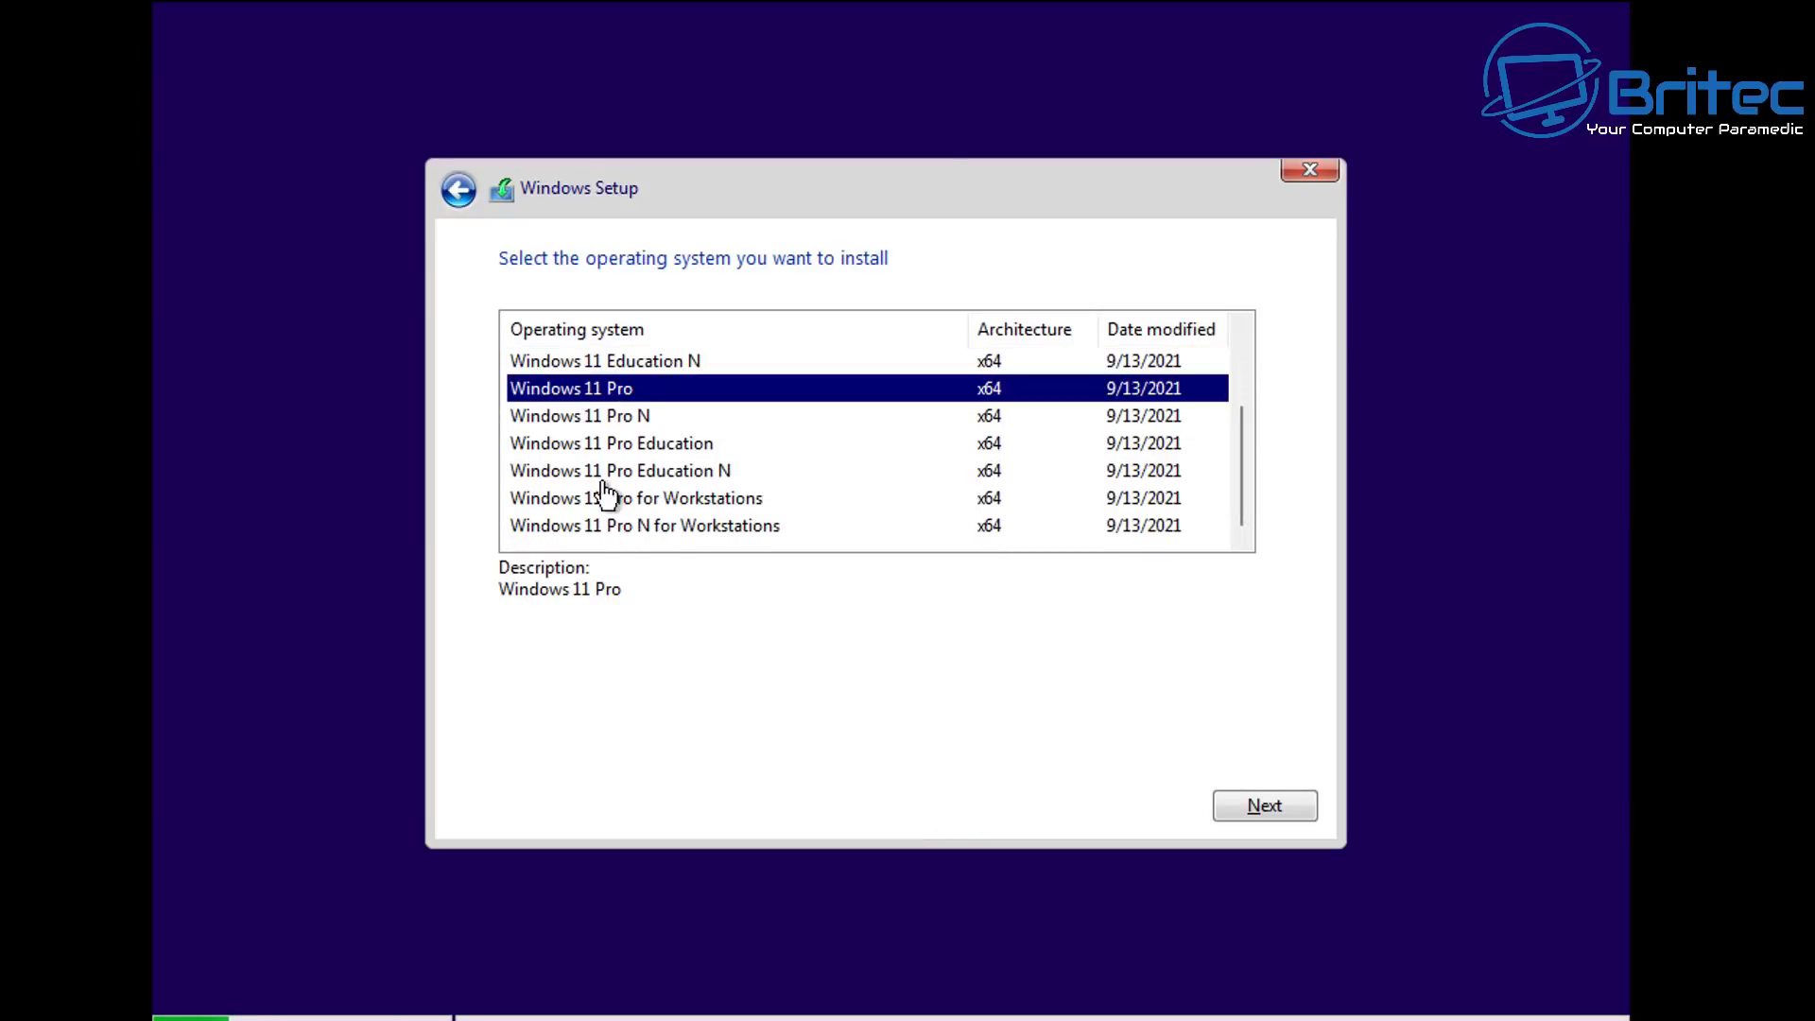
{"action": "left_click", "coordinate": [1253, 811]}
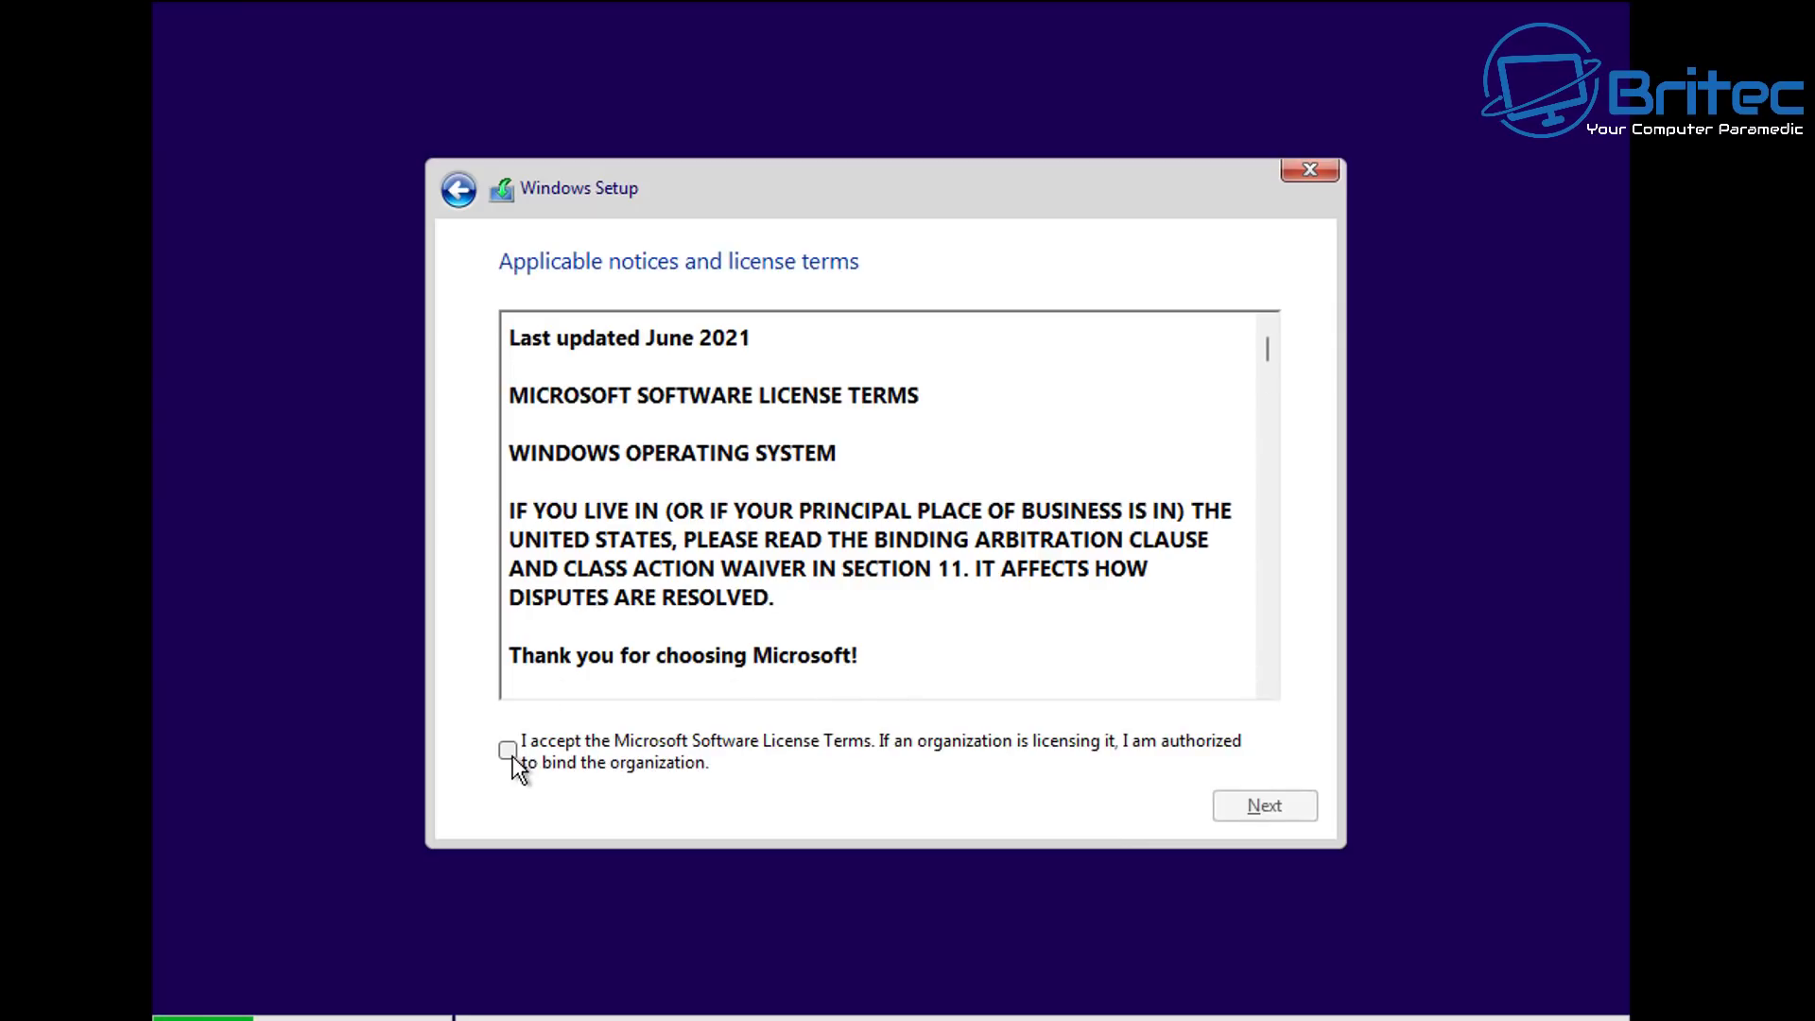
Accept the Microsoft software license terms and choose the Custom: Install Windows only (advanced) installation type.
{"action": "left_click", "coordinate": [512, 757]}
{"action": "left_click", "coordinate": [1264, 807]}
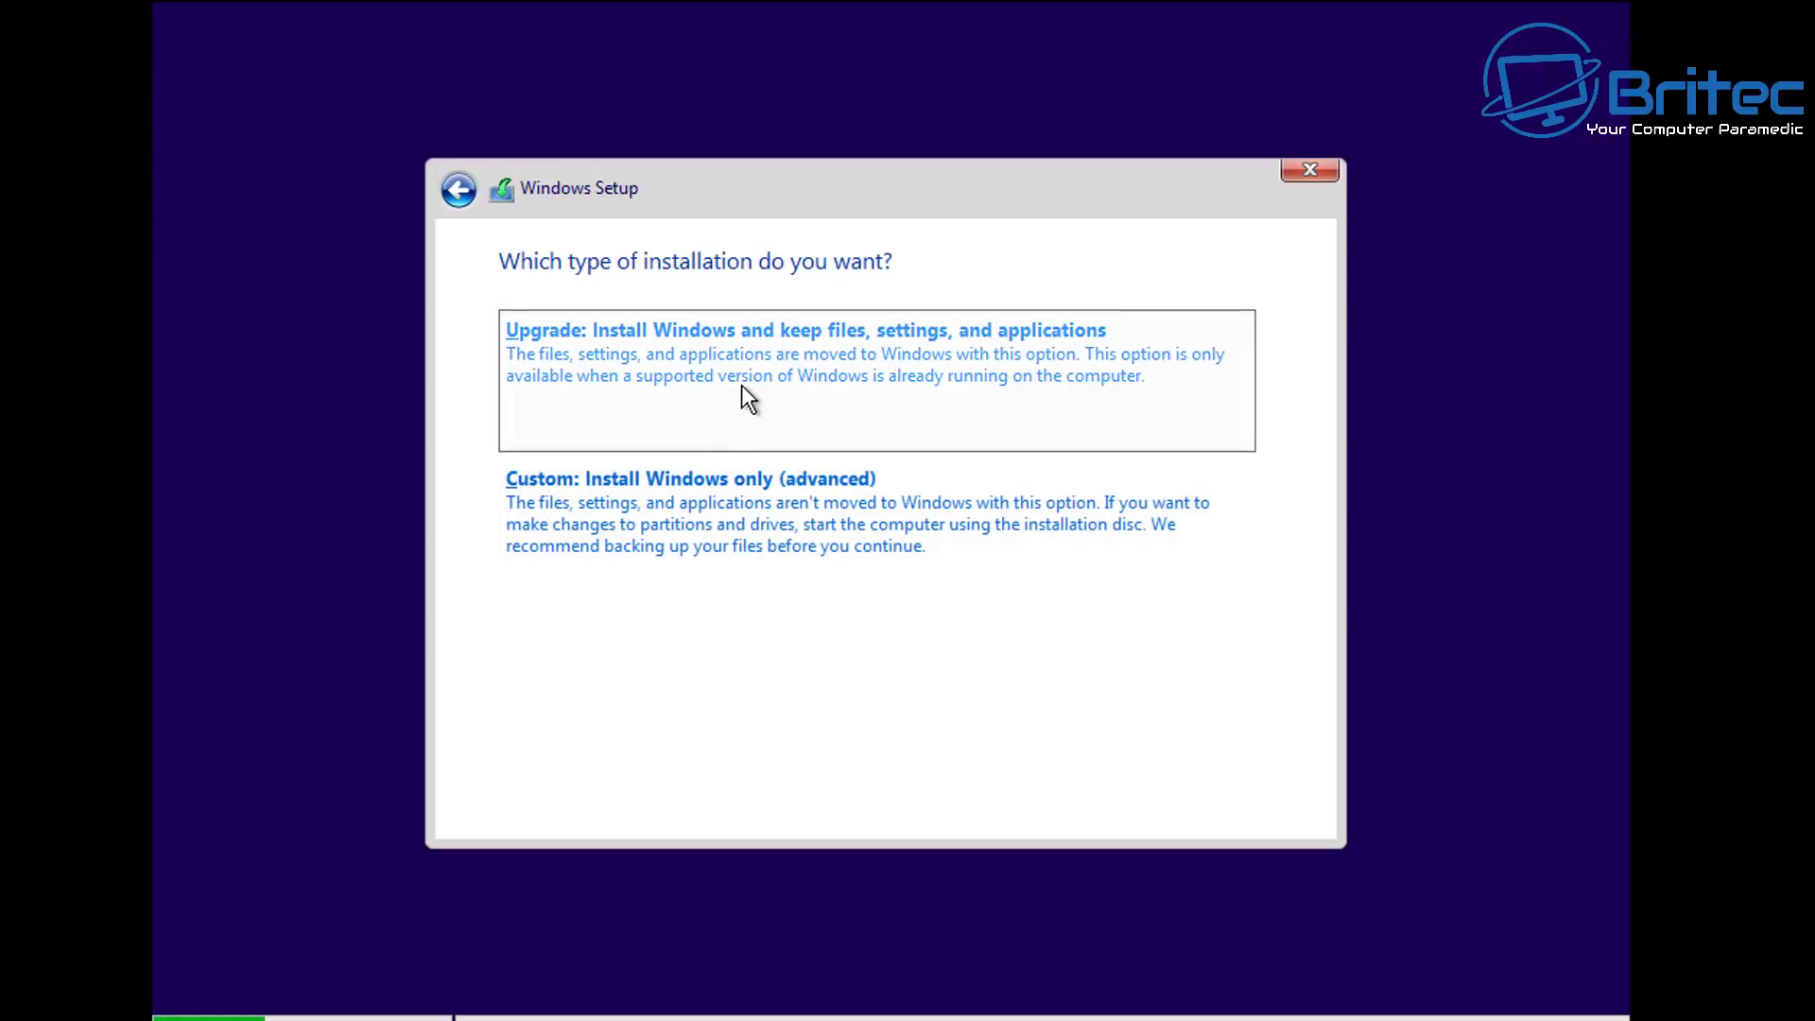
{"action": "left_click", "coordinate": [688, 530]}
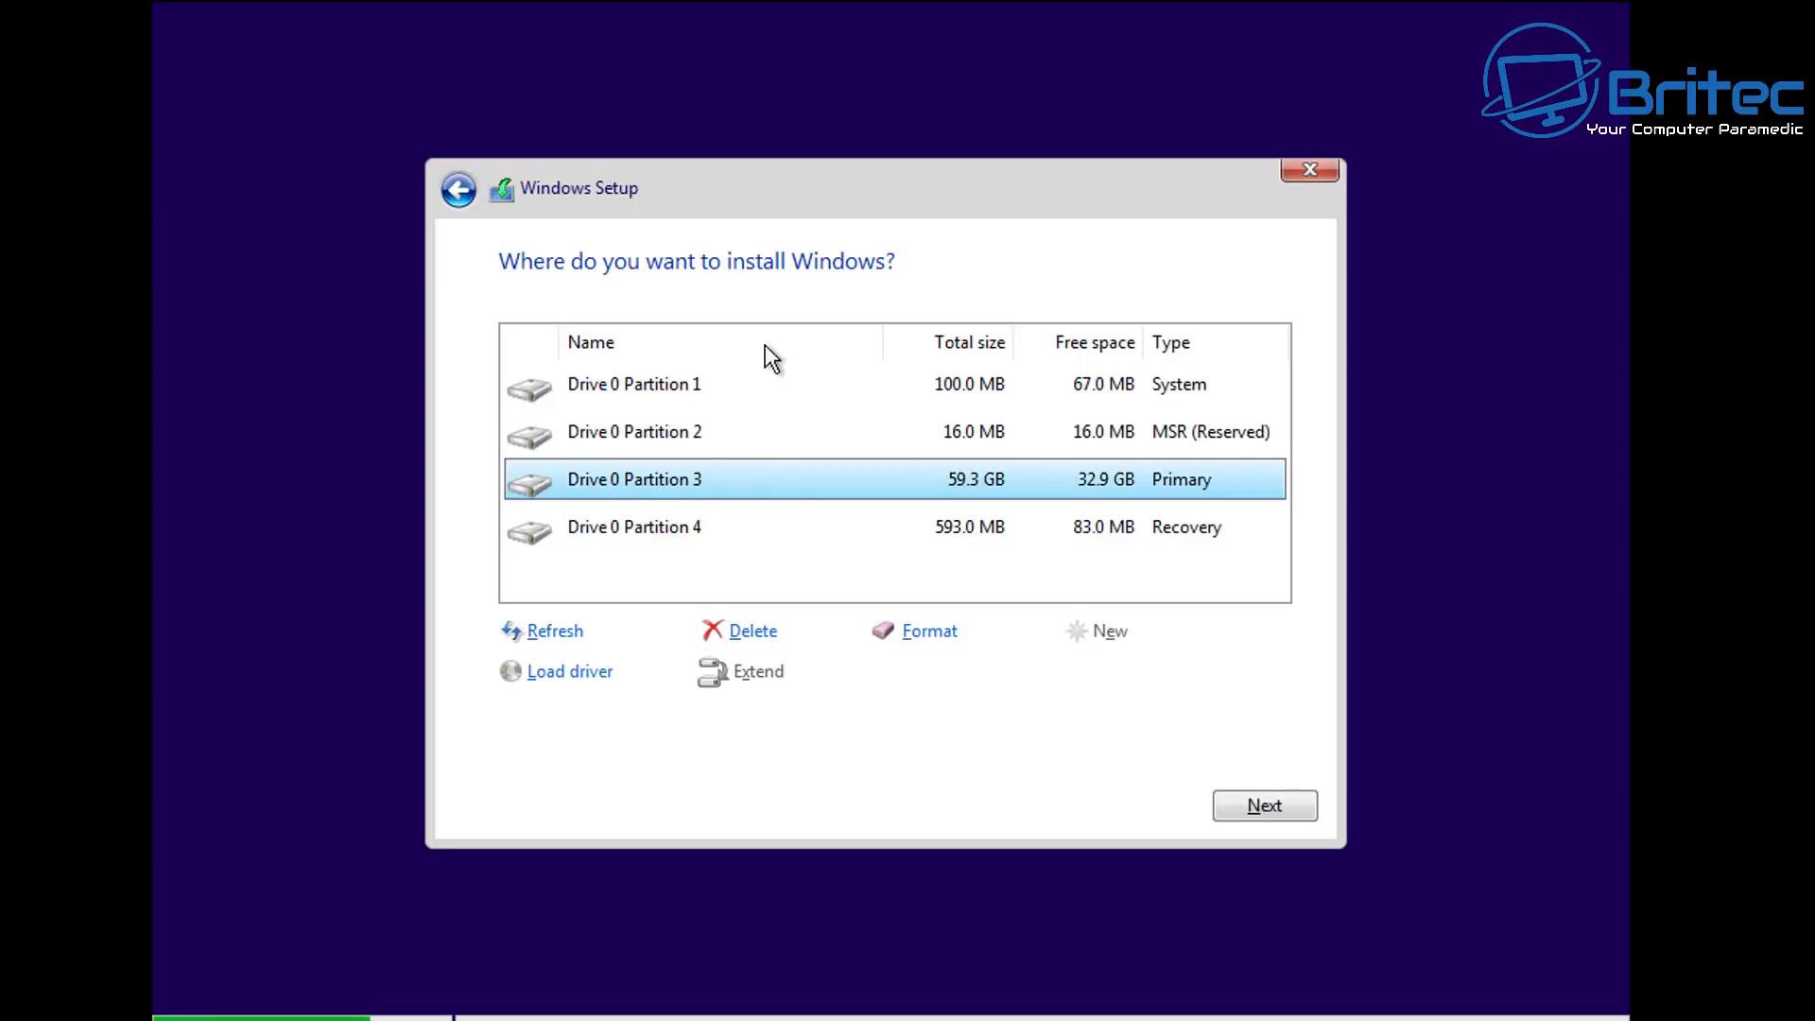
Go through Drive 0 partitions 1 to 4 as installation targets, and cancel the Windows installation.
{"action": "left_click", "coordinate": [680, 388]}
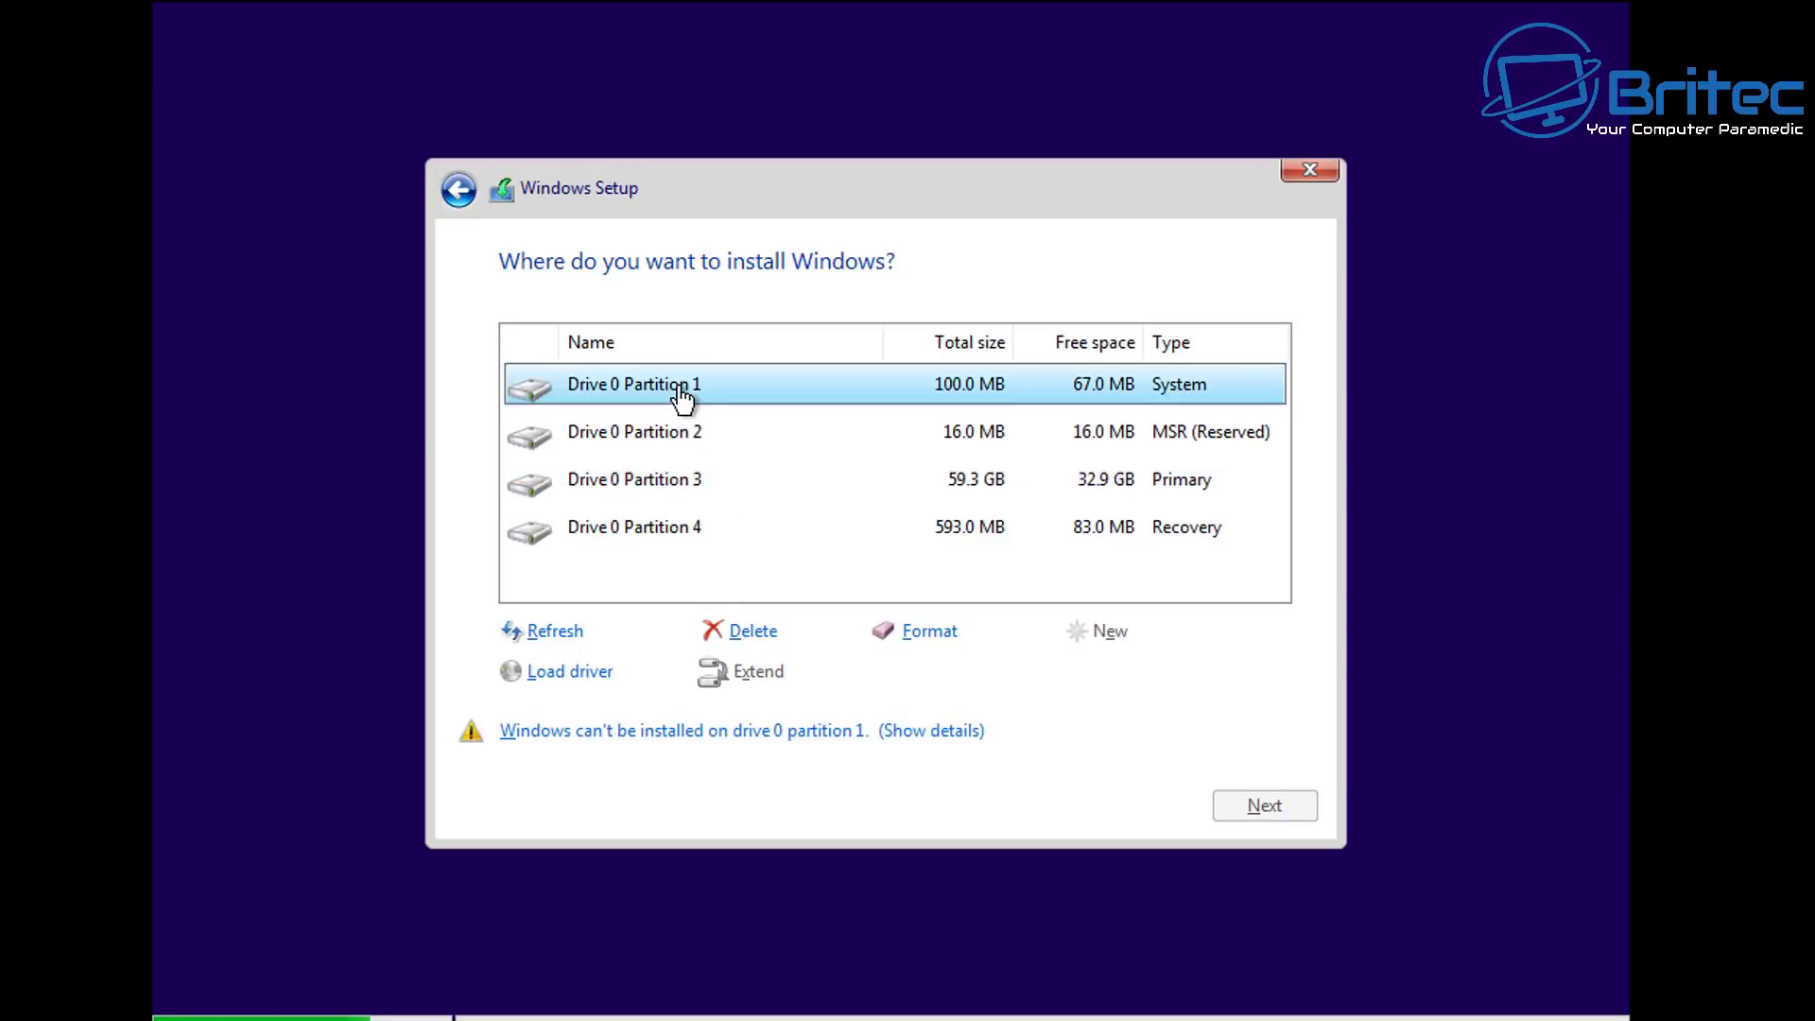
{"action": "left_click", "coordinate": [648, 441]}
{"action": "left_click", "coordinate": [655, 487]}
{"action": "left_click", "coordinate": [643, 529]}
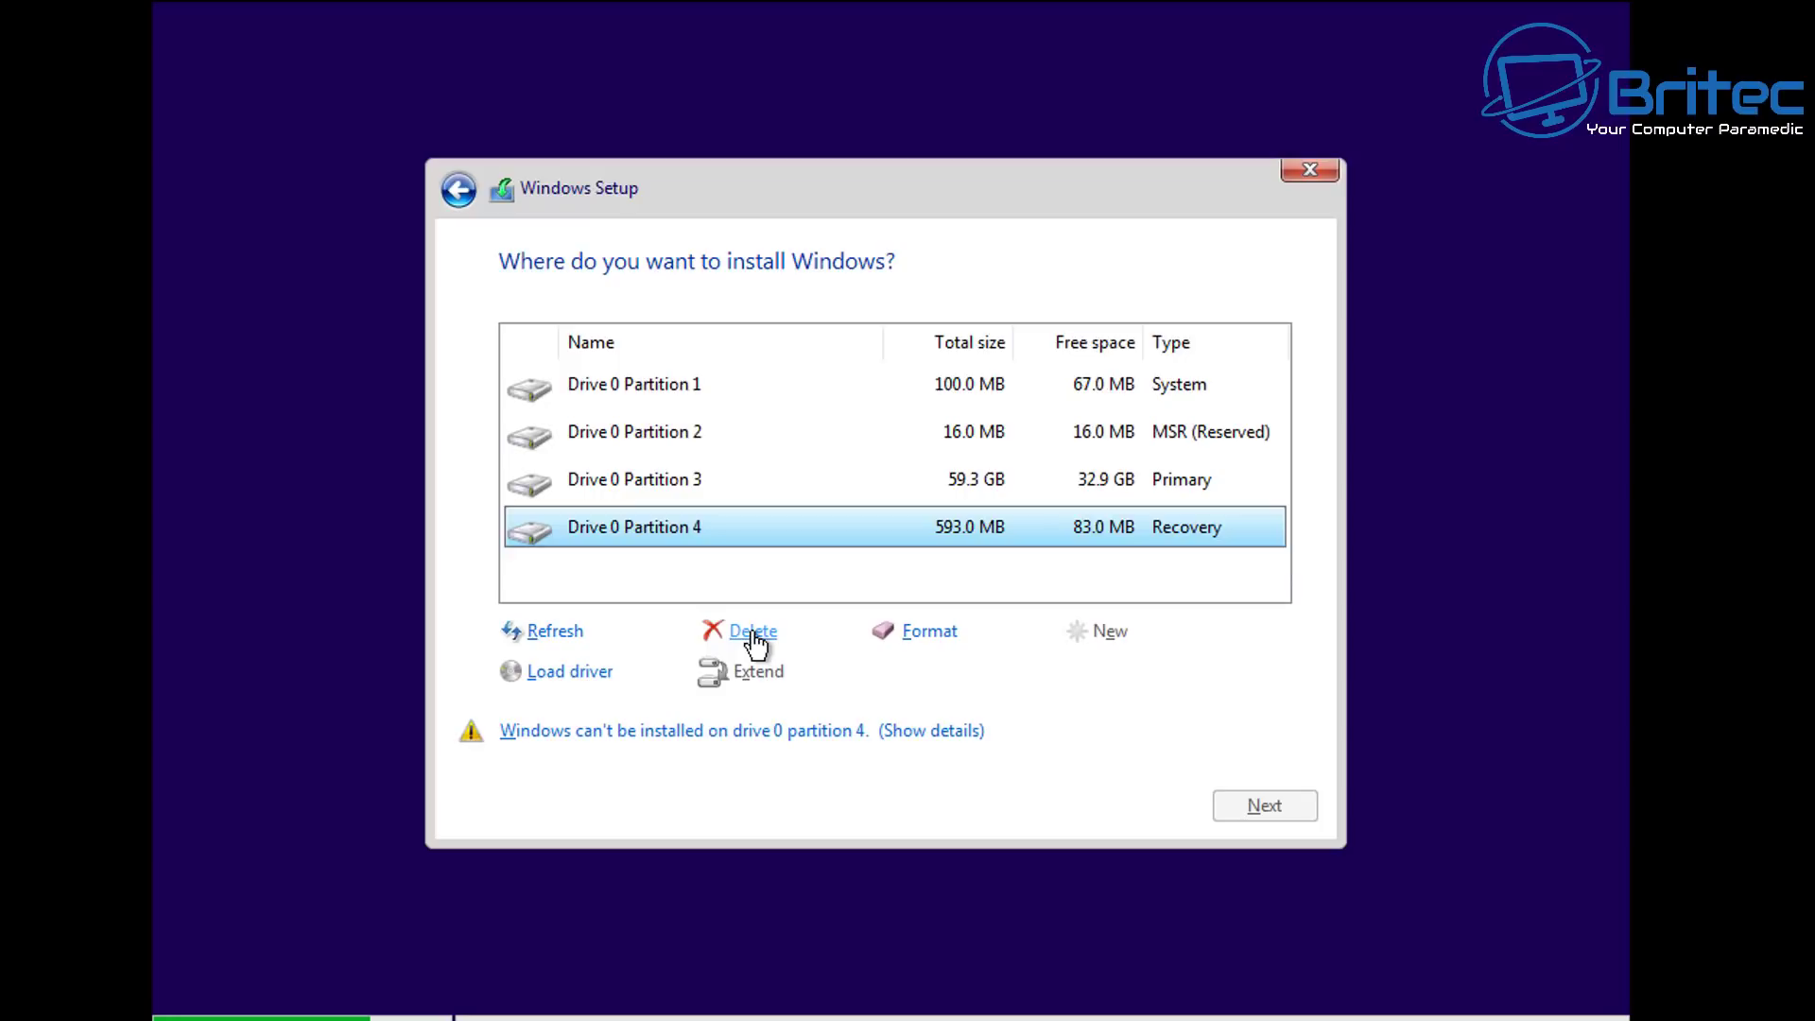
{"action": "left_click", "coordinate": [1308, 174]}
{"action": "left_click", "coordinate": [1094, 674]}
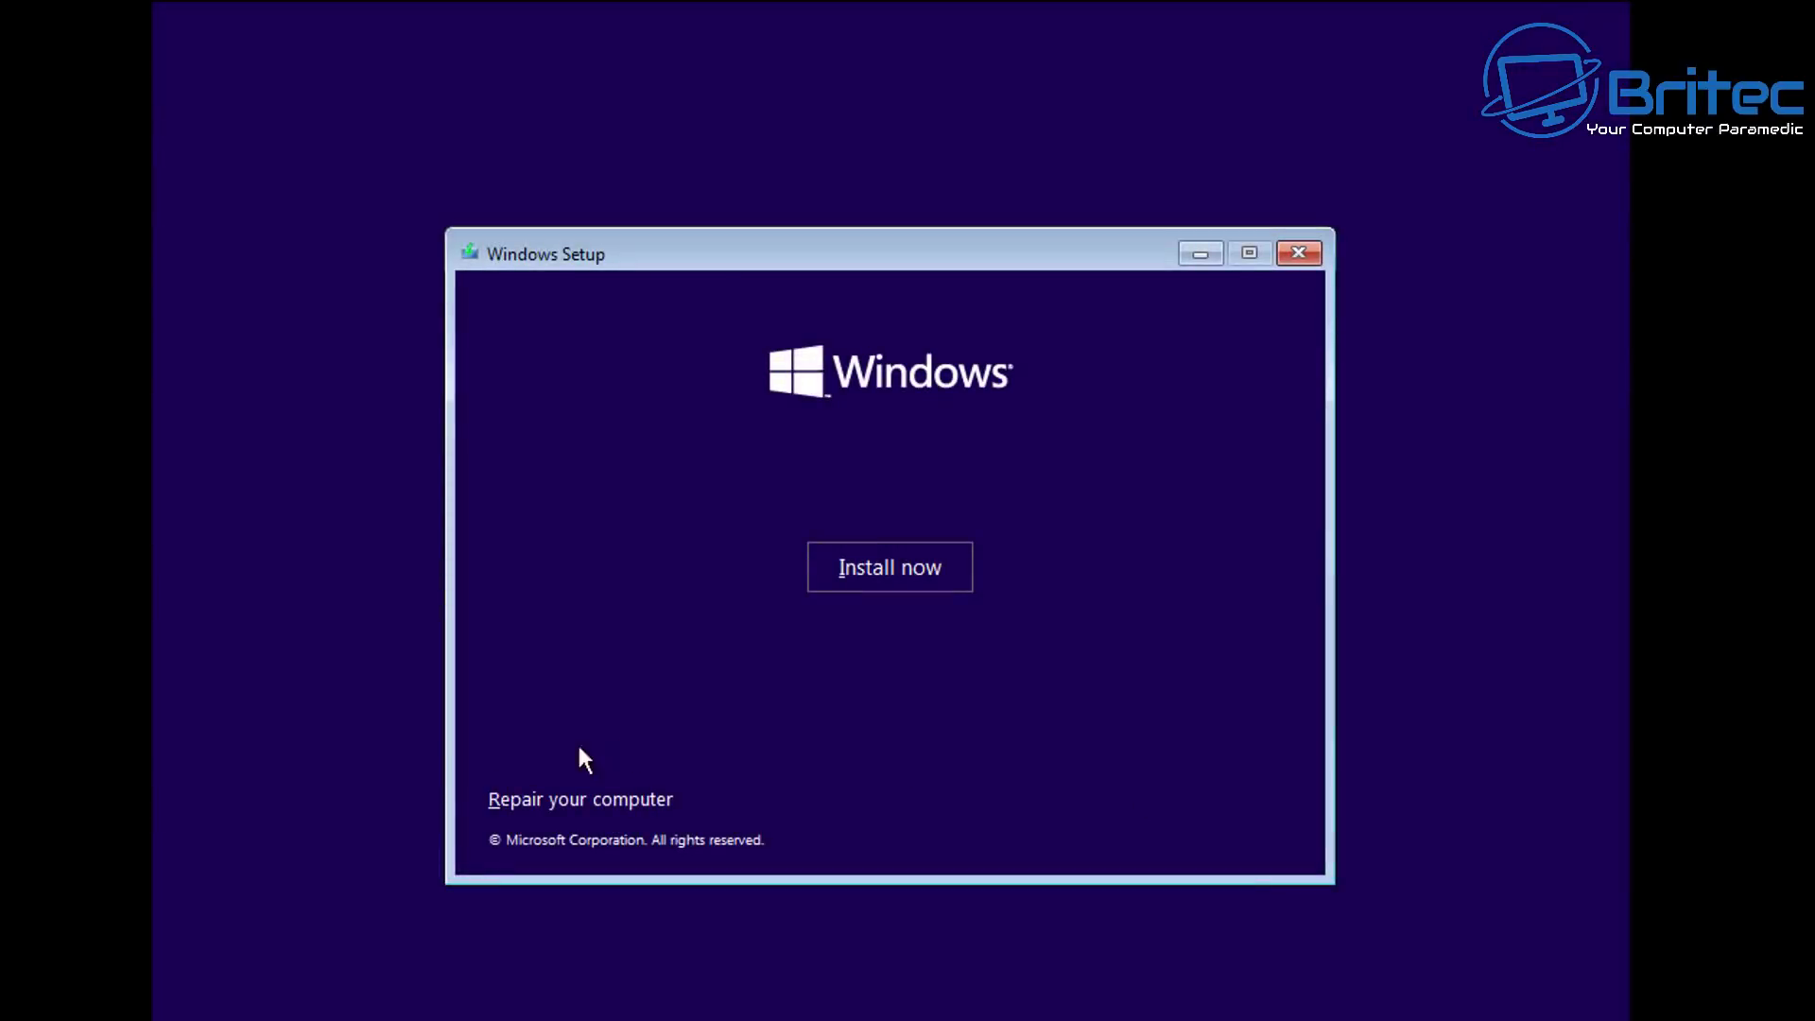
Open Repair your computer, review the advanced troubleshooting options, and return to the recovery environment's main choices.
{"action": "left_click", "coordinate": [585, 805]}
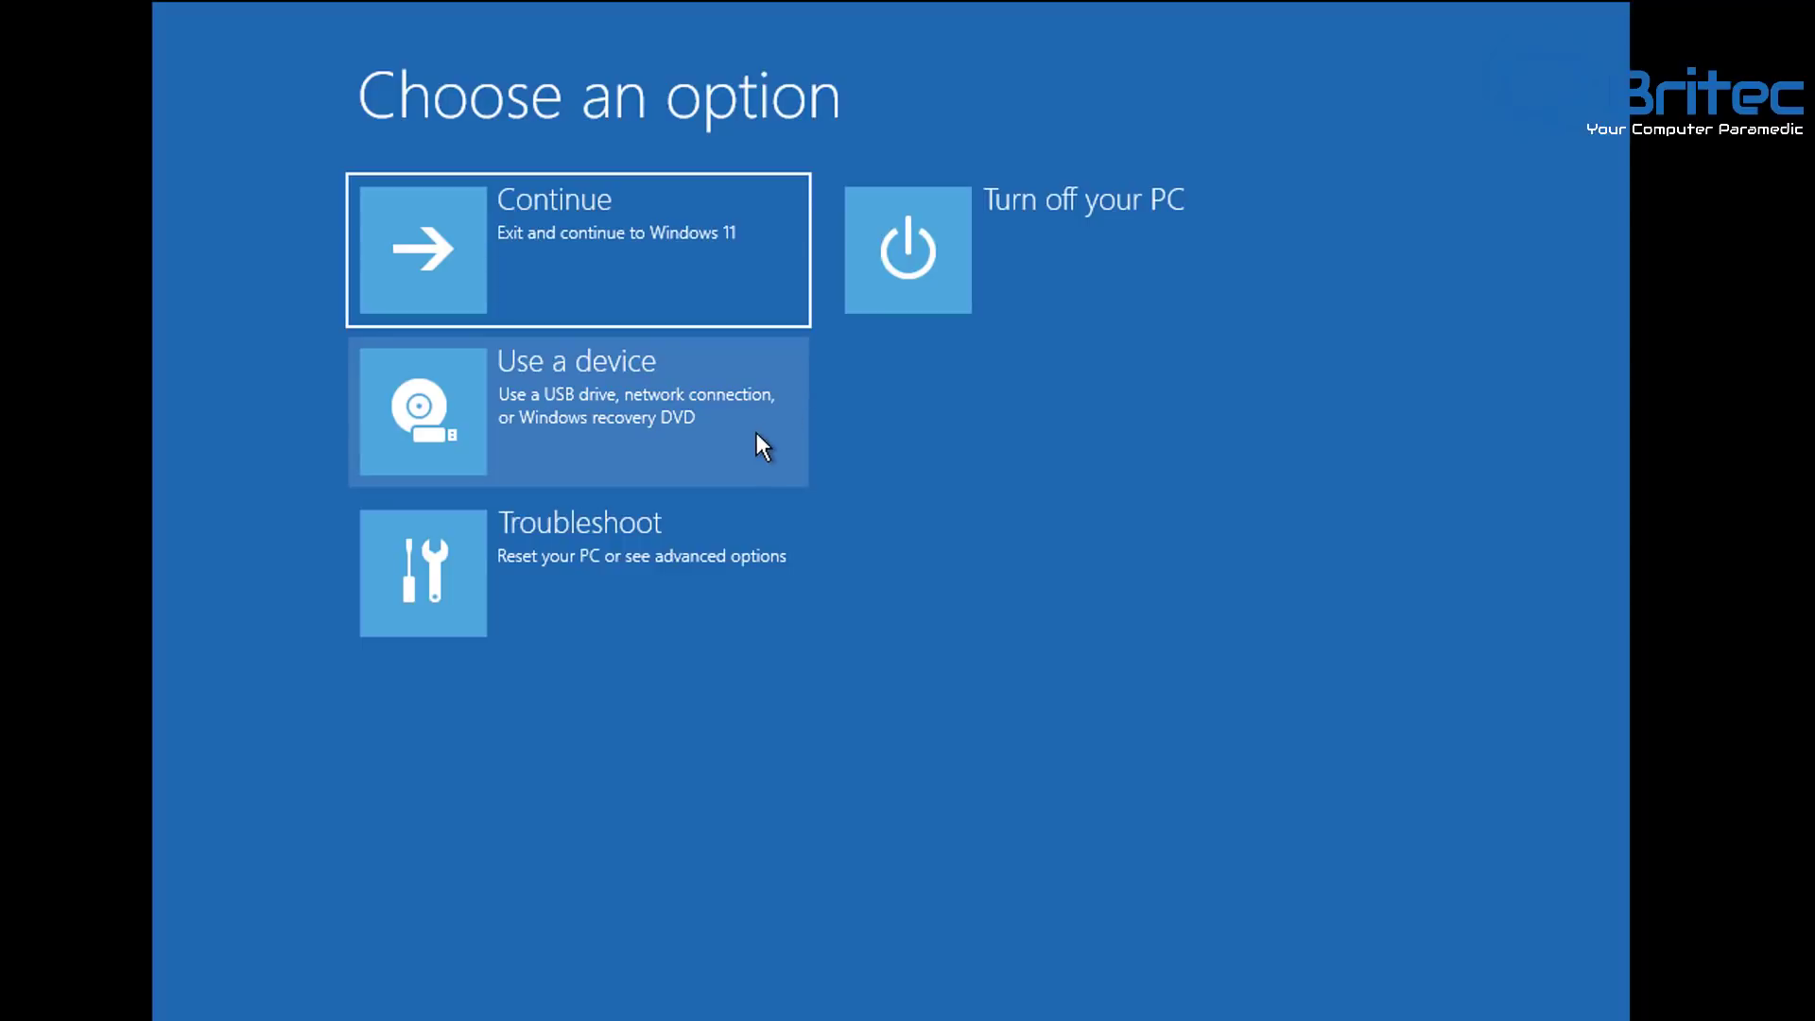
{"action": "key", "text": "Down"}
{"action": "key", "text": "Down"}
{"action": "key", "text": "Return"}
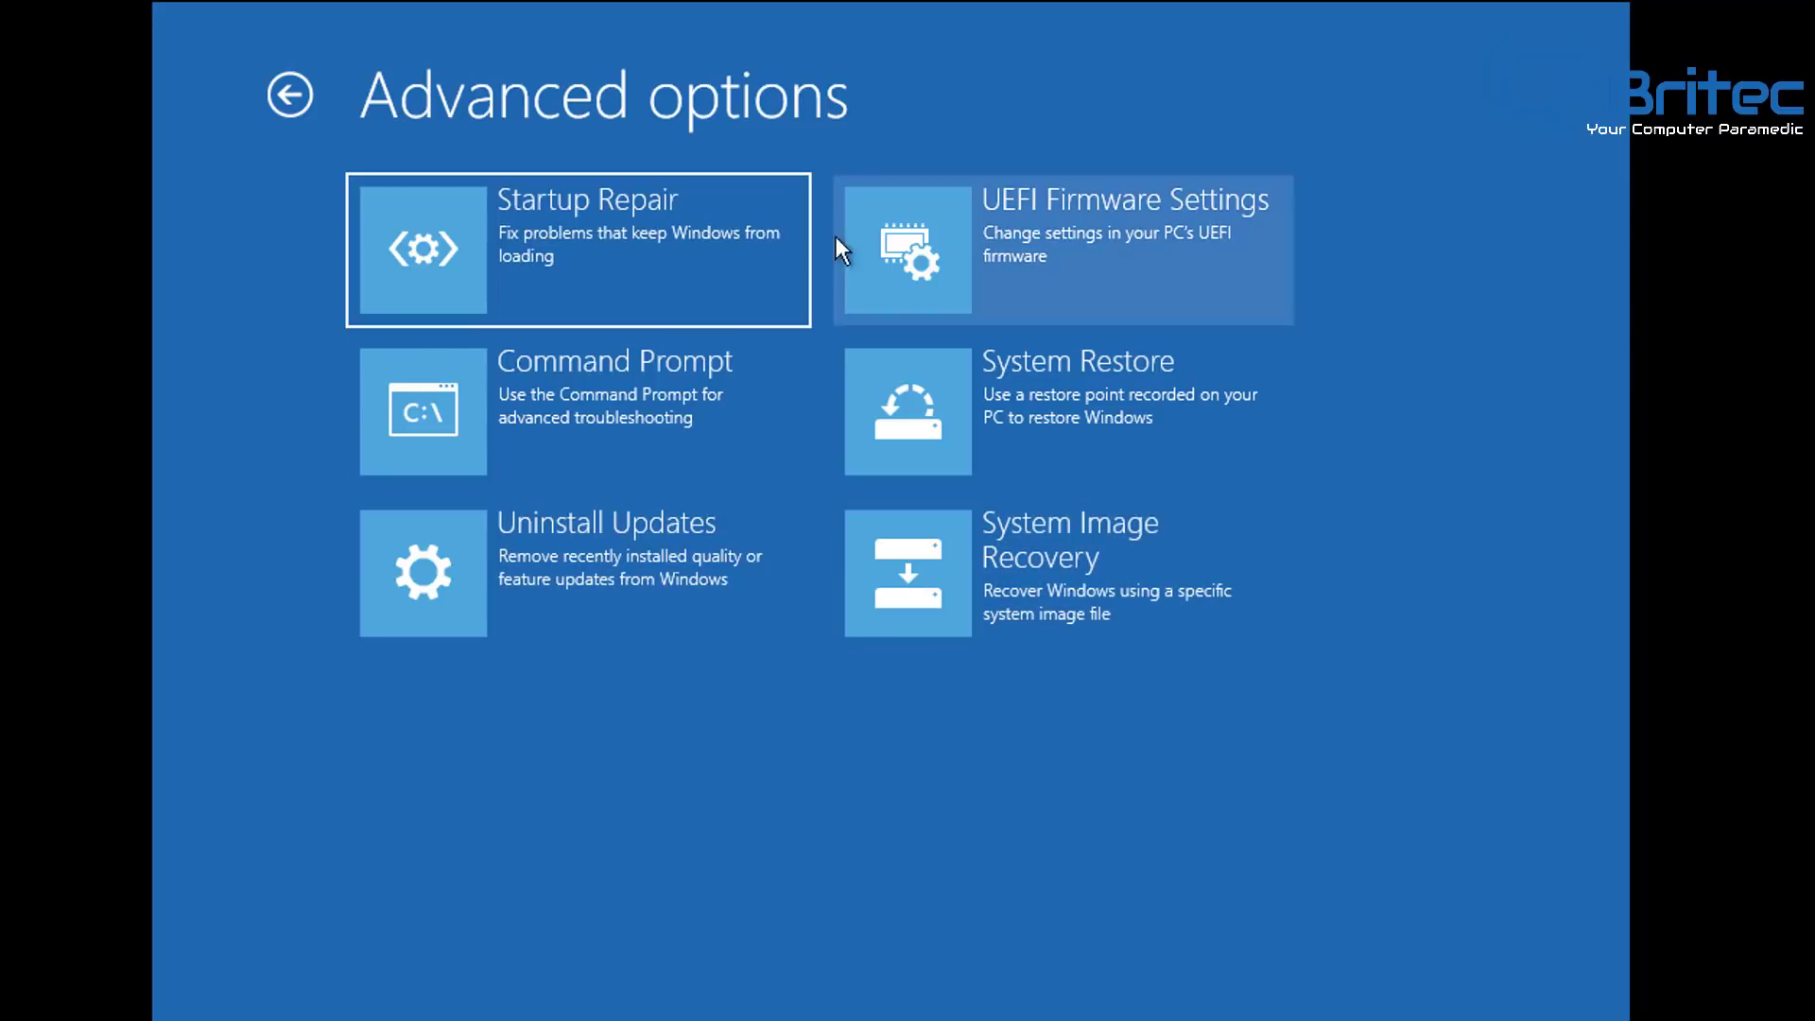
{"action": "left_click", "coordinate": [288, 95]}
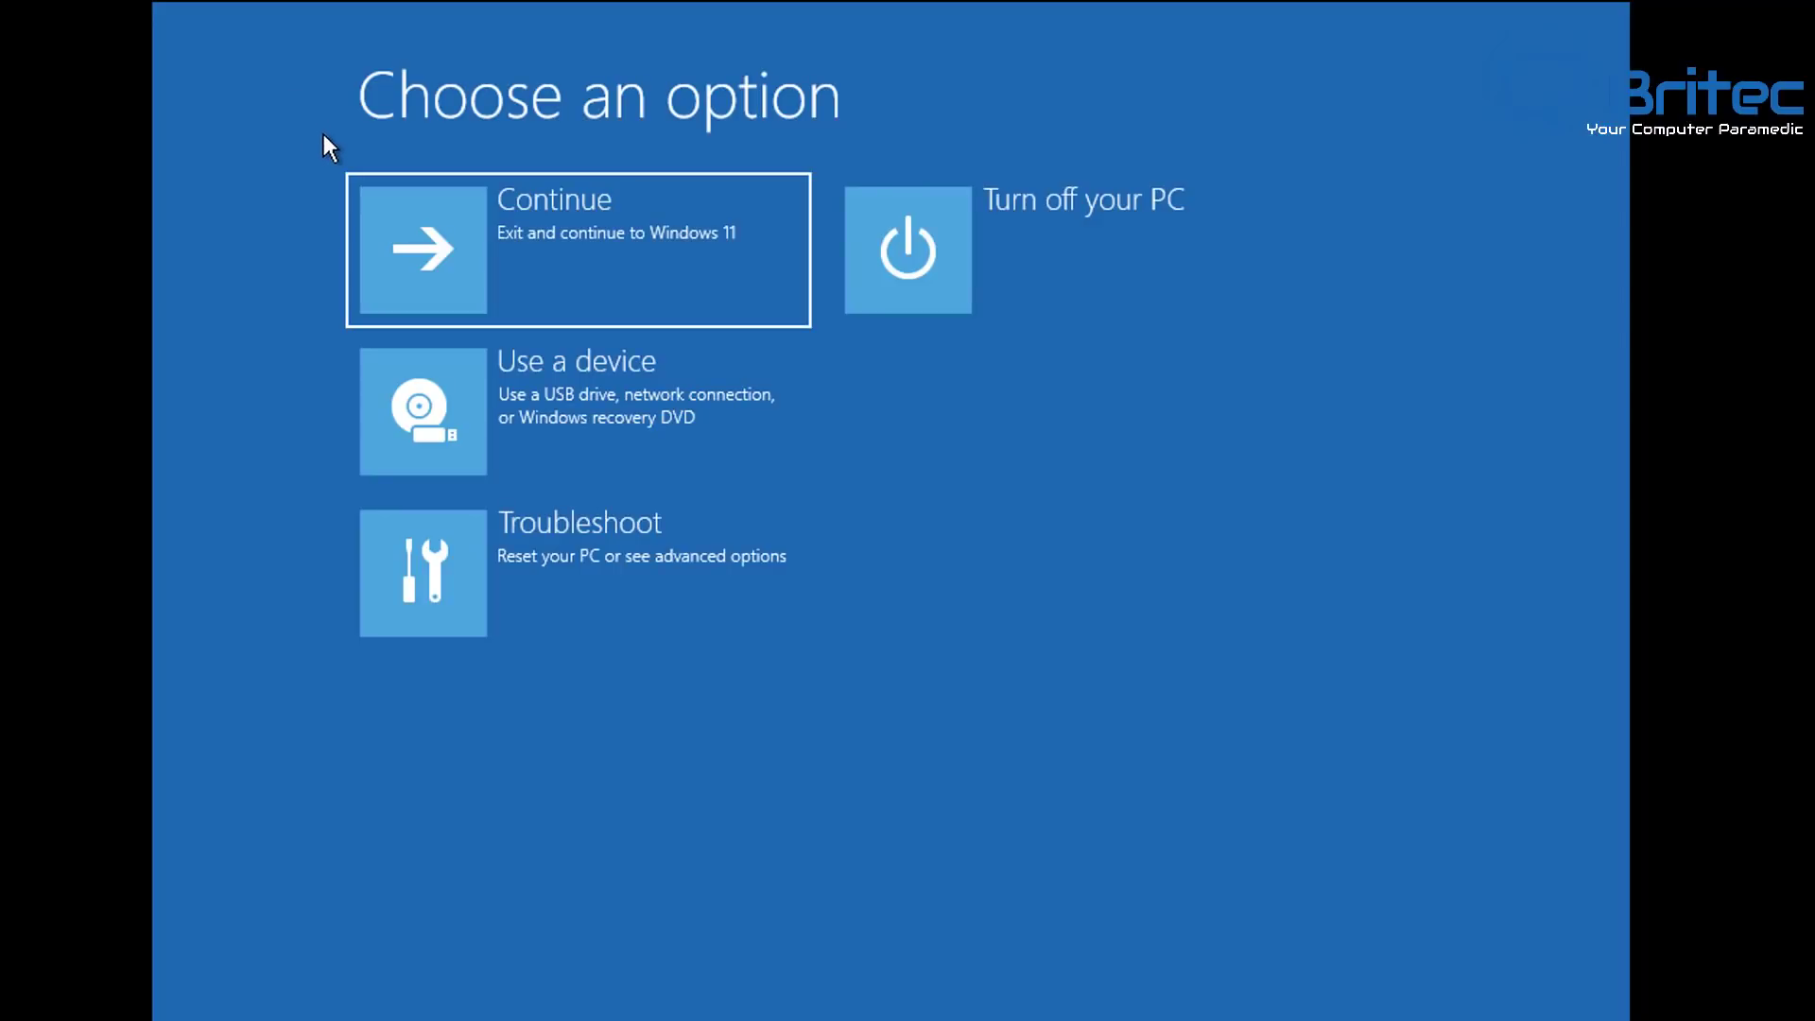
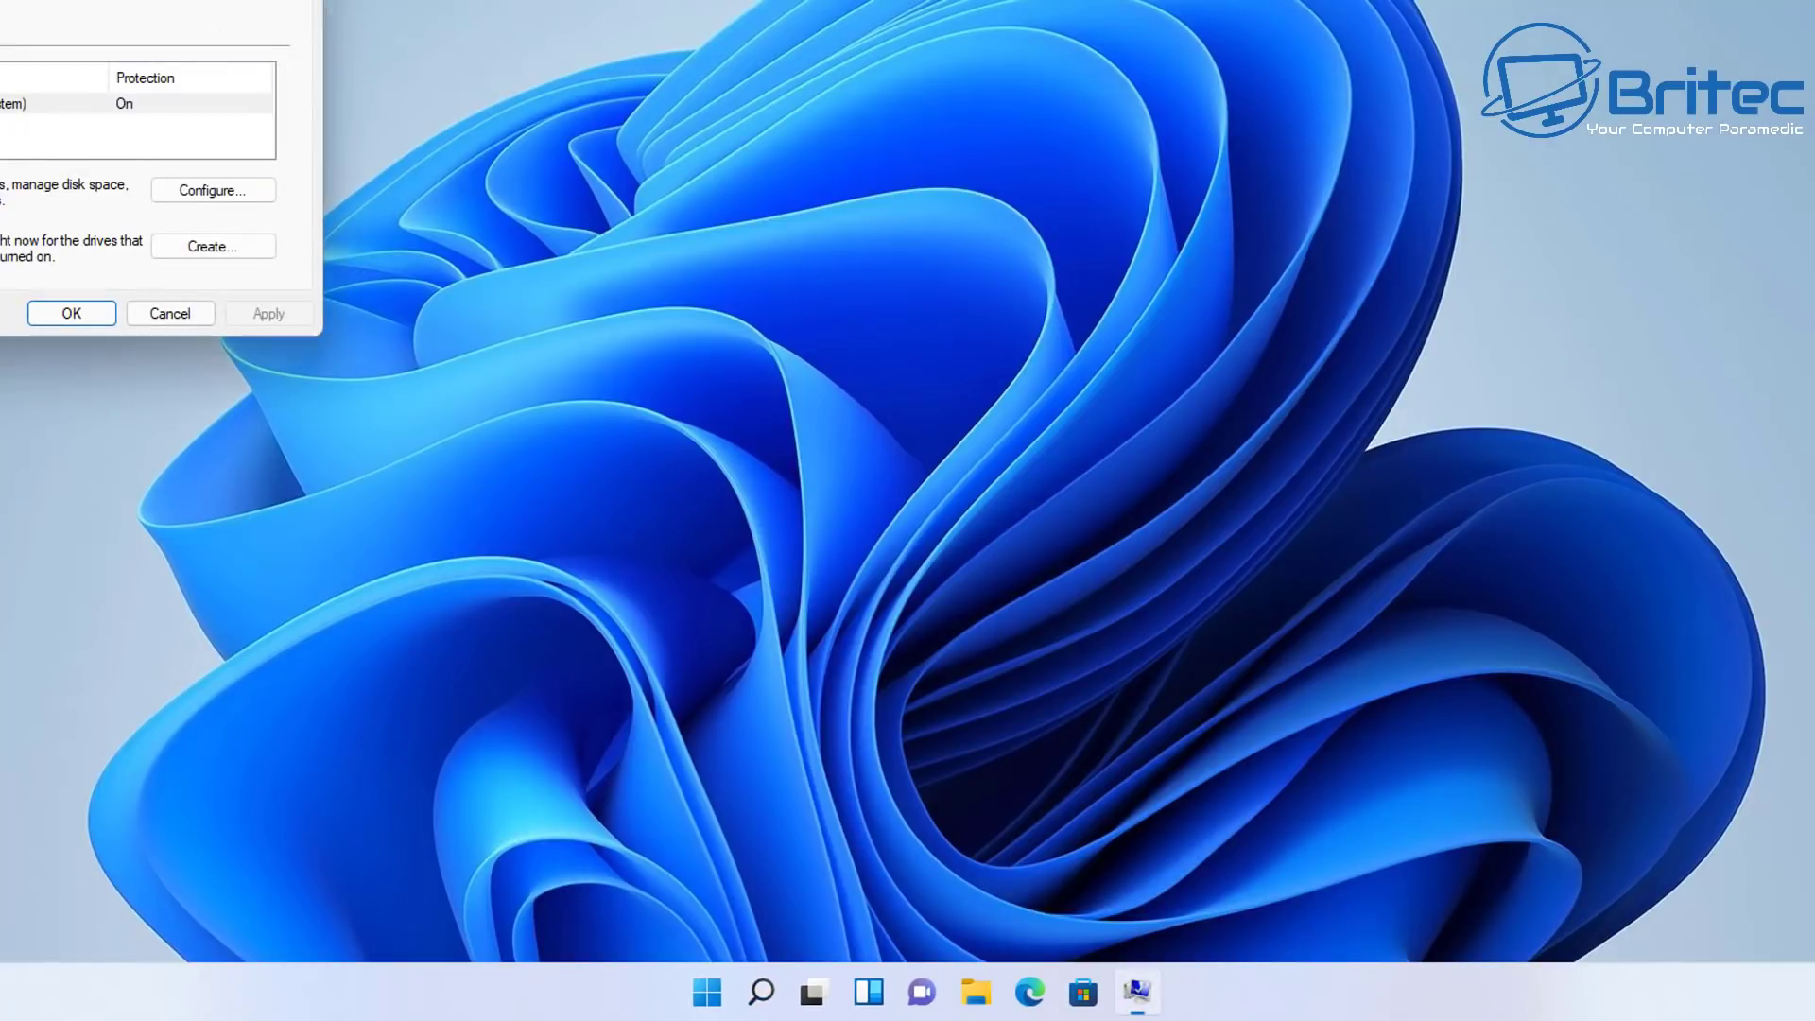
Open System Restore from the system protection settings, select the program install restore point, and cancel the restore and close System Properties.
{"action": "left_click_drag", "start_coordinate": [927, 36], "coordinate": [972, 19]}
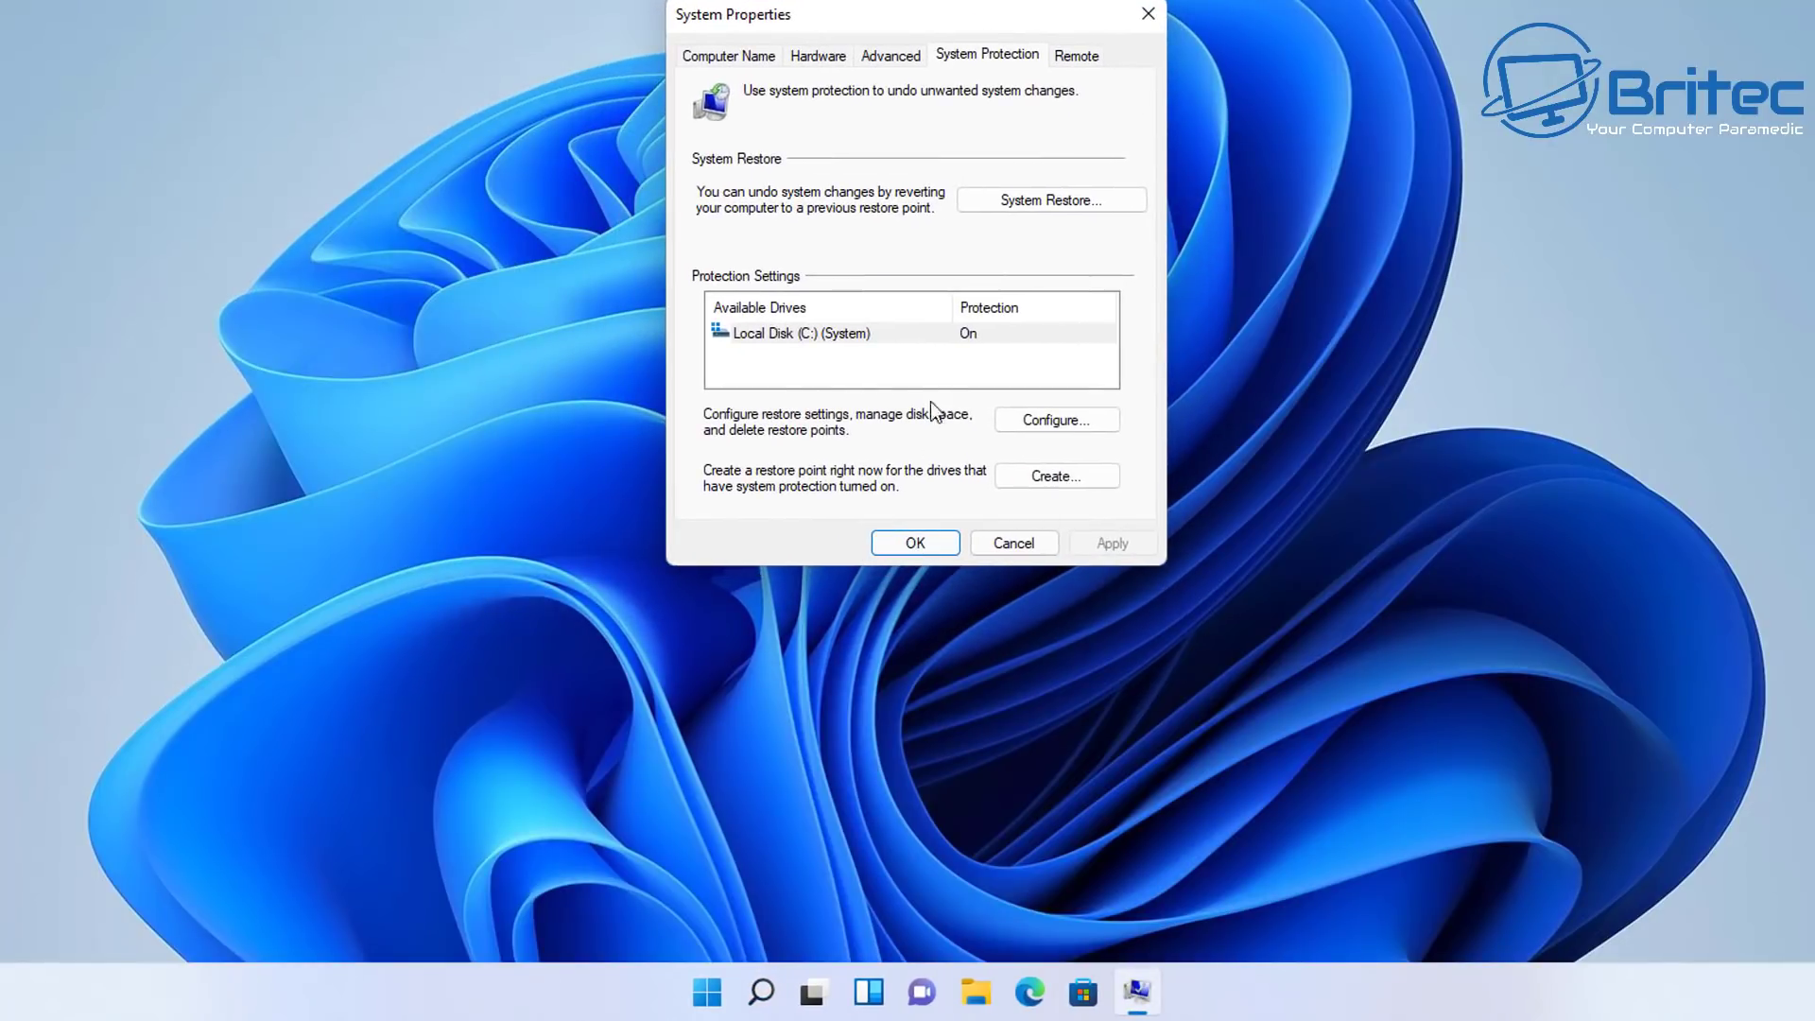
{"action": "left_click", "coordinate": [749, 334]}
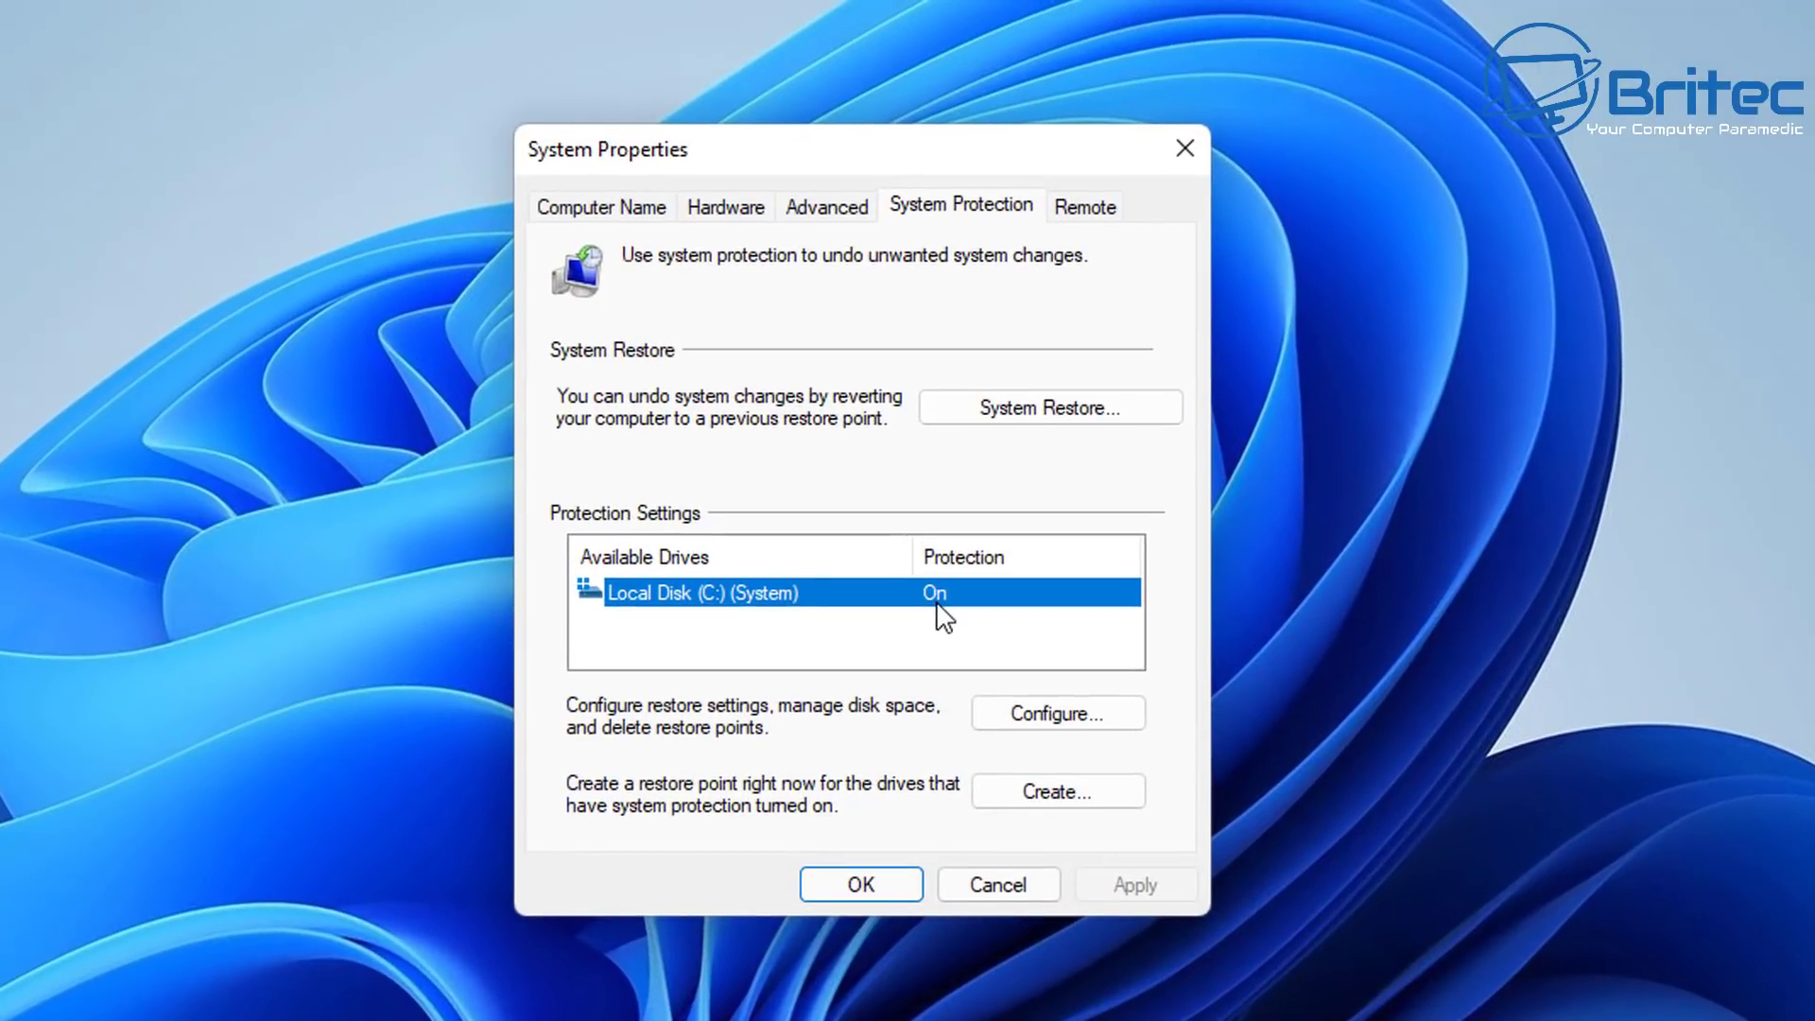
{"action": "left_click", "coordinate": [1076, 416]}
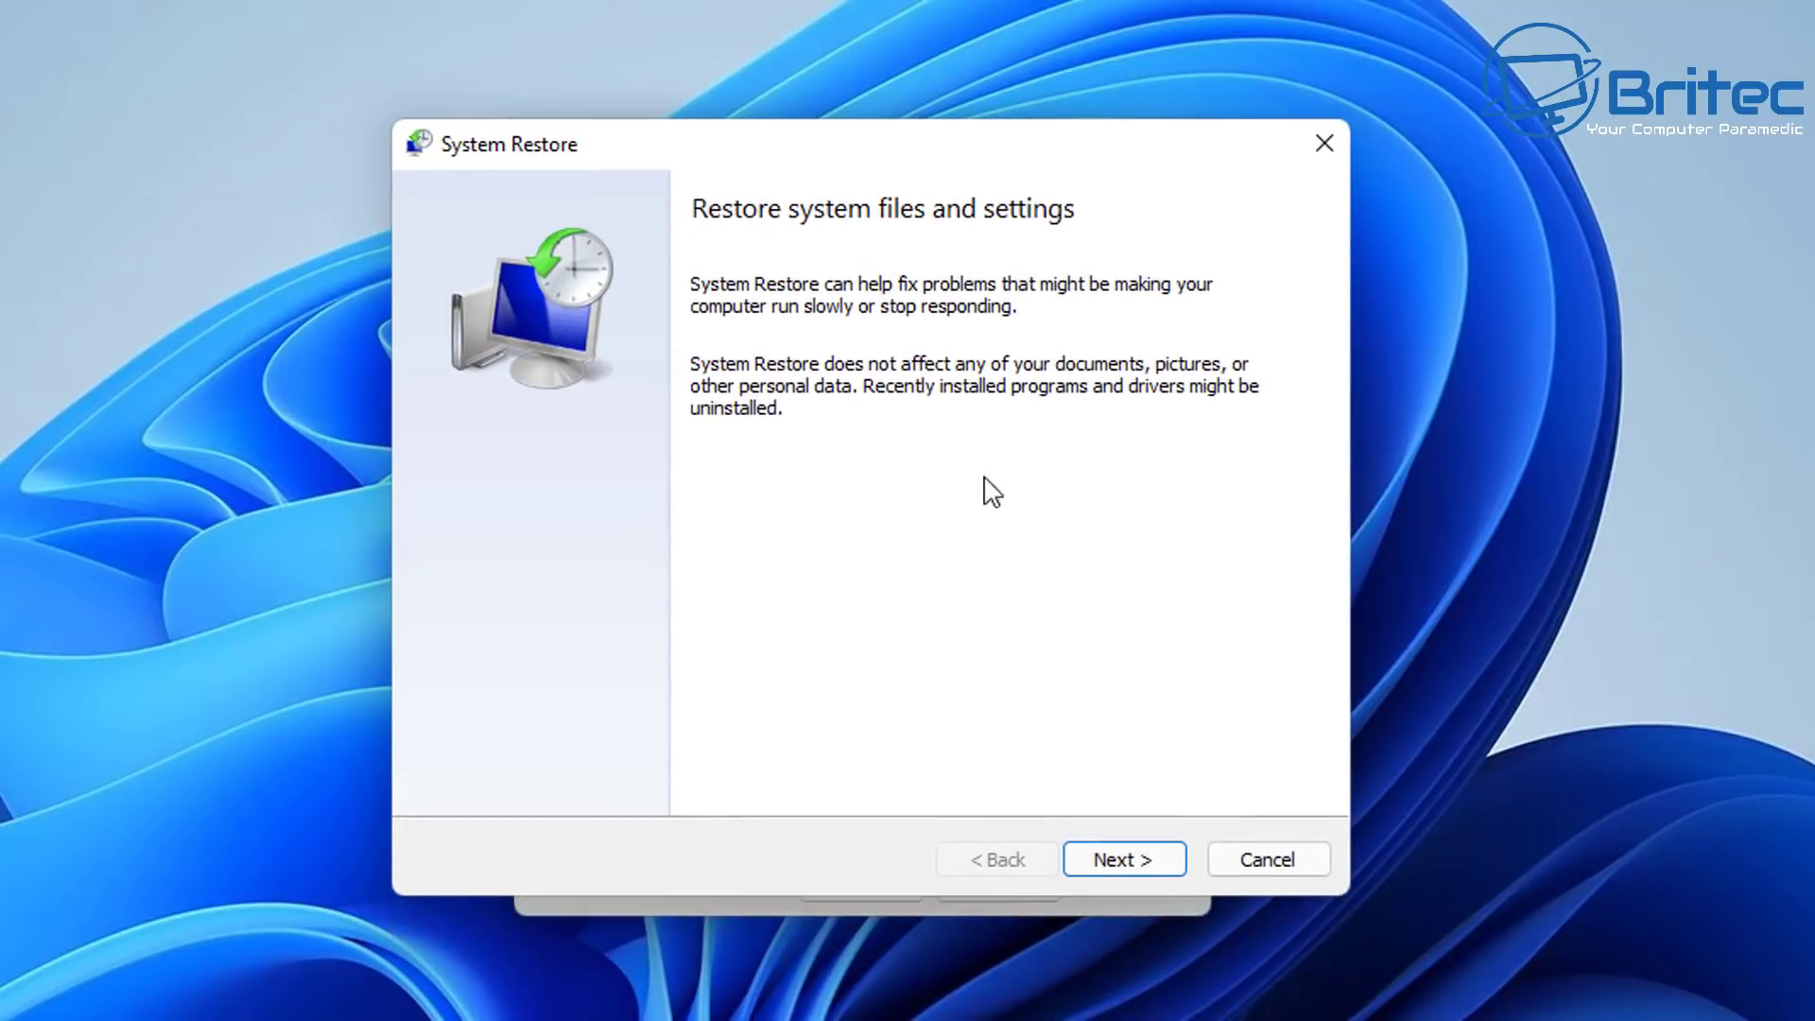
{"action": "left_click", "coordinate": [1123, 859]}
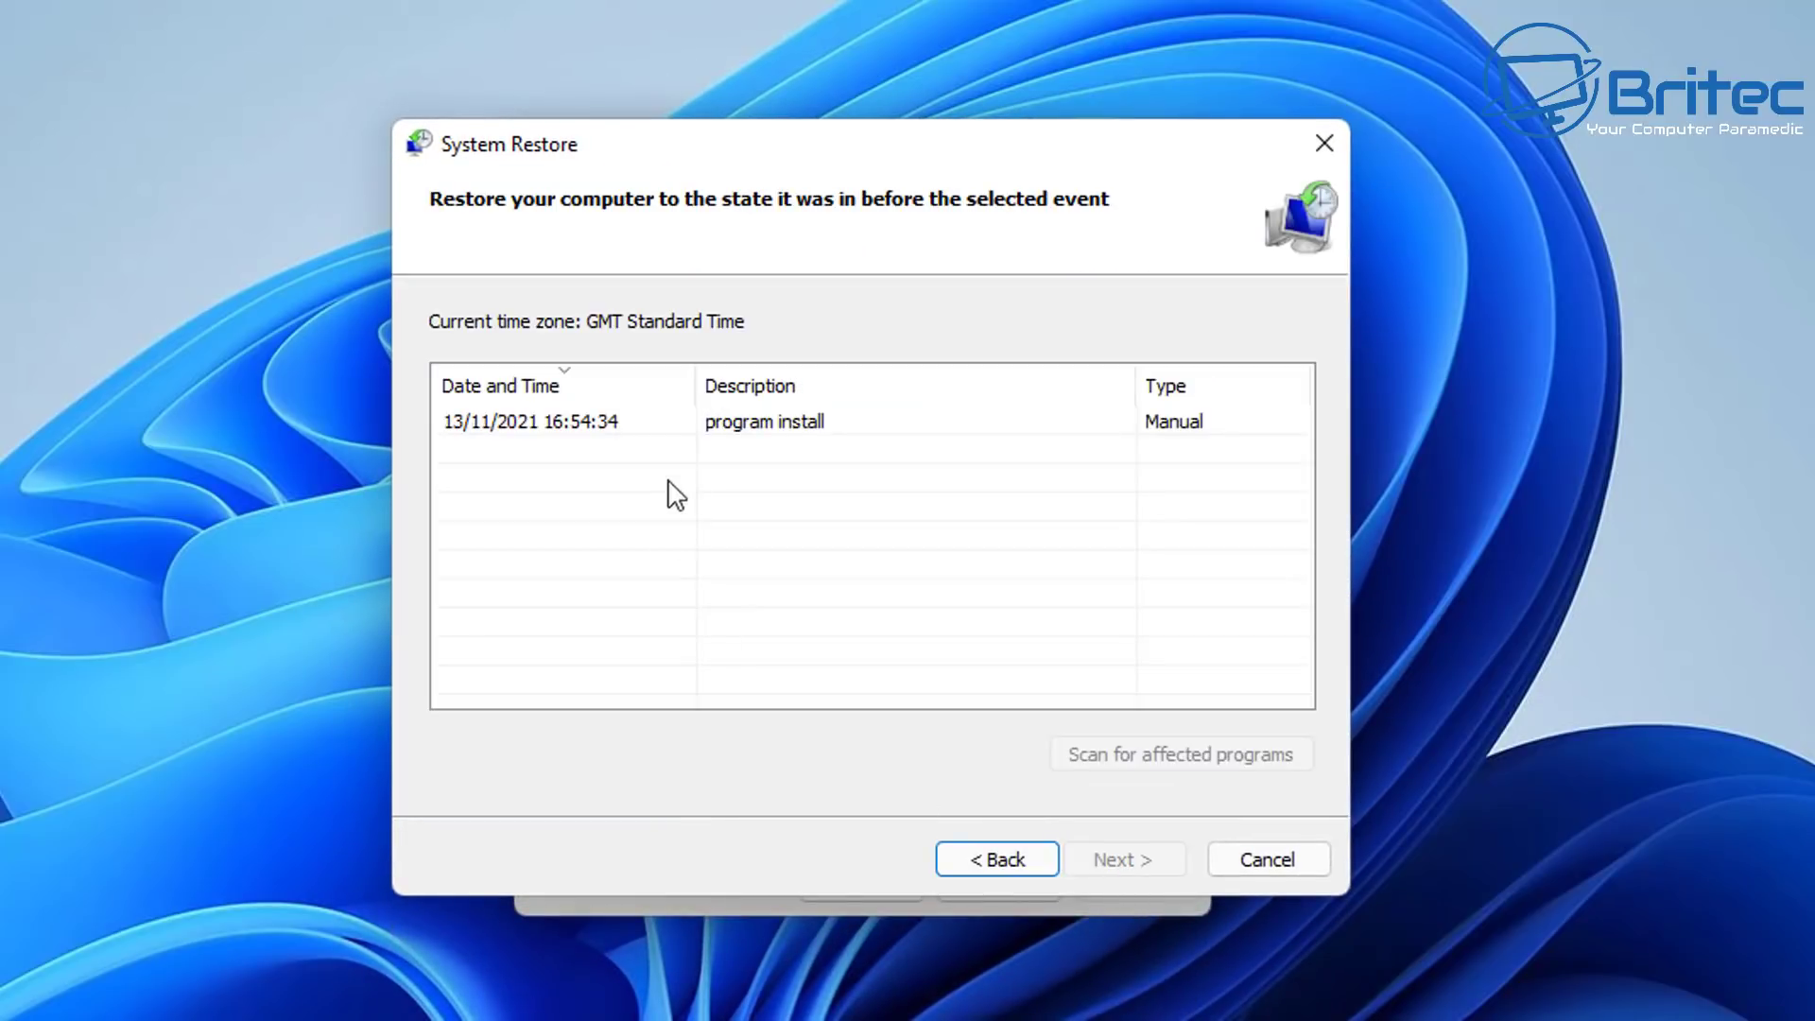
{"action": "left_click", "coordinate": [531, 425]}
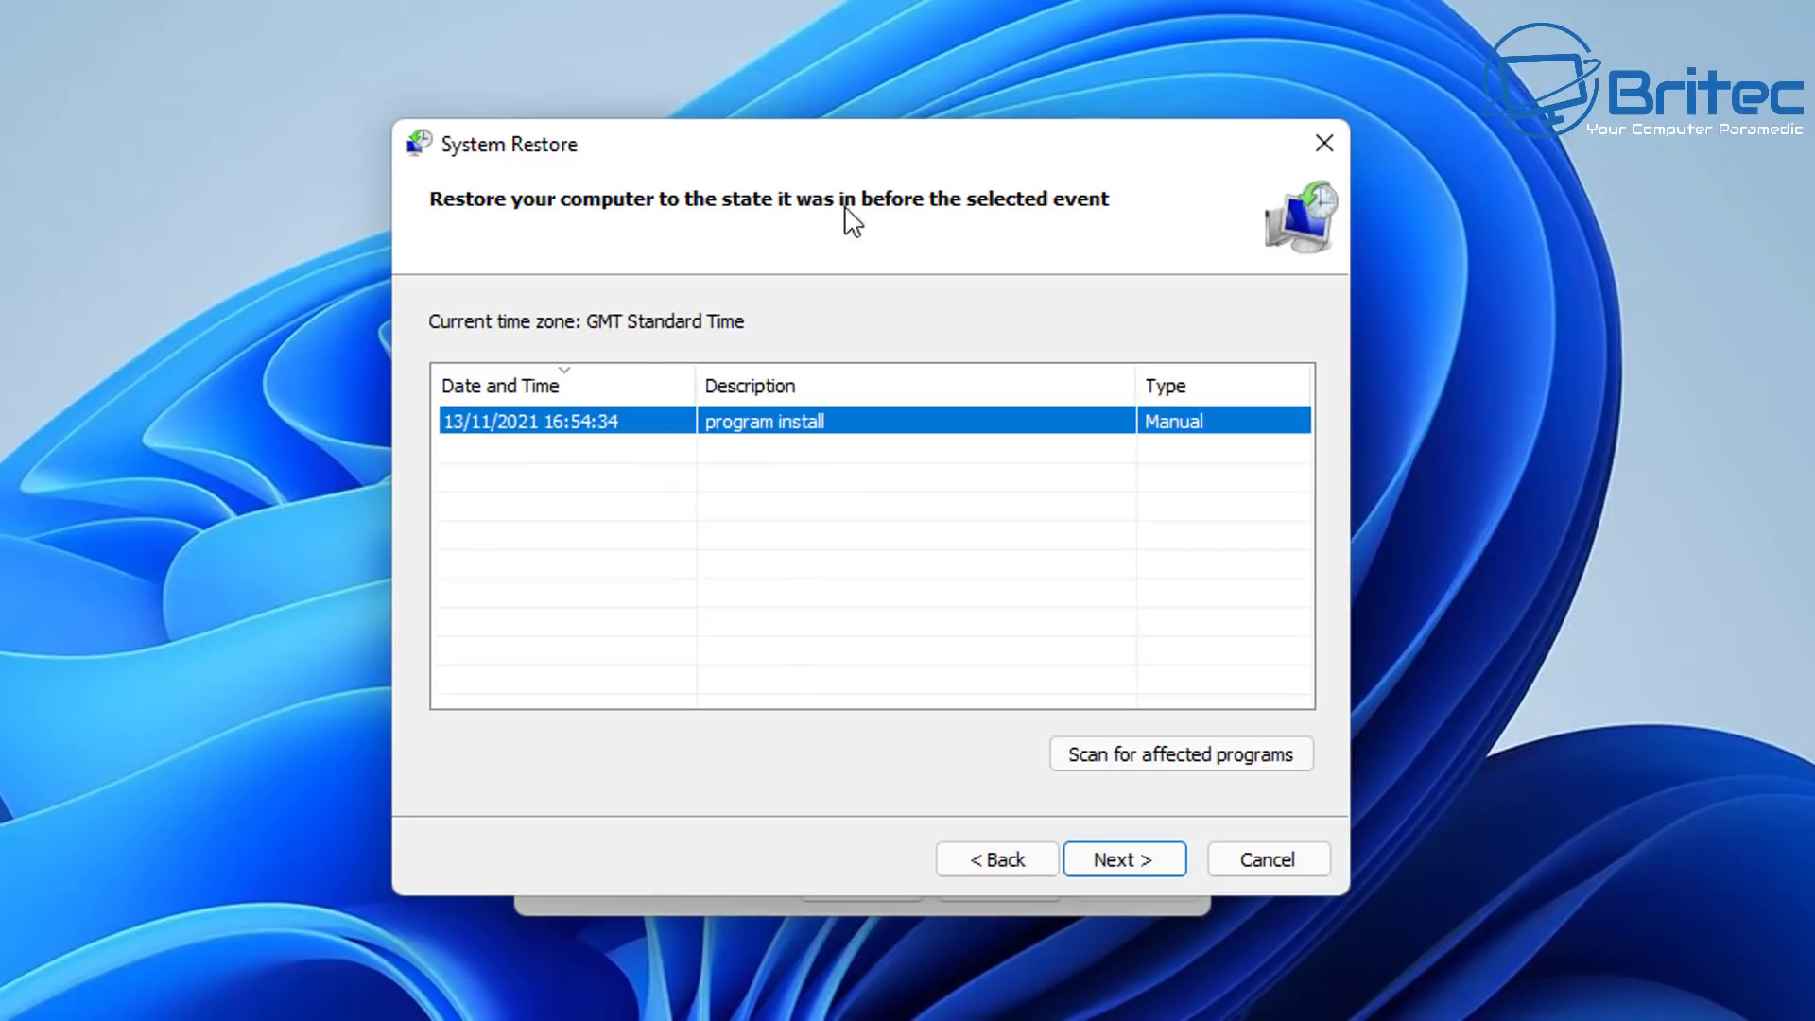
{"action": "left_click_drag", "start_coordinate": [853, 156], "coordinate": [855, 167]}
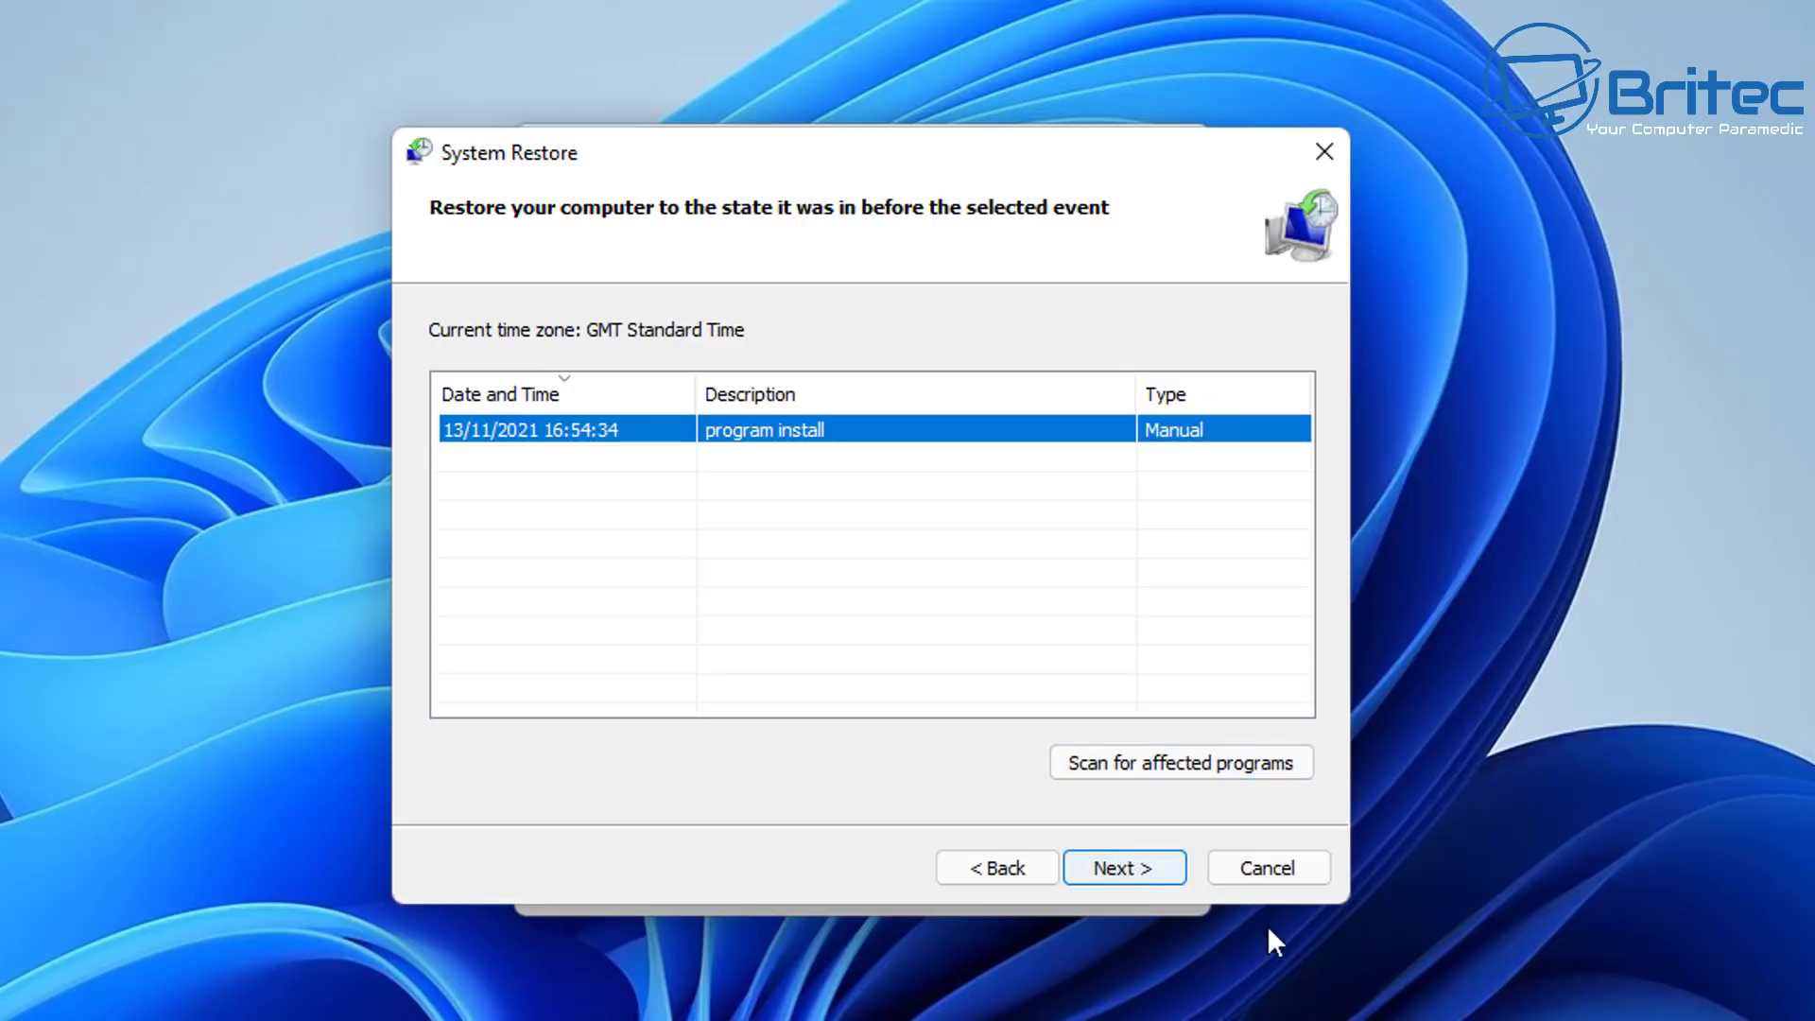
{"action": "left_click", "coordinate": [1282, 876]}
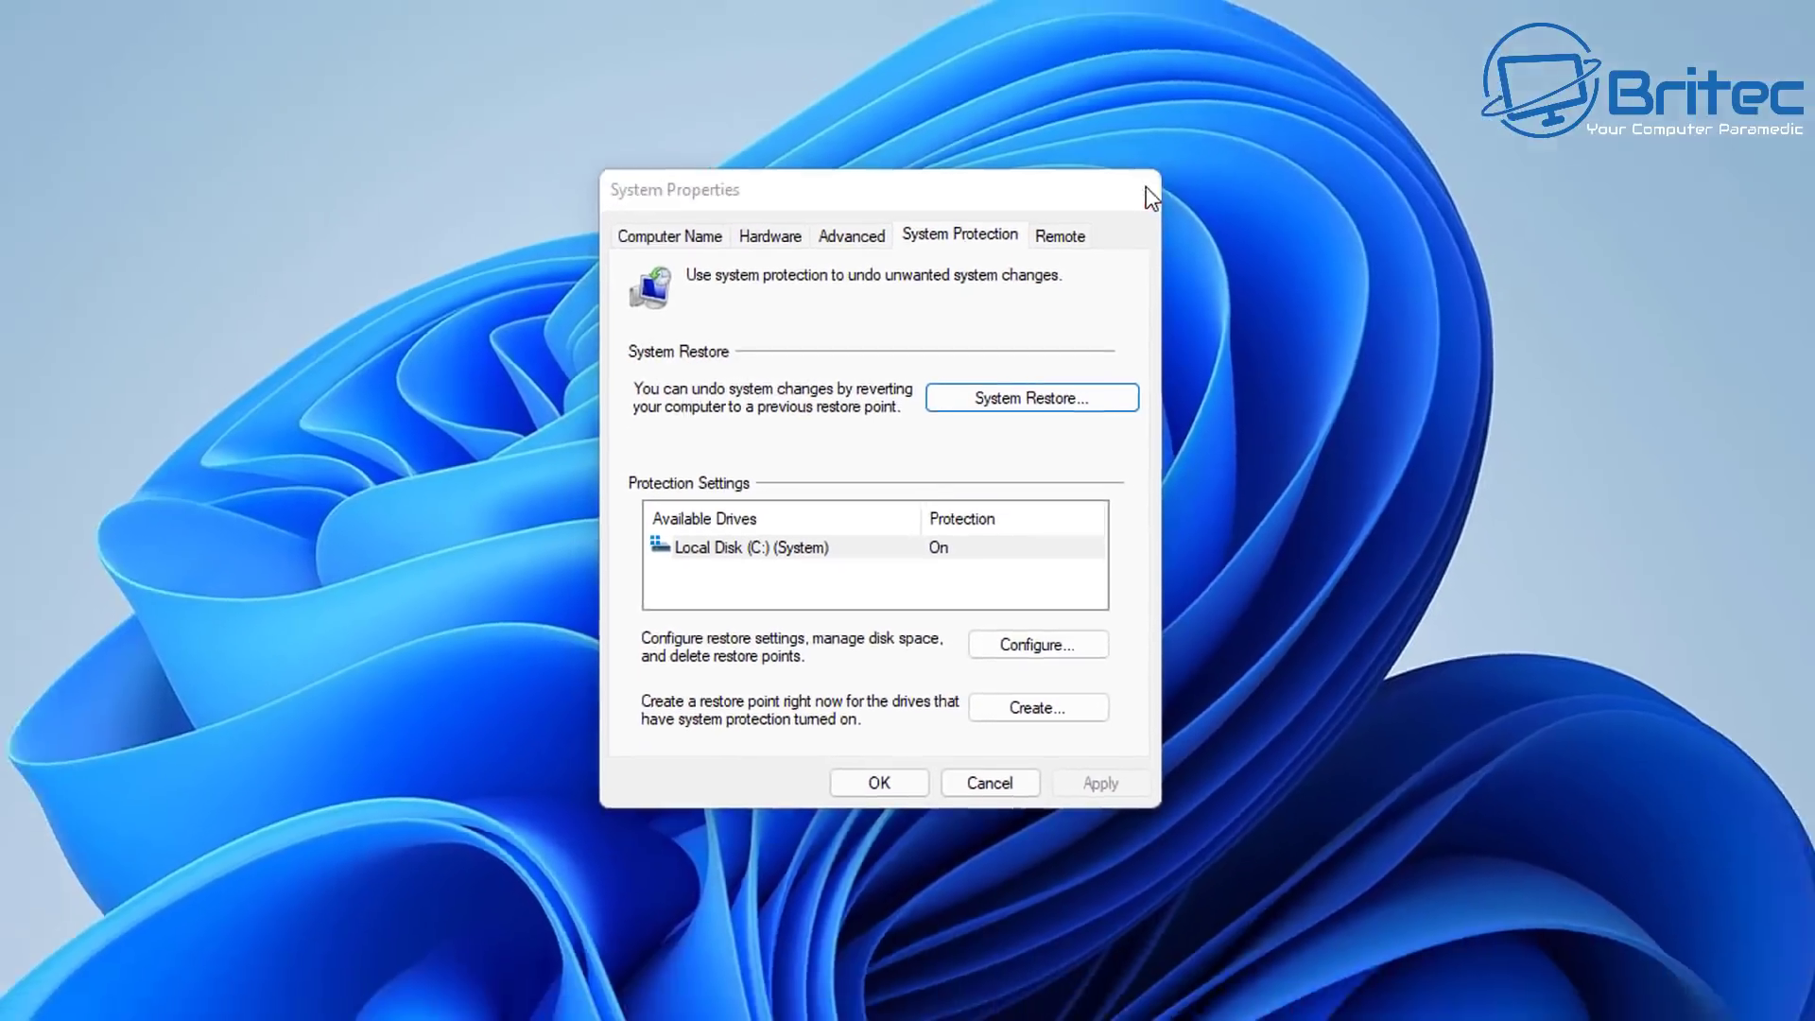
{"action": "left_click", "coordinate": [1184, 148]}
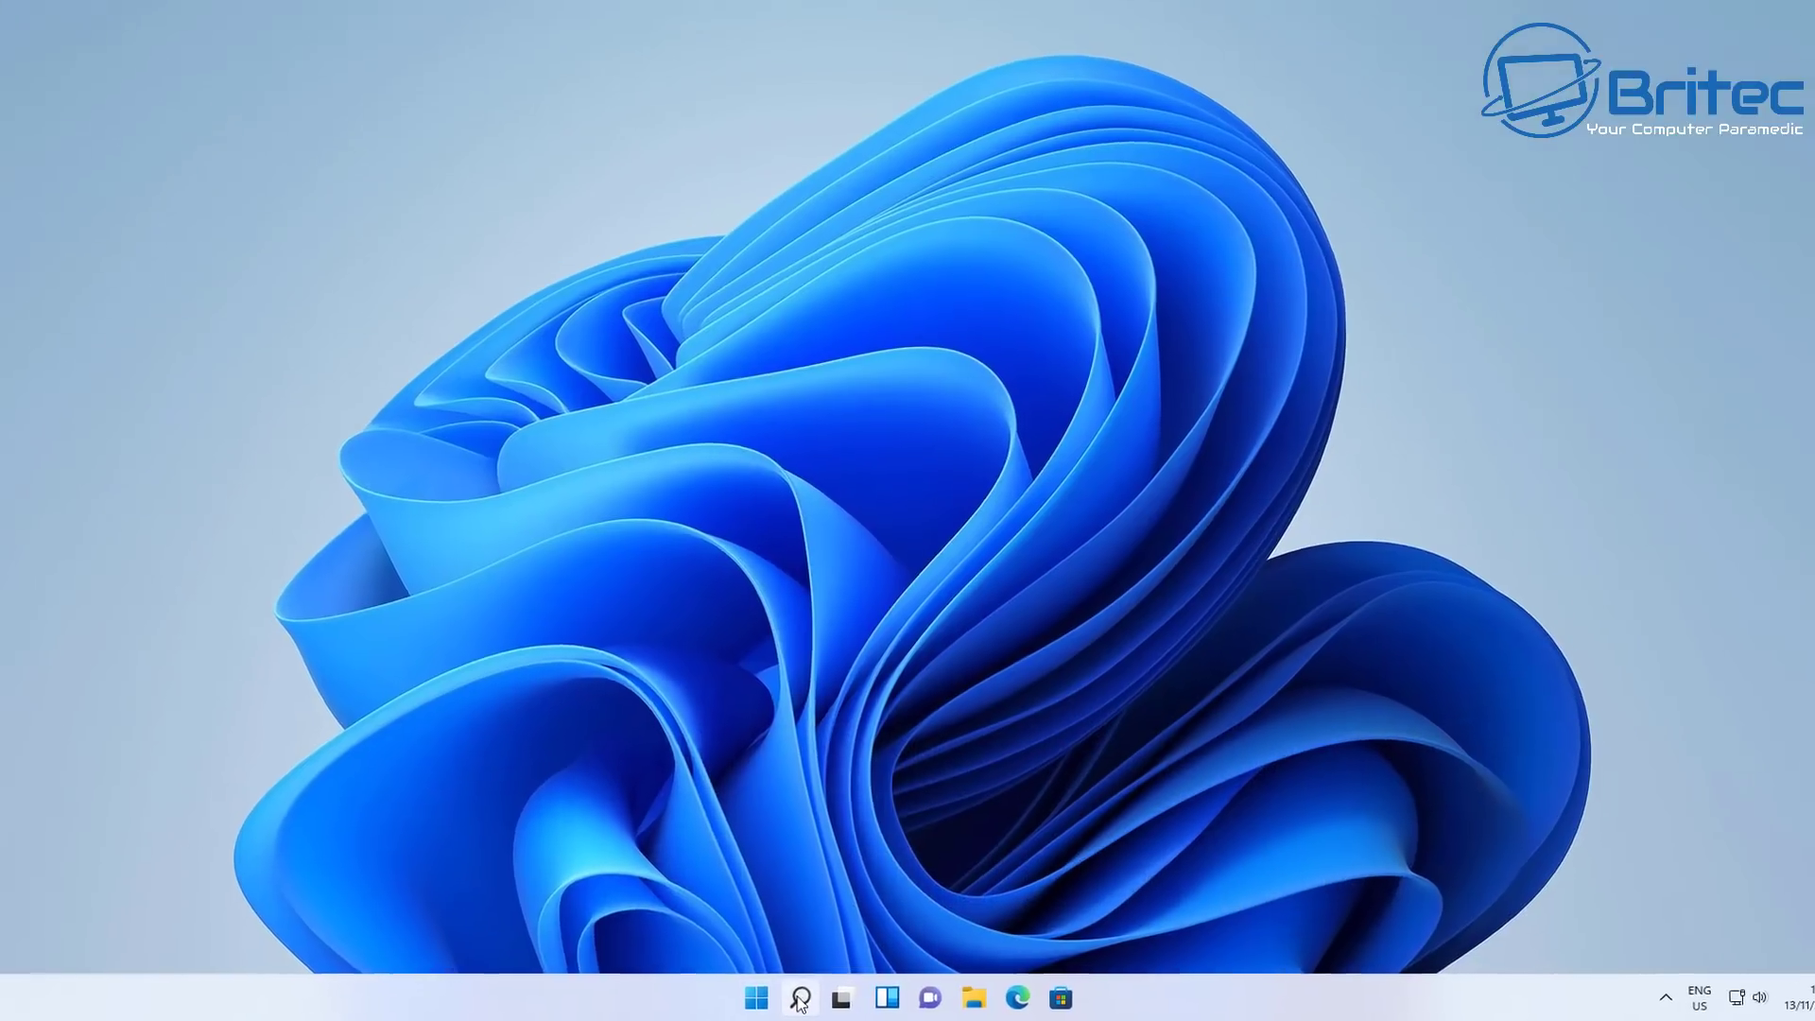
Search Windows for "recov", start the Create a recovery drive tool with administrator approval, and proceed with backing up system files included.
{"action": "left_click", "coordinate": [805, 998]}
{"action": "type", "text": "recov"}
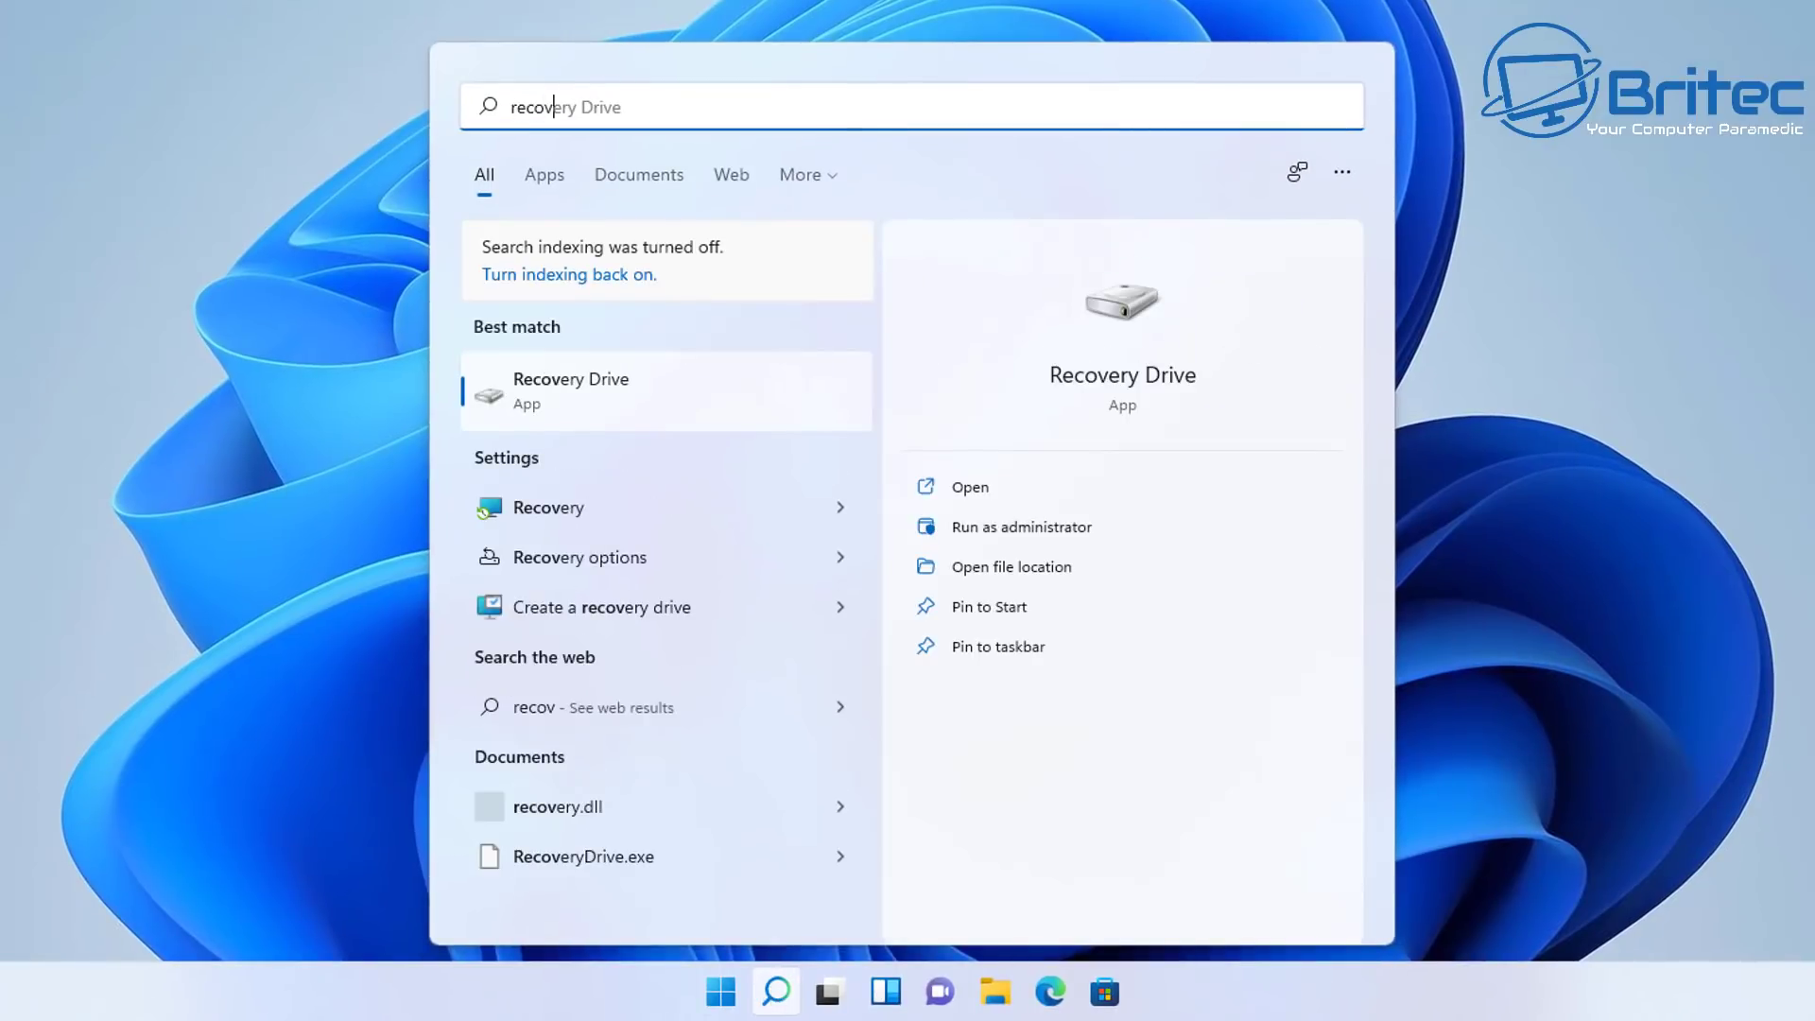
{"action": "left_click", "coordinate": [538, 611]}
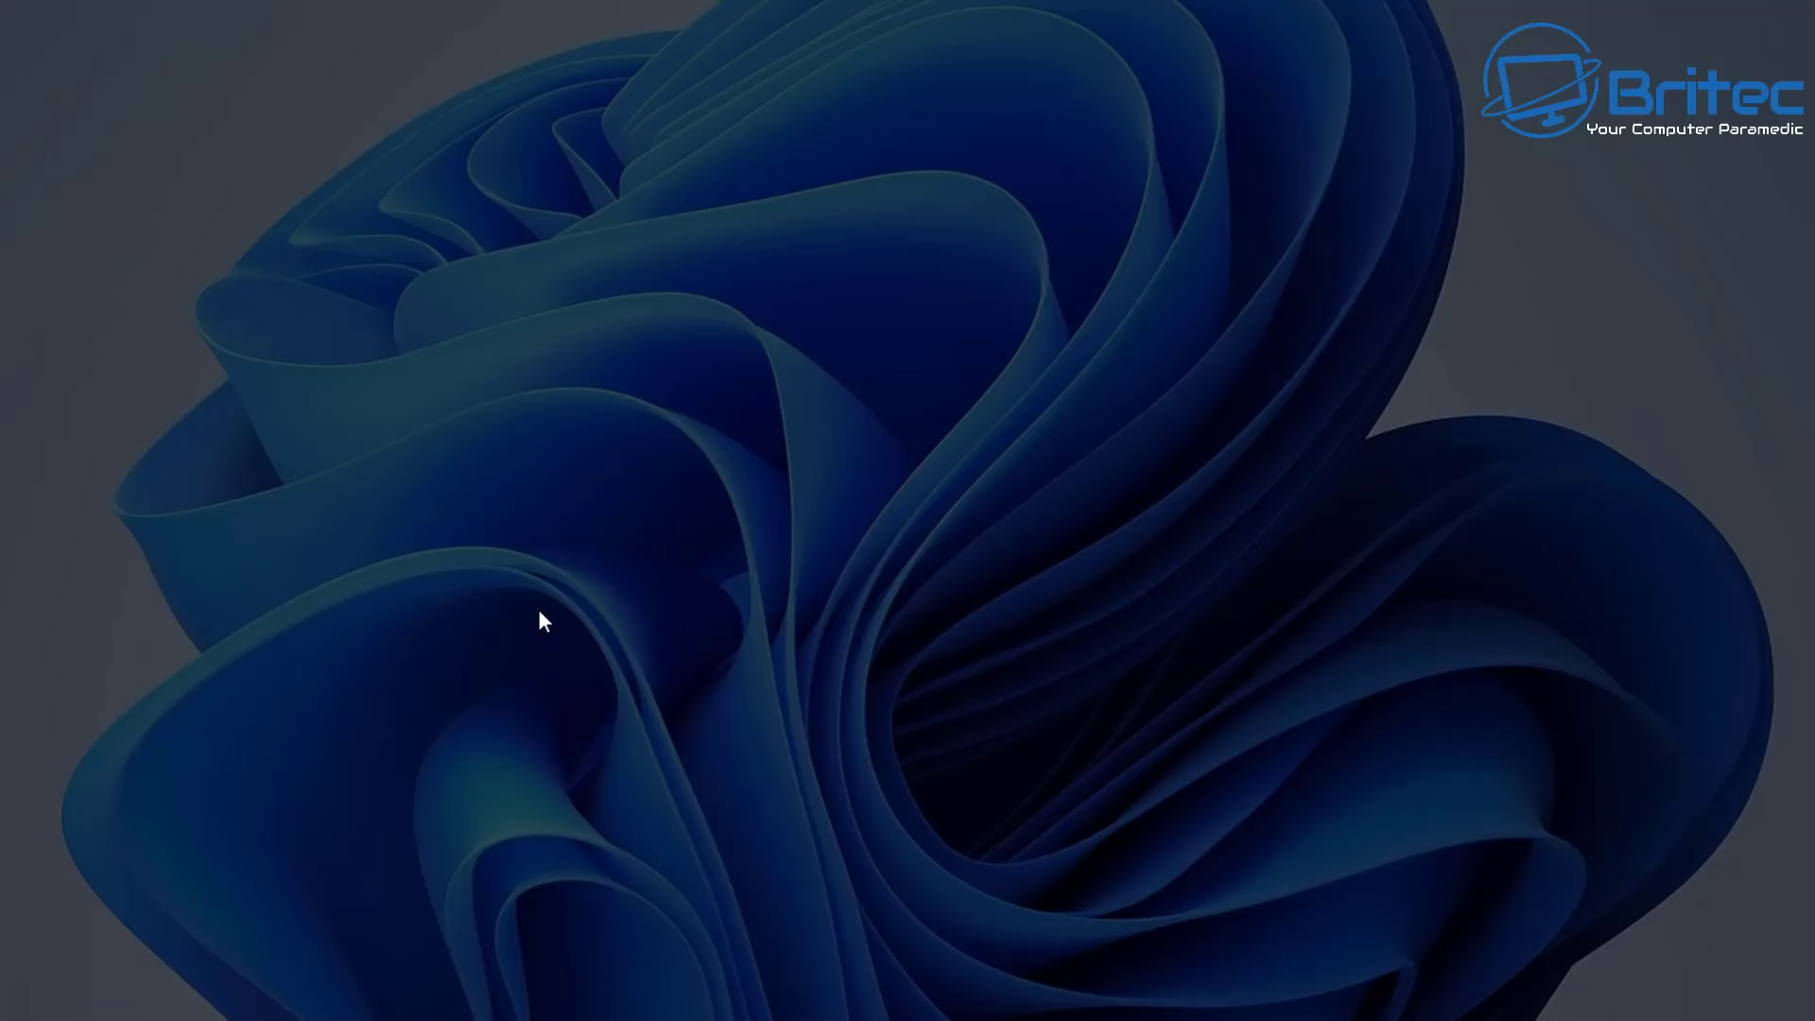
{"action": "left_click", "coordinate": [773, 545]}
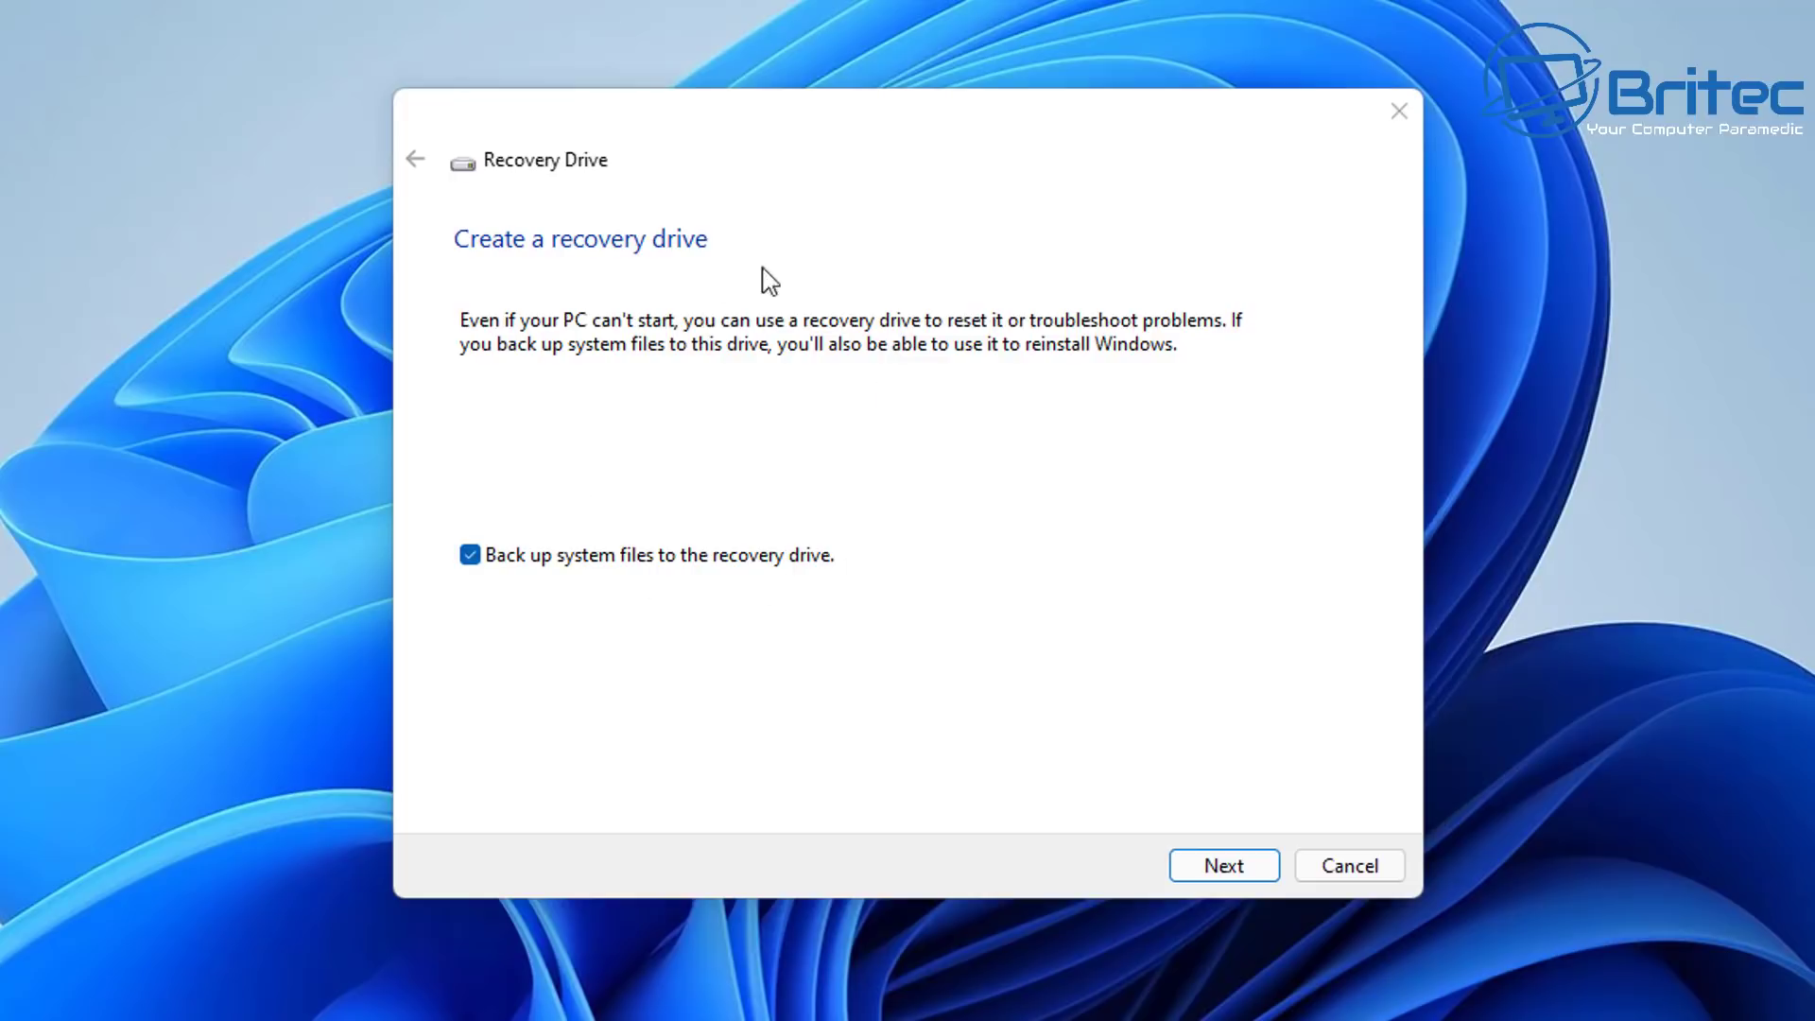
{"action": "left_click", "coordinate": [1234, 868]}
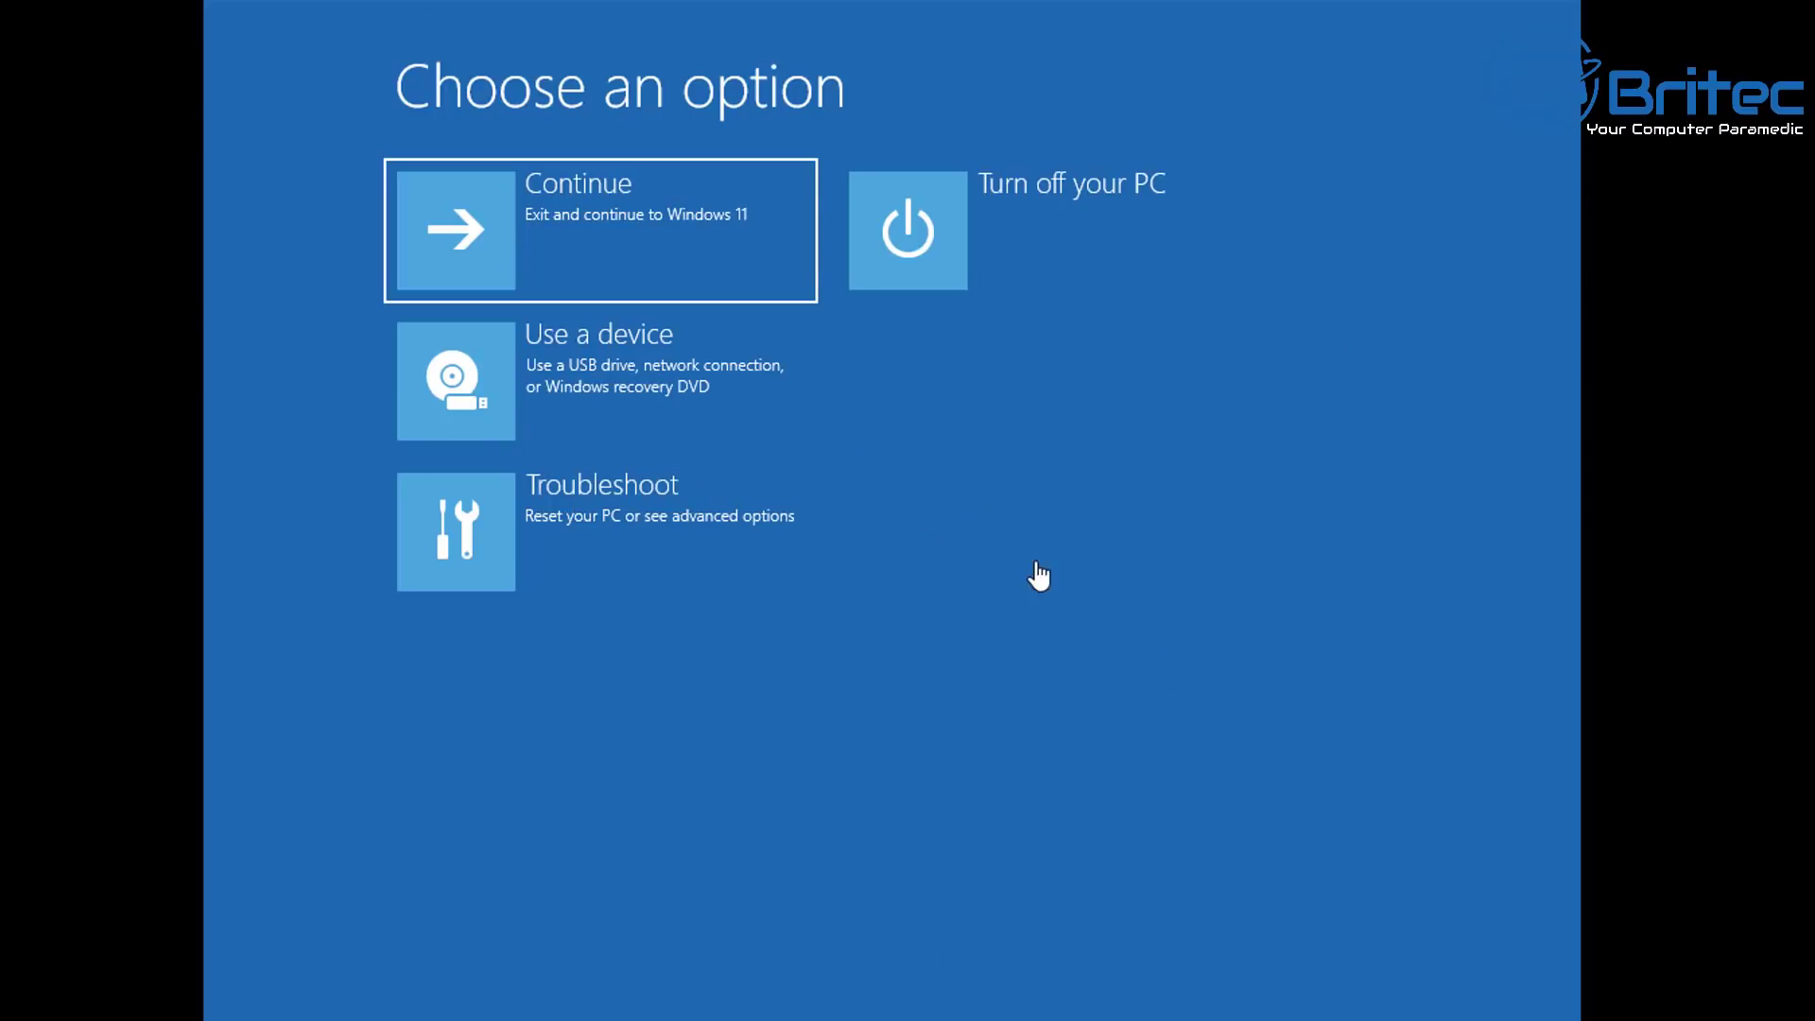
Open the recovery environment's advanced troubleshooting options and show the additional recovery options.
{"action": "key", "text": "Down"}
{"action": "left_click", "coordinate": [635, 549]}
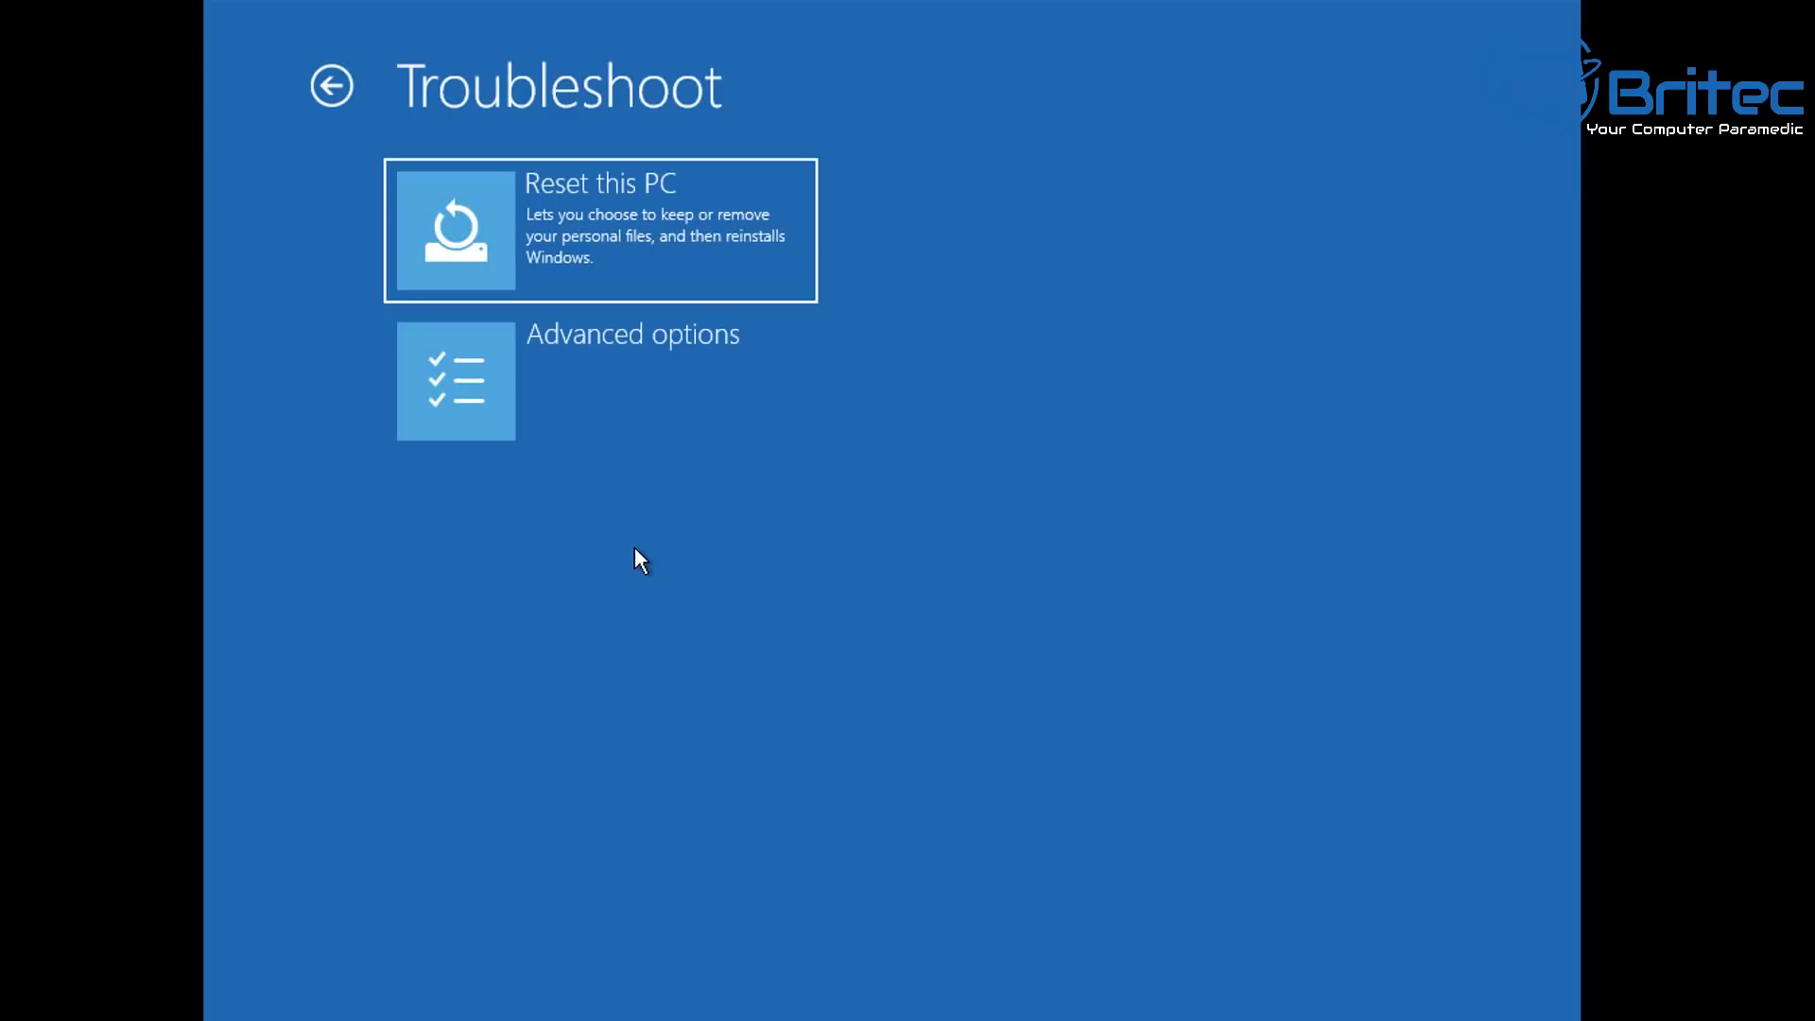
{"action": "left_click", "coordinate": [608, 384]}
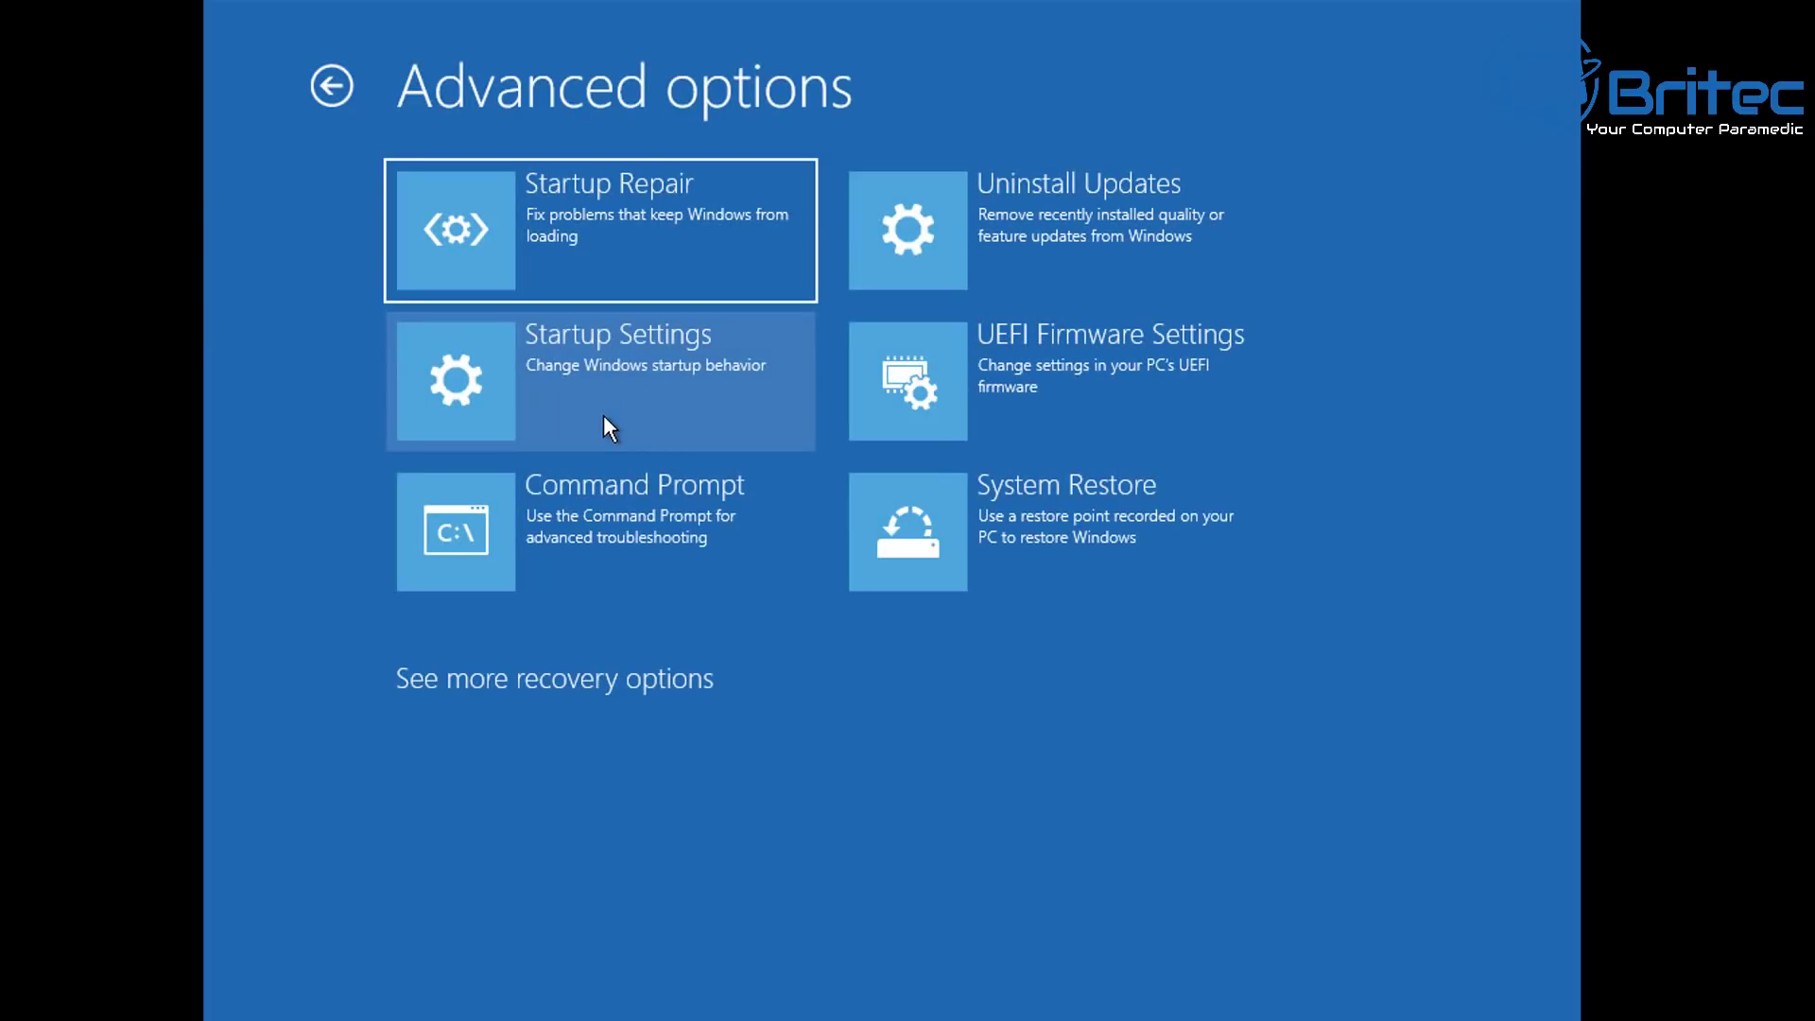
{"action": "key", "text": "Down"}
{"action": "key", "text": "Down"}
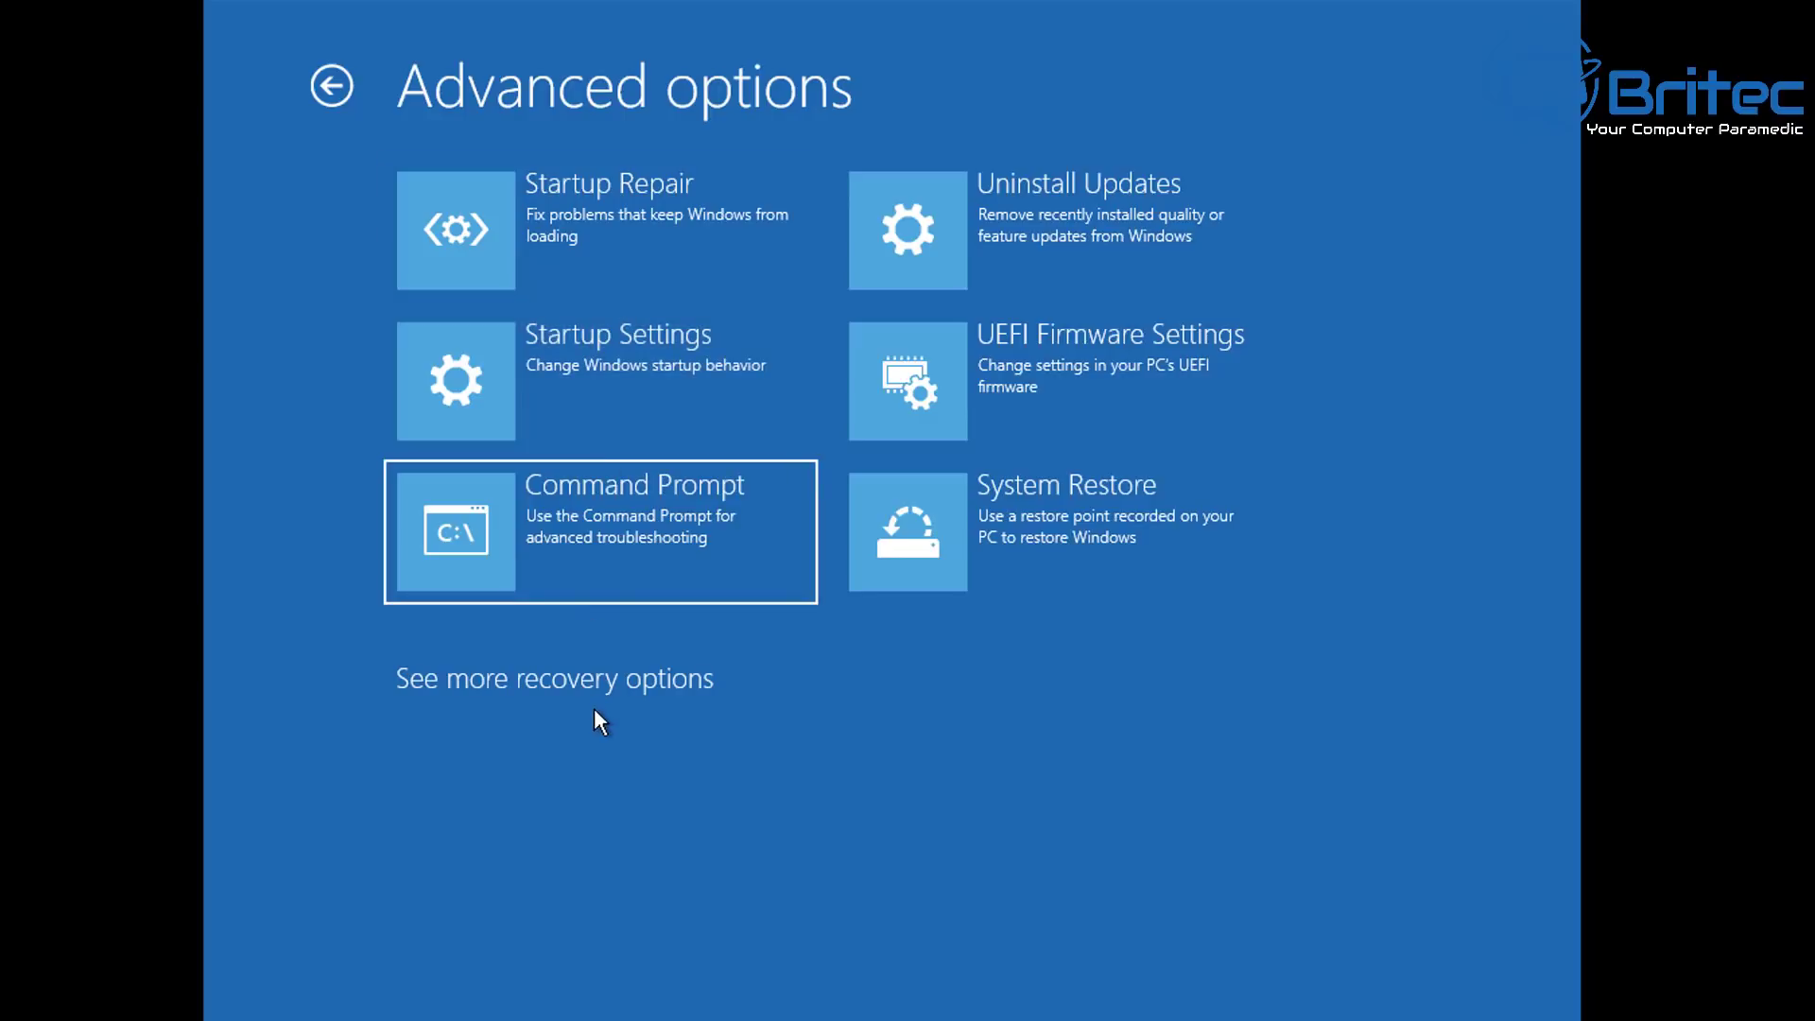
{"action": "left_click", "coordinate": [598, 693]}
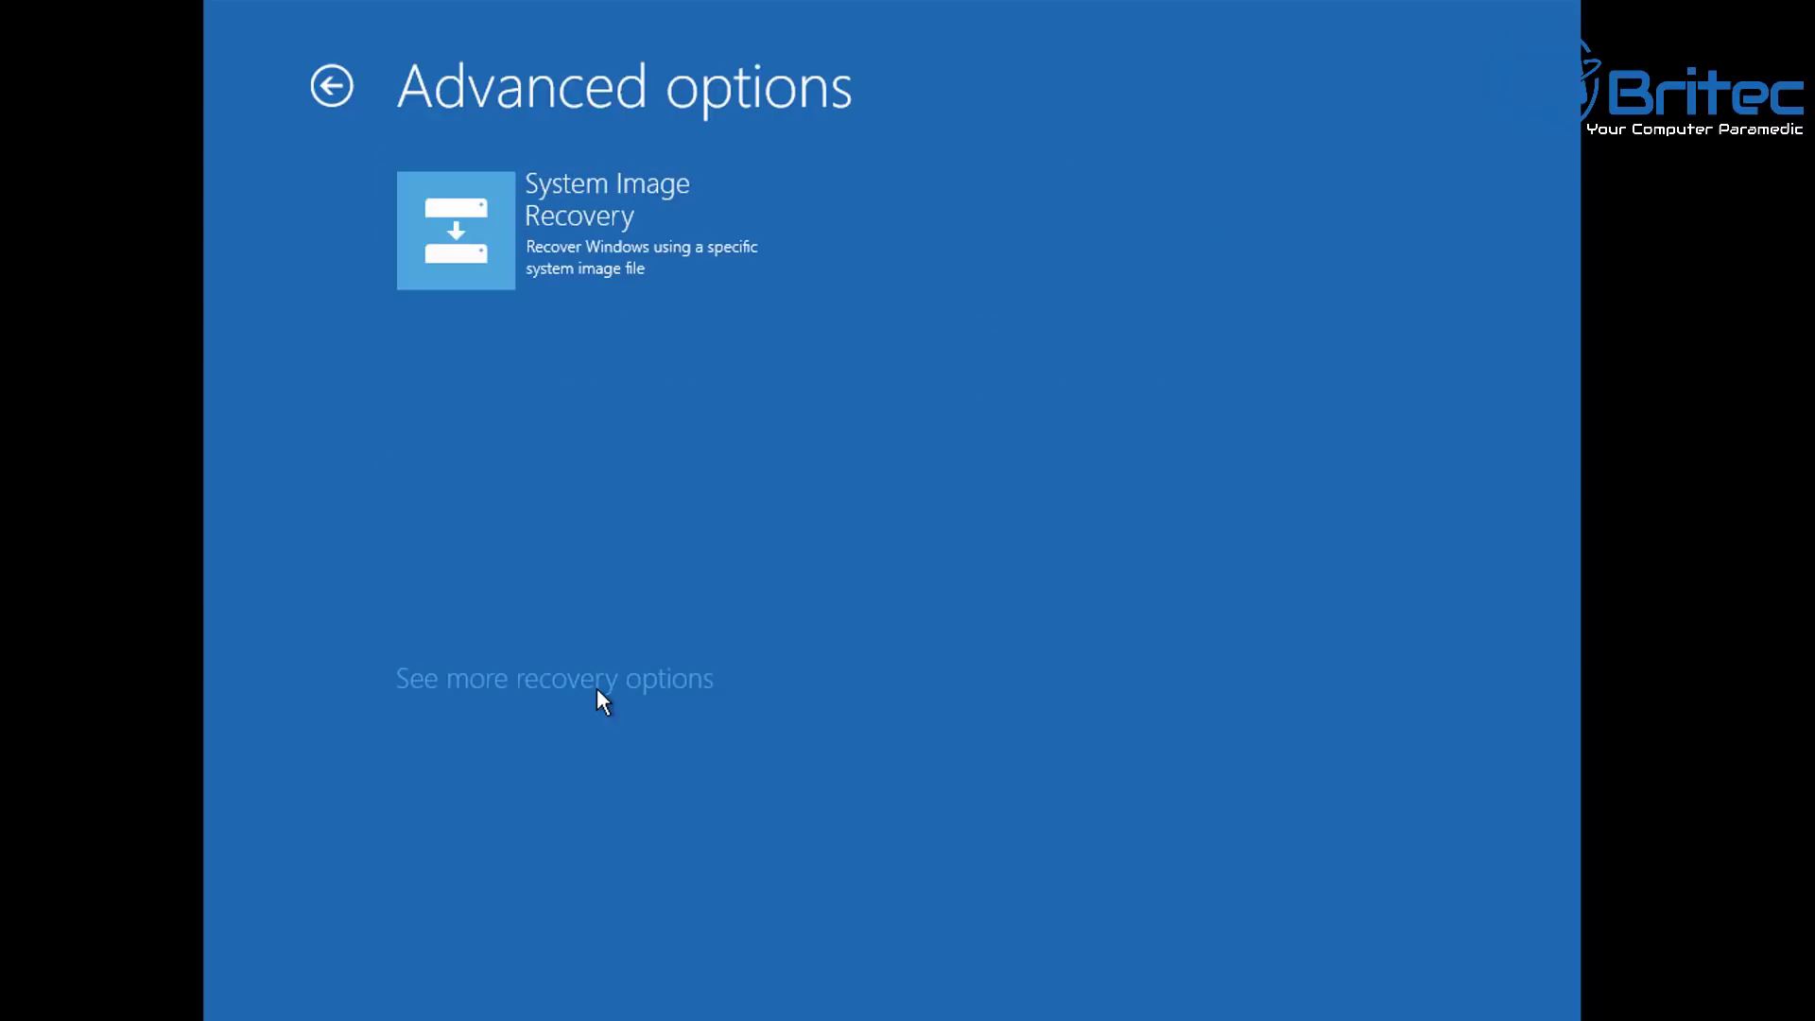
Start System Image Recovery, dismiss the missing image warning, and proceed with Select a system image to the backup location list.
{"action": "left_click", "coordinate": [667, 265]}
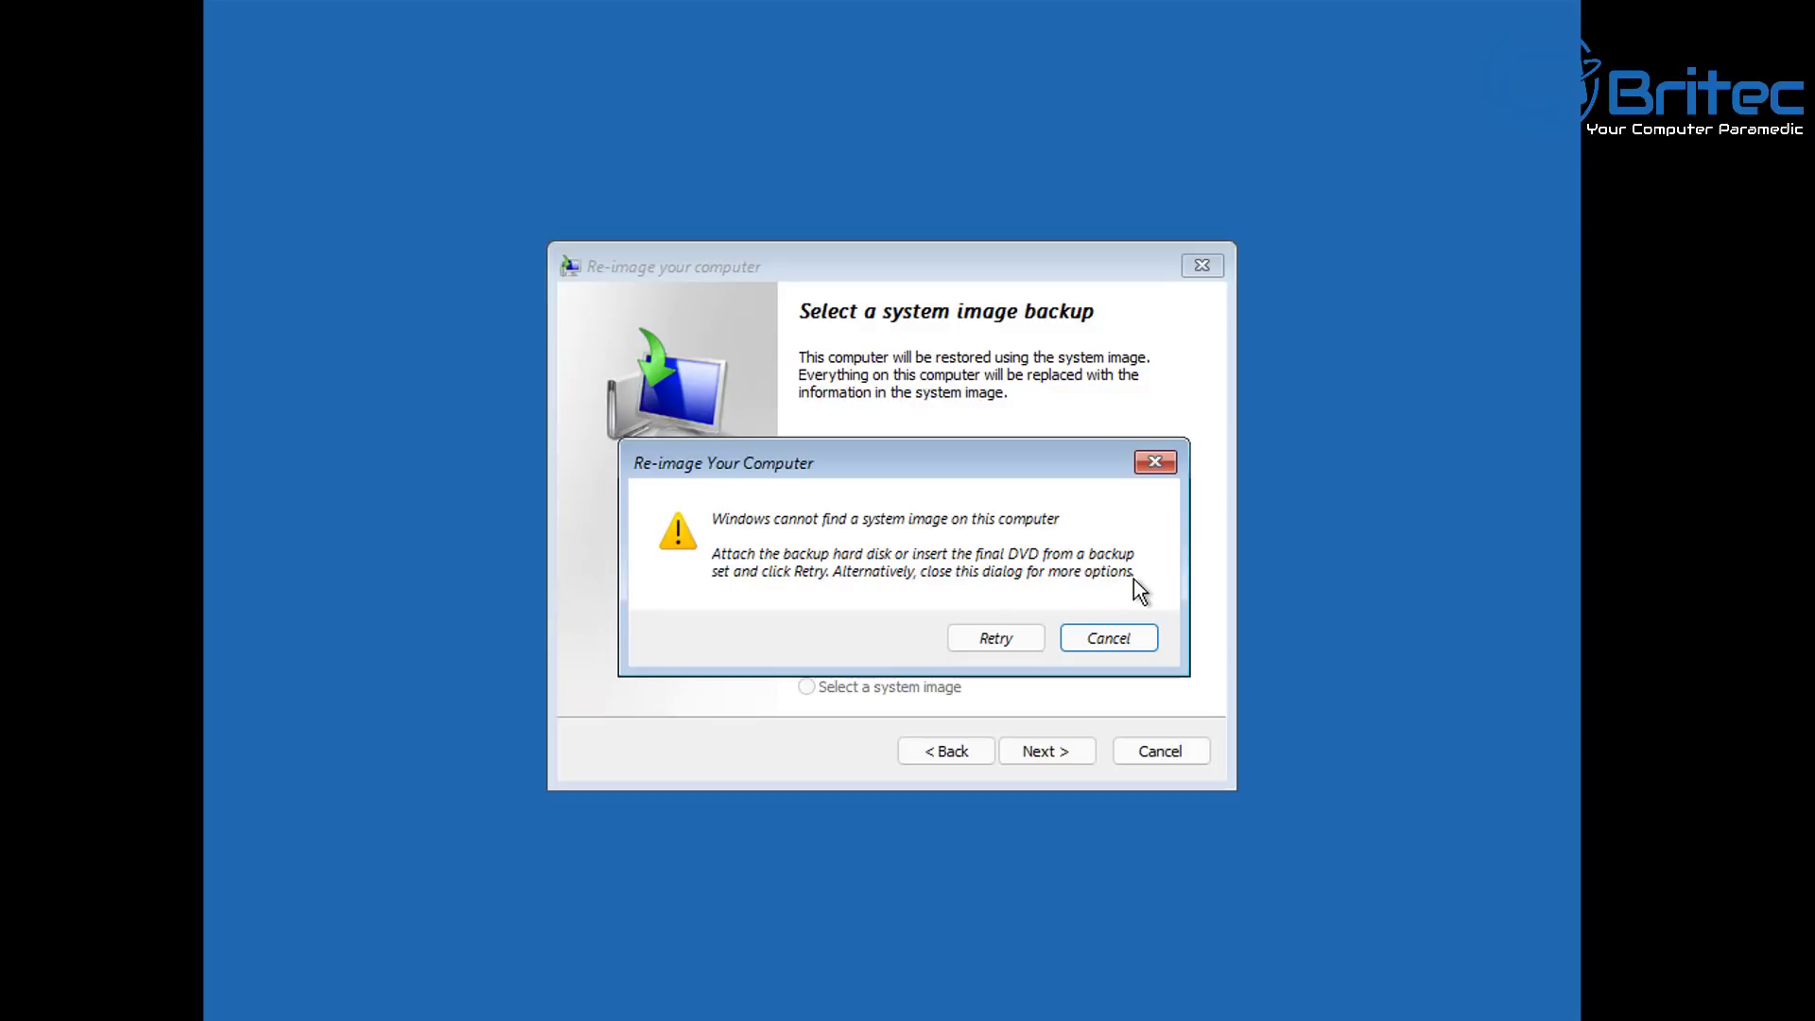
{"action": "left_click", "coordinate": [1155, 462]}
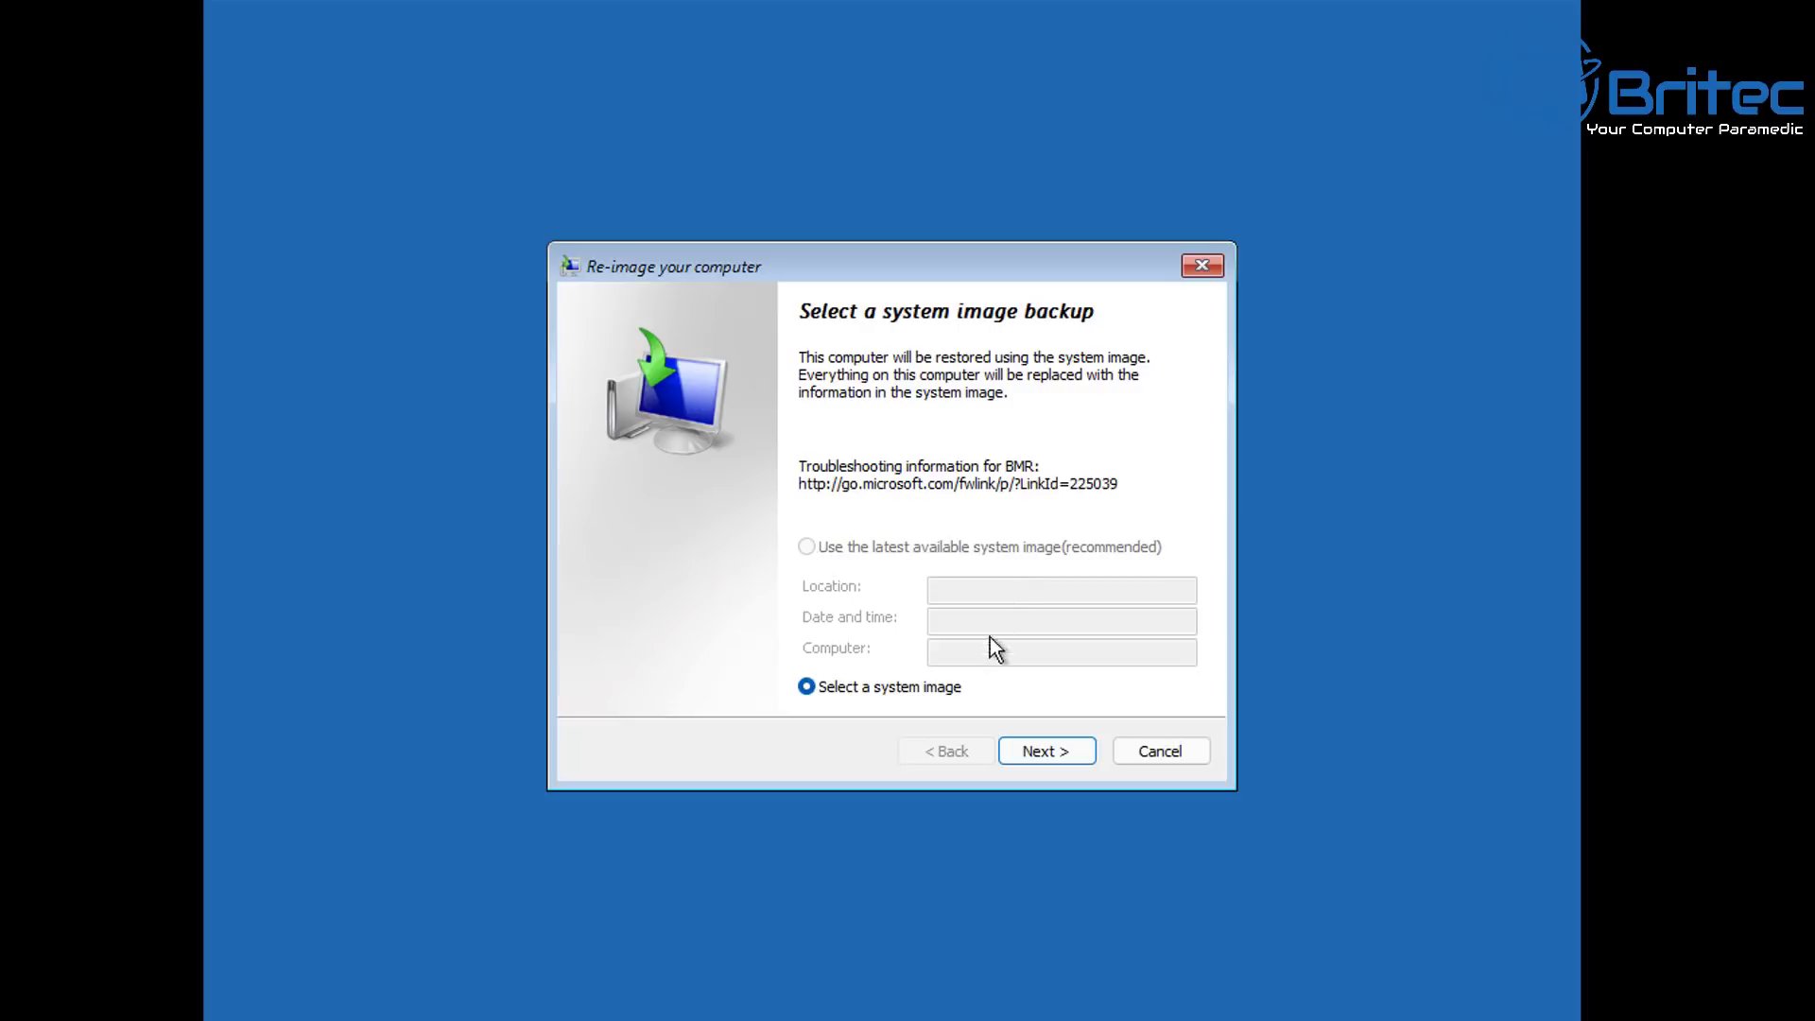
{"action": "left_click", "coordinate": [1044, 753]}
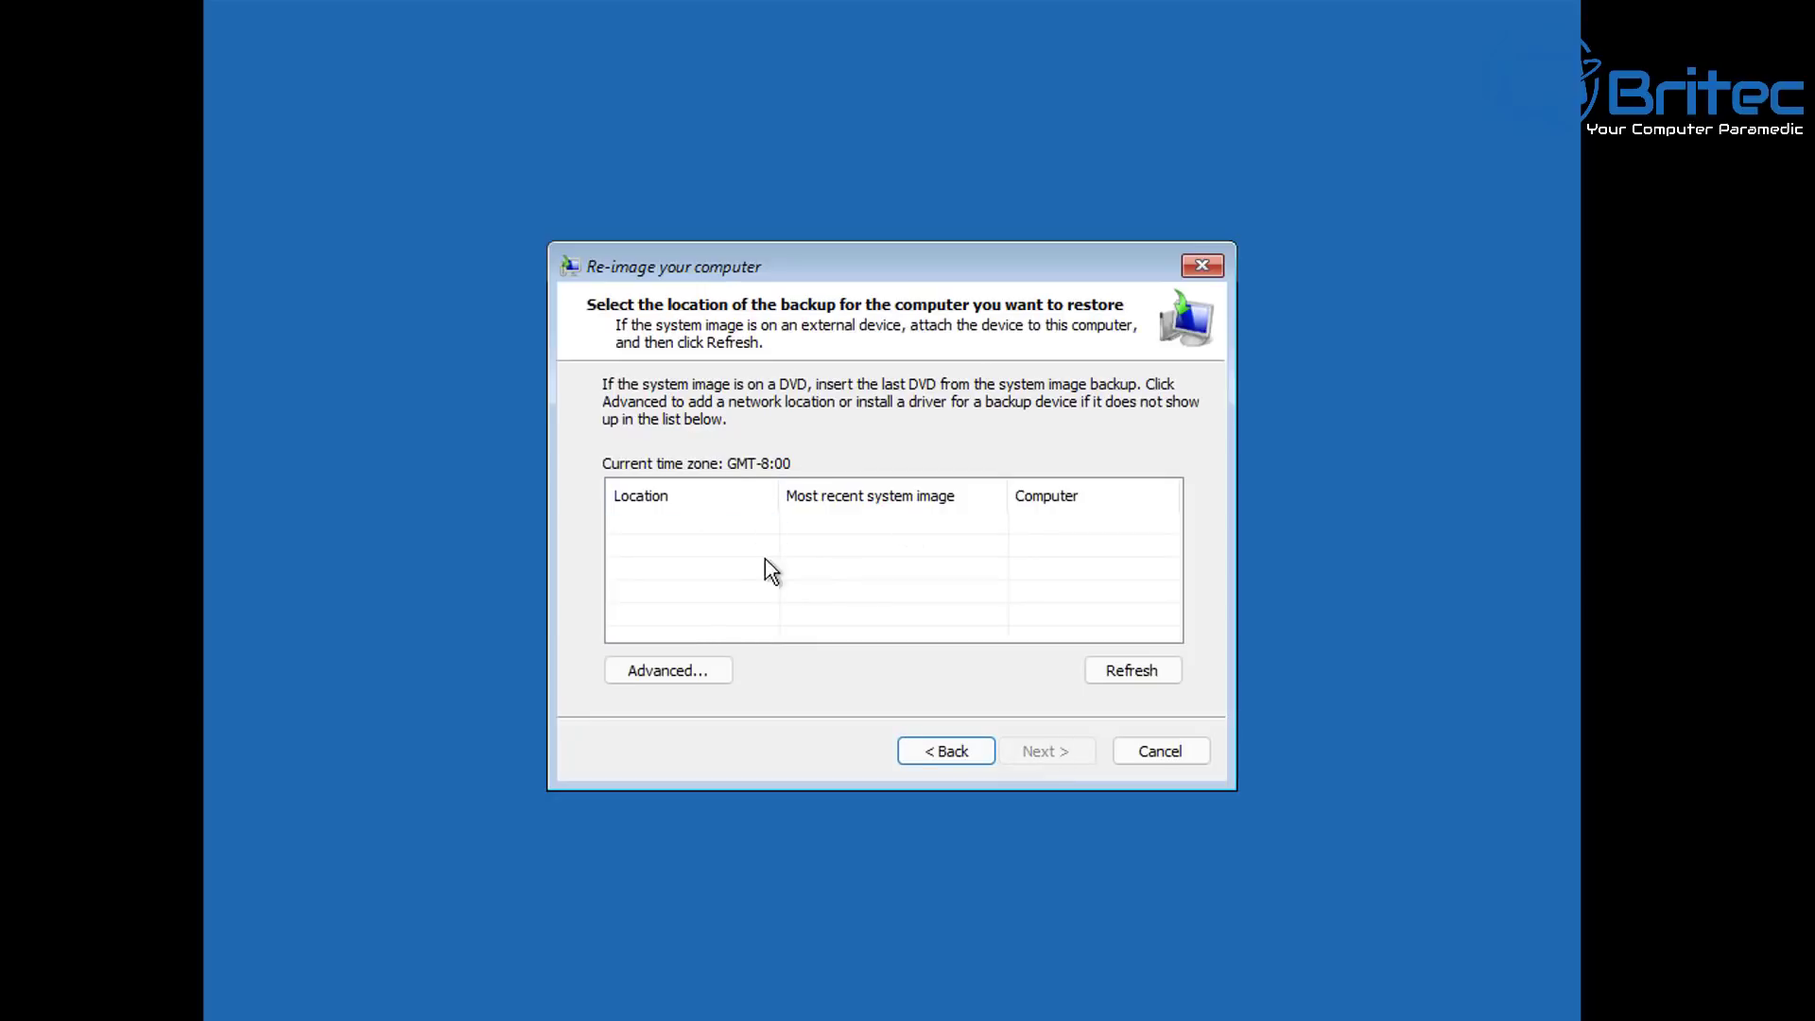